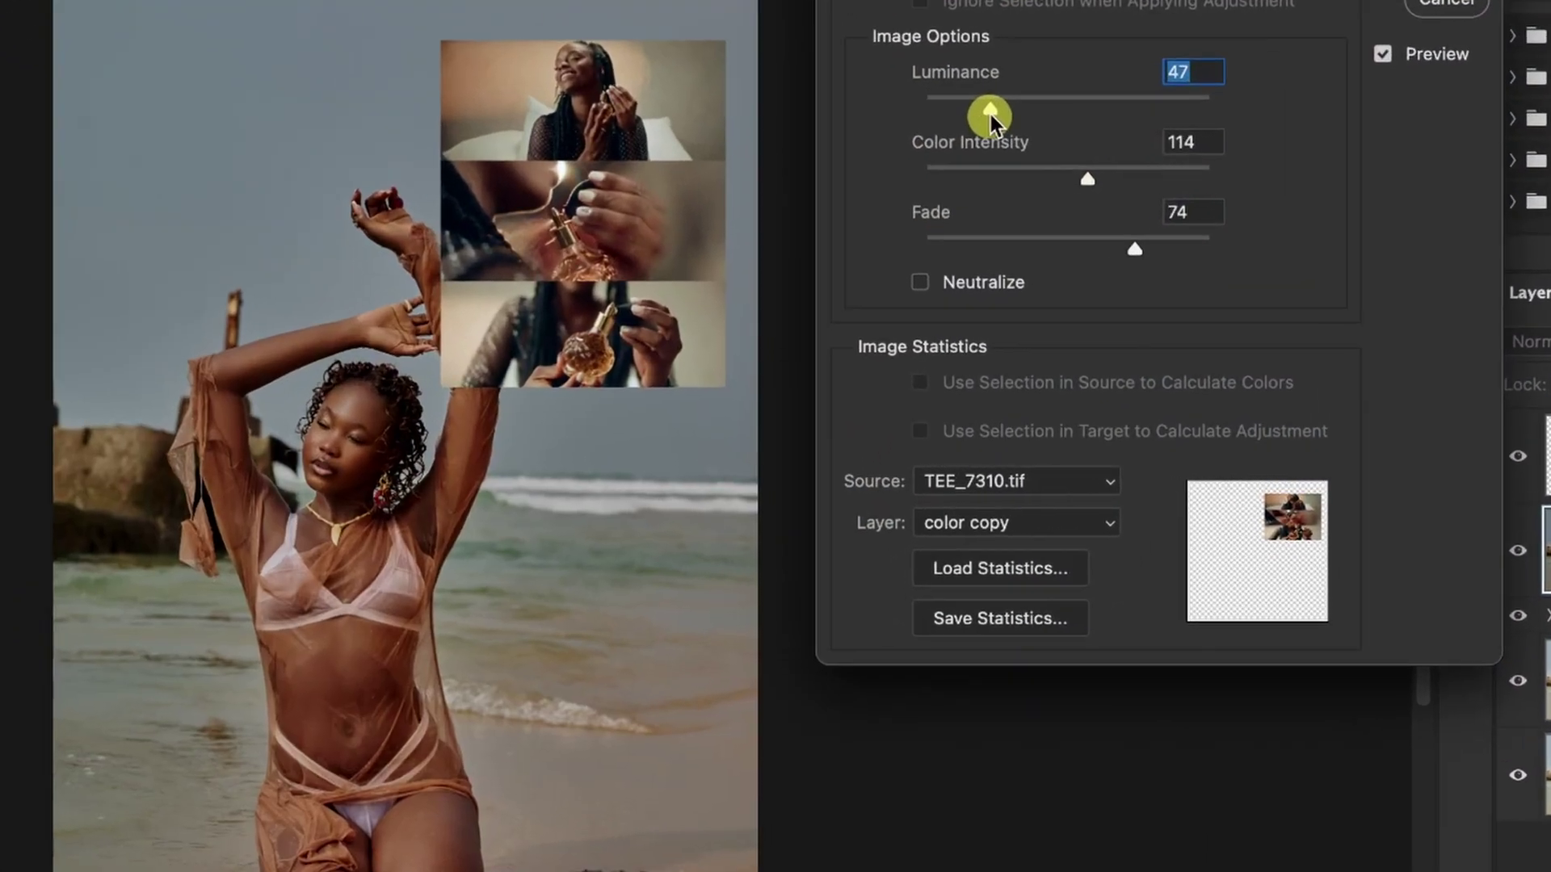
# Nudge the Match Color Luminance slider slightly higher on the TEE_7306.tif grade.
pyautogui.moveTo(959, 164); pyautogui.dragTo(999, 165)
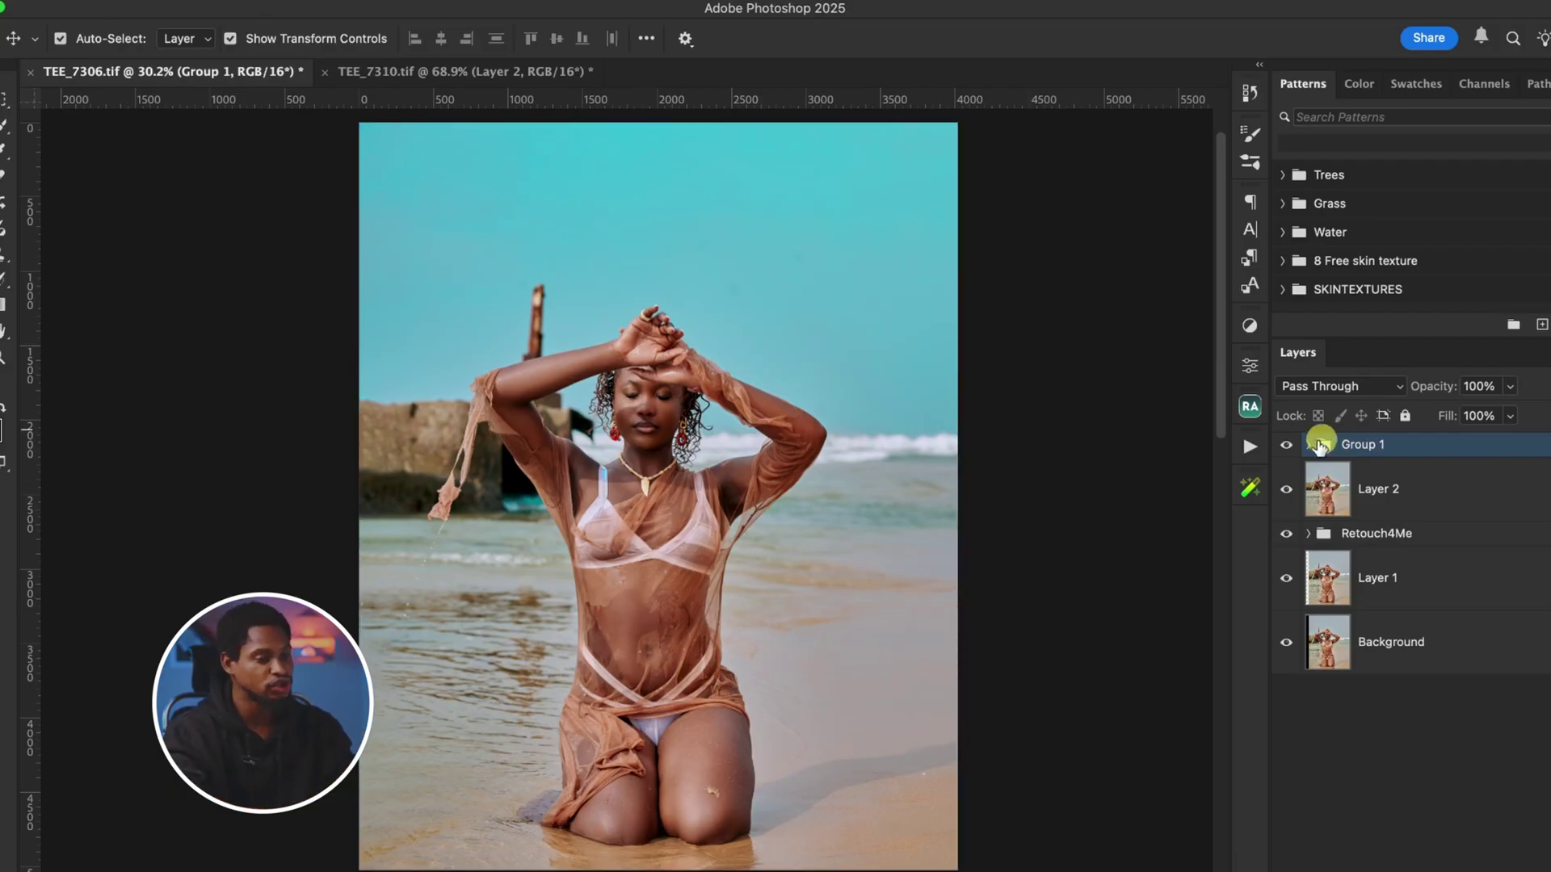
# Toggle Group 1 off and on to compare, then view TEE_7310.tif fitted on screen.
pyautogui.click(1287, 449)
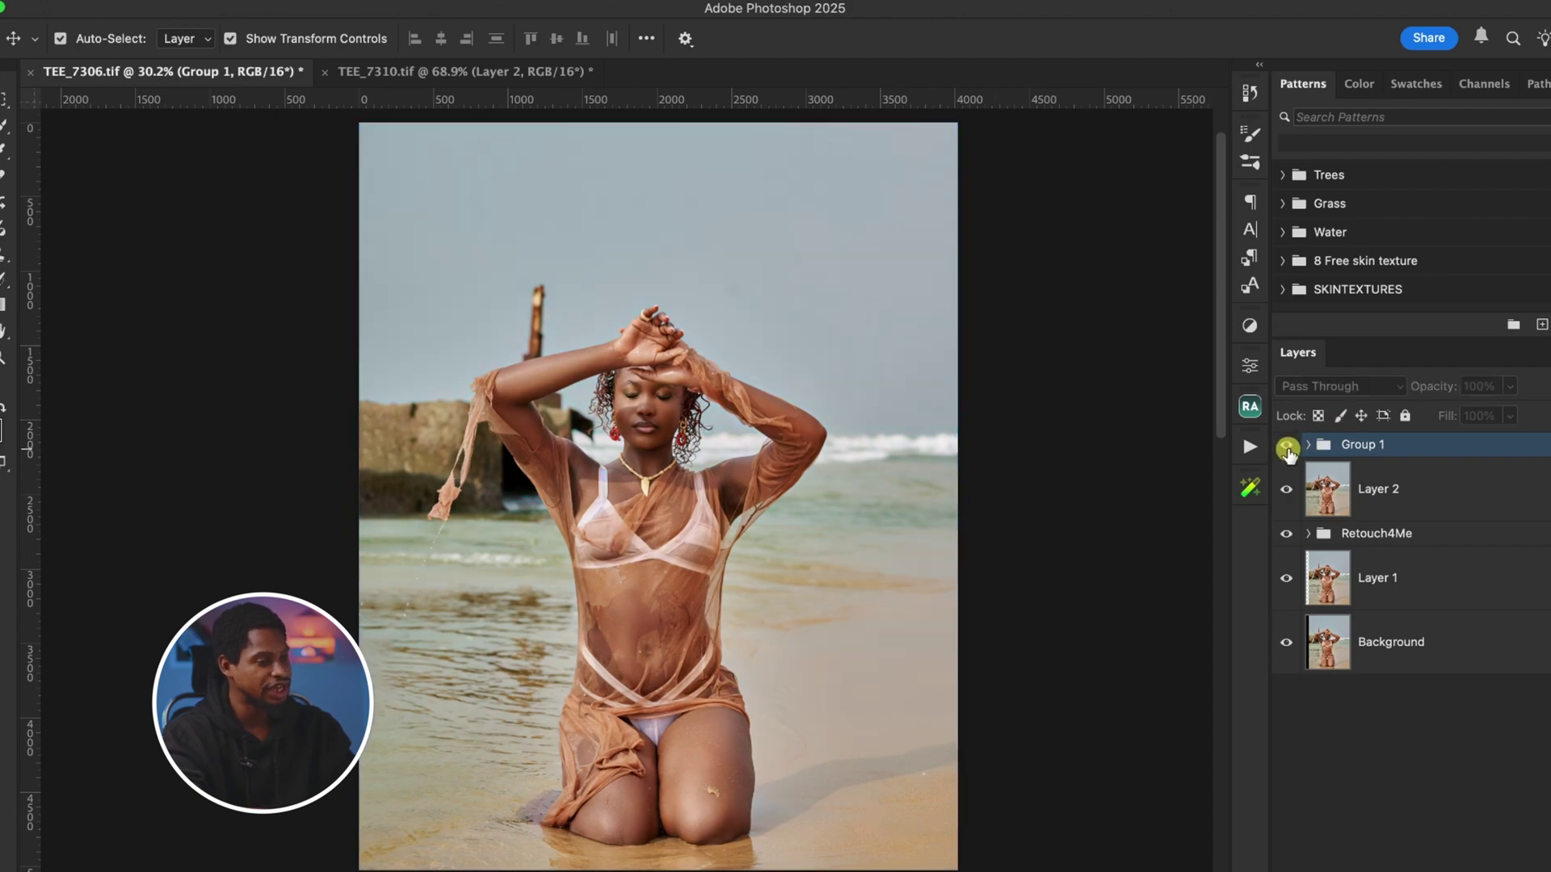
pyautogui.click(1287, 449)
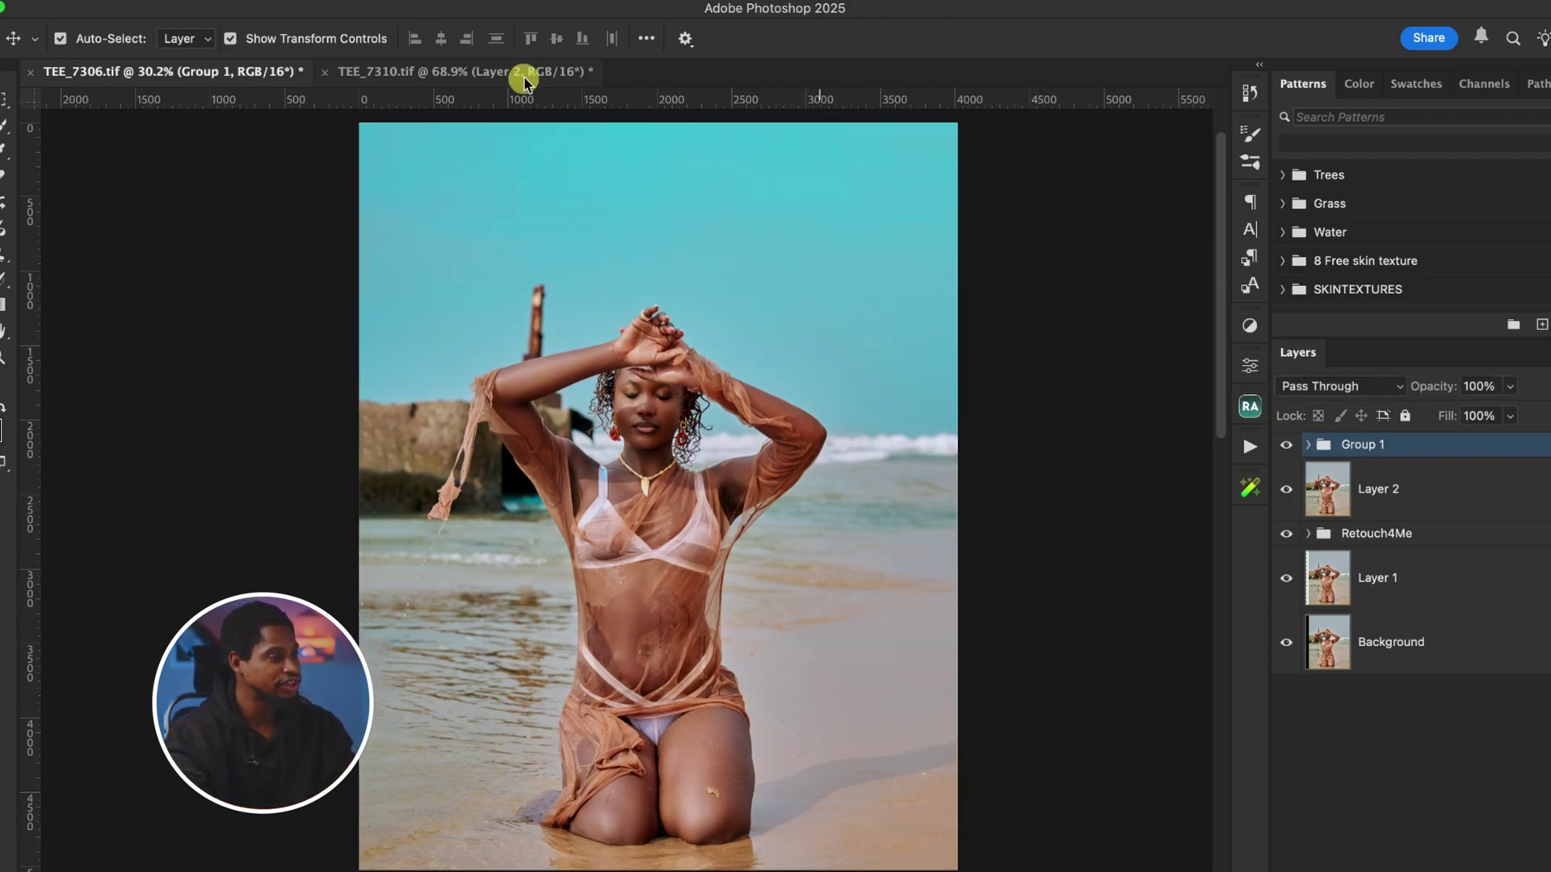
pyautogui.click(495, 71)
pyautogui.press('z')
pyautogui.hotkey('ctrl', '0')
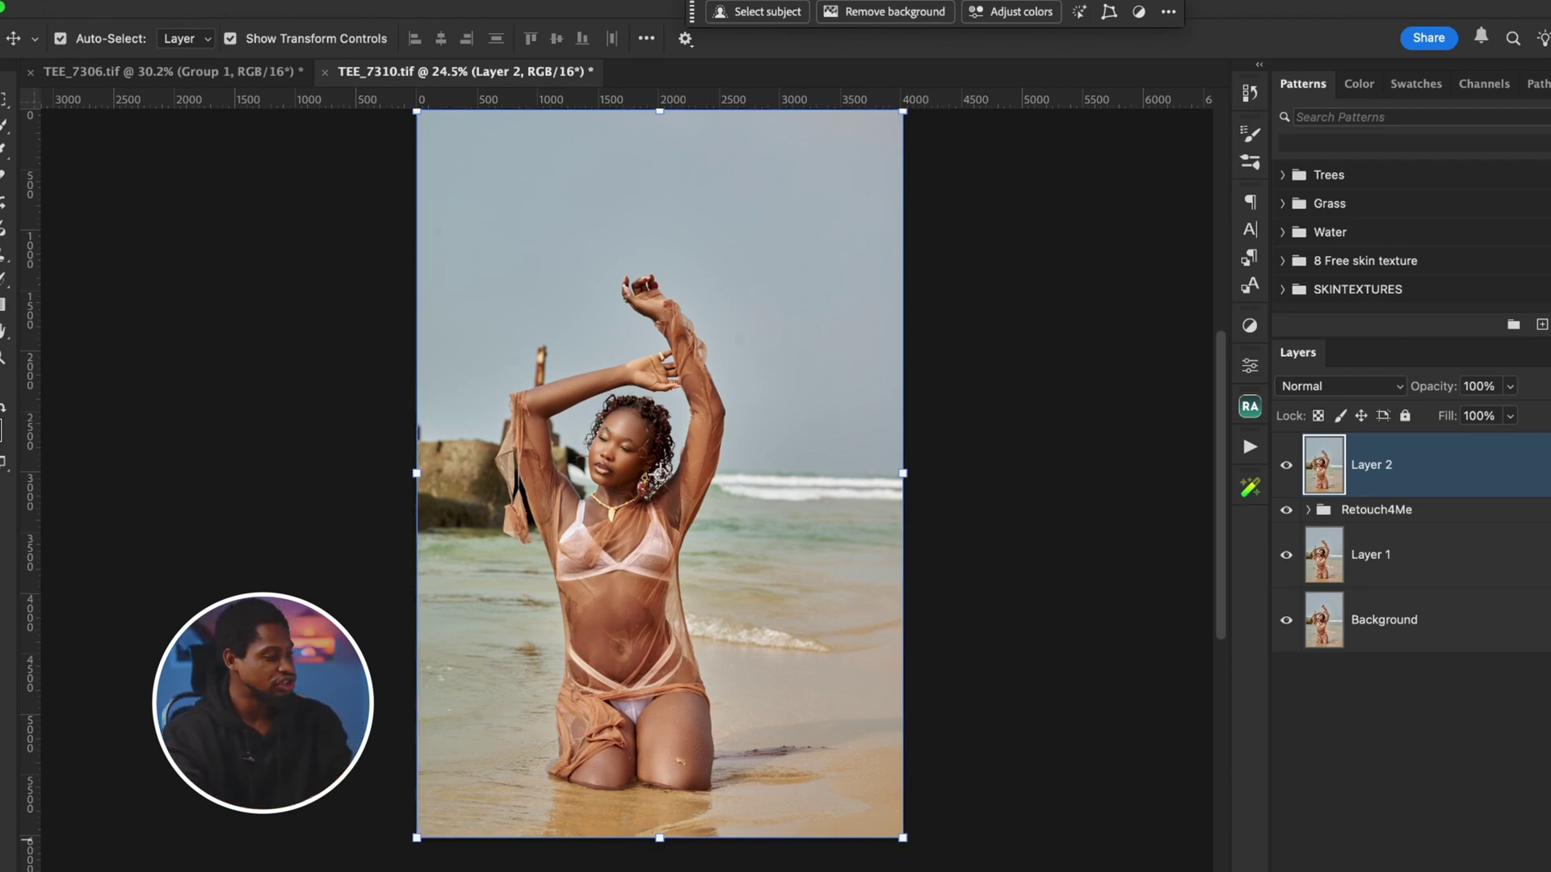
pyautogui.press('super+Tab')
# Drag the reference collage JPEG onto TEE_7310.tif and rename its layer 'color copy'.
pyautogui.click(1091, 208)
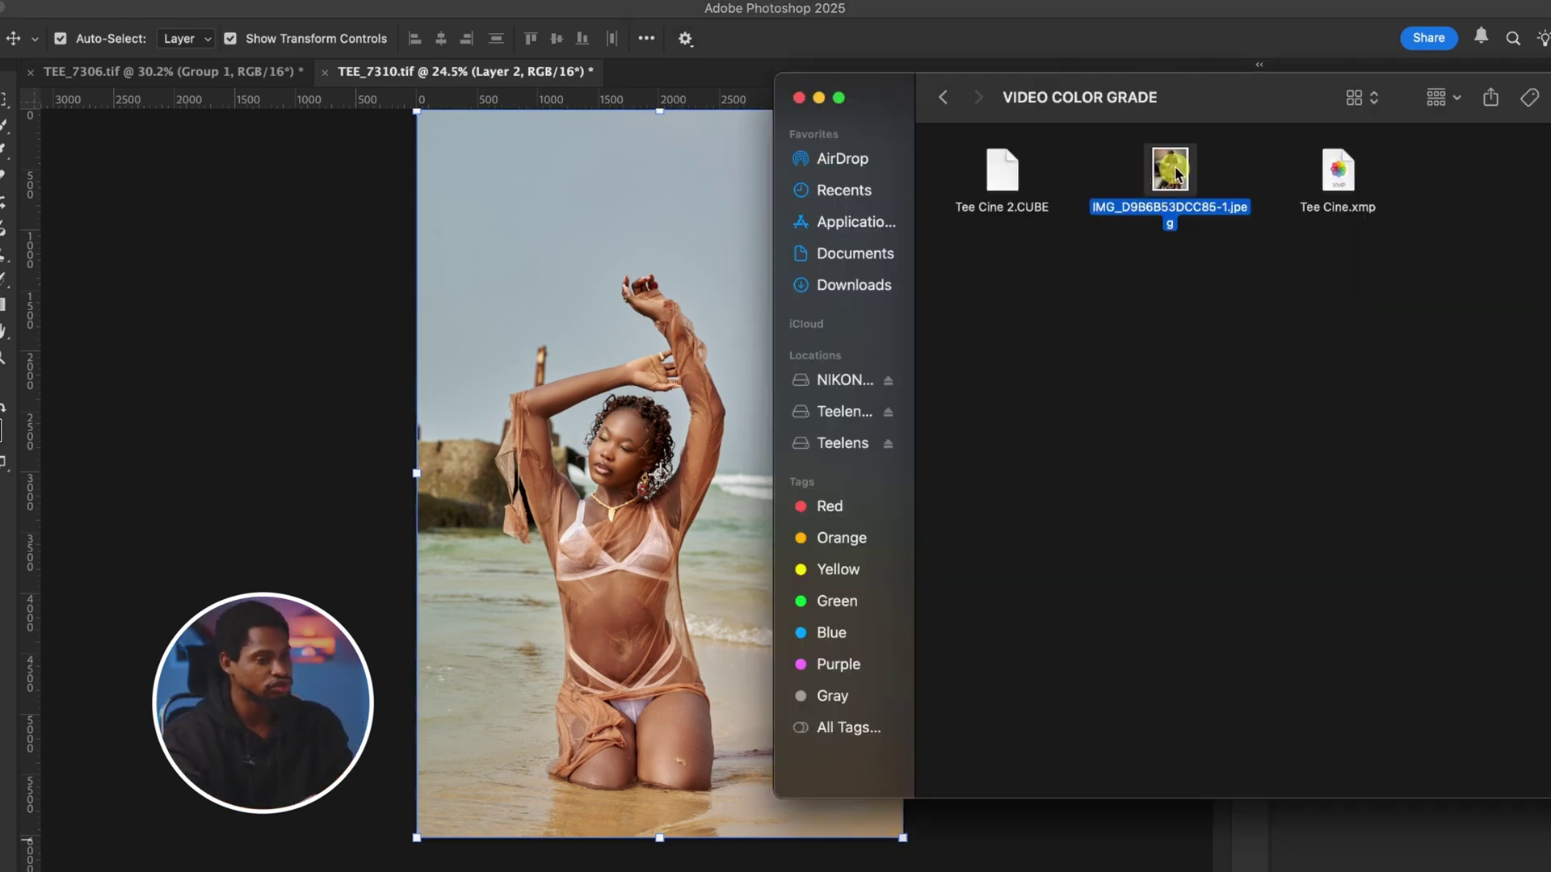
pyautogui.moveTo(780, 339); pyautogui.dragTo(643, 346)
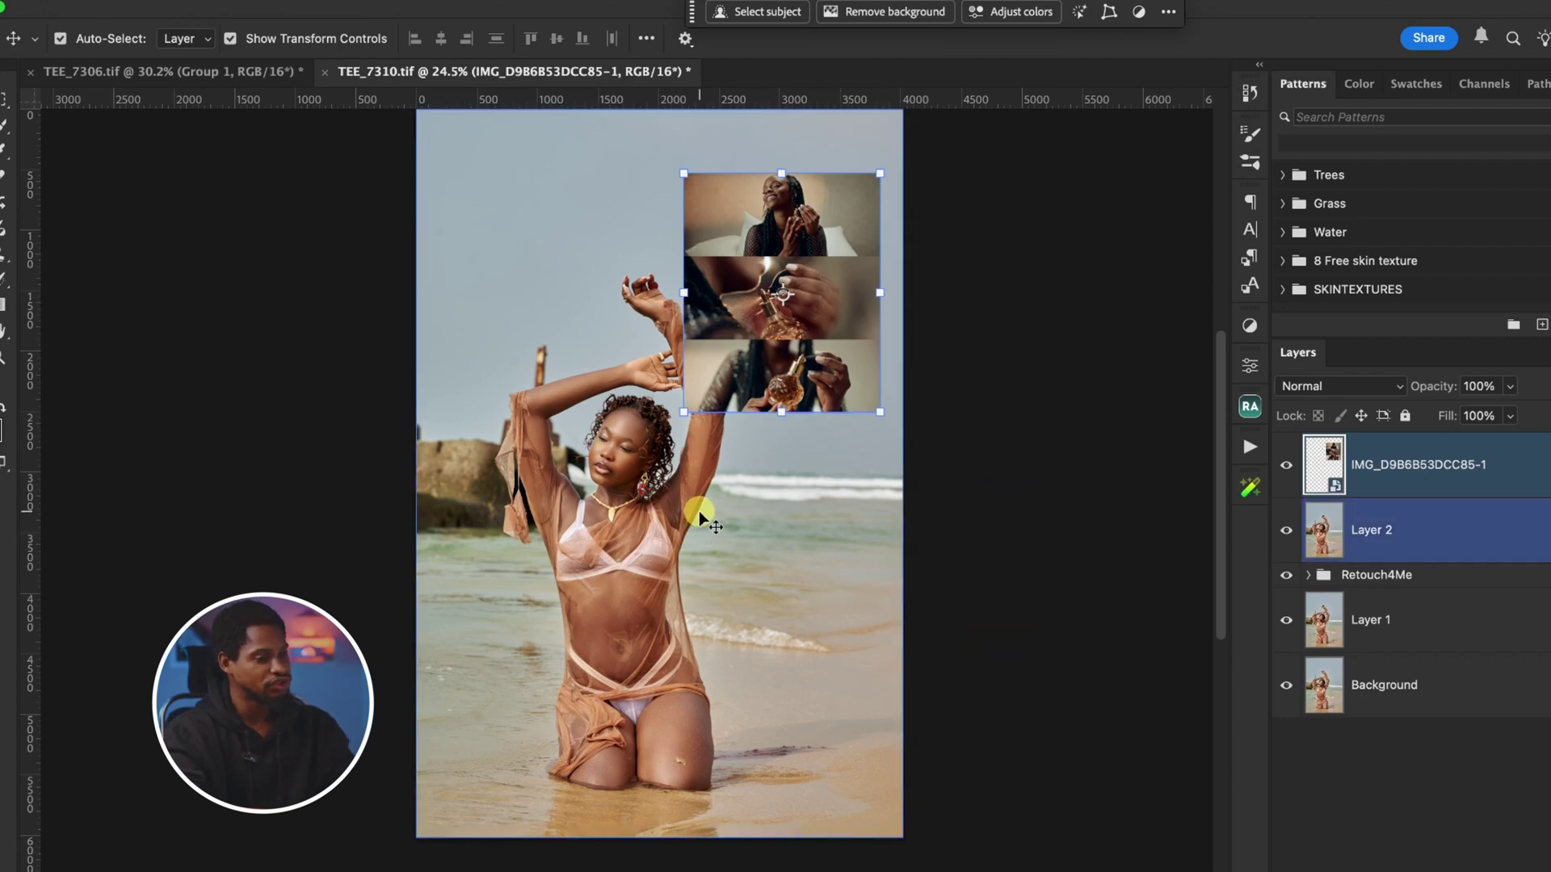
pyautogui.click(1360, 539)
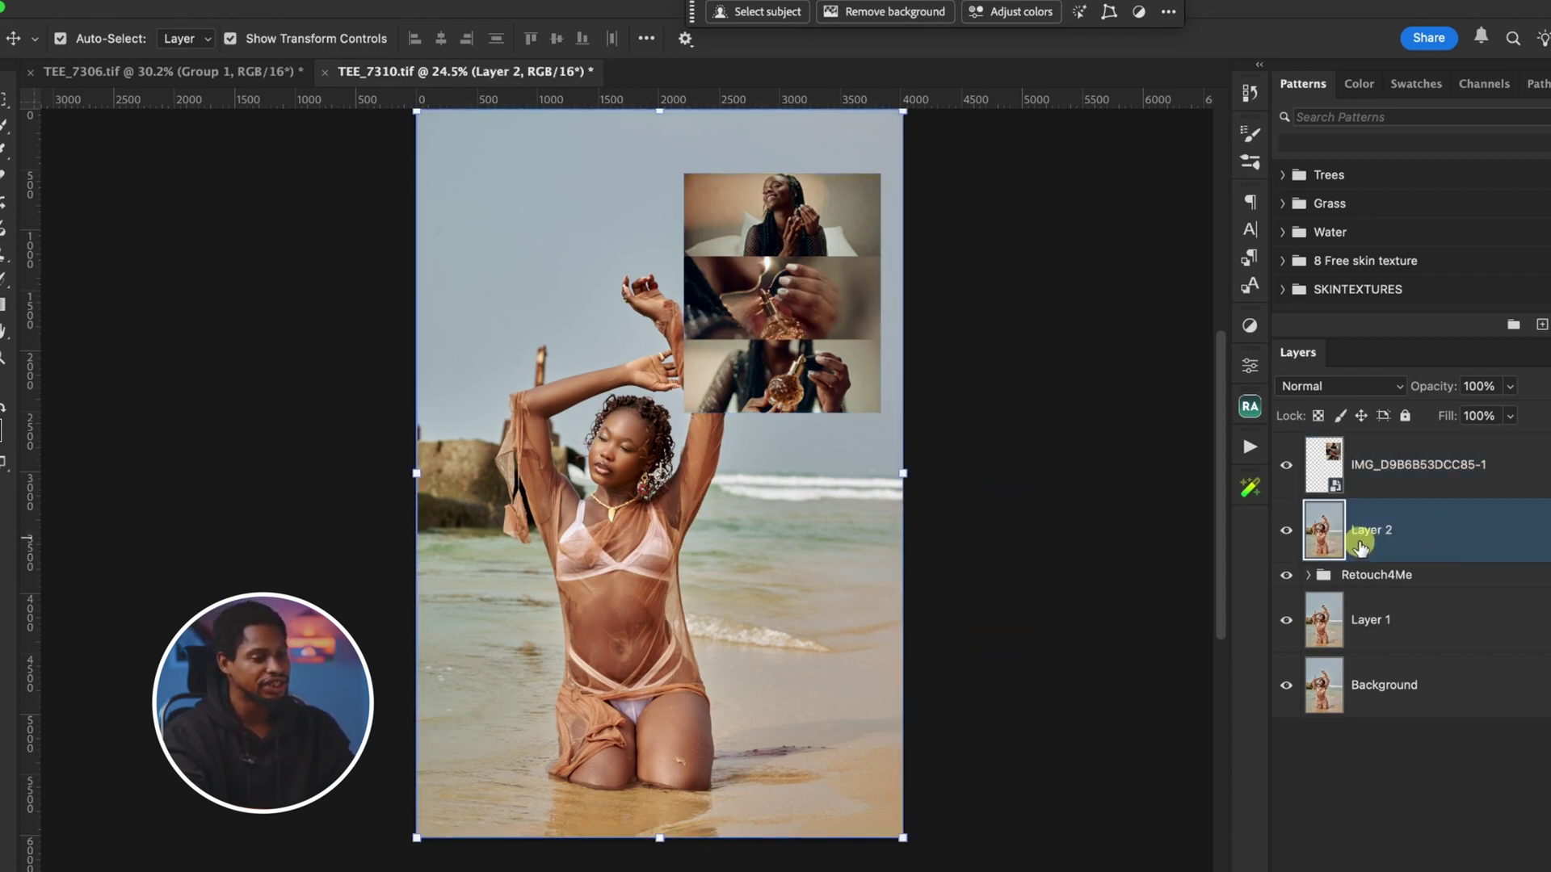
pyautogui.click(1425, 475)
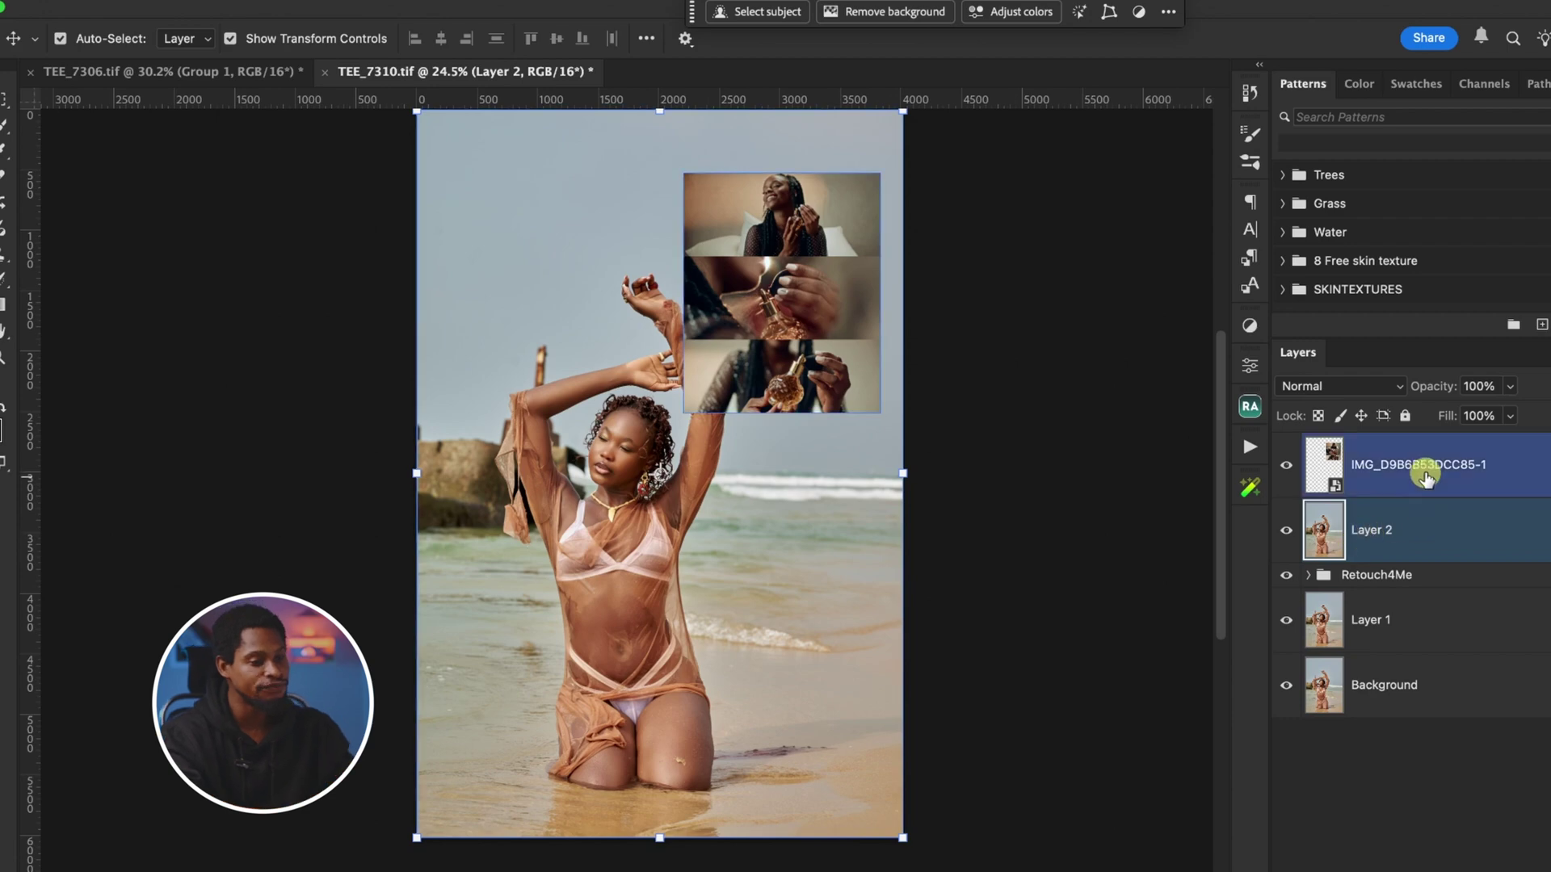
pyautogui.click(1357, 526)
pyautogui.keyDown('shift'); pyautogui.click(1423, 468); pyautogui.keyUp('shift')
pyautogui.doubleClick(1423, 467)
pyautogui.write('color')
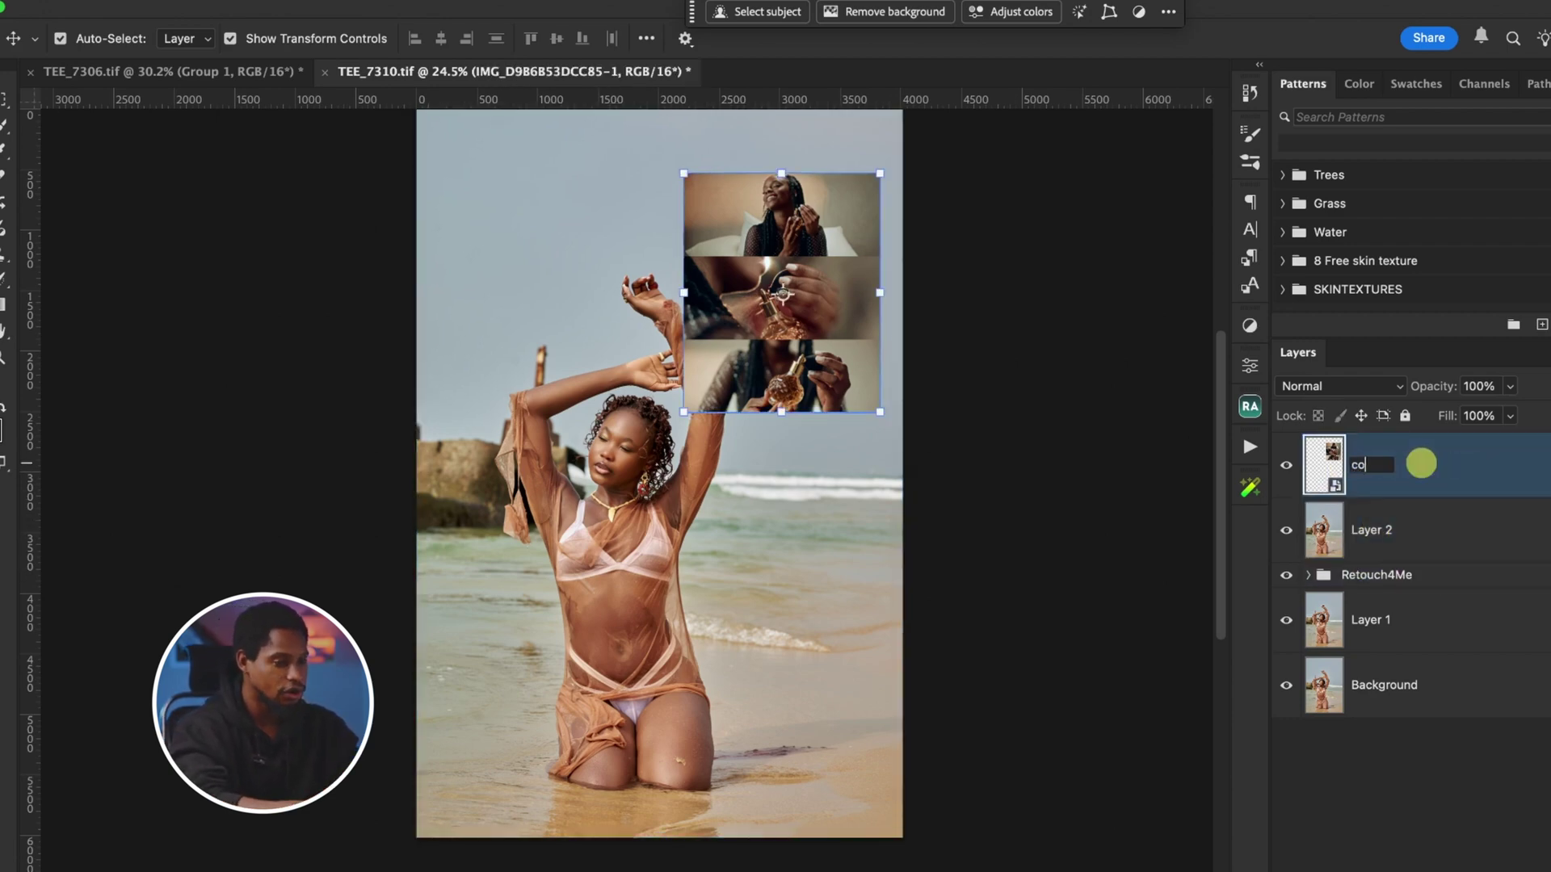
pyautogui.write(' copy')
pyautogui.press('Return')
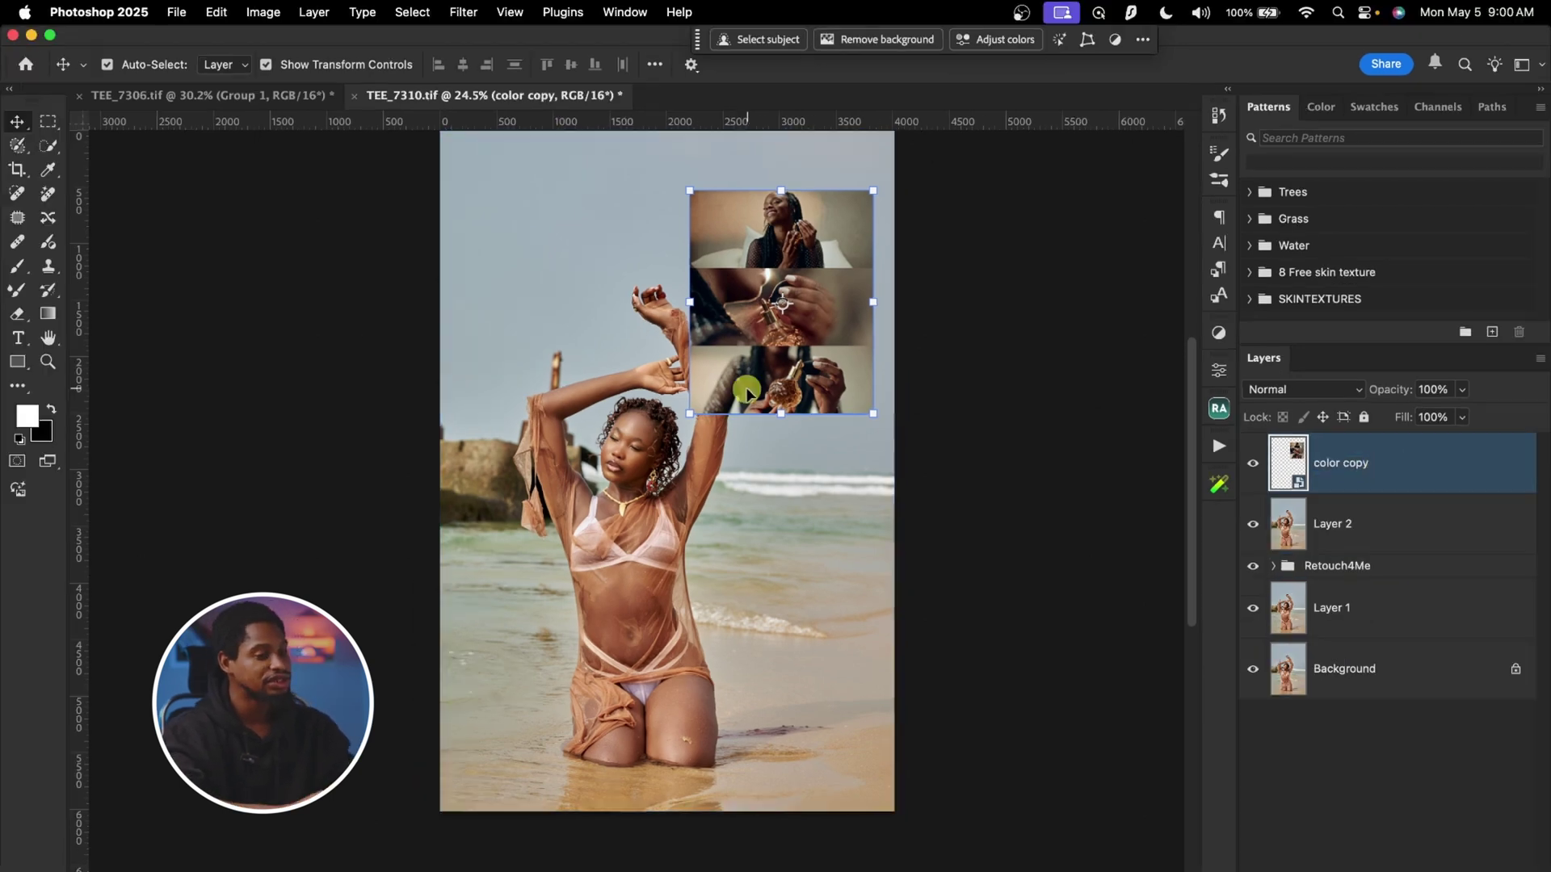
# Select only Layer 2 and open Match Color with TEE_7310.tif as the source.
pyautogui.click(1413, 529)
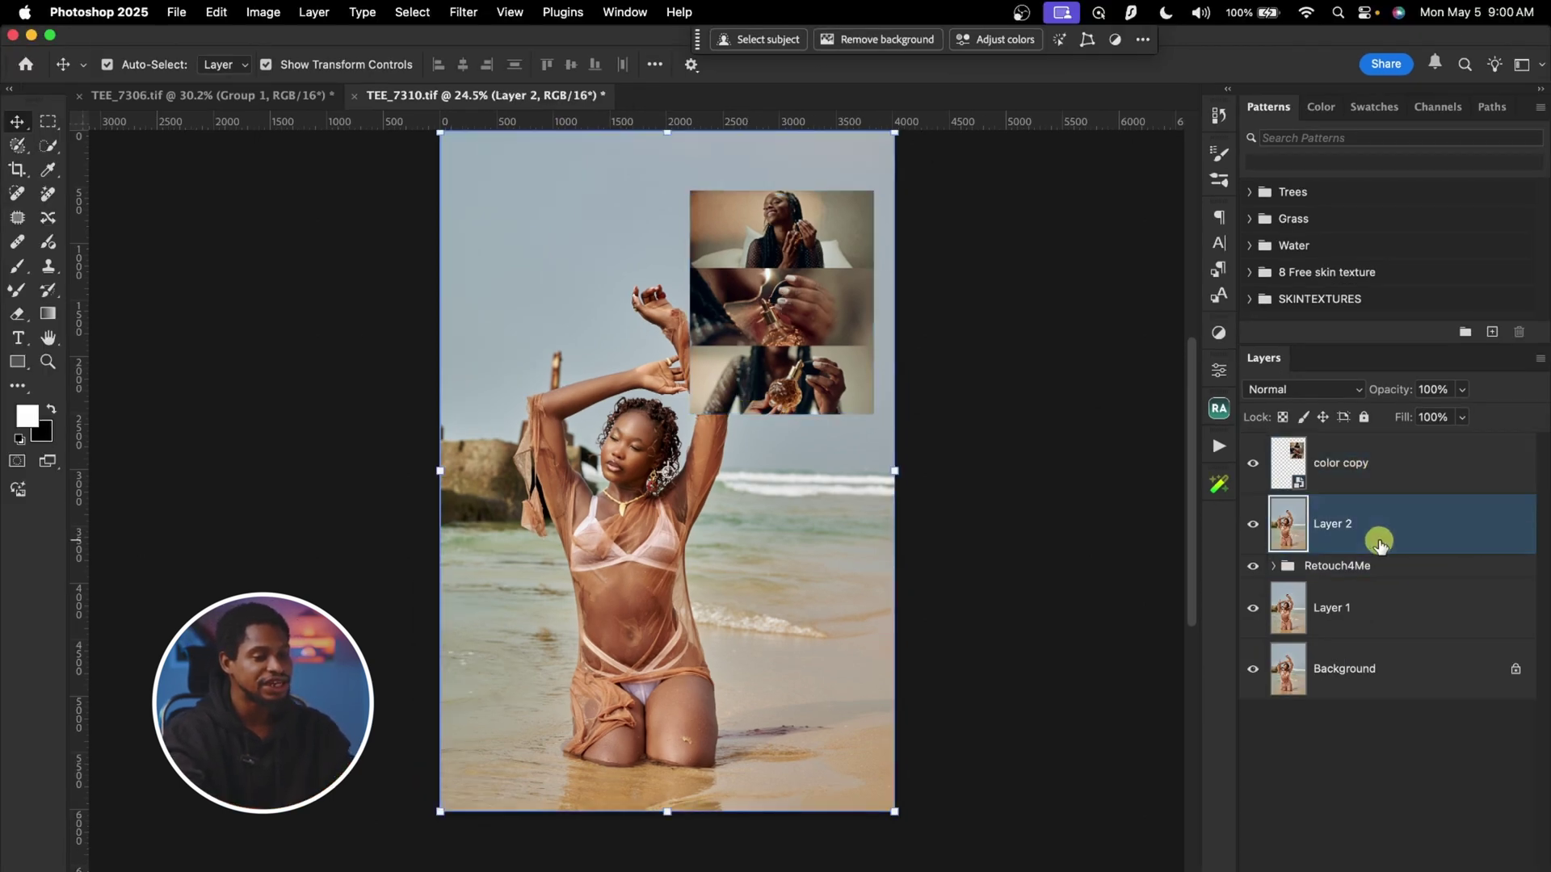
pyautogui.keyDown('super'); pyautogui.click(1373, 608); pyautogui.keyUp('super')
pyautogui.click(1328, 475)
pyautogui.click(1365, 523)
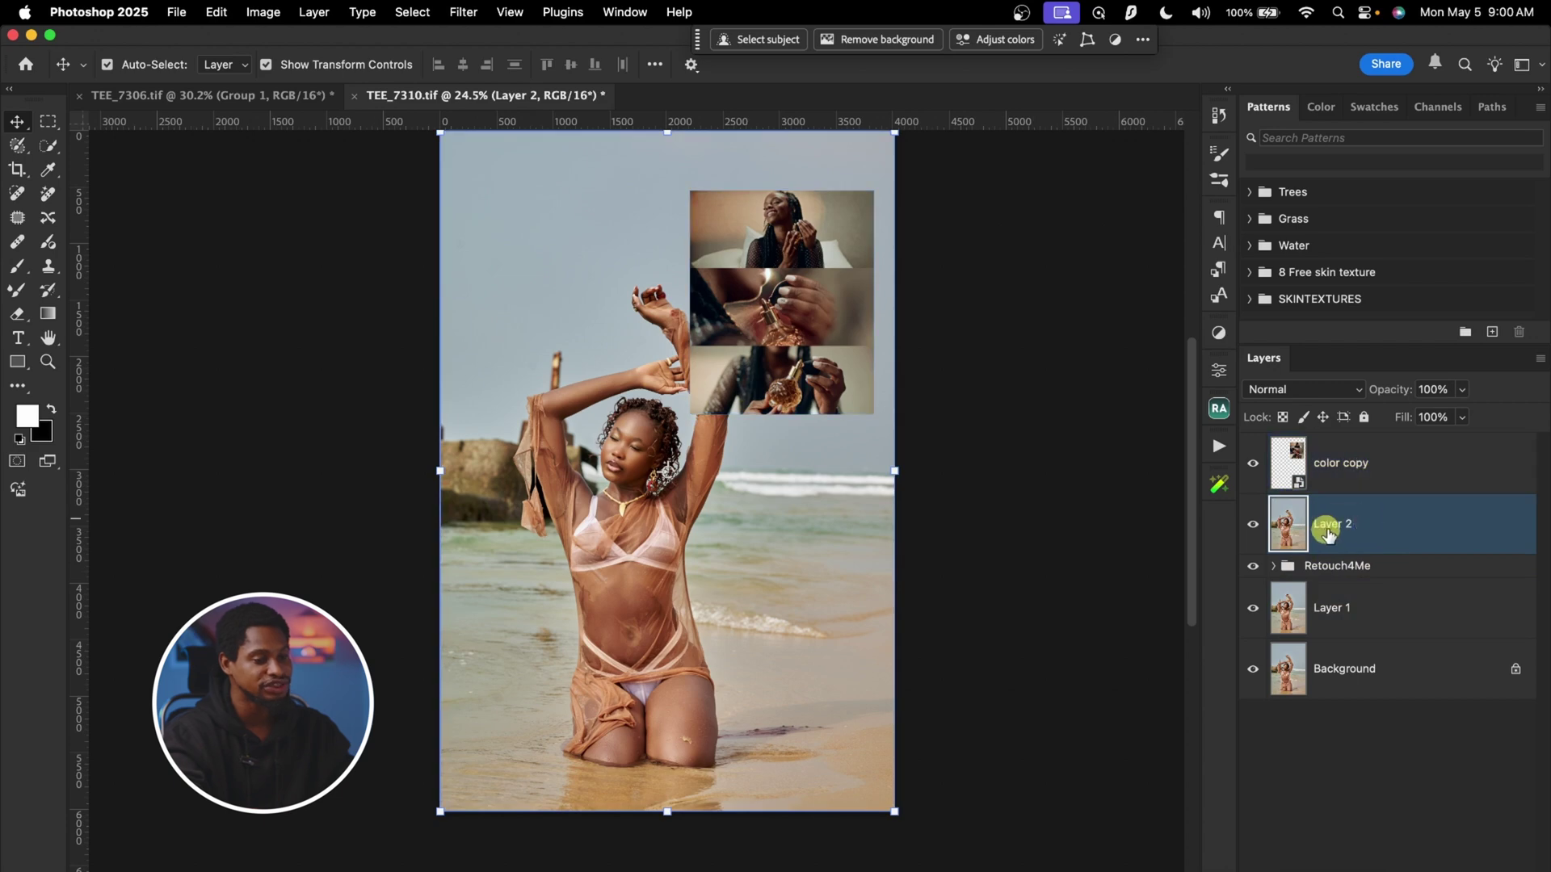
pyautogui.keyDown('shift'); pyautogui.click(1447, 583); pyautogui.keyUp('shift')
pyautogui.click(1367, 529)
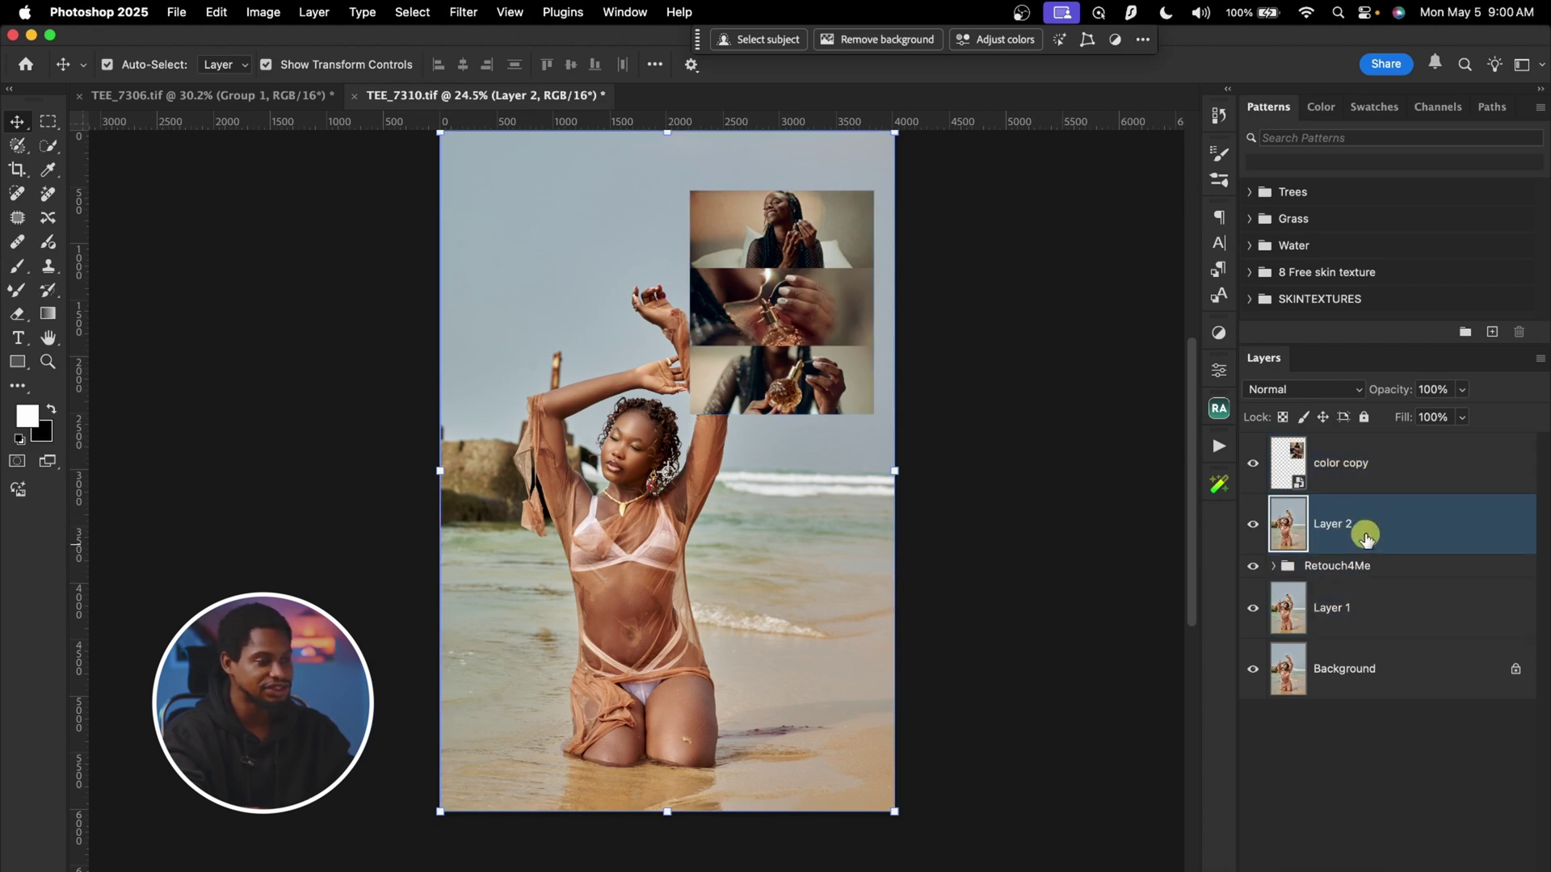
pyautogui.click(263, 13)
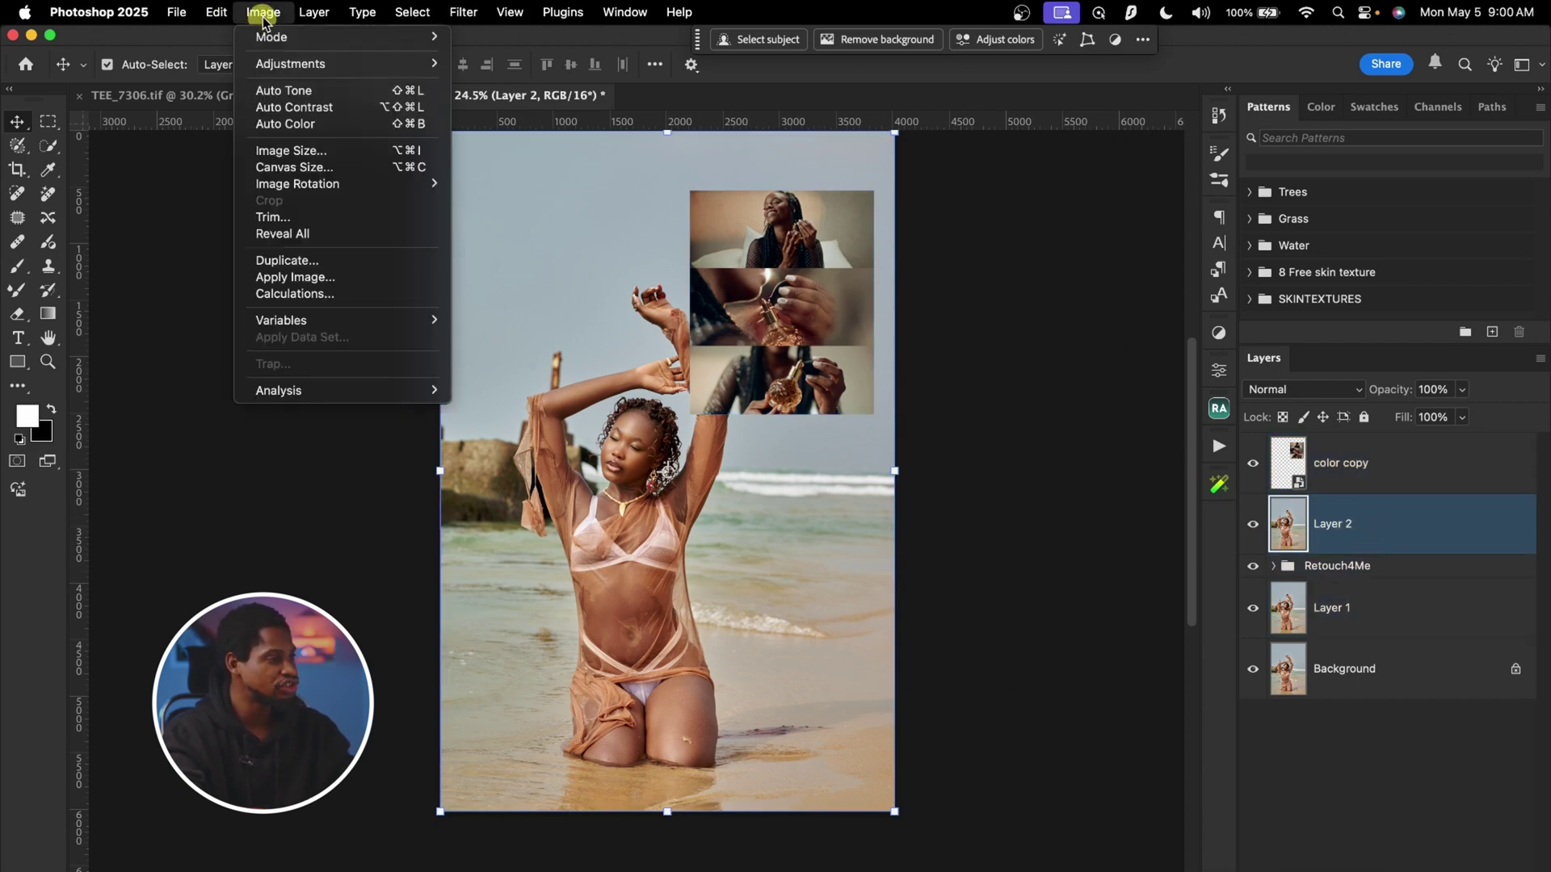
pyautogui.moveTo(278, 63)
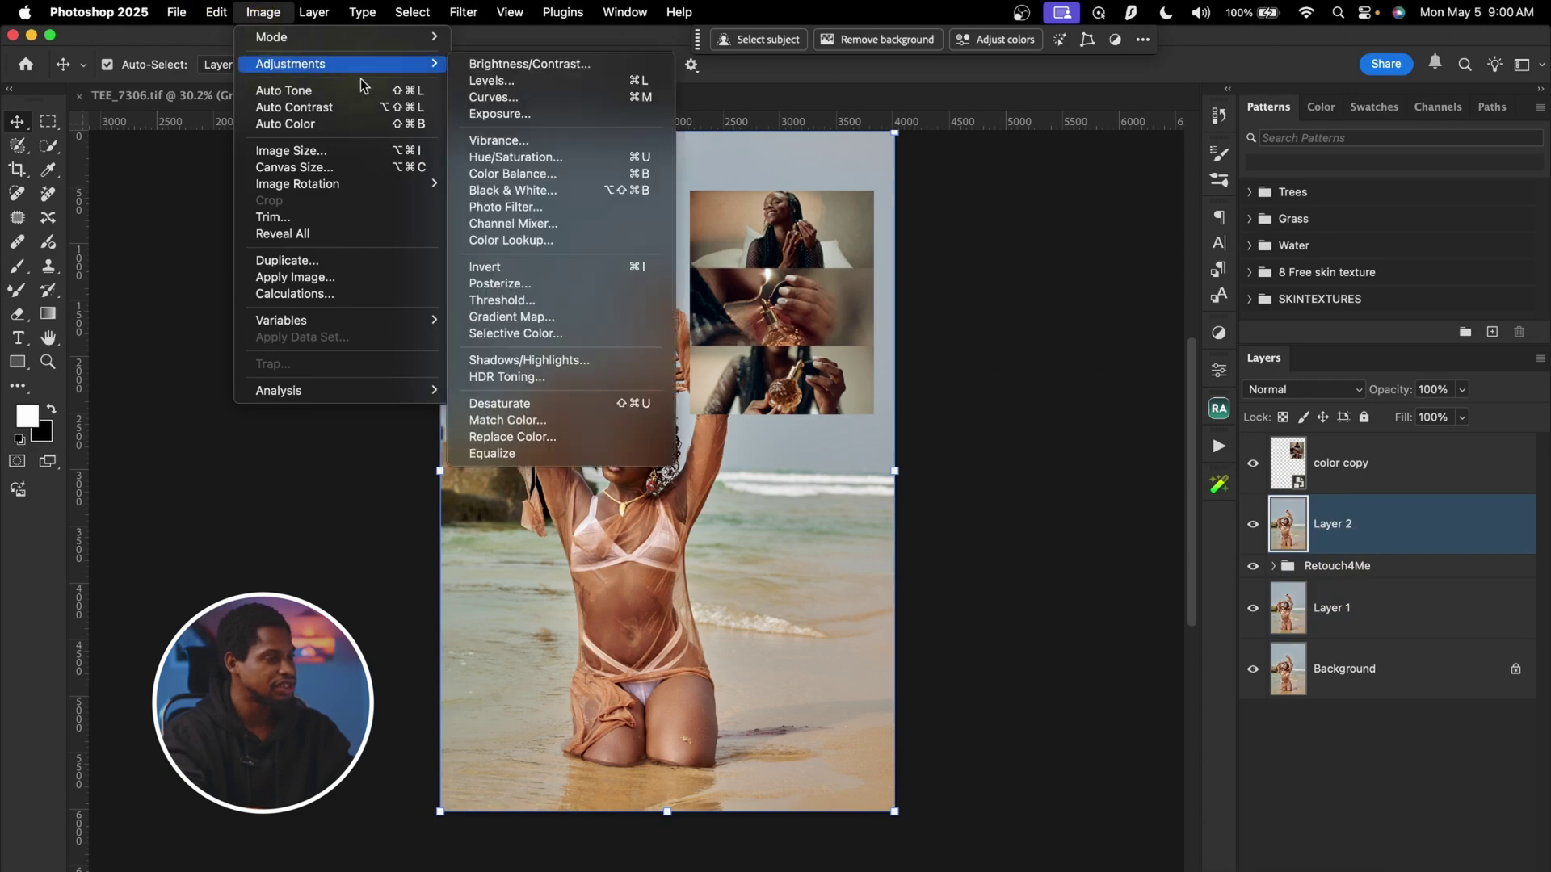
pyautogui.click(529, 421)
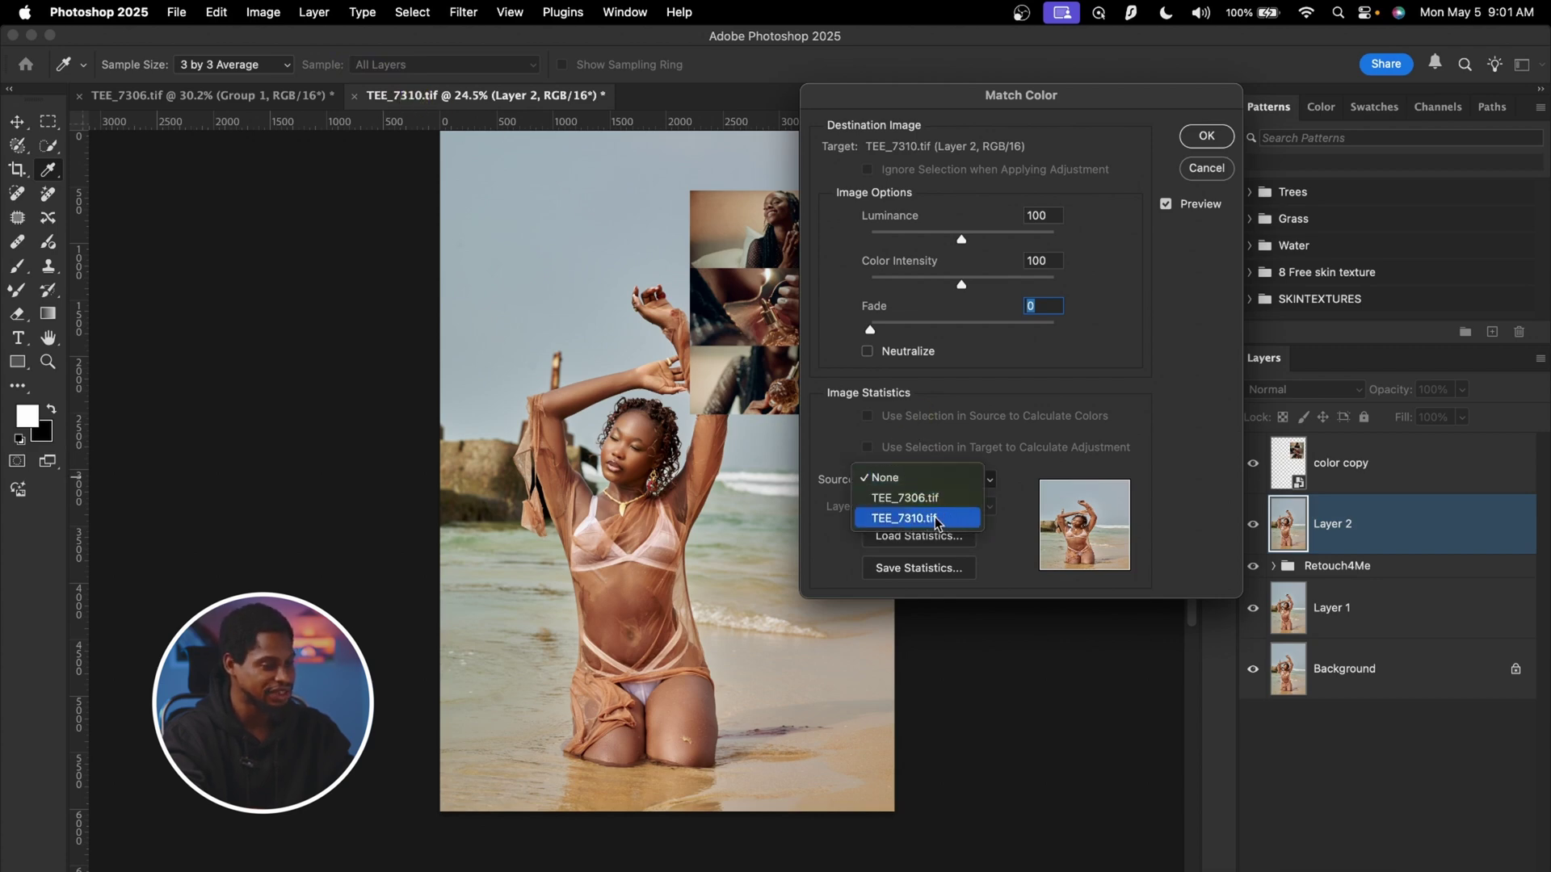
pyautogui.click(934, 517)
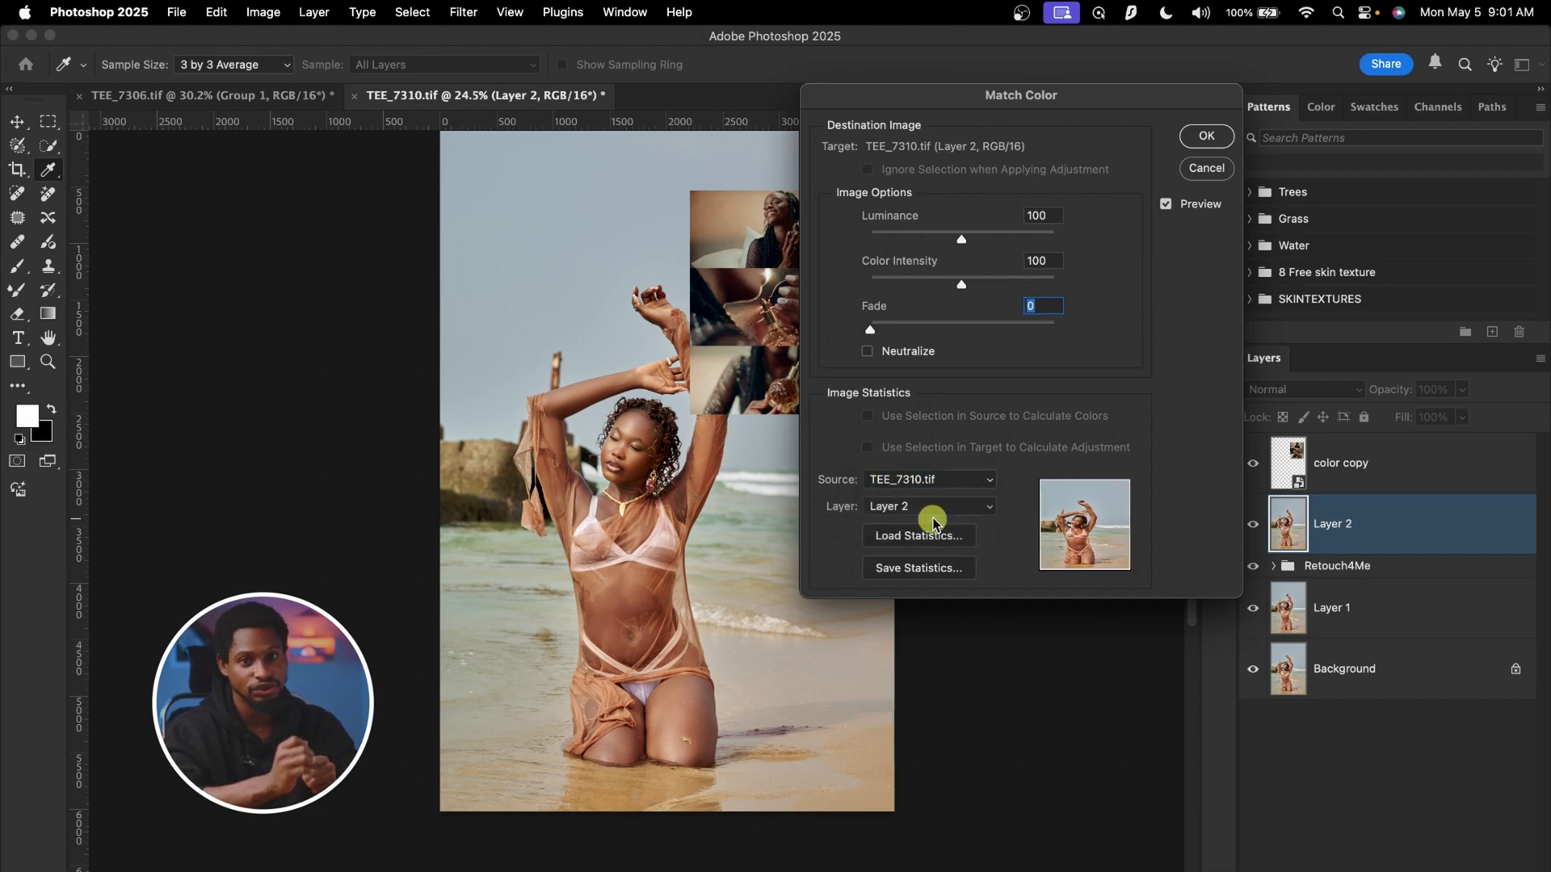
# Match Layer 2 to the color copy layer at Luminance 115, Color Intensity 114, Fade 60.
pyautogui.click(949, 514)
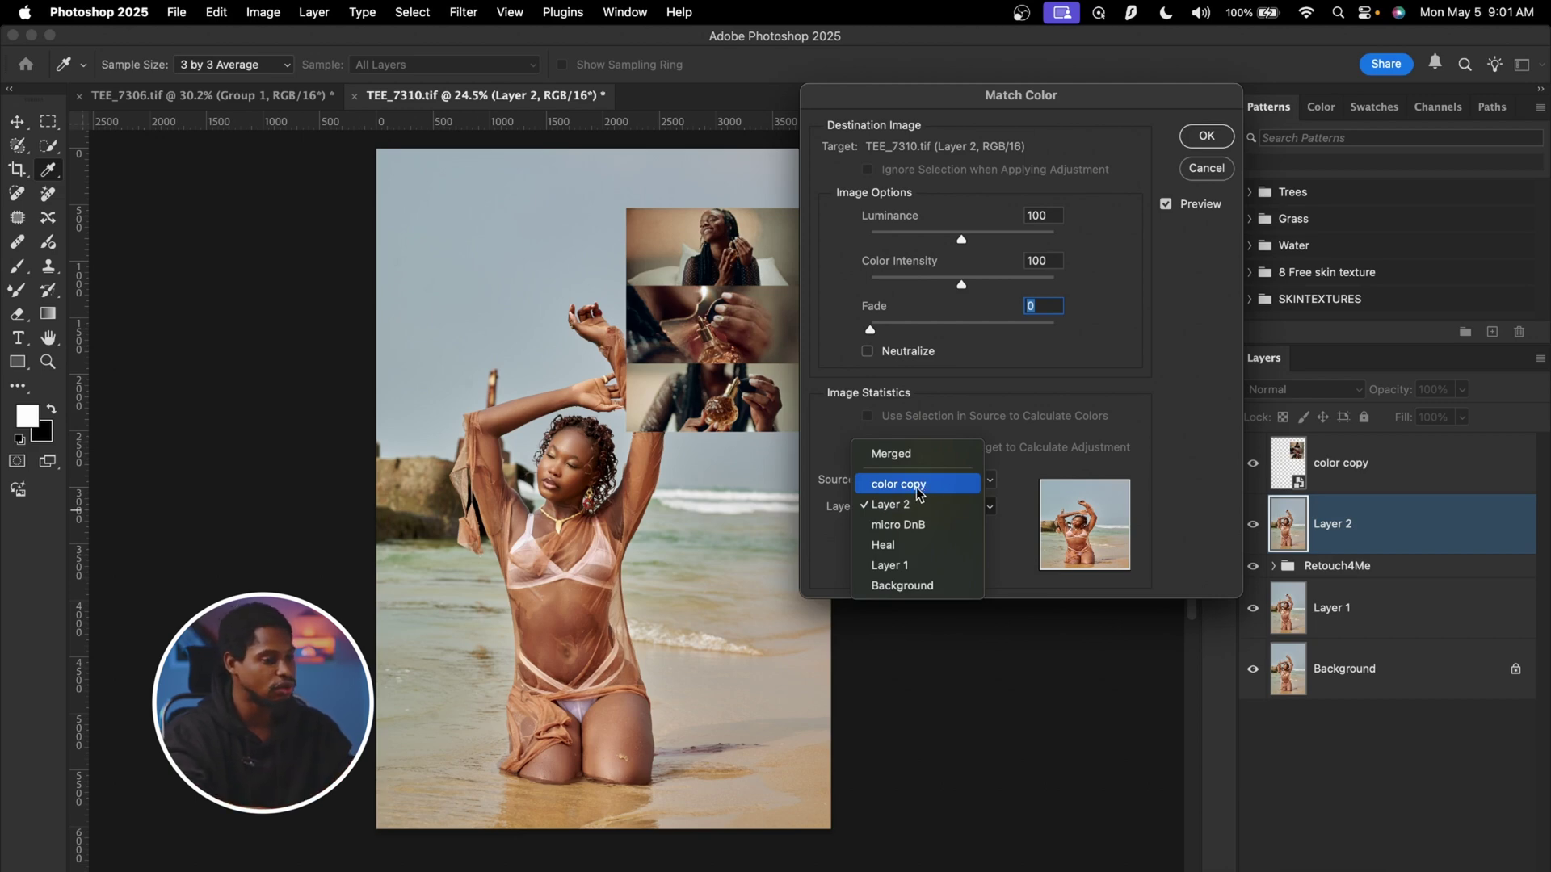
pyautogui.click(919, 485)
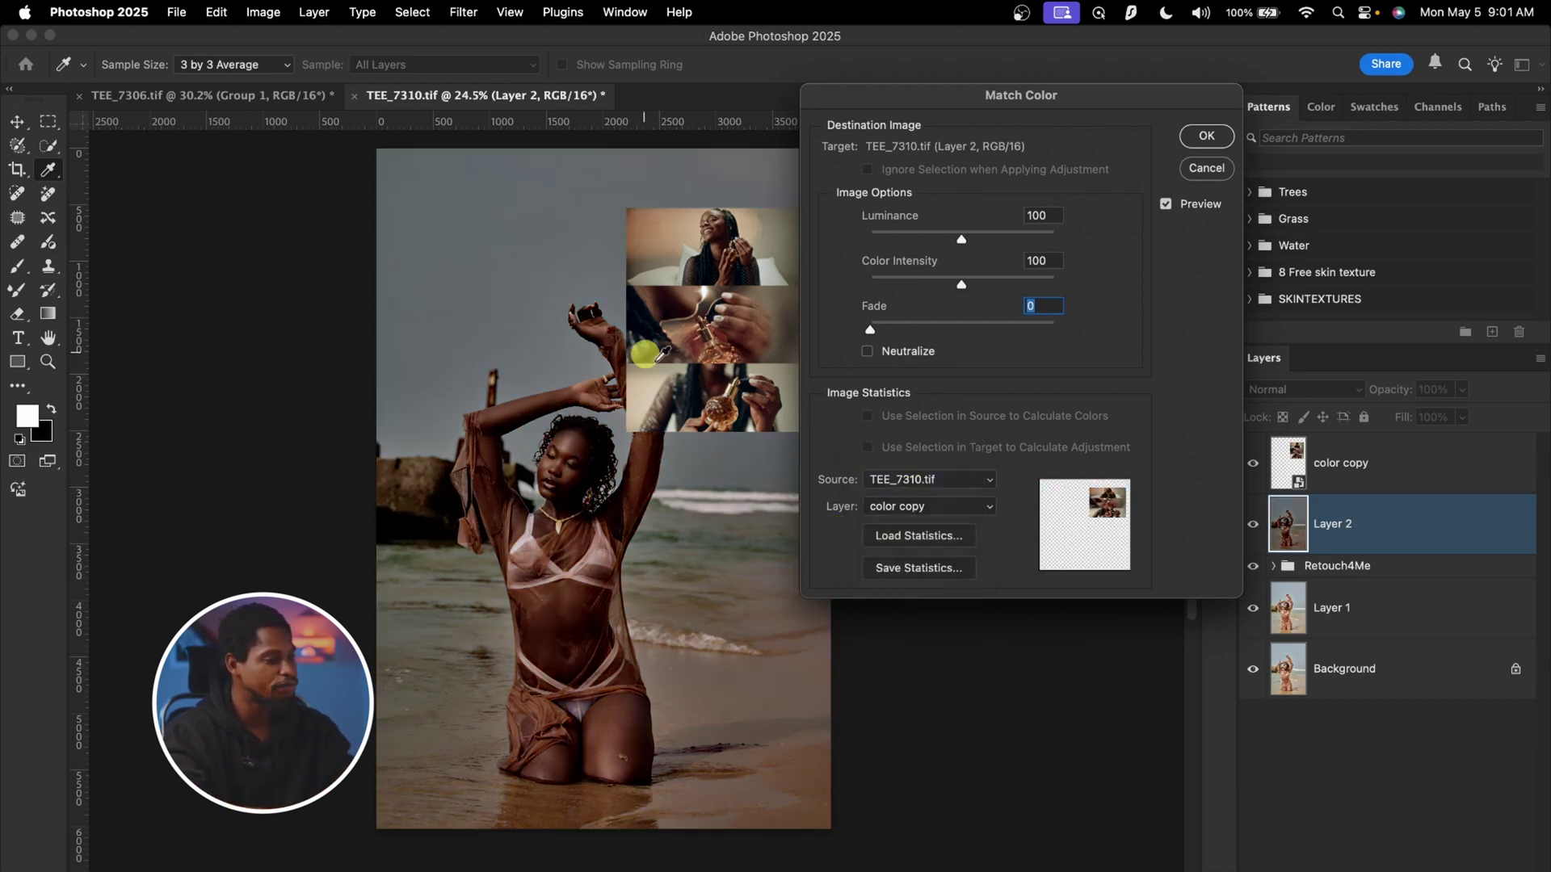
pyautogui.hscroll(3, 643, 356)
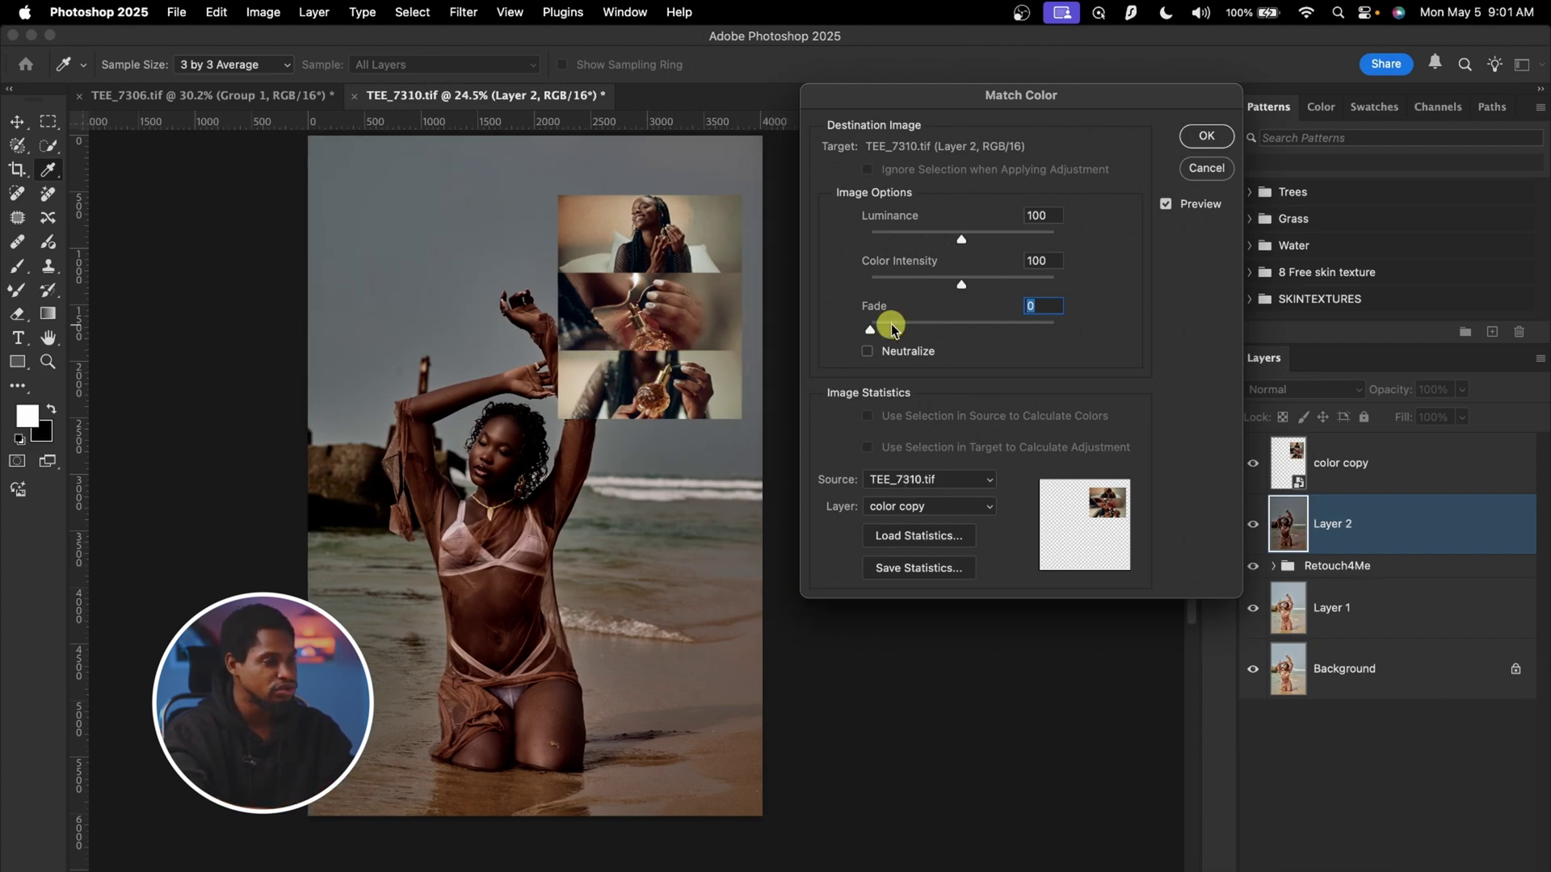
pyautogui.moveTo(870, 332); pyautogui.dragTo(1006, 336)
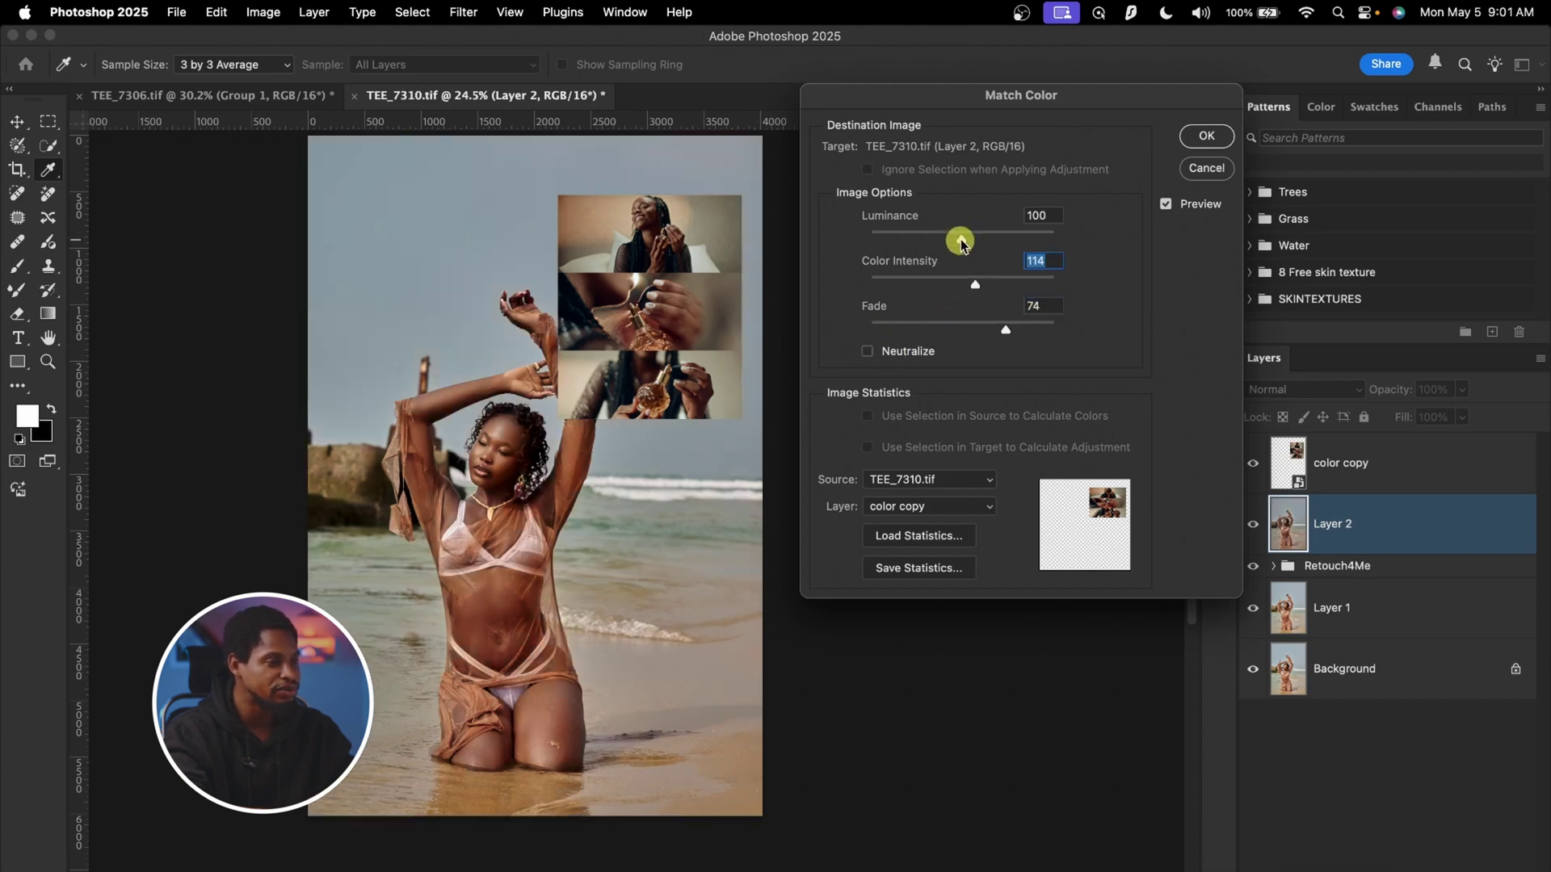
pyautogui.moveTo(915, 242); pyautogui.dragTo(977, 246)
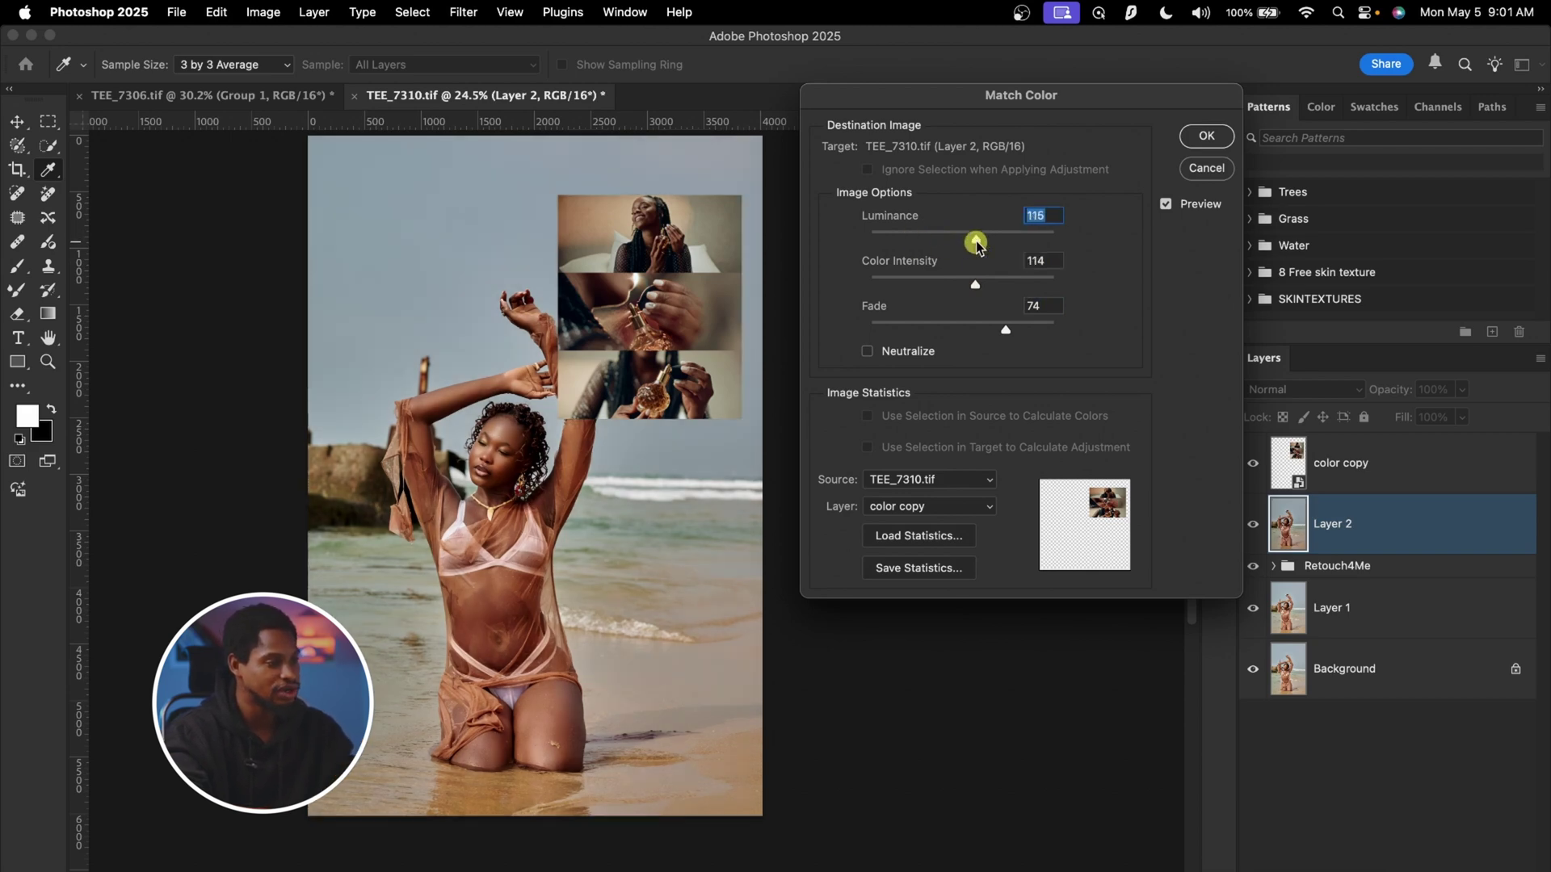
pyautogui.moveTo(985, 334); pyautogui.dragTo(980, 331)
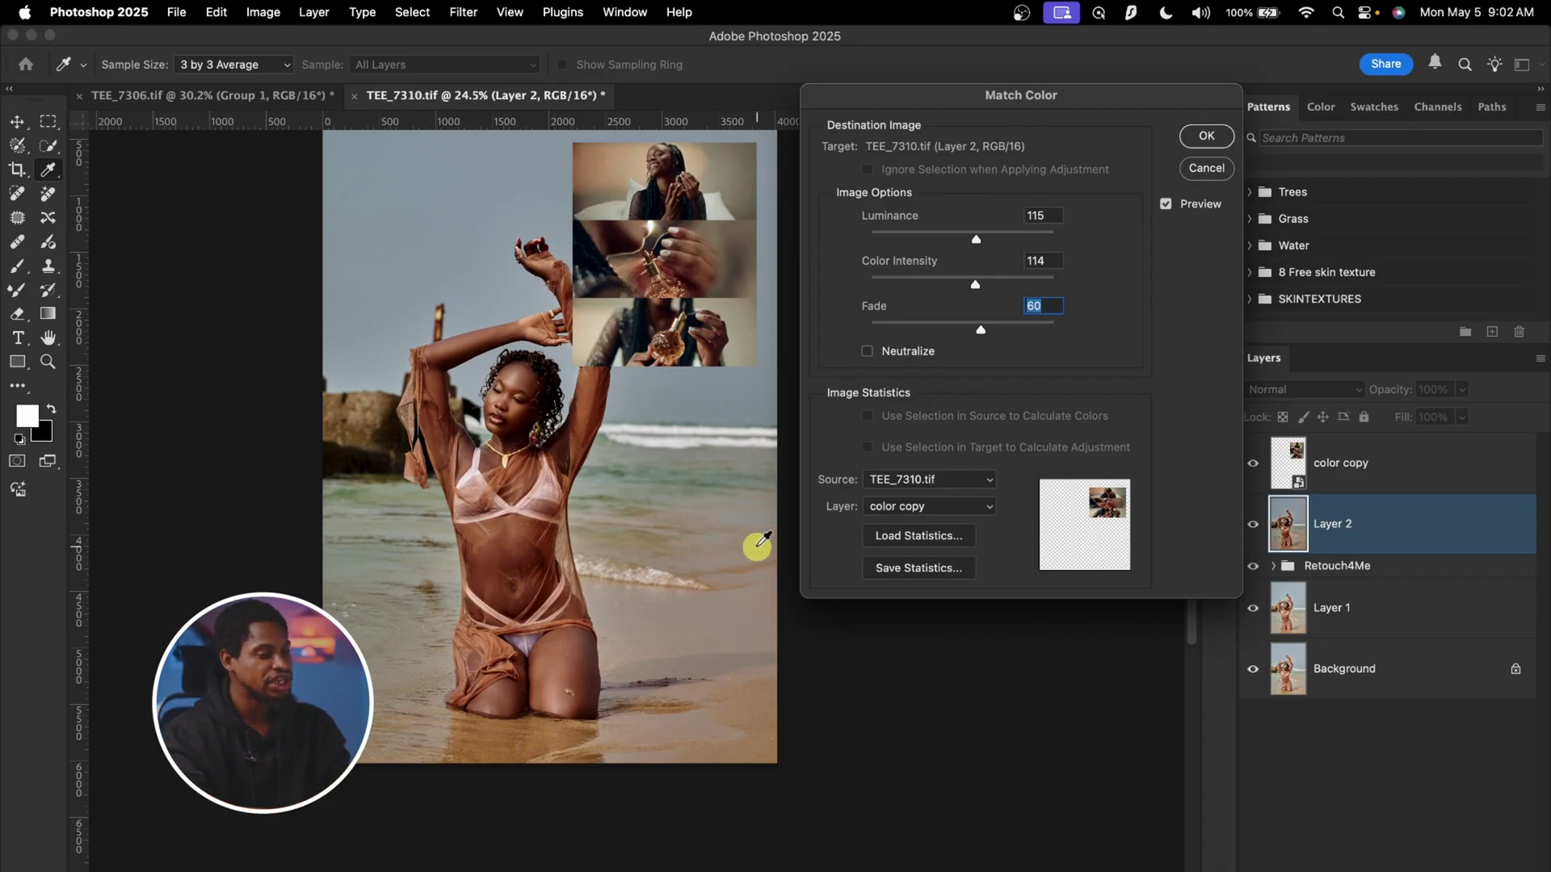
# Save the Match Color statistics as 'Dark LUT' in the VIDEO COLOR GRADE folder.
pyautogui.click(932, 568)
pyautogui.press('BackSpace')
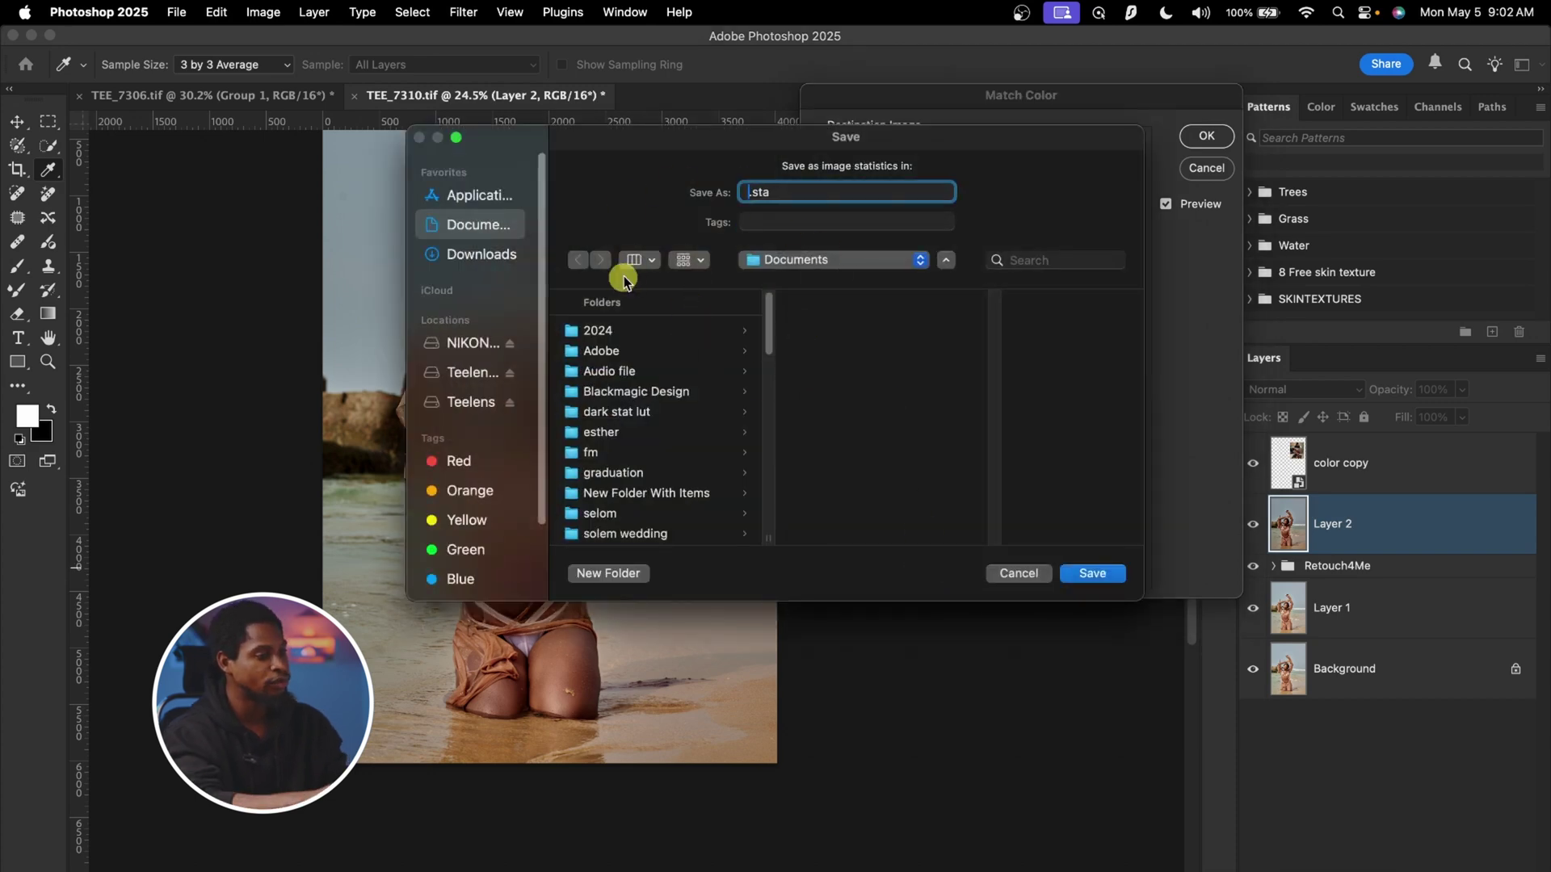
pyautogui.press('capslock')
pyautogui.write('Dark LUT')
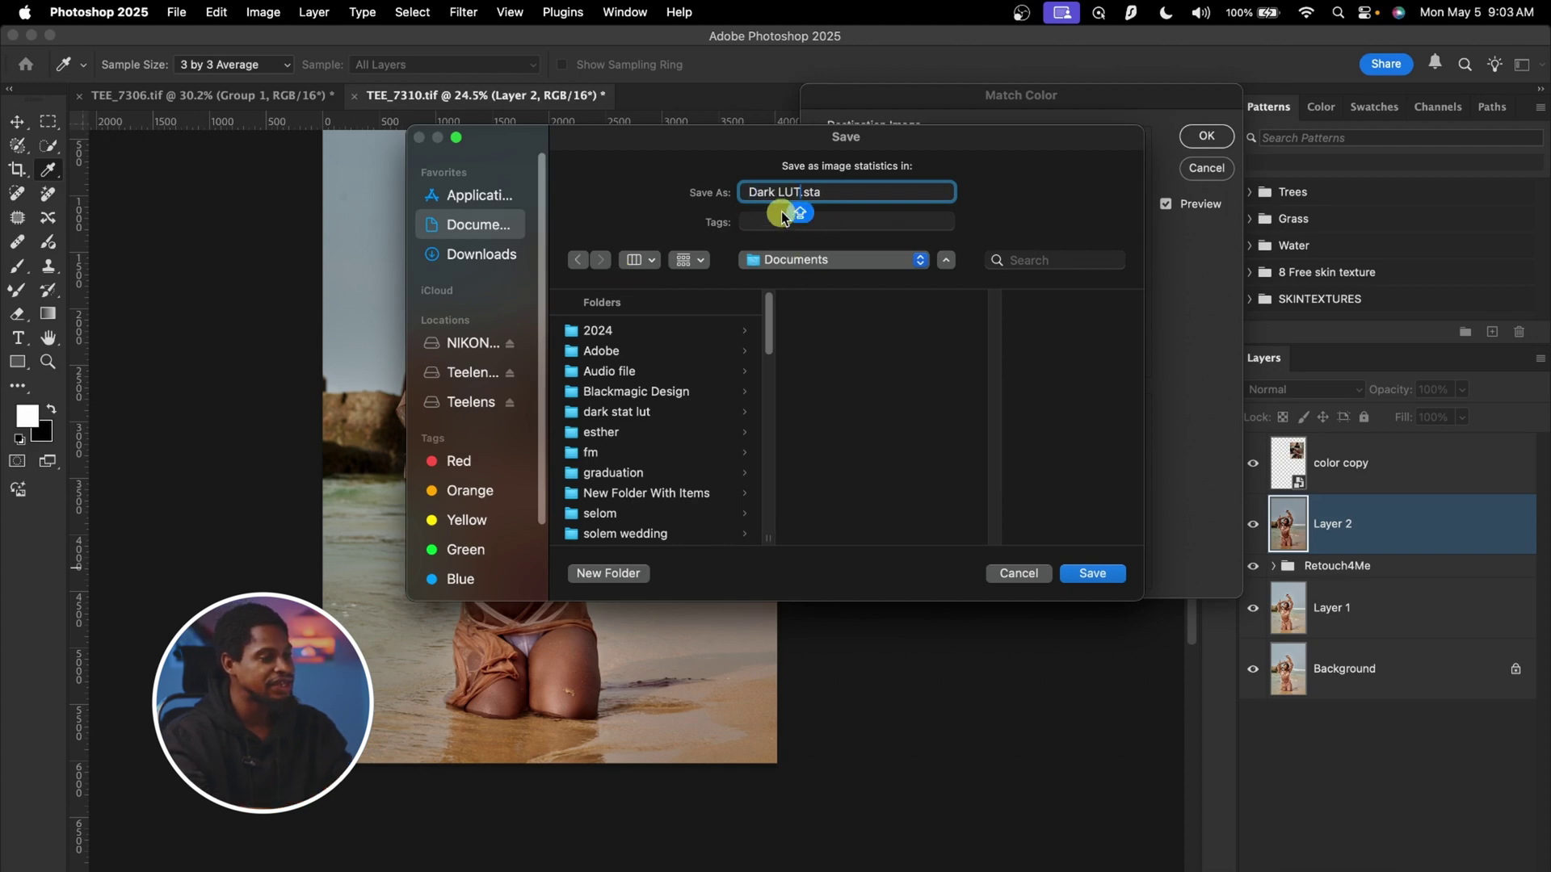
pyautogui.scroll(-5, 690, 487)
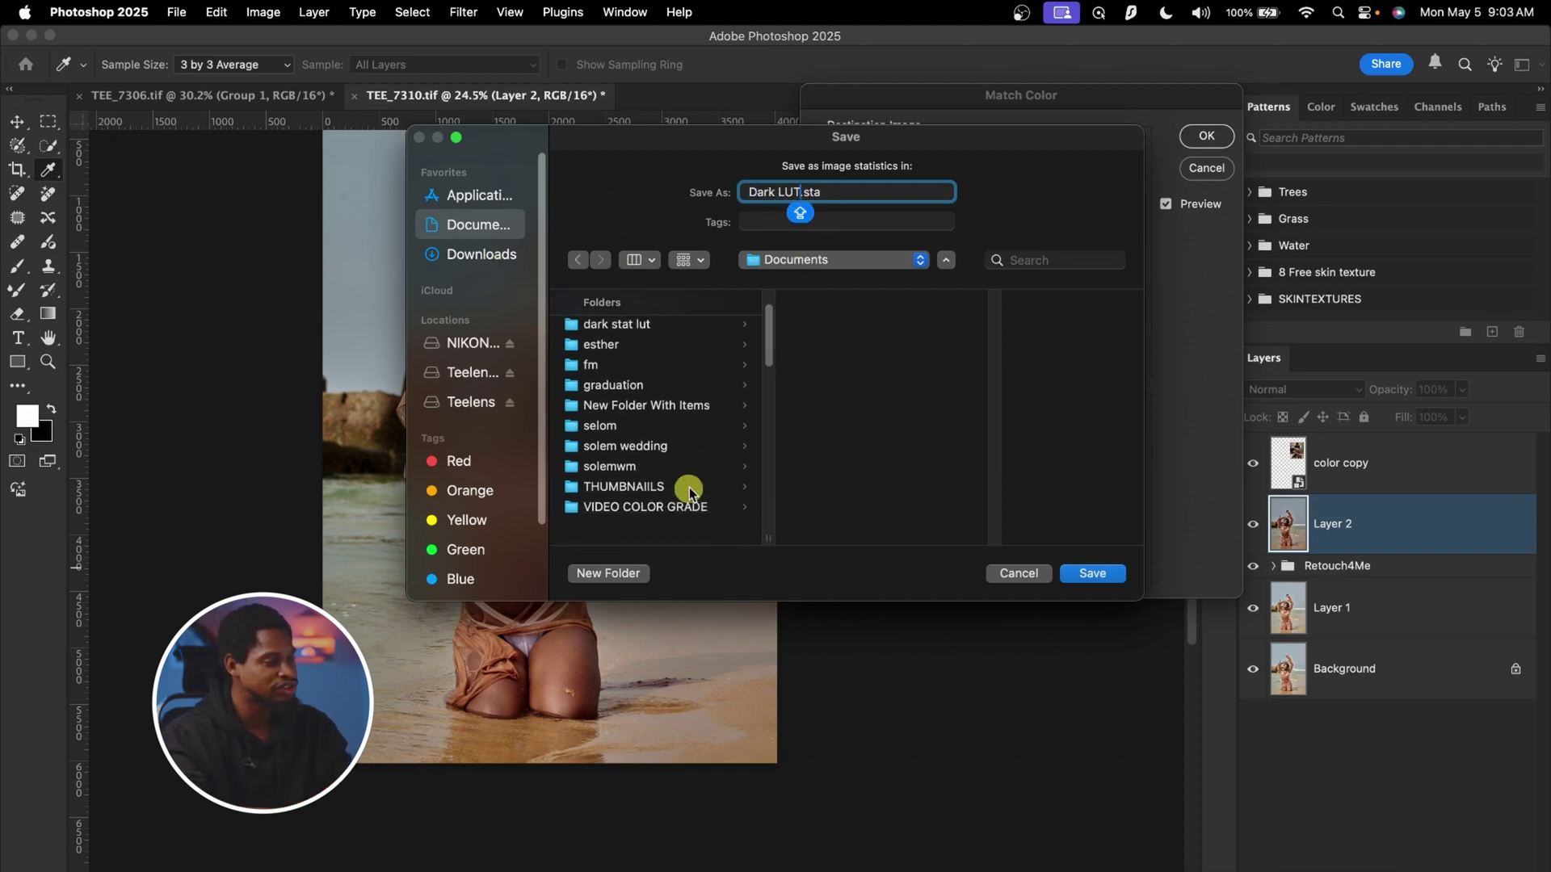
pyautogui.click(652, 454)
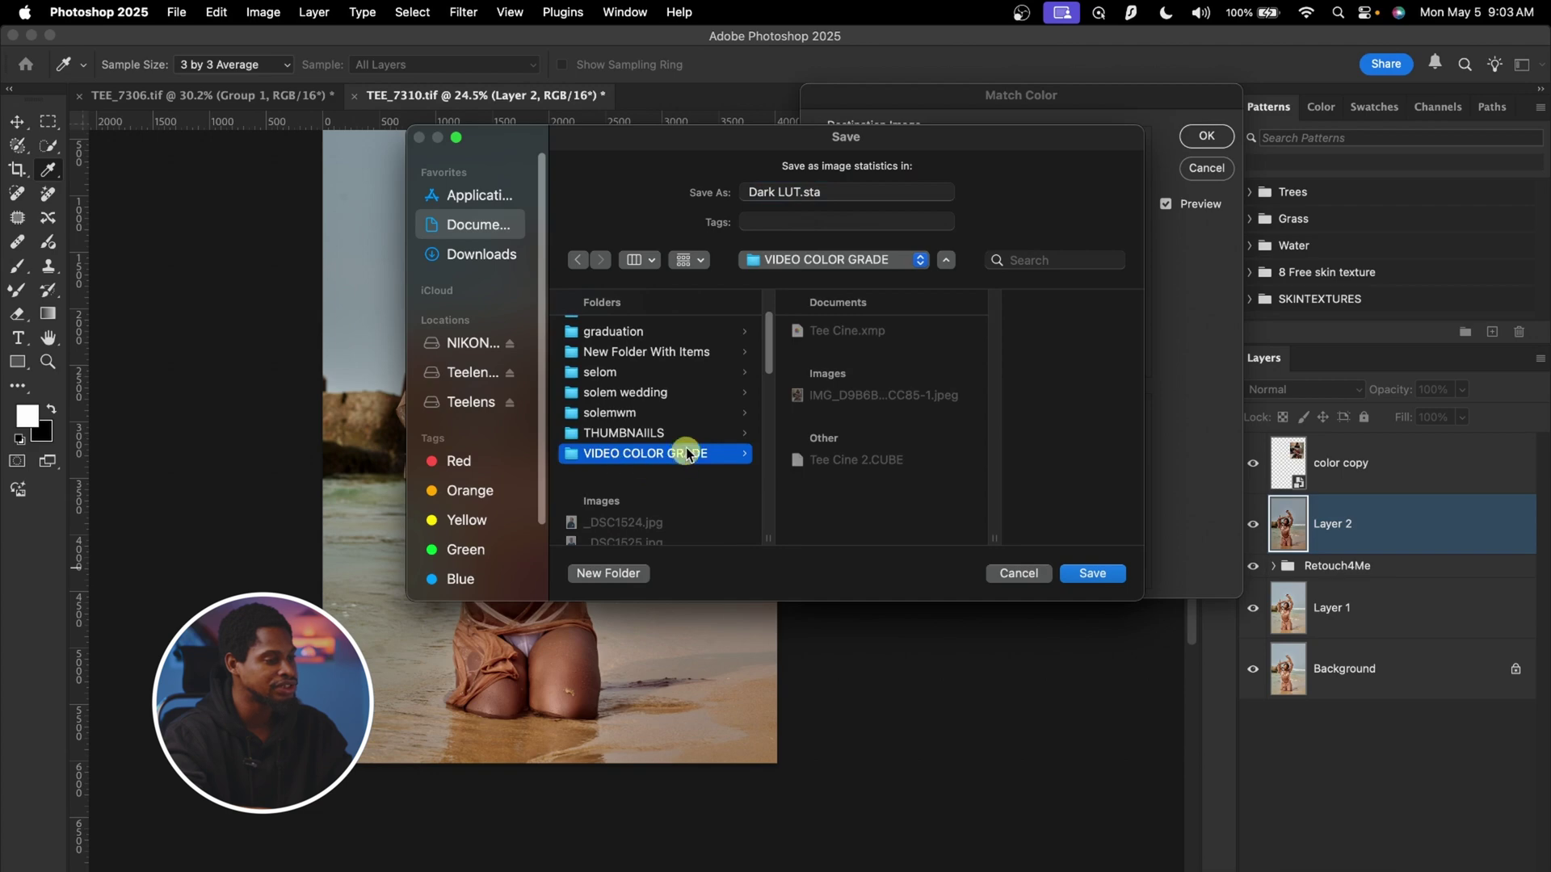
pyautogui.click(1094, 574)
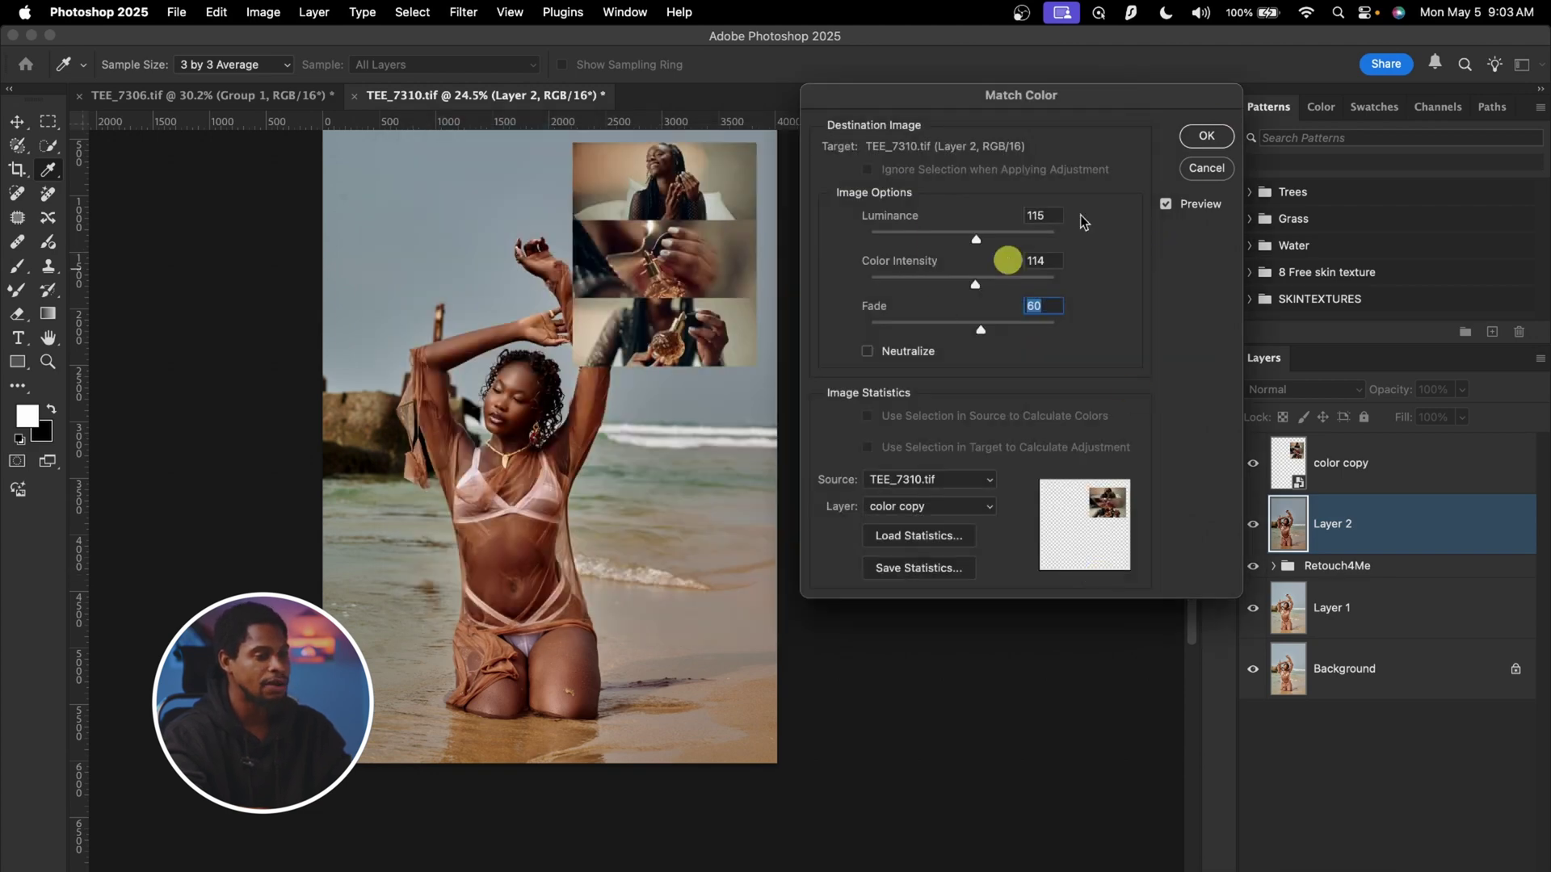
# Apply the colour match to Layer 2 and hide the color copy collage.
pyautogui.click(1209, 137)
pyautogui.press('v')
pyautogui.click(1388, 475)
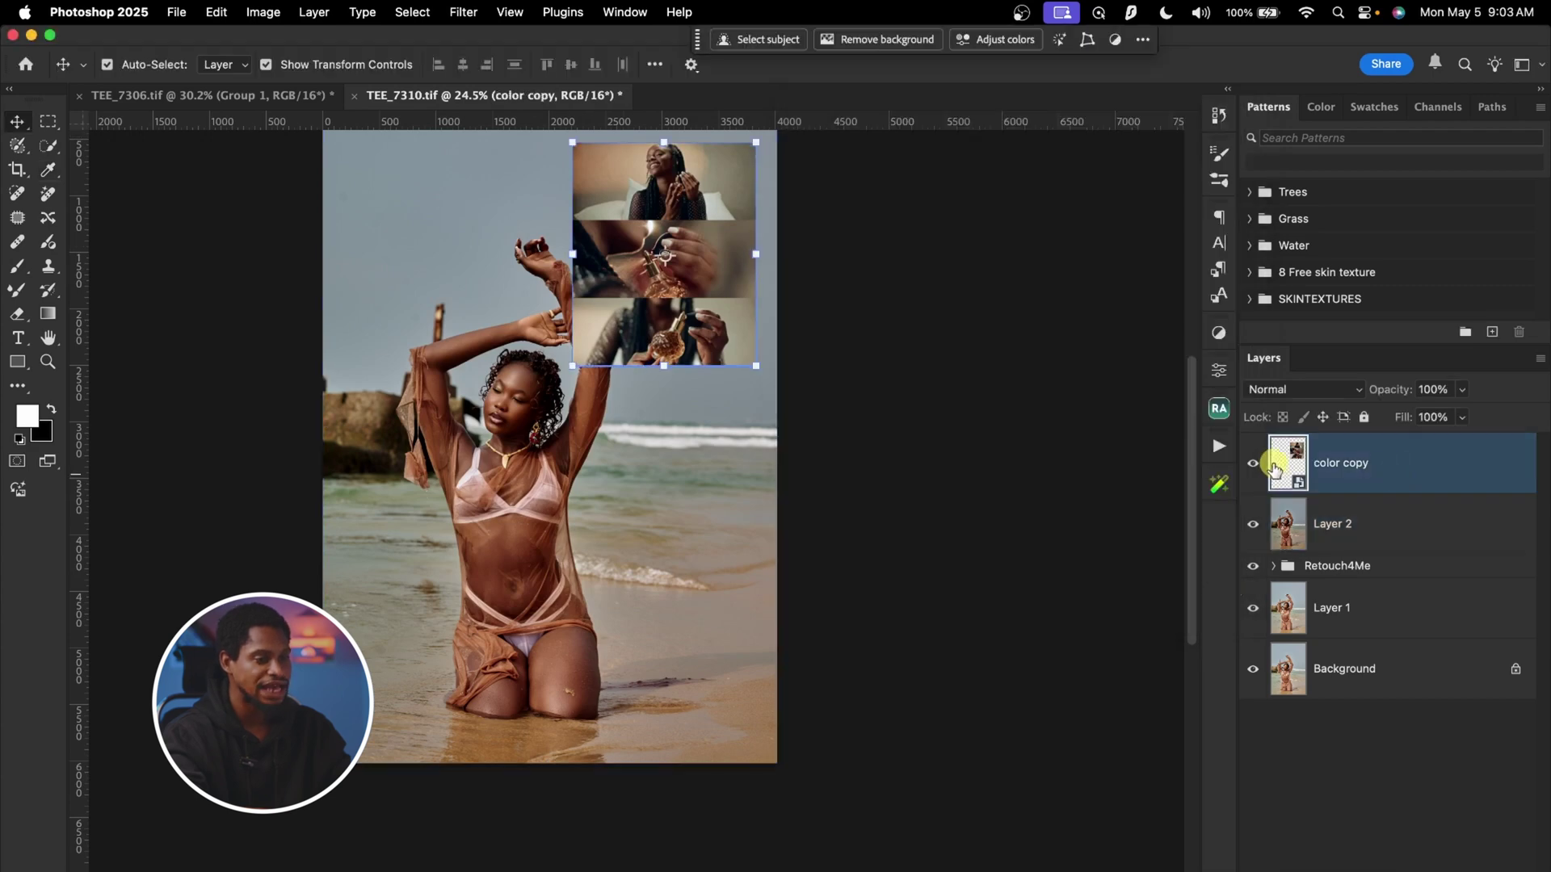
pyautogui.click(1253, 464)
# Compare Layer 2 on and off, then return to TEE_7306.tif and collapse Group 1.
pyautogui.click(1257, 525)
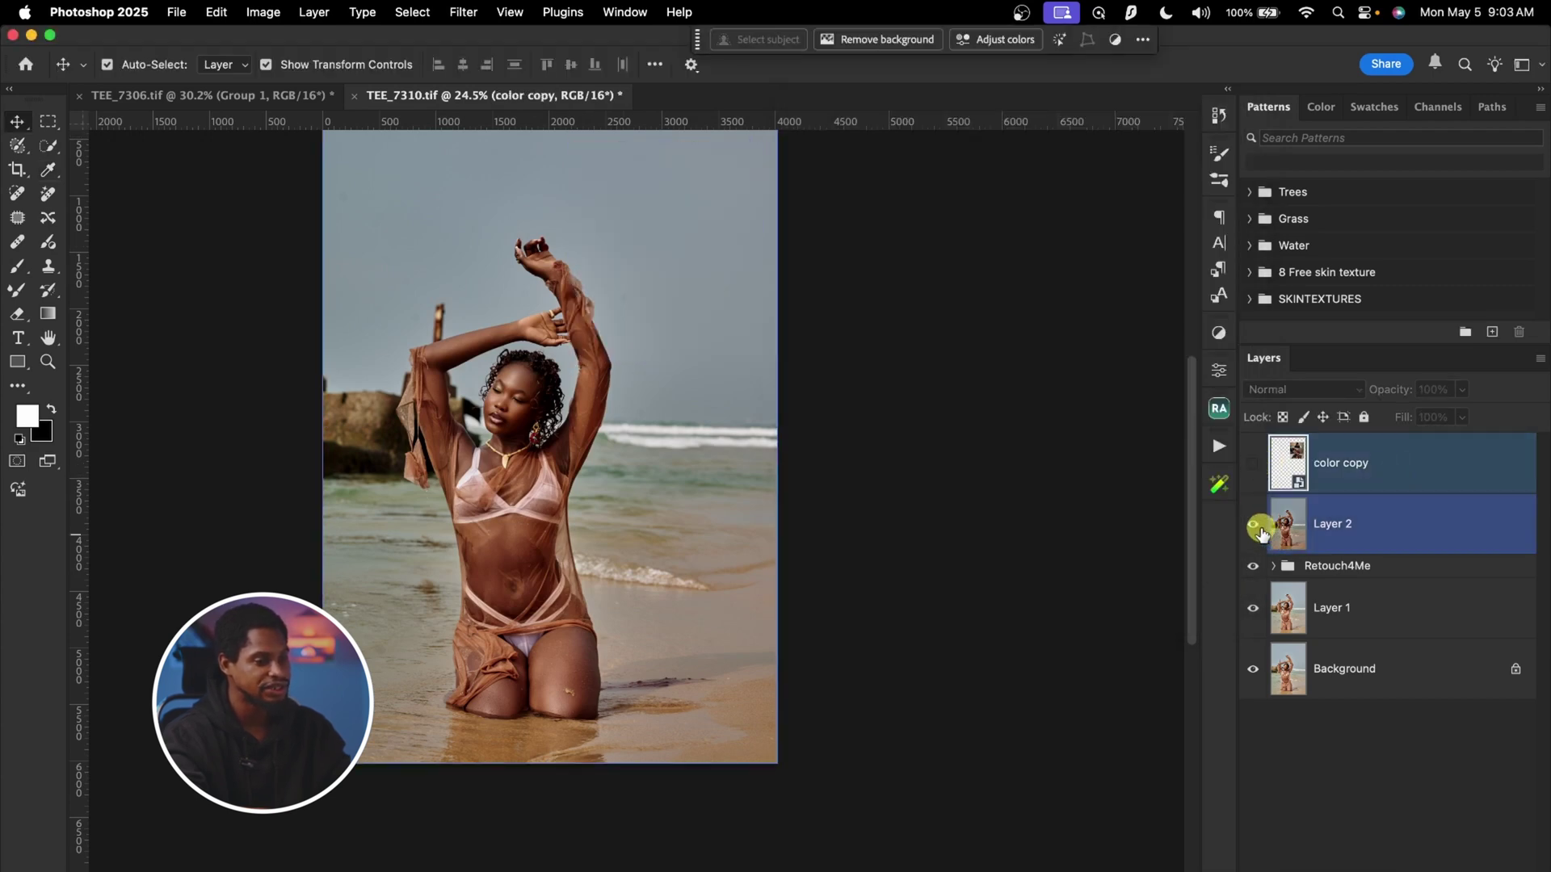
pyautogui.click(1255, 526)
pyautogui.click(1254, 525)
pyautogui.click(1251, 526)
pyautogui.click(1251, 526)
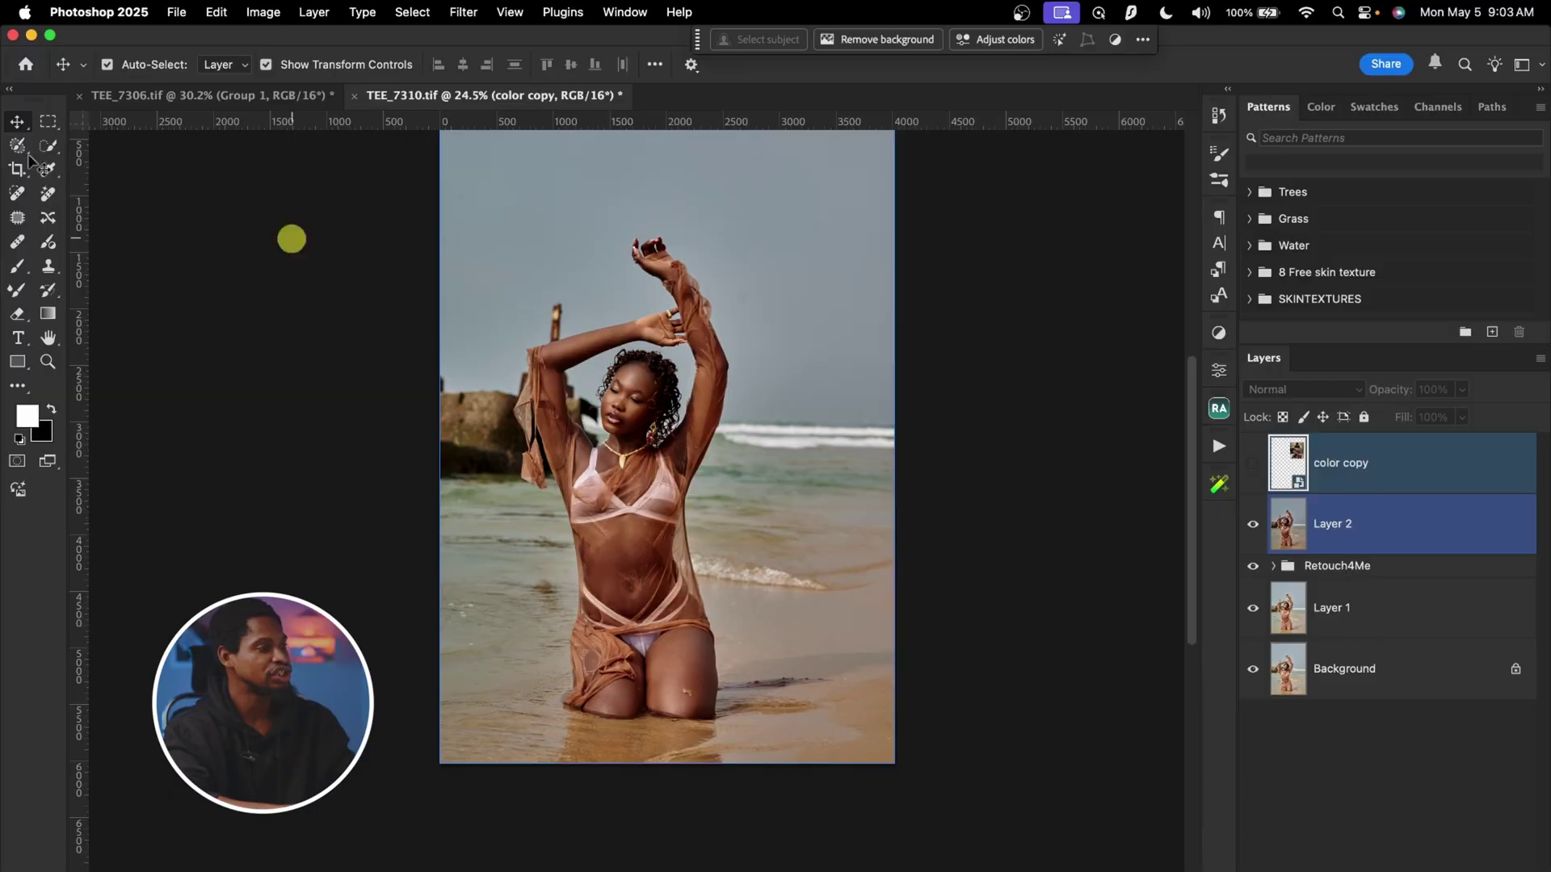
pyautogui.click(175, 97)
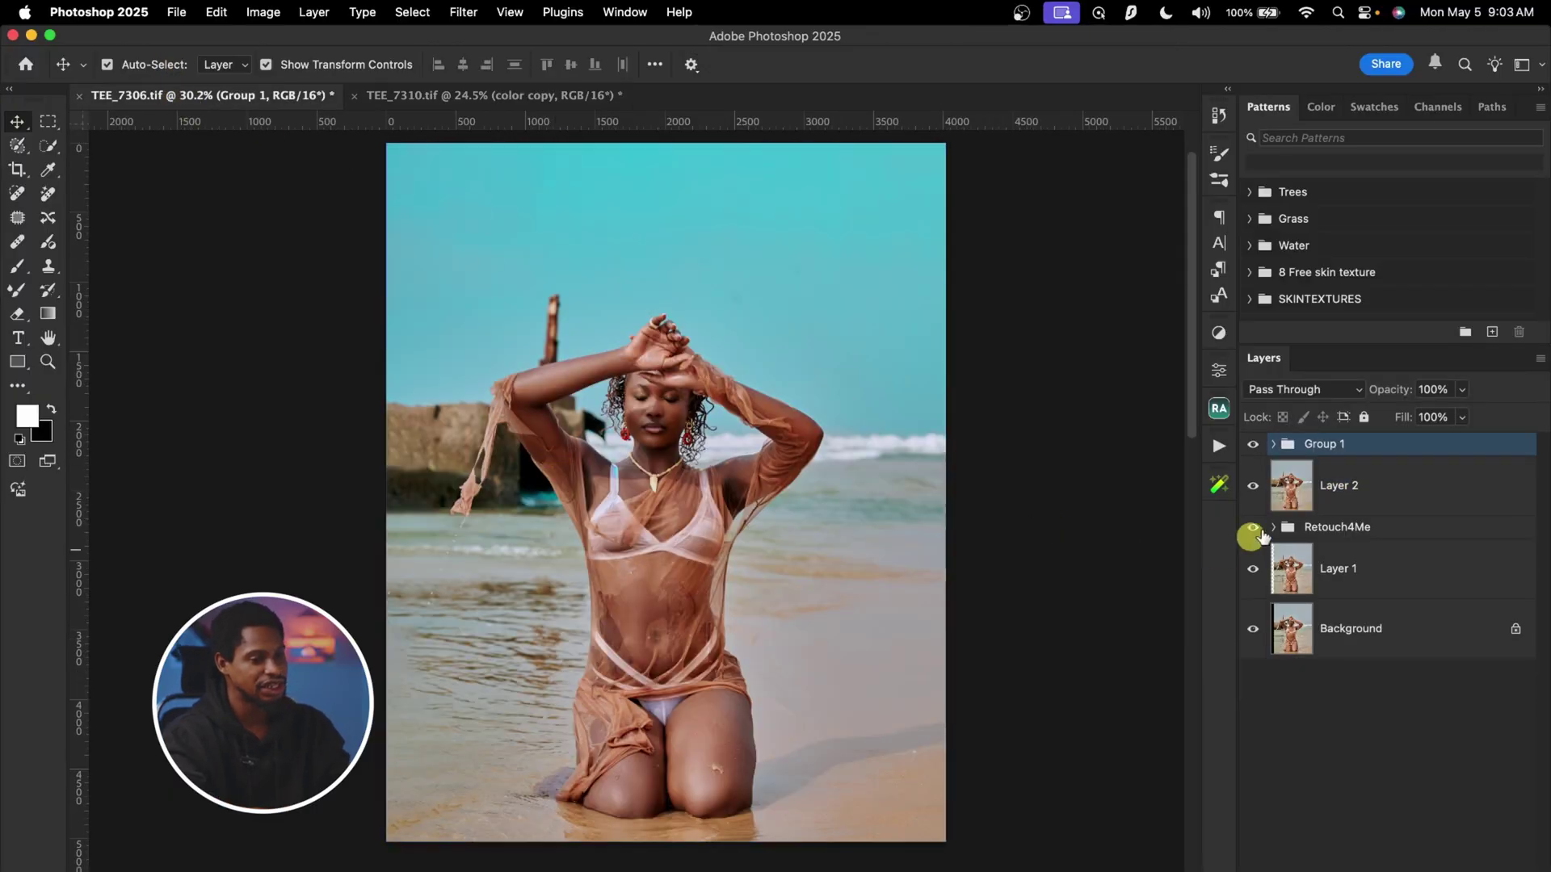
pyautogui.click(1267, 452)
# Hide Group 1, select only Layer 2, and open Match Color on TEE_7306.tif.
pyautogui.click(1252, 443)
pyautogui.keyDown('alt'); pyautogui.keyDown('super'); pyautogui.click(731, 393); pyautogui.keyUp('super'); pyautogui.keyUp('alt')
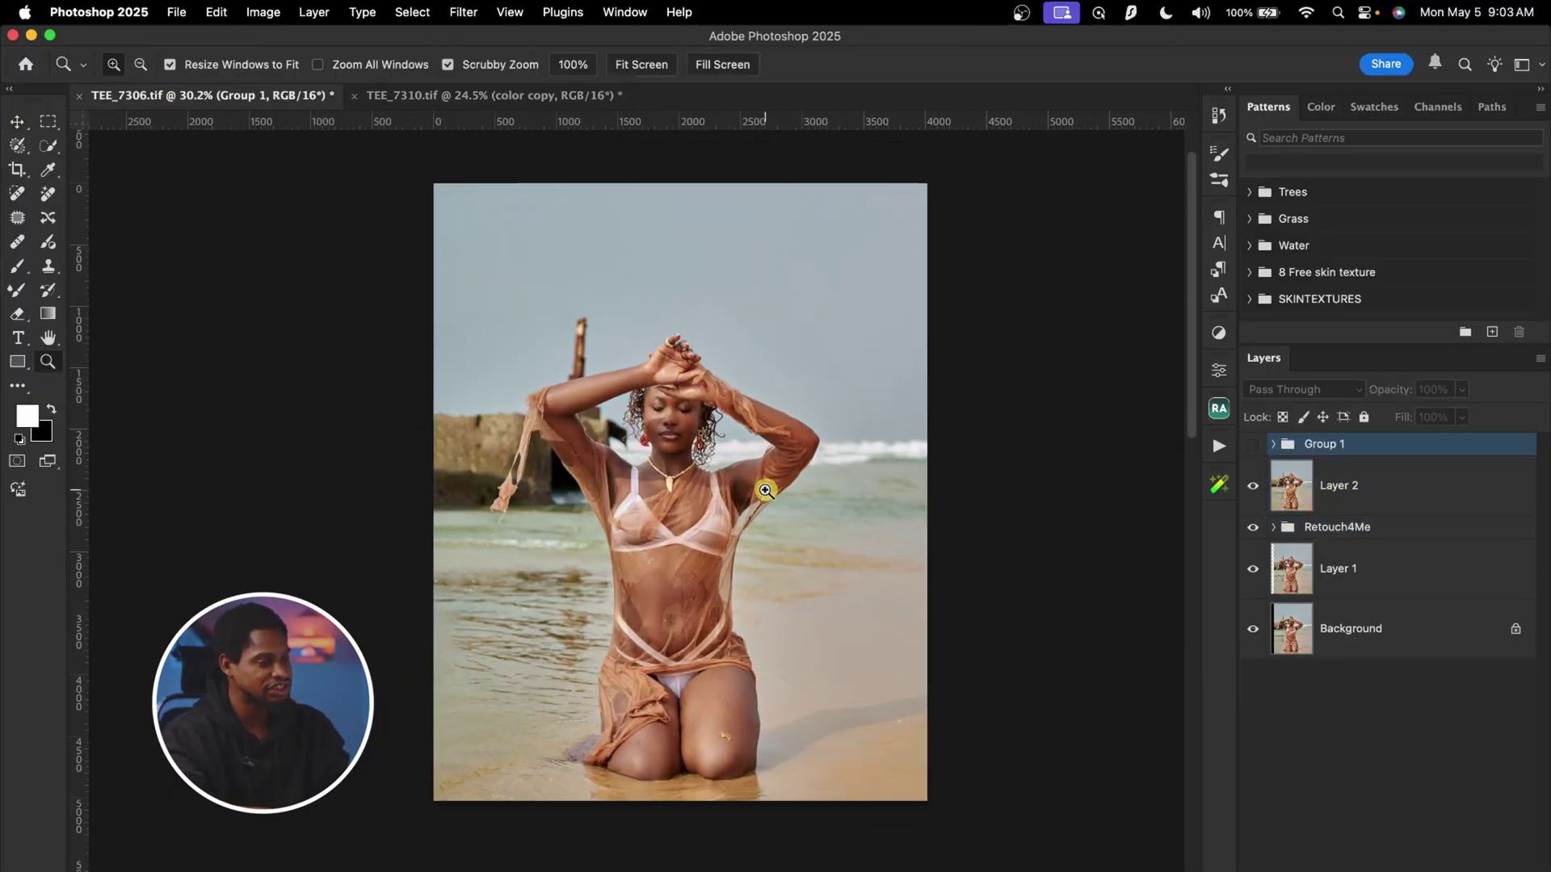
pyautogui.click(731, 394)
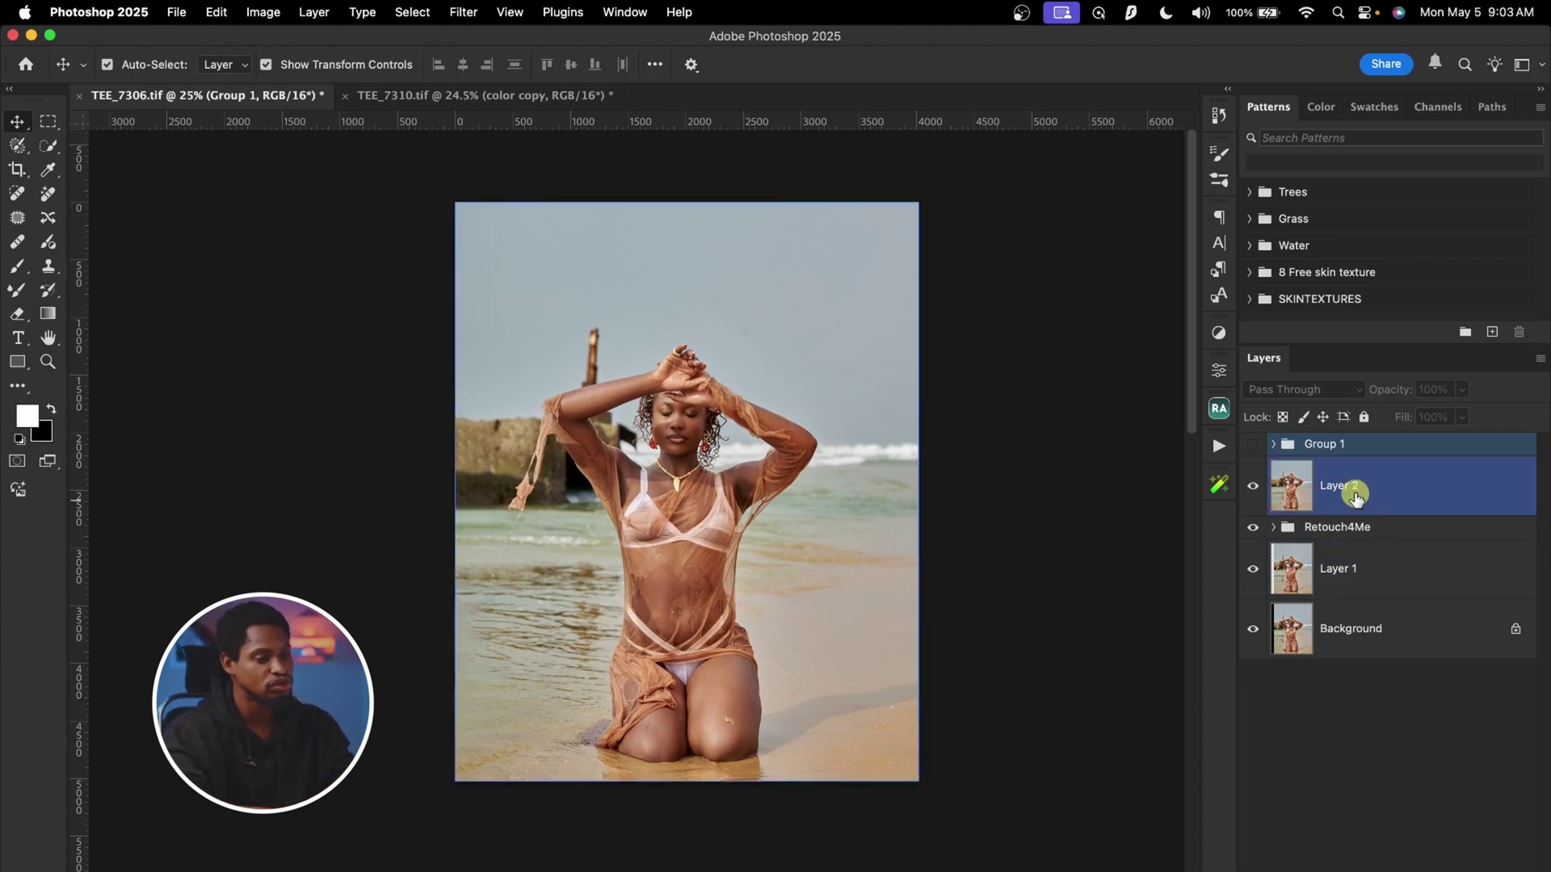
pyautogui.click(1316, 511)
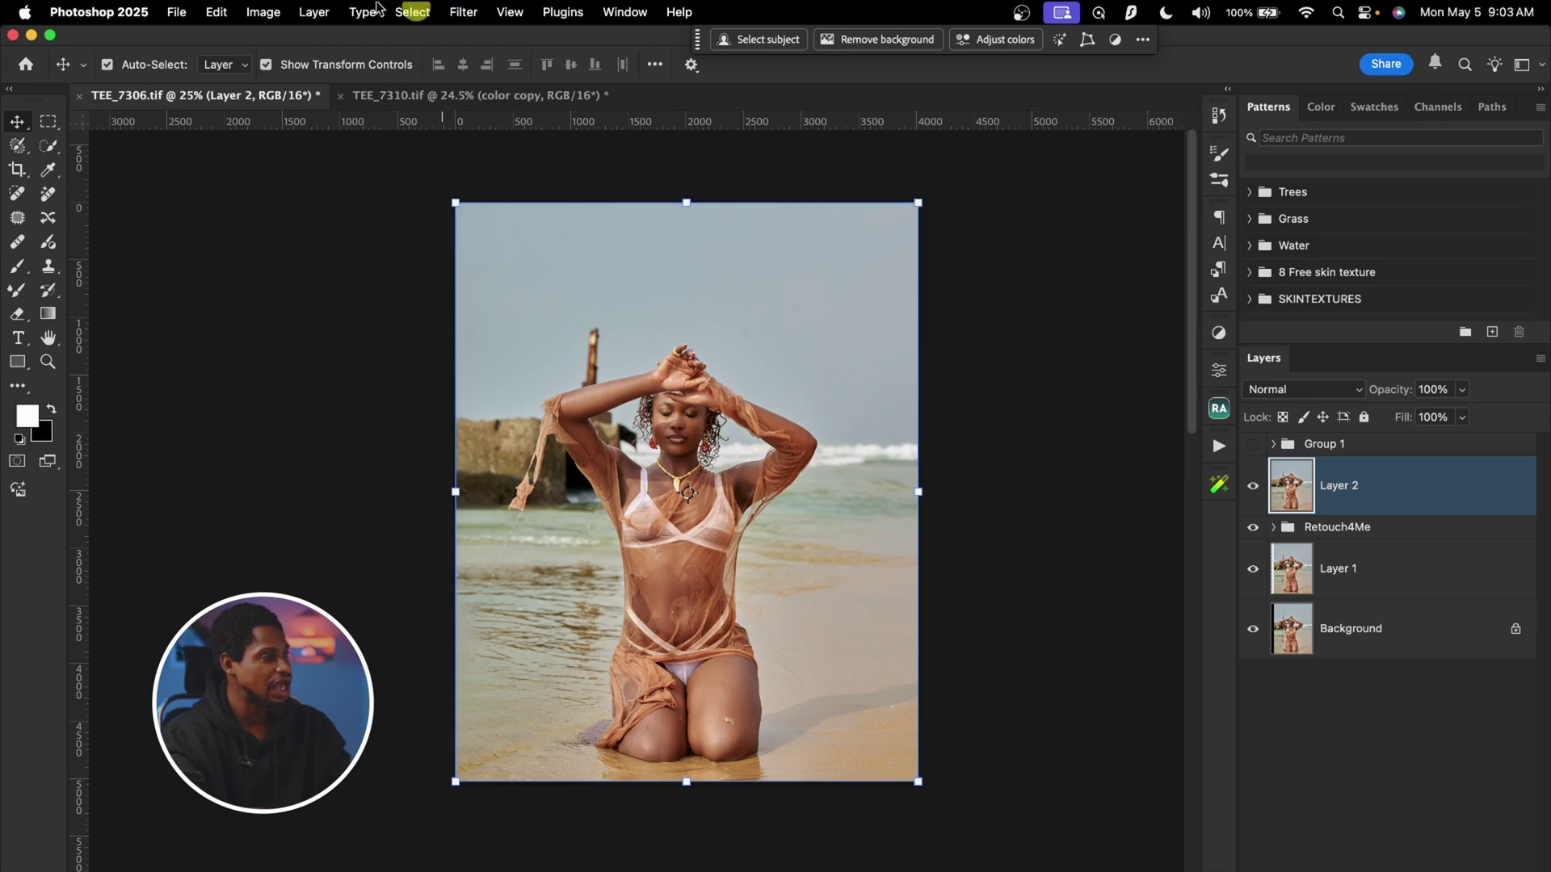
pyautogui.click(260, 12)
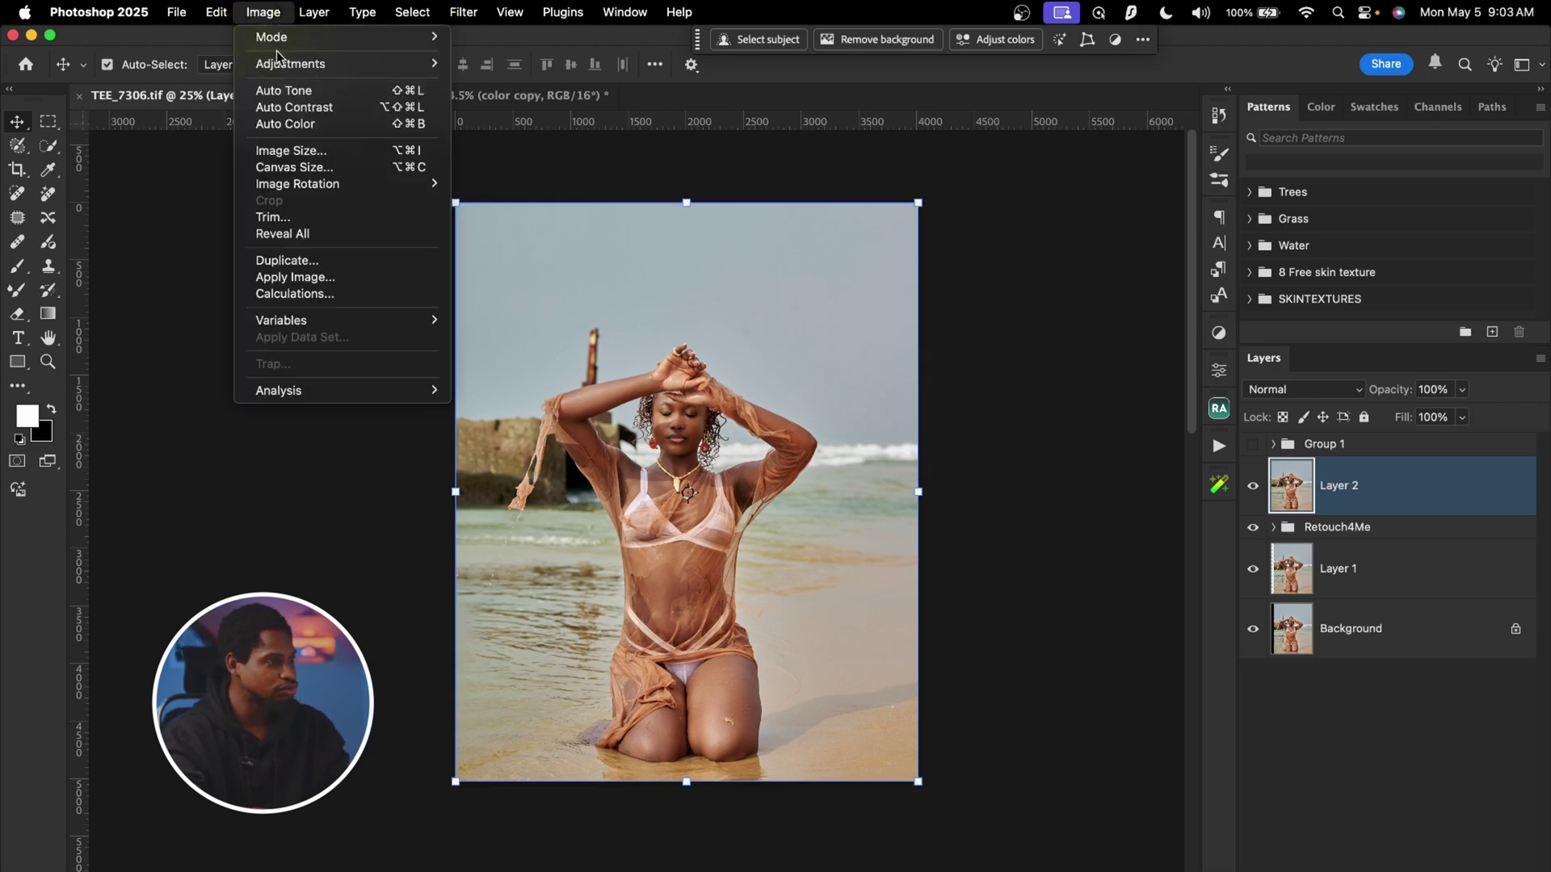
pyautogui.moveTo(287, 66)
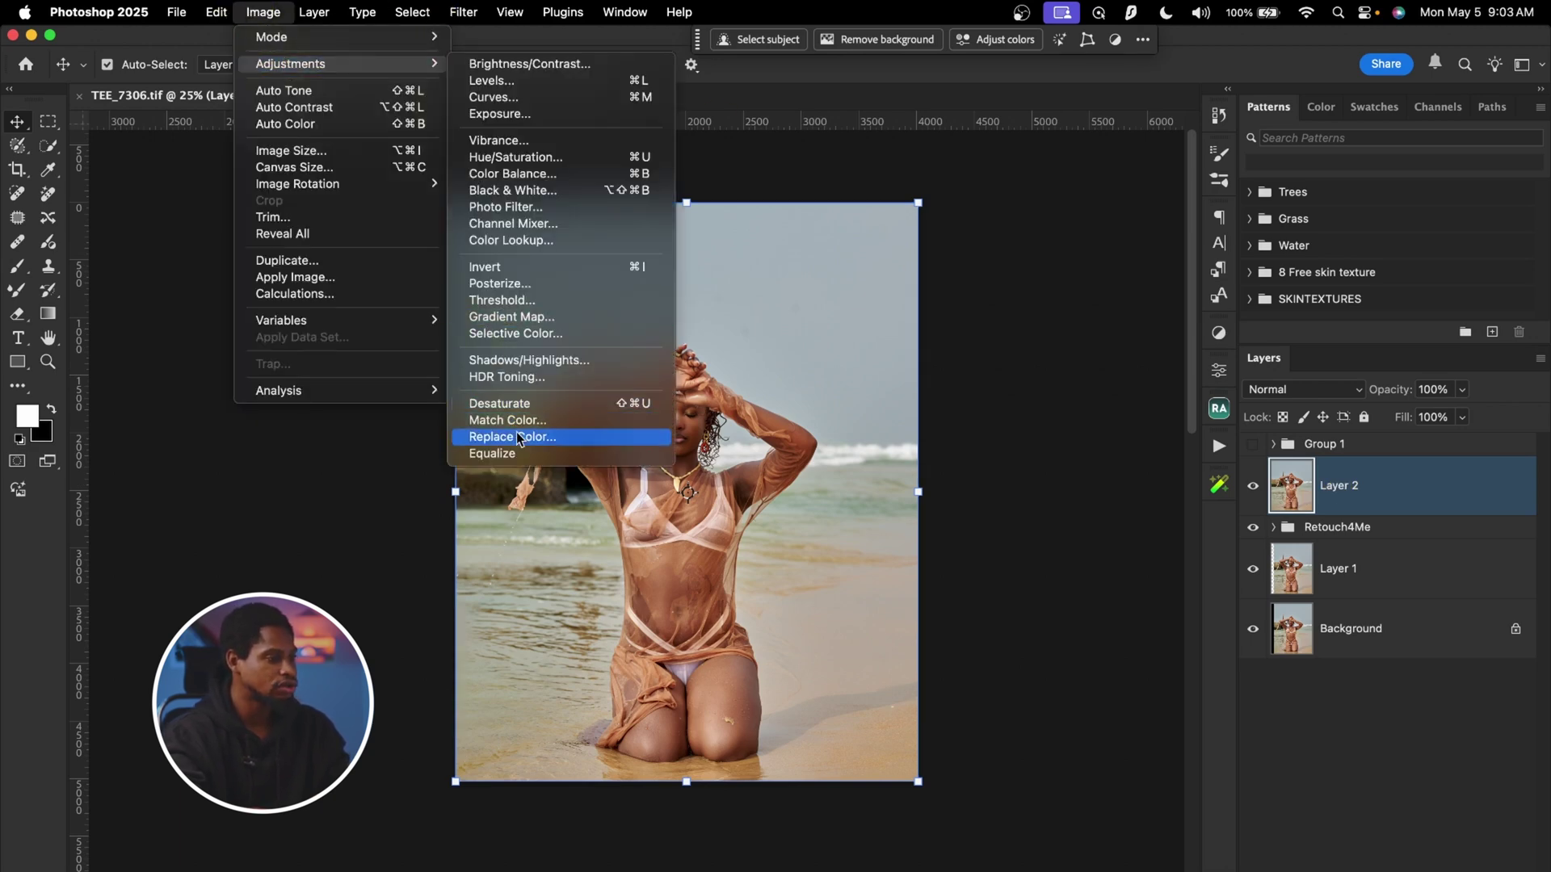
pyautogui.click(553, 418)
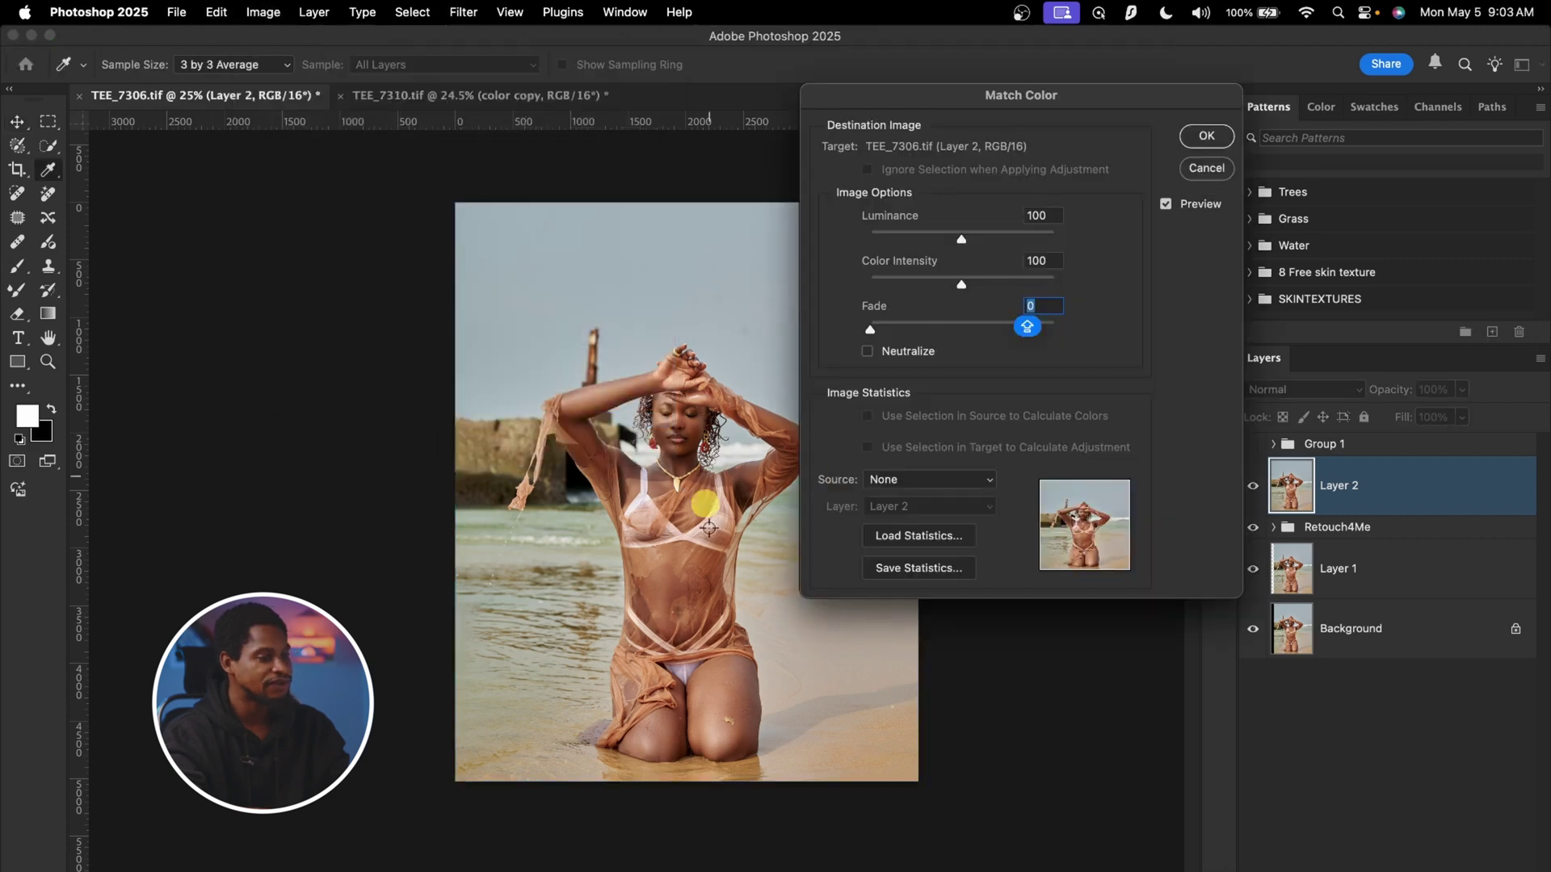
# Load Dark LUT.sta from Documents > VIDEO COLOR GRADE as the Match Color statistics.
pyautogui.click(921, 537)
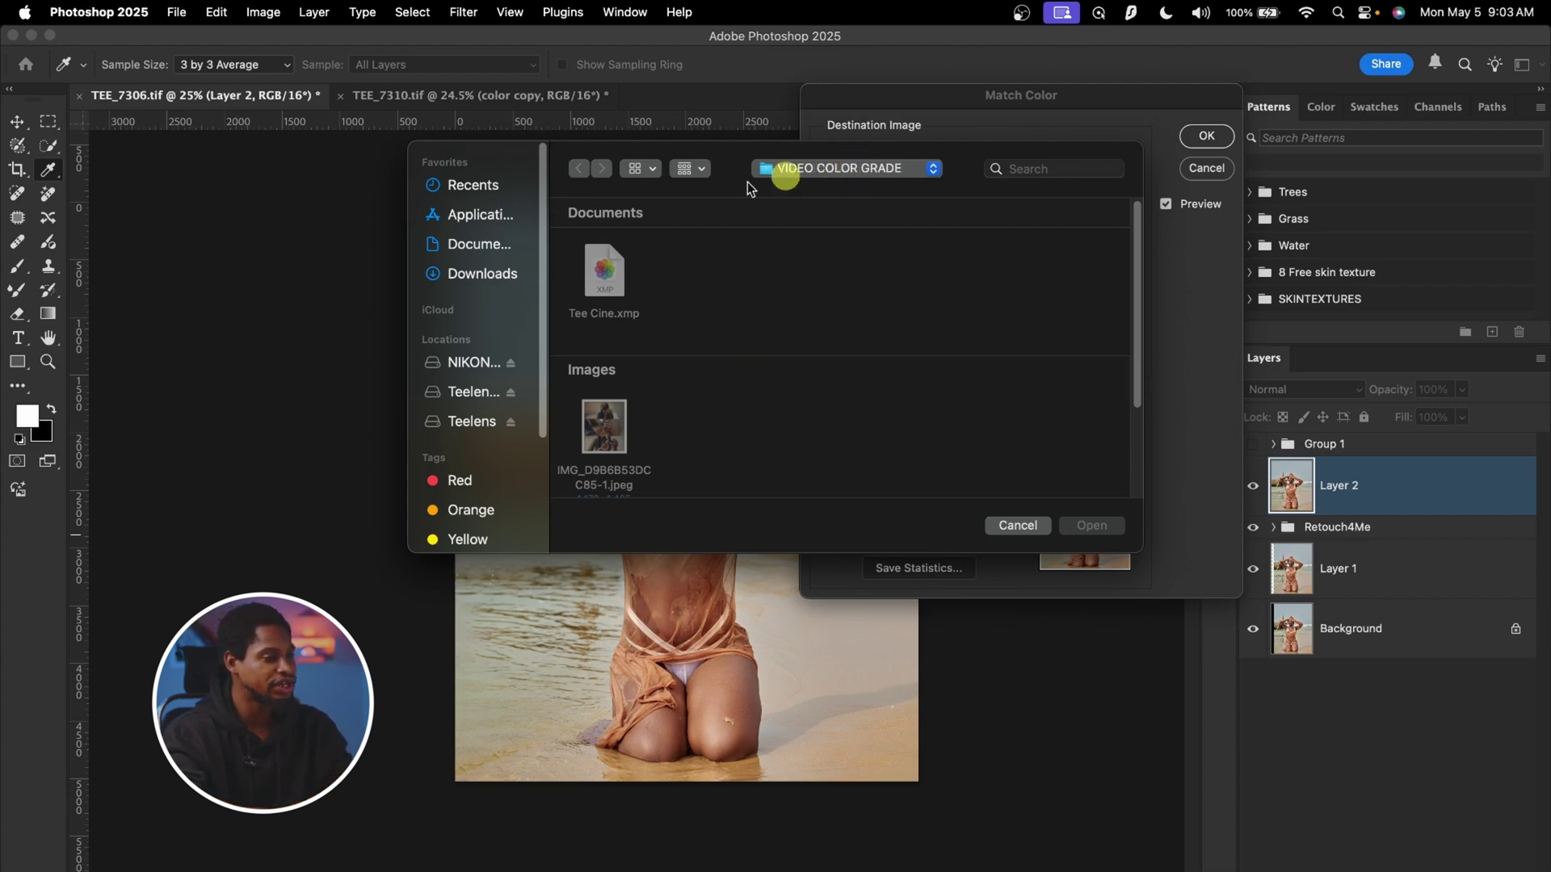
pyautogui.click(481, 247)
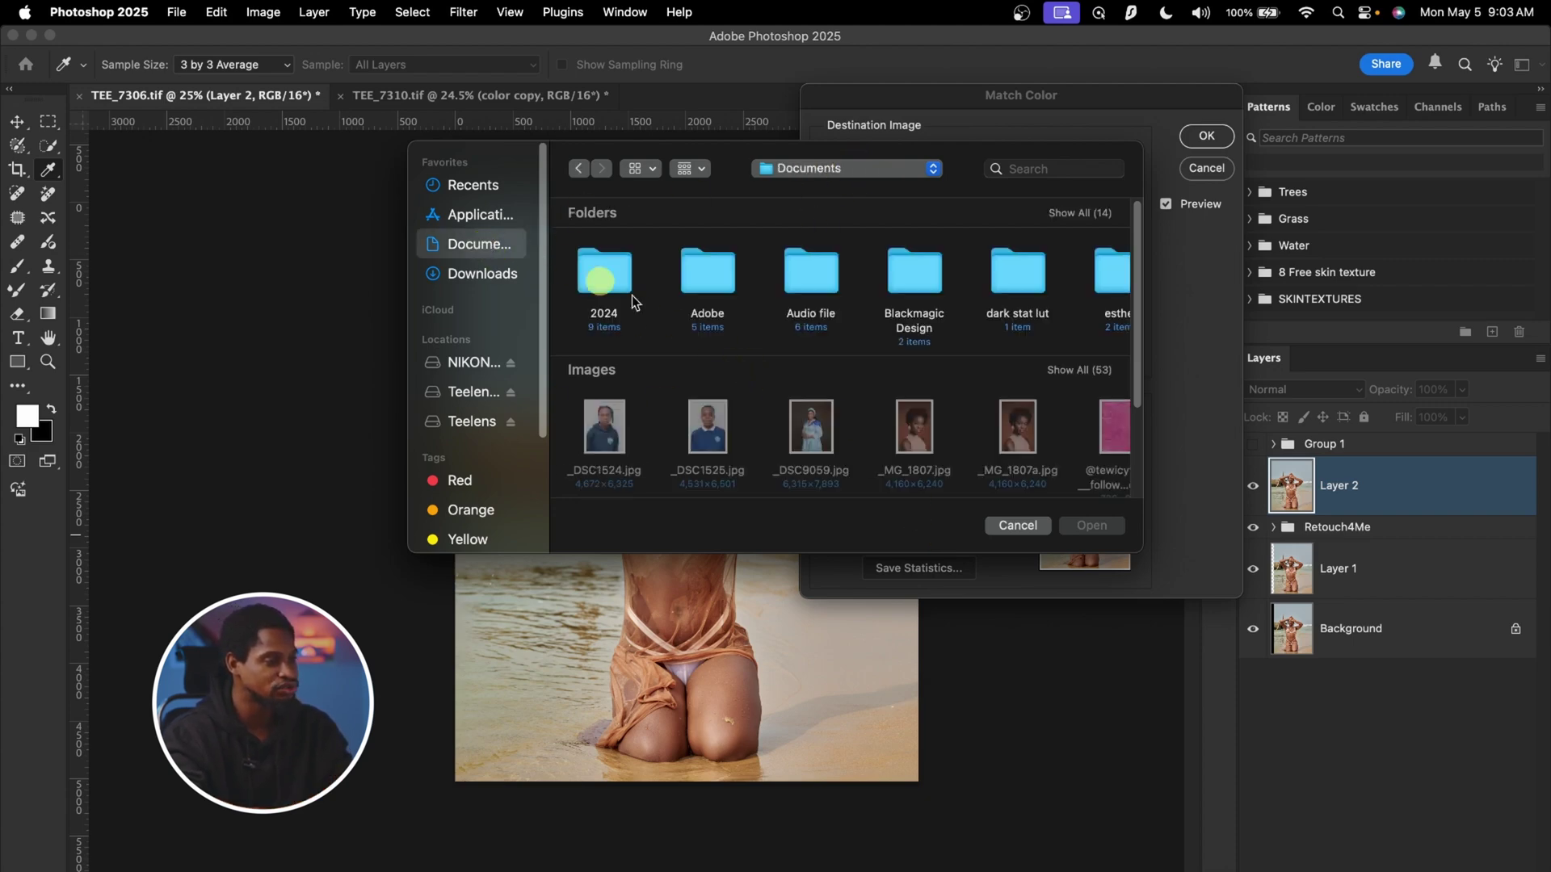
pyautogui.hscroll(3, 915, 263)
pyautogui.hscroll(5, 915, 262)
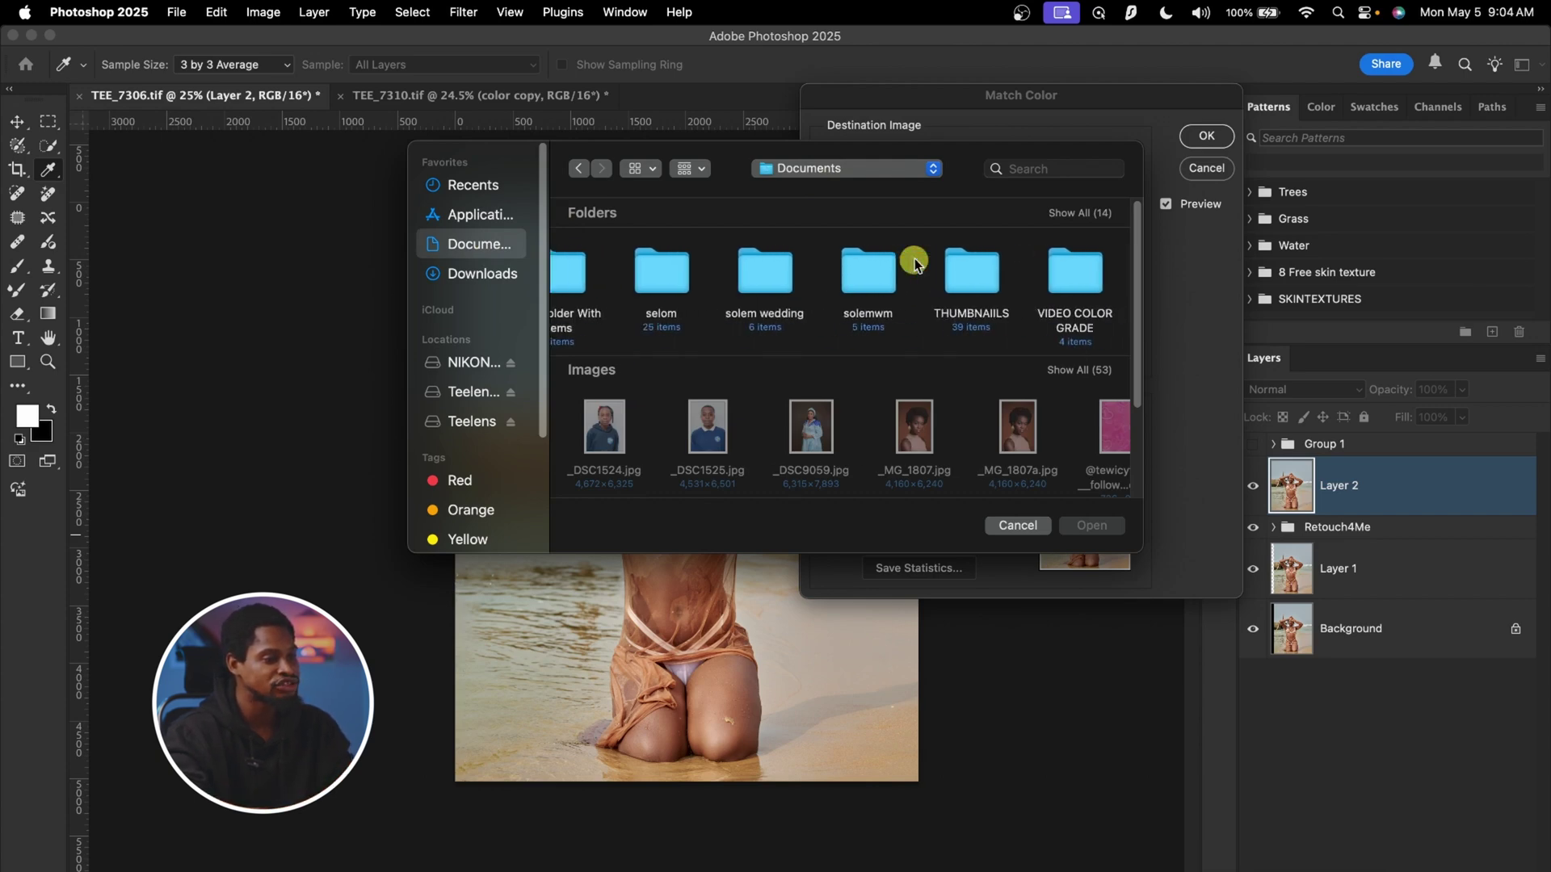
pyautogui.doubleClick(1092, 287)
pyautogui.scroll(-3, 798, 395)
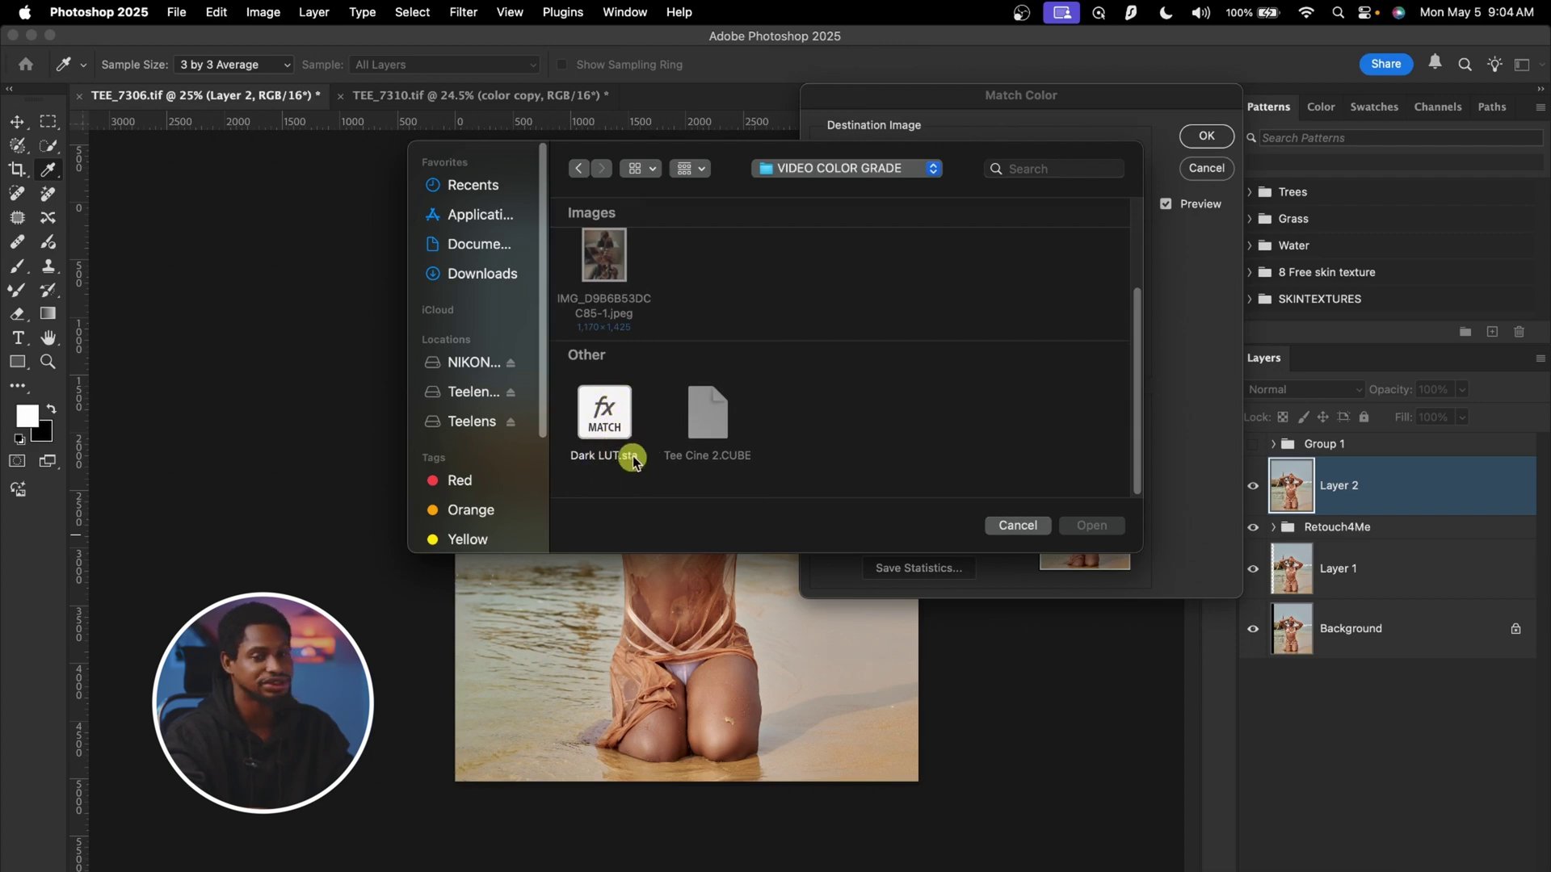
pyautogui.click(614, 419)
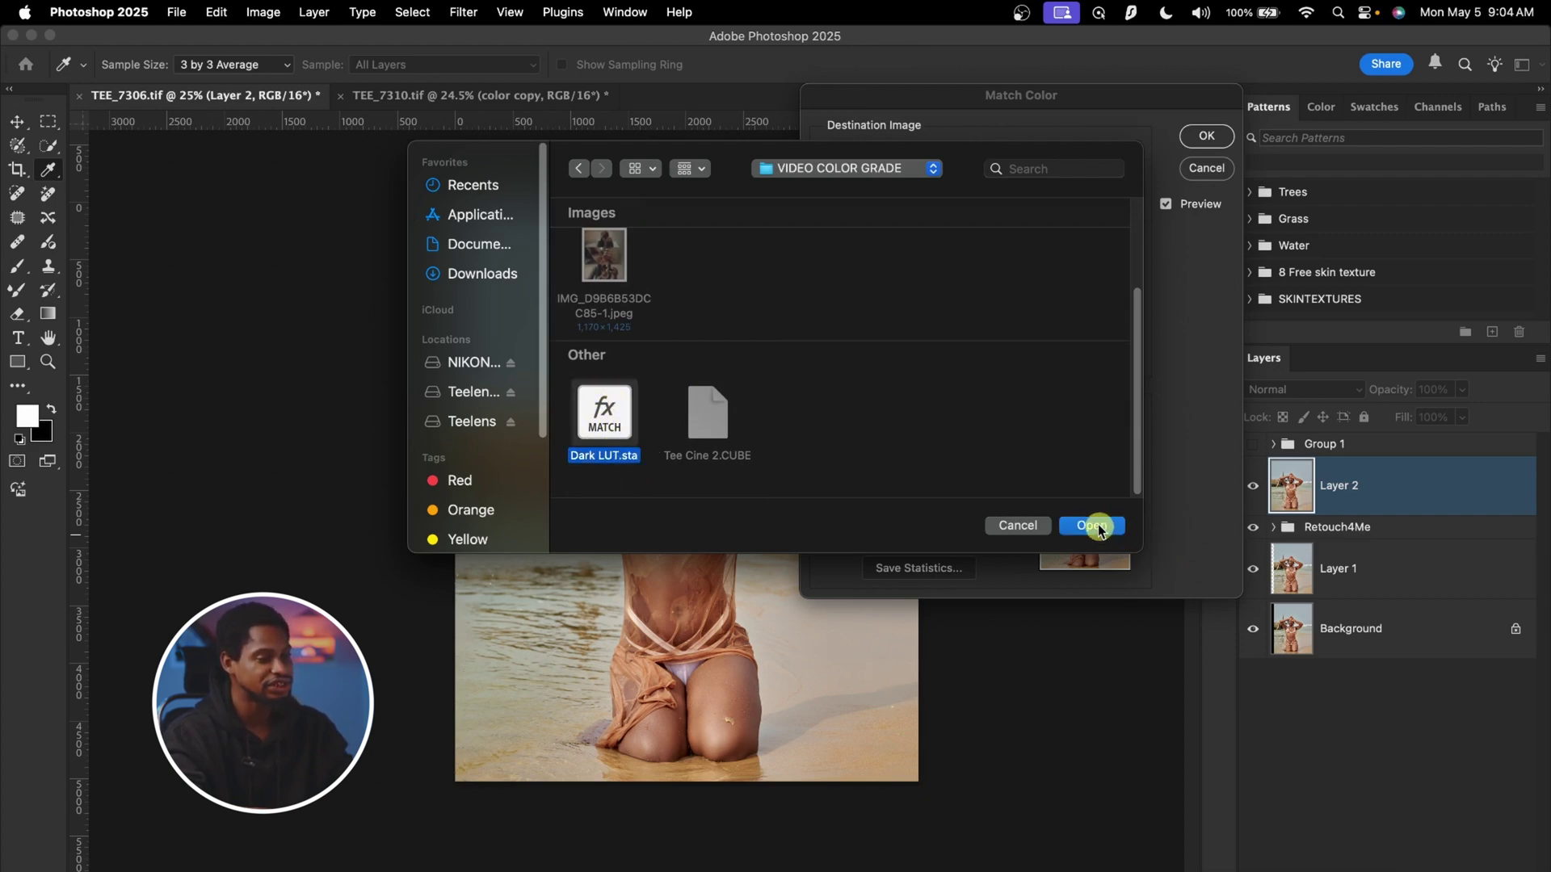
pyautogui.click(1094, 526)
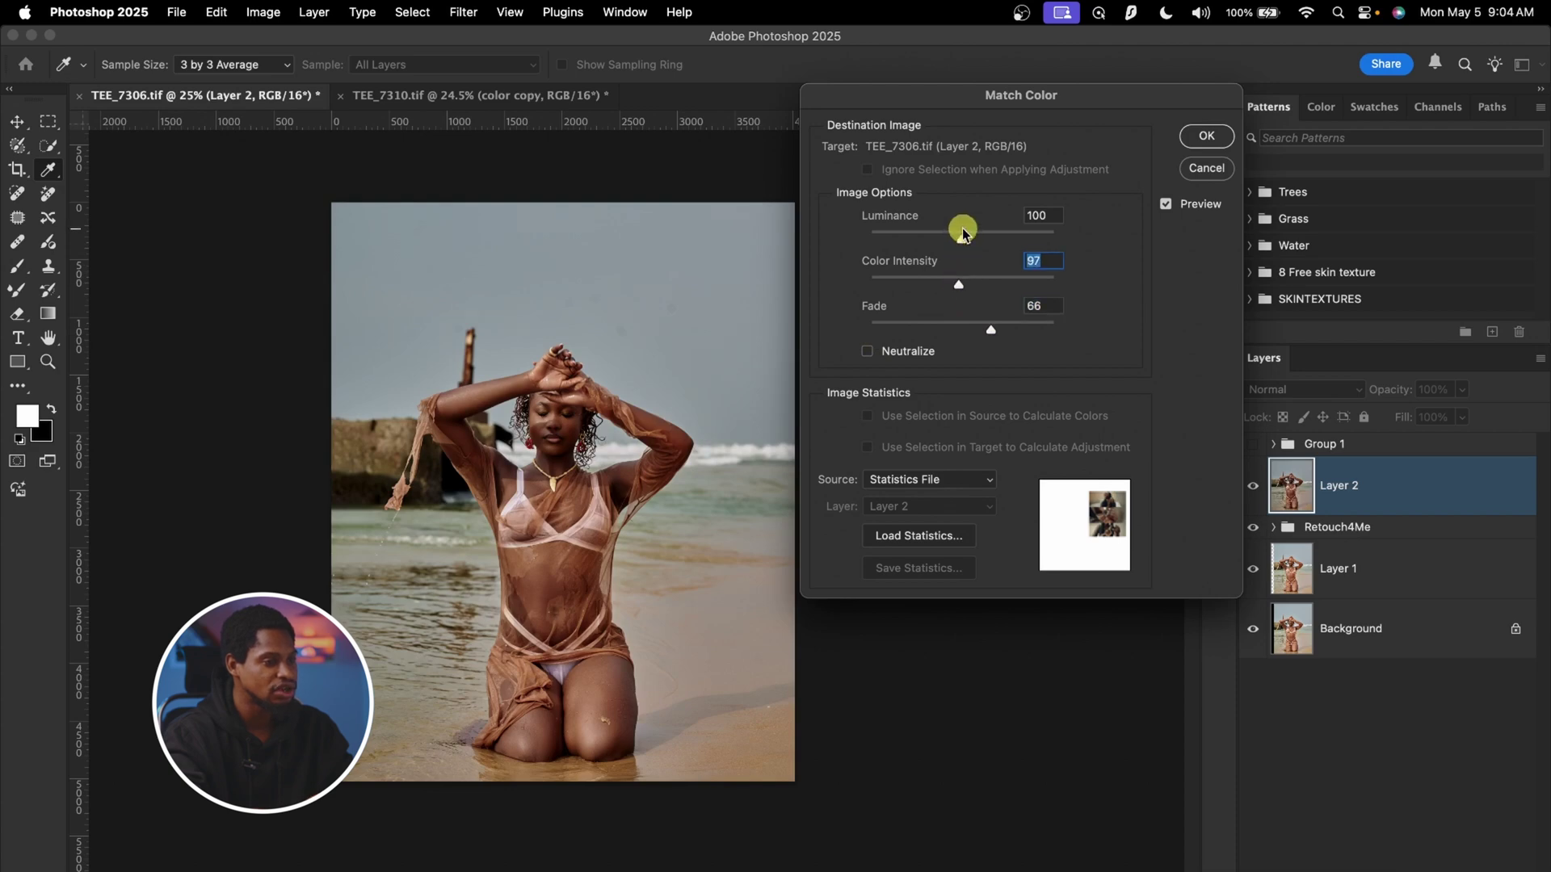
# Set Luminance to 92, apply the match, and toggle Layer 2 to compare before and after.
pyautogui.moveTo(953, 242); pyautogui.dragTo(956, 242)
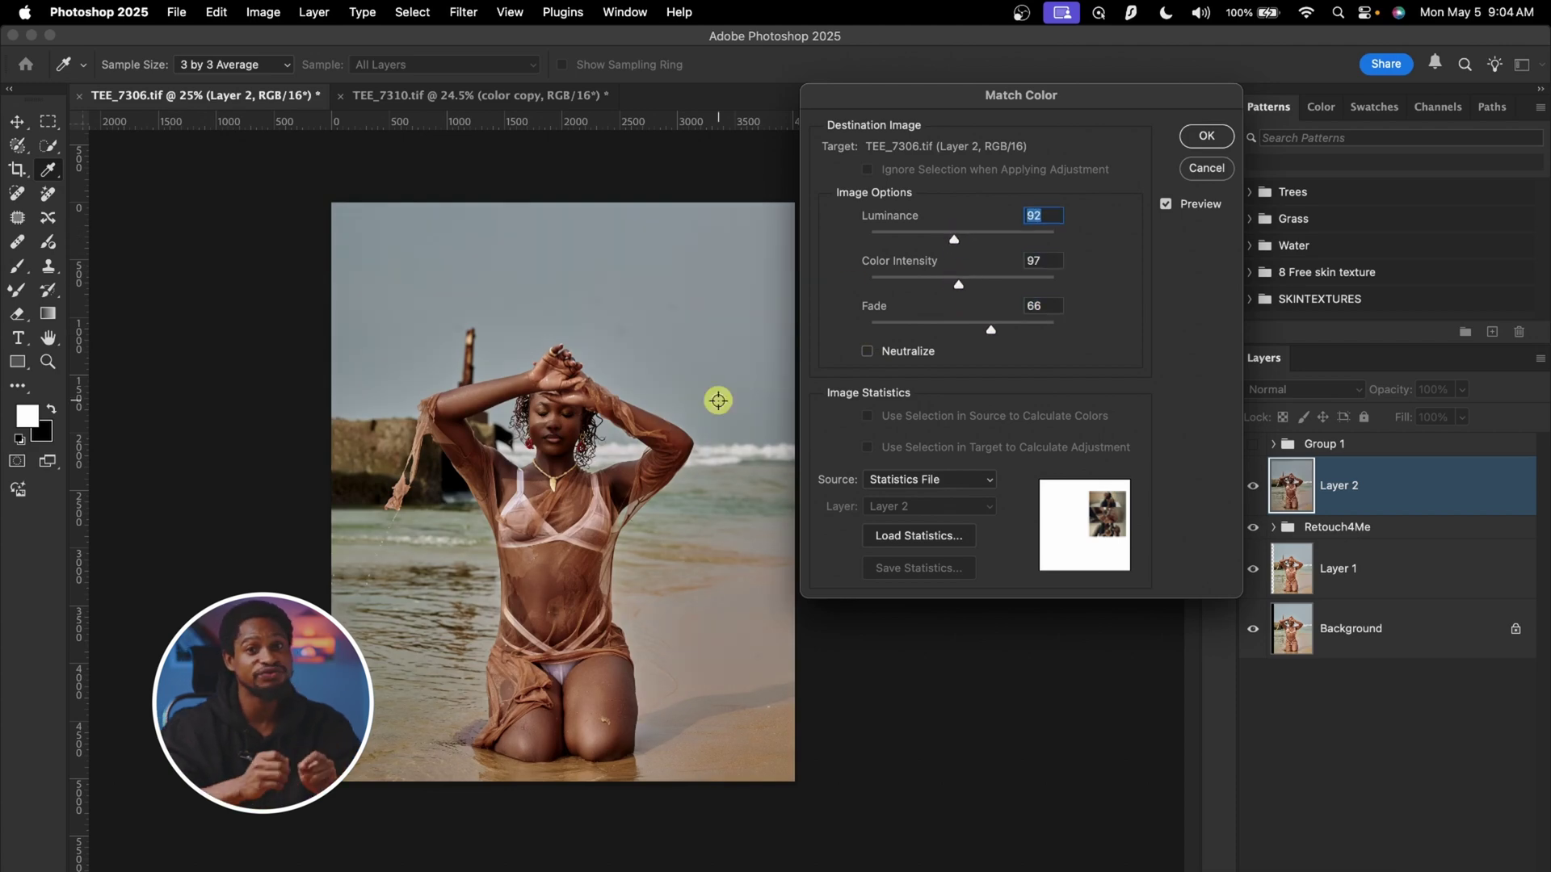
pyautogui.click(1206, 135)
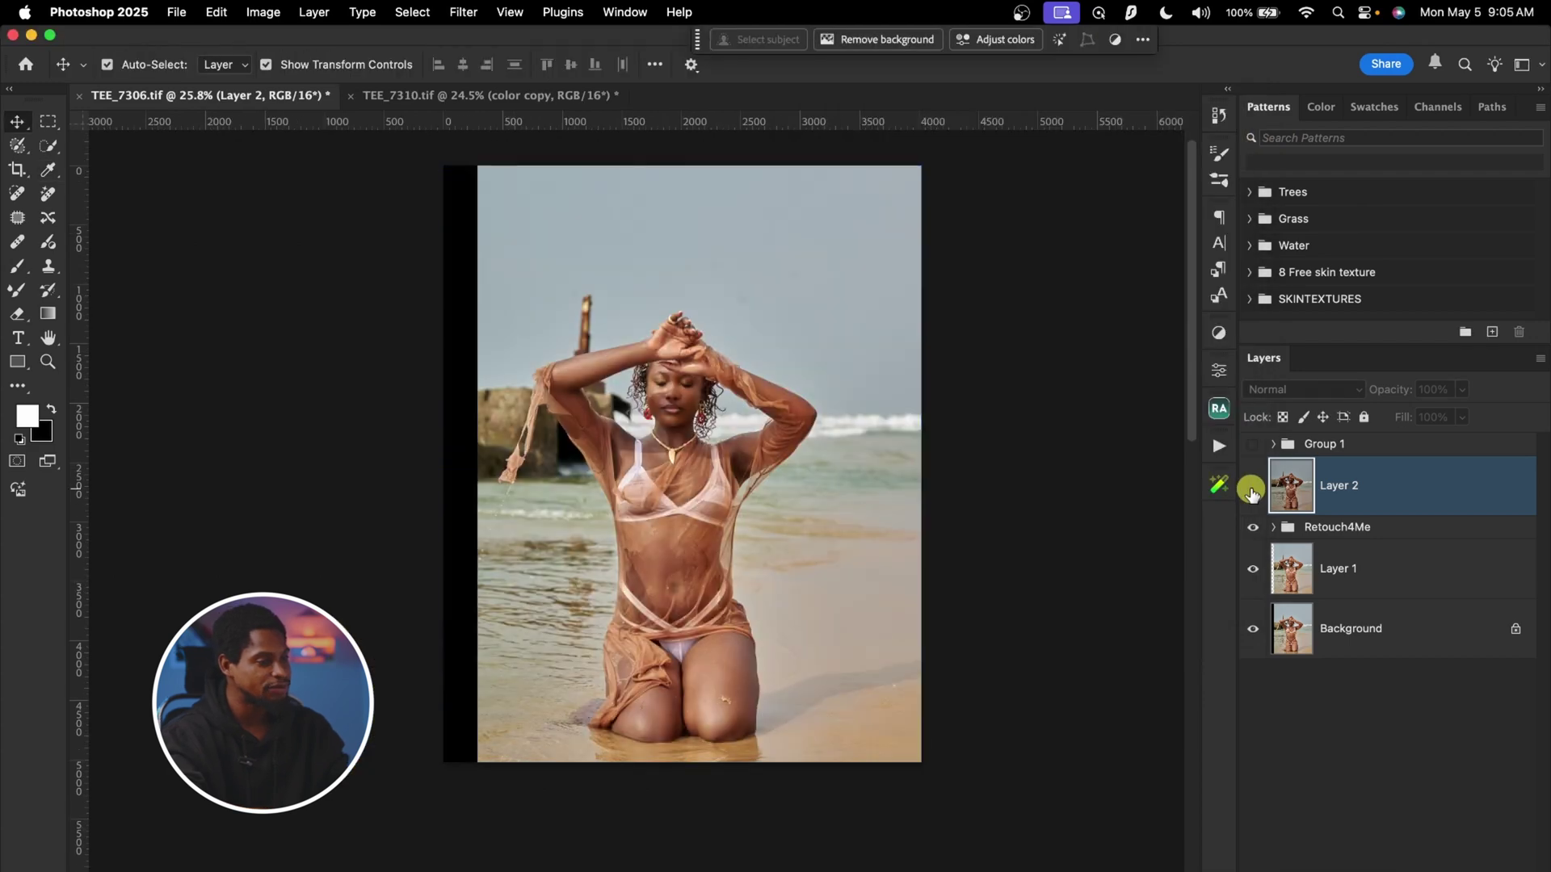
pyautogui.click(1252, 488)
pyautogui.click(1252, 489)
pyautogui.click(1252, 491)
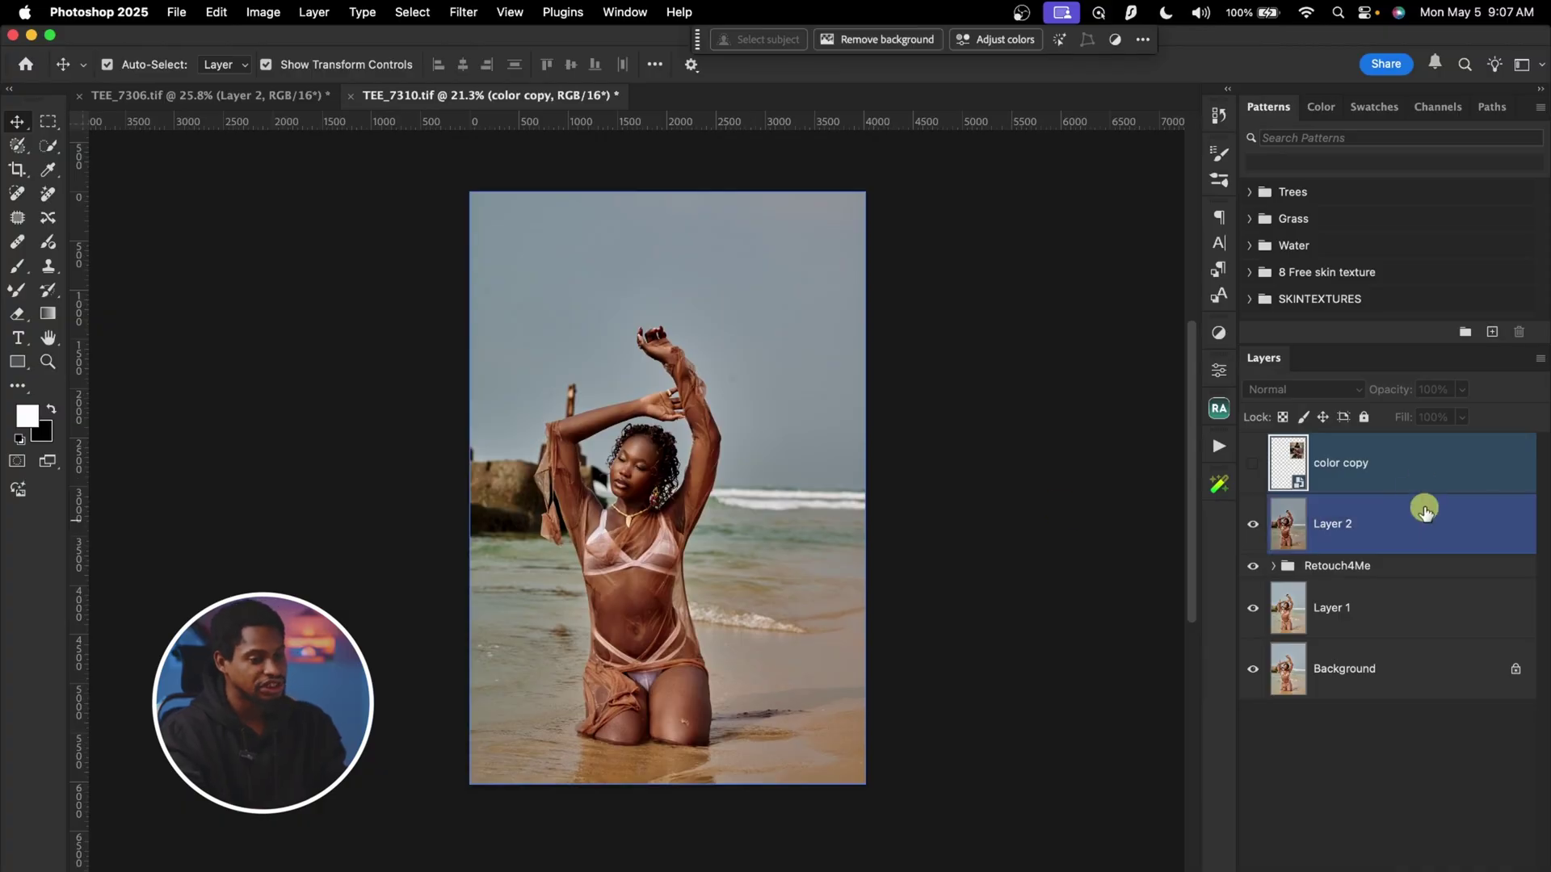
# Replace the color copy and Layer 2 with a stamped merged Layer 2, then launch Camera Raw Filter.
pyautogui.click(1418, 481)
pyautogui.press('BackSpace')
pyautogui.press('BackSpace')
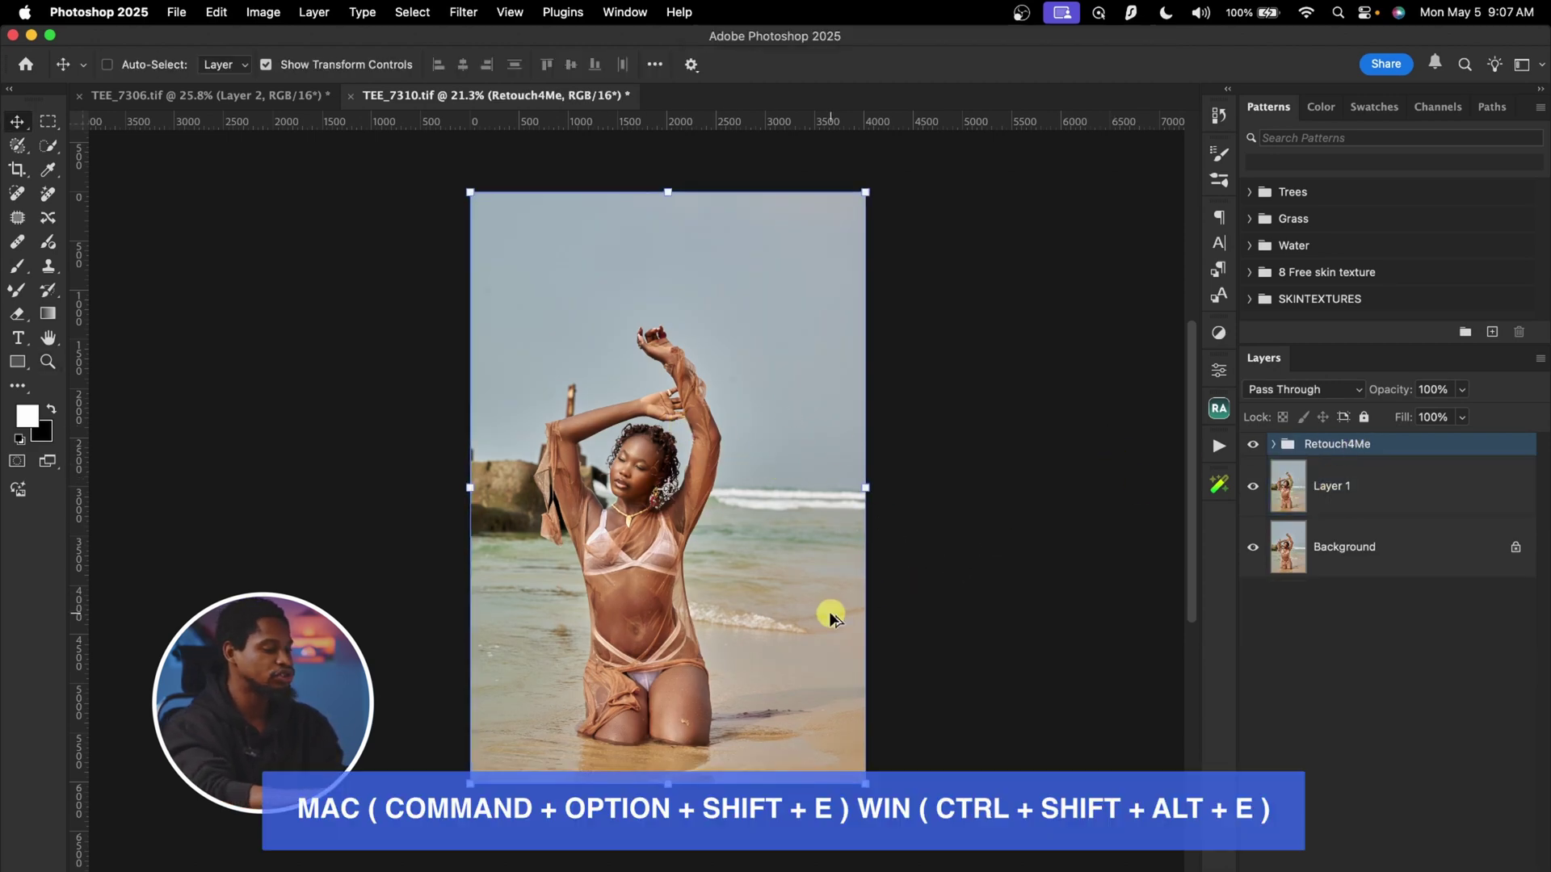
pyautogui.press('super+alt+shift+e')
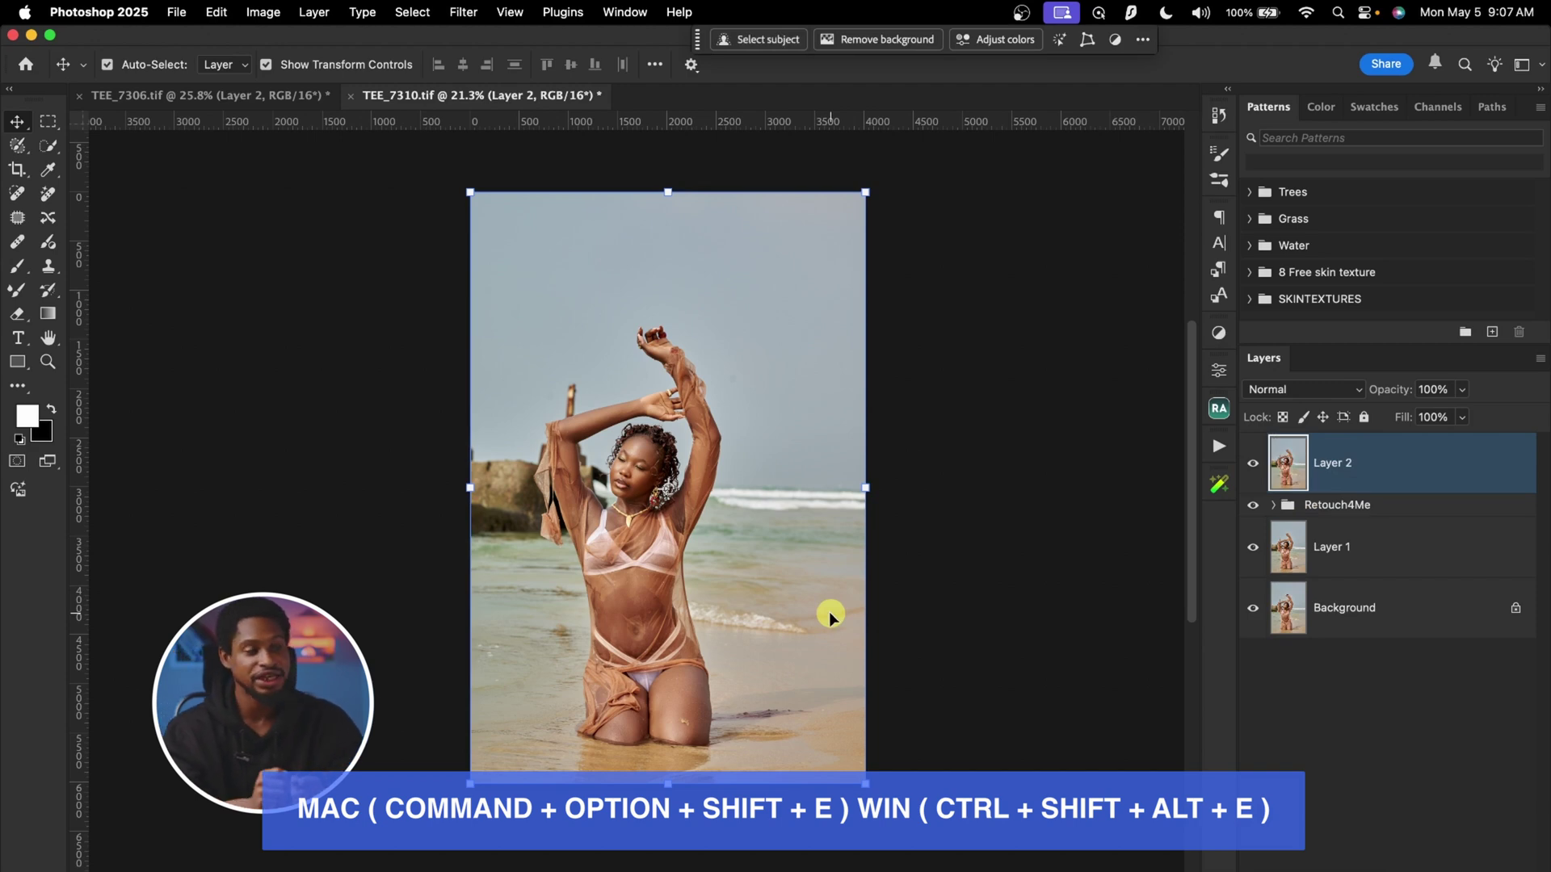
pyautogui.click(464, 13)
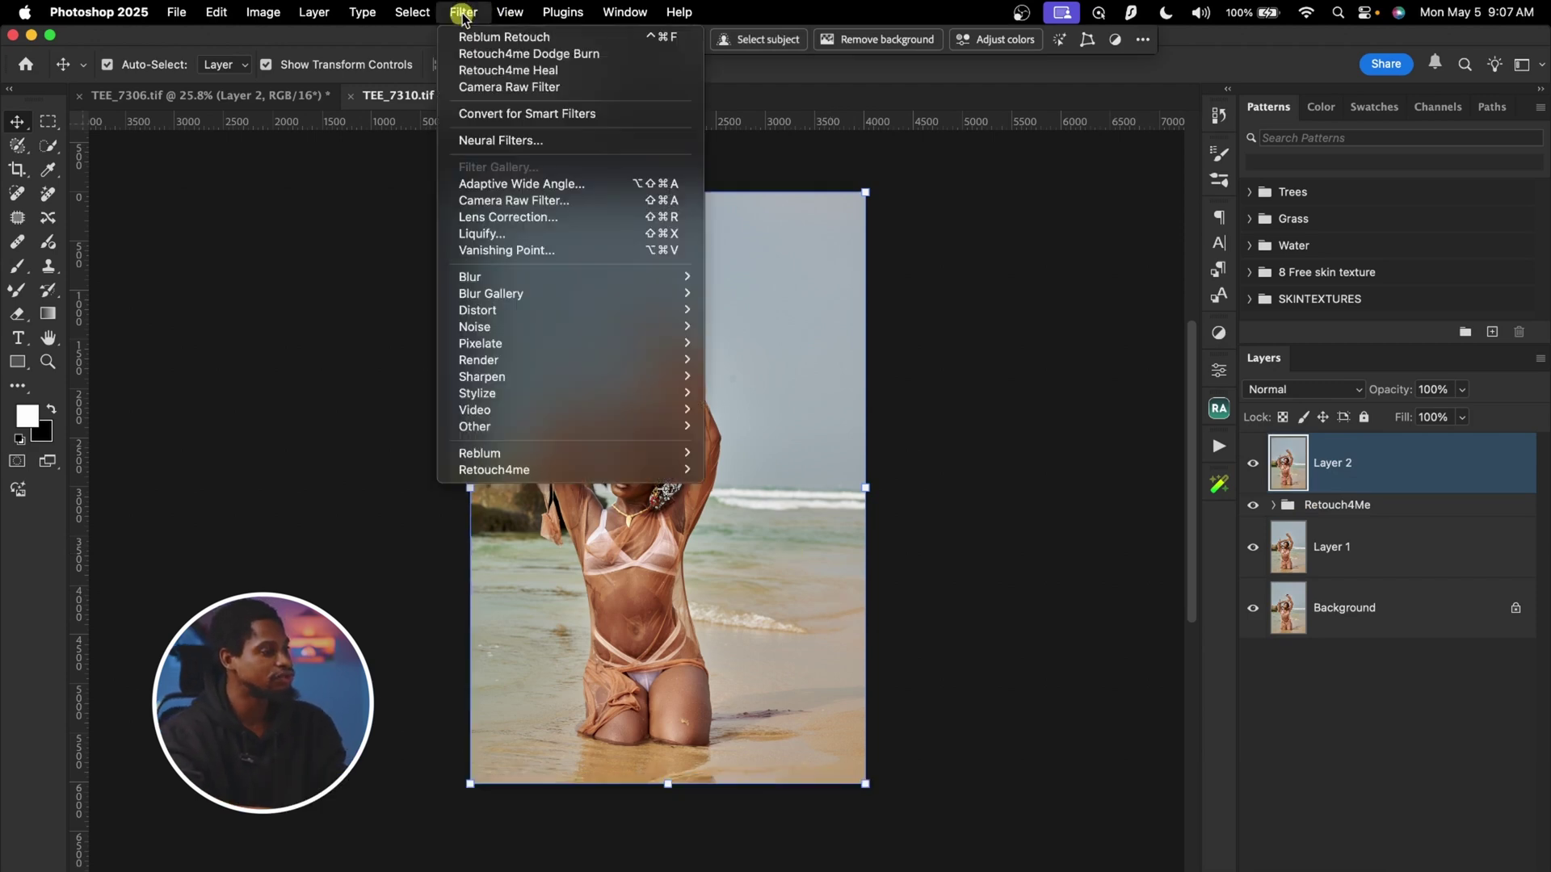
pyautogui.click(520, 211)
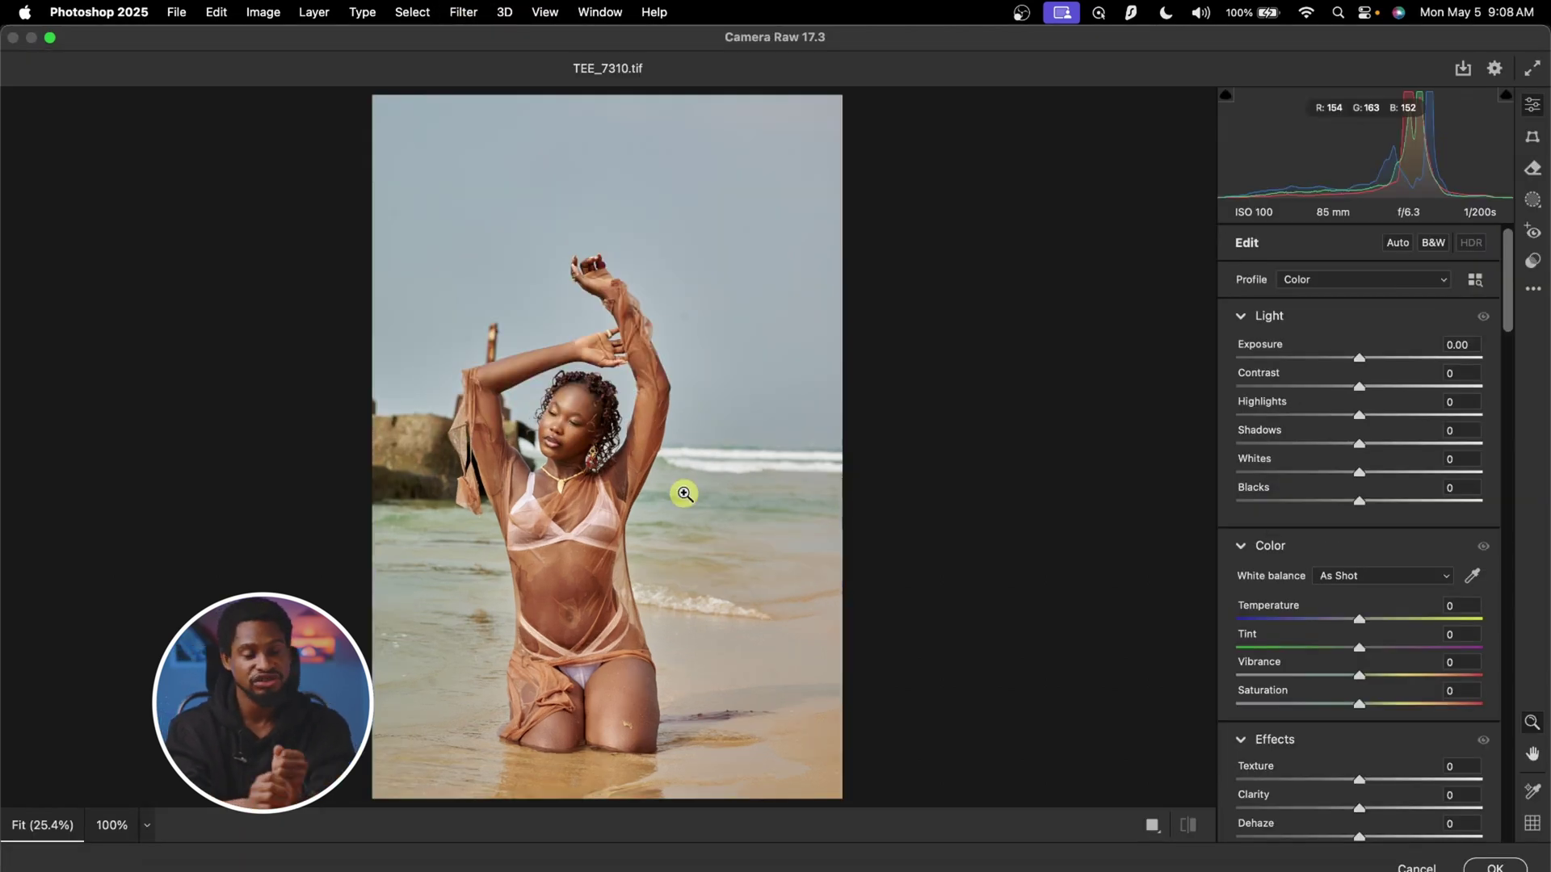
# Apply the previous teal Camera Raw settings and check the red, green and RGB curve channels.
pyautogui.click(1528, 291)
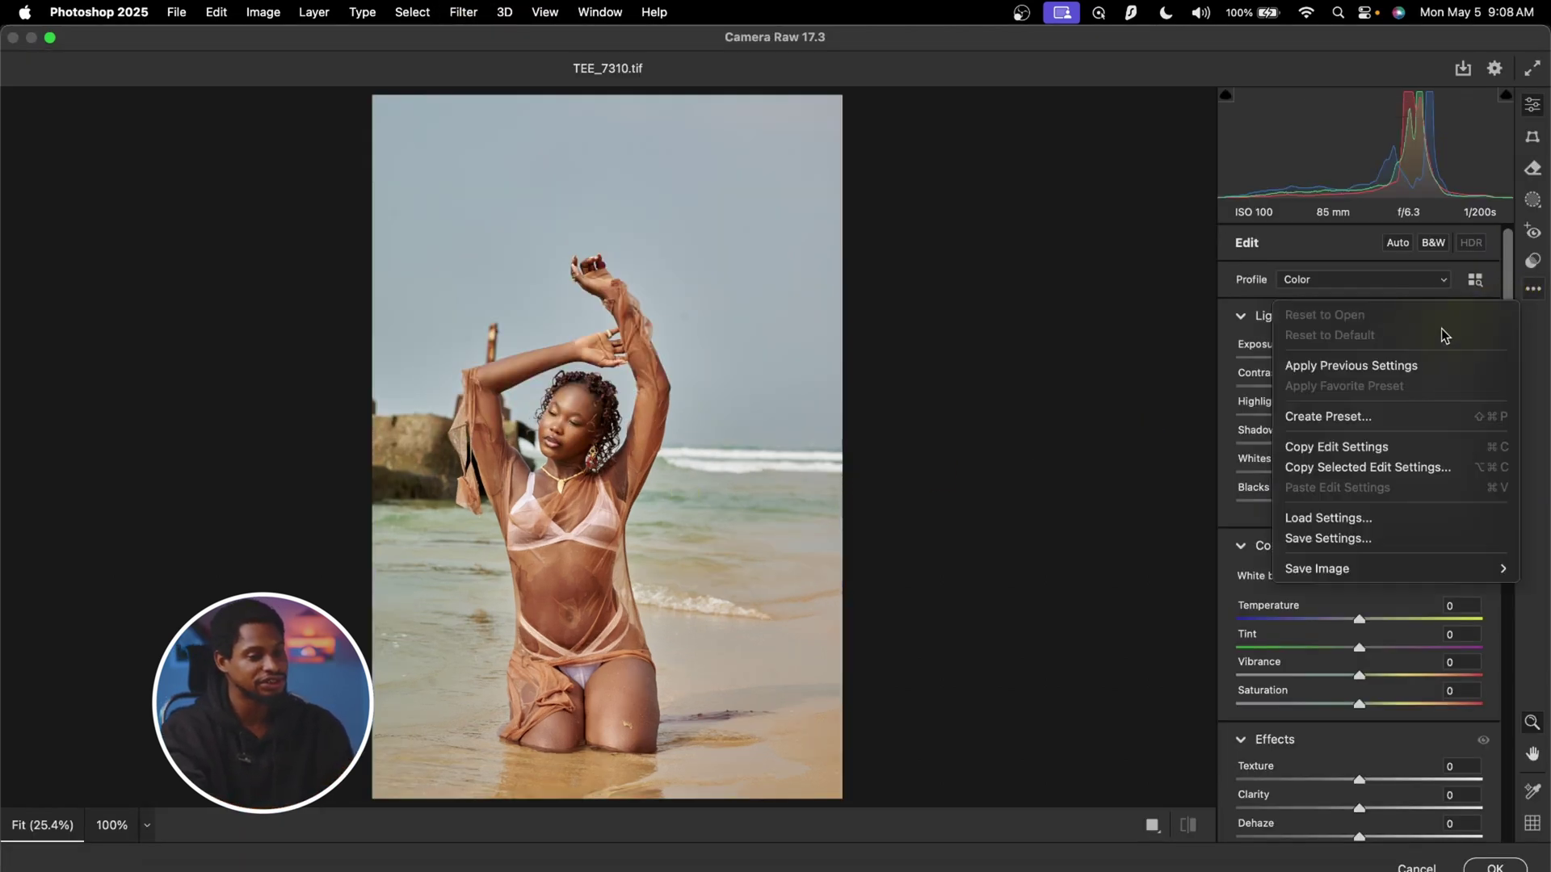
pyautogui.click(1347, 365)
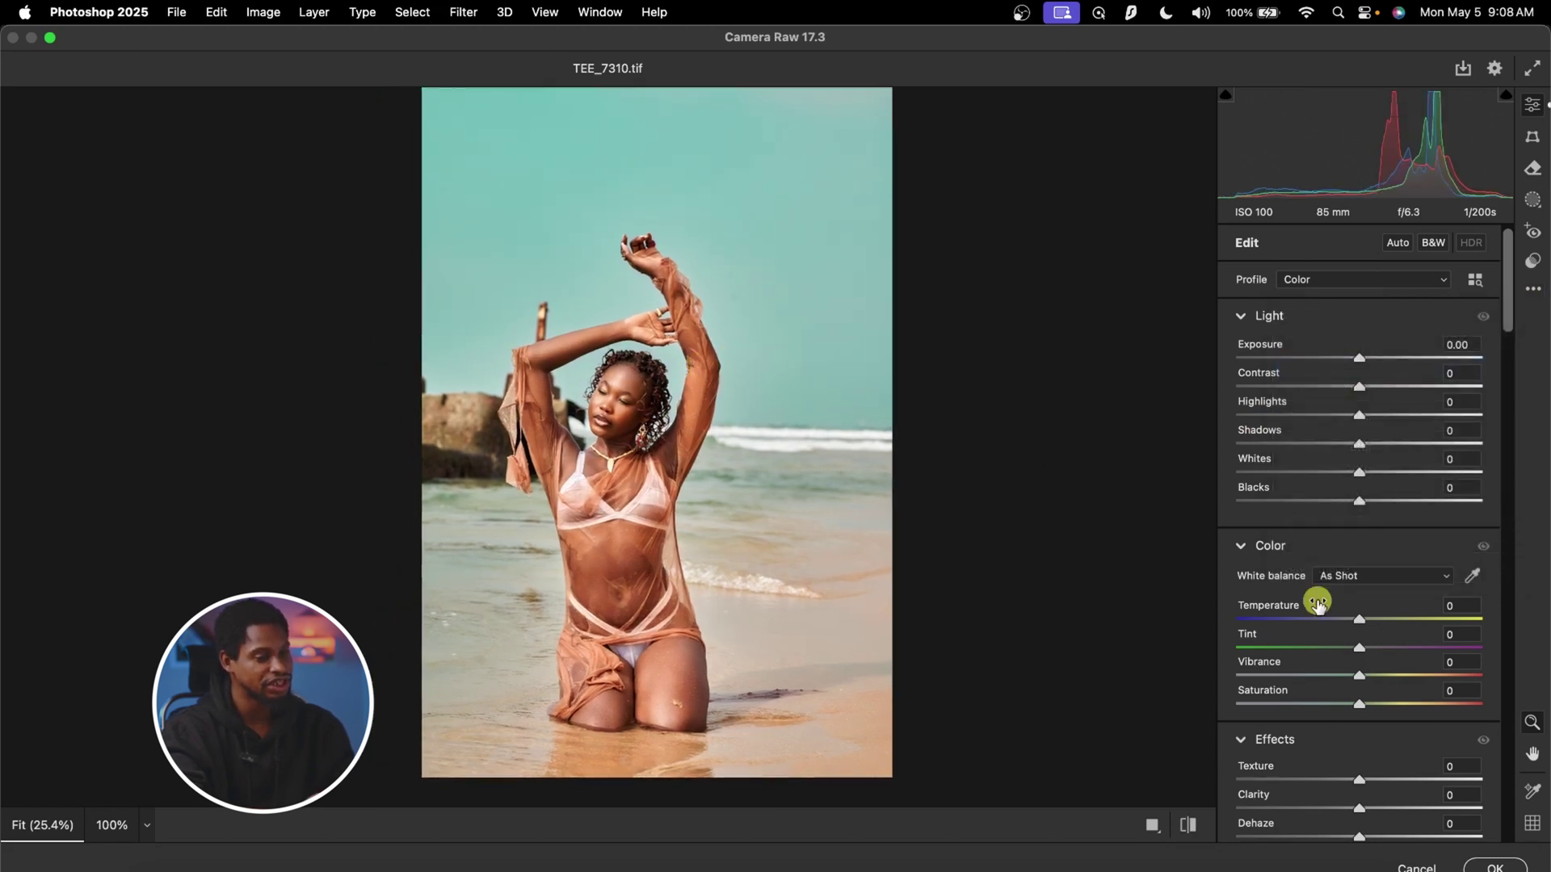
pyautogui.scroll(-15, 1315, 599)
pyautogui.scroll(-2, 1317, 604)
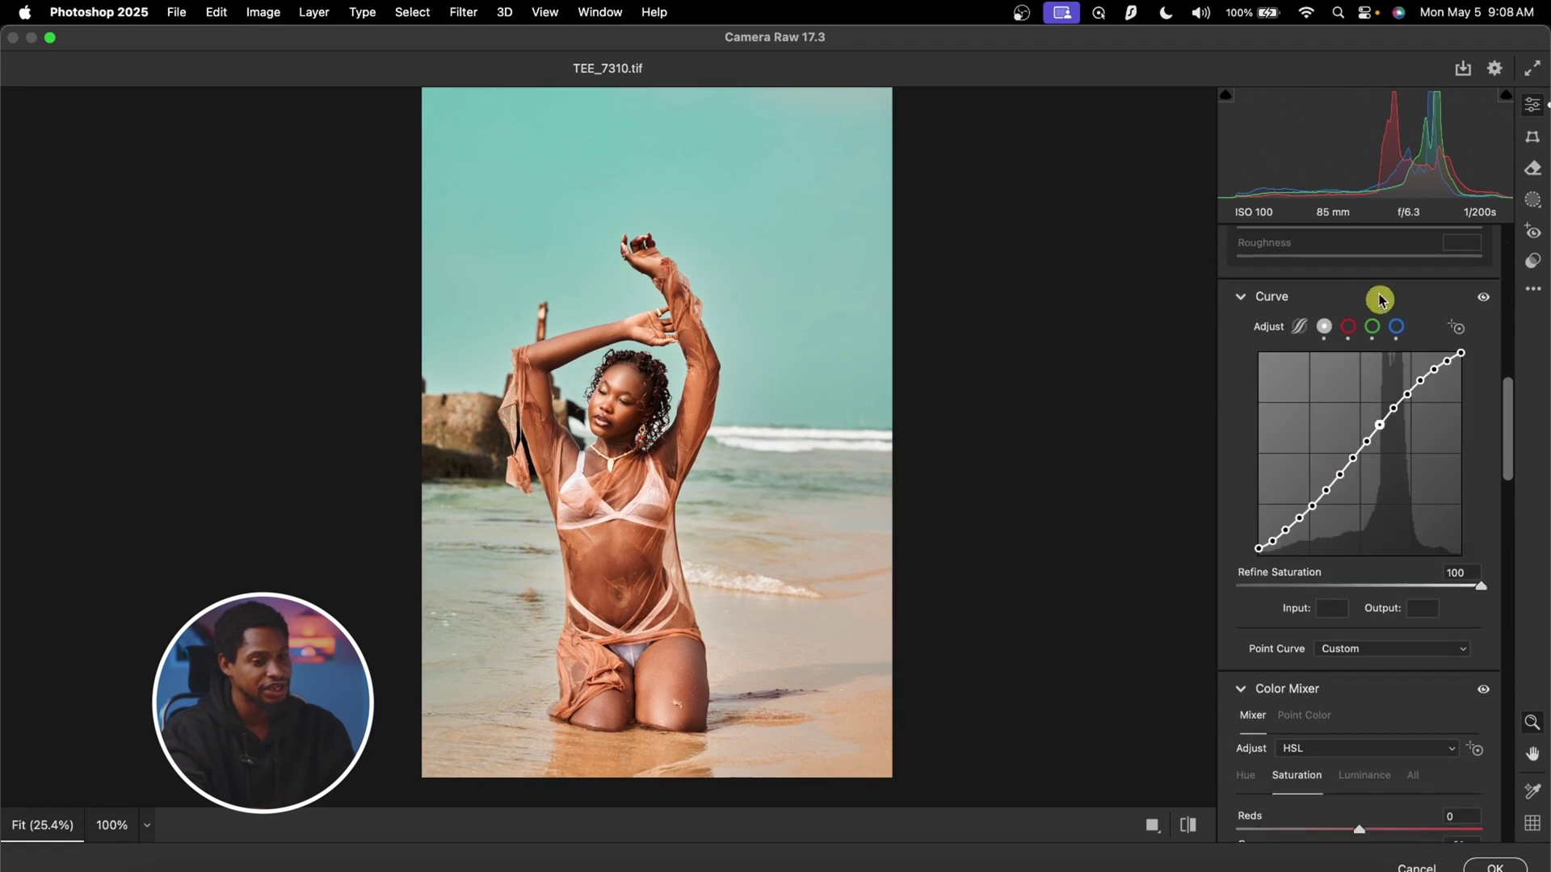
pyautogui.click(1347, 328)
pyautogui.click(1371, 328)
pyautogui.click(1324, 328)
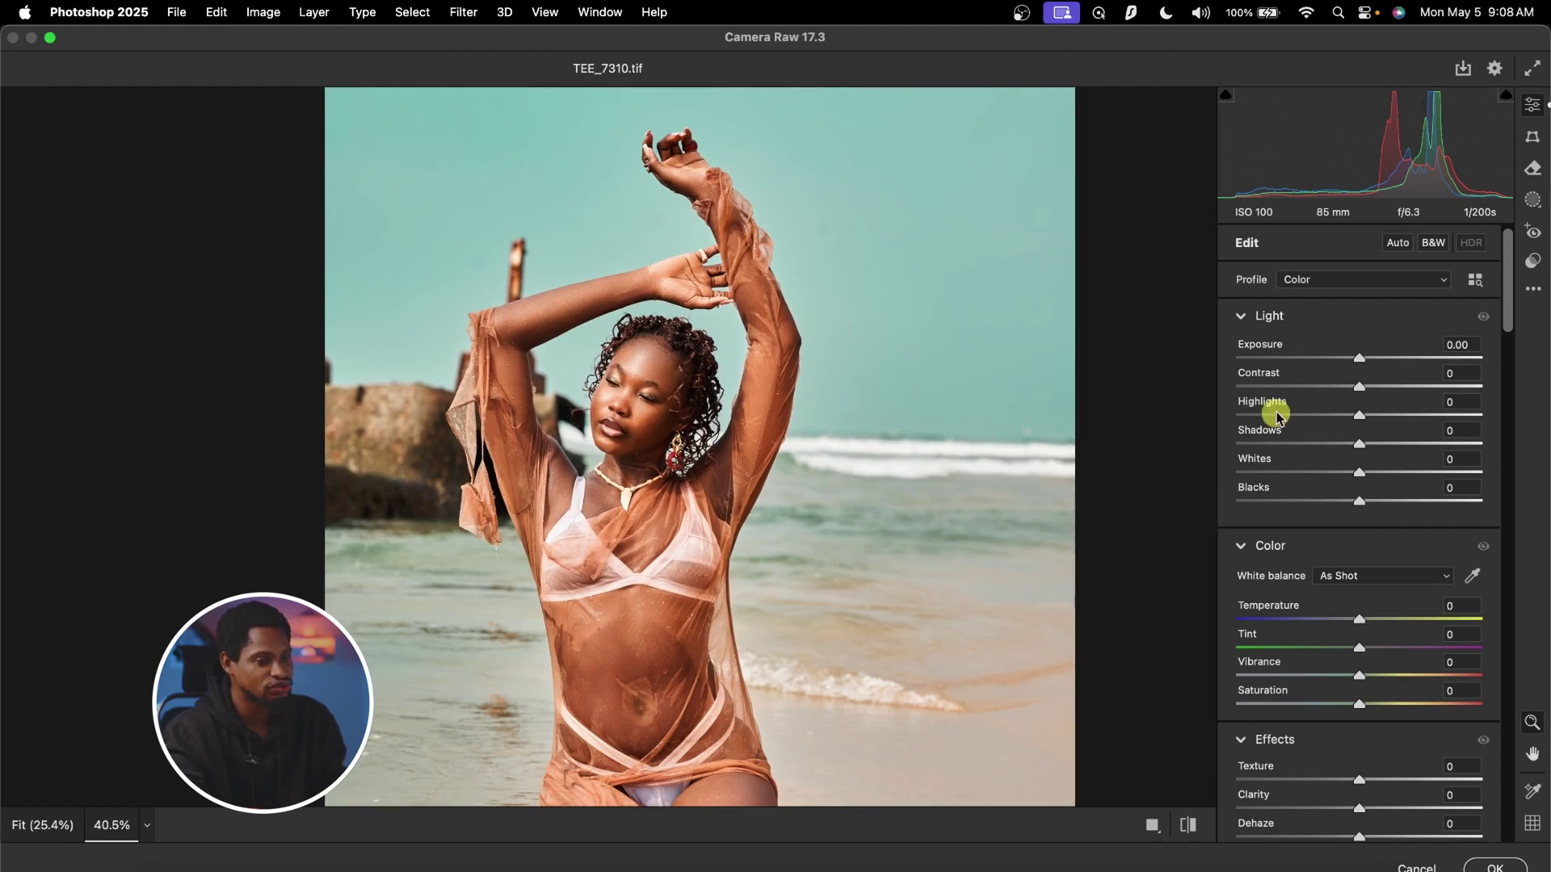
# Lower Highlights to -27 and Exposure to -0.15.
pyautogui.moveTo(1362, 419); pyautogui.dragTo(1326, 417)
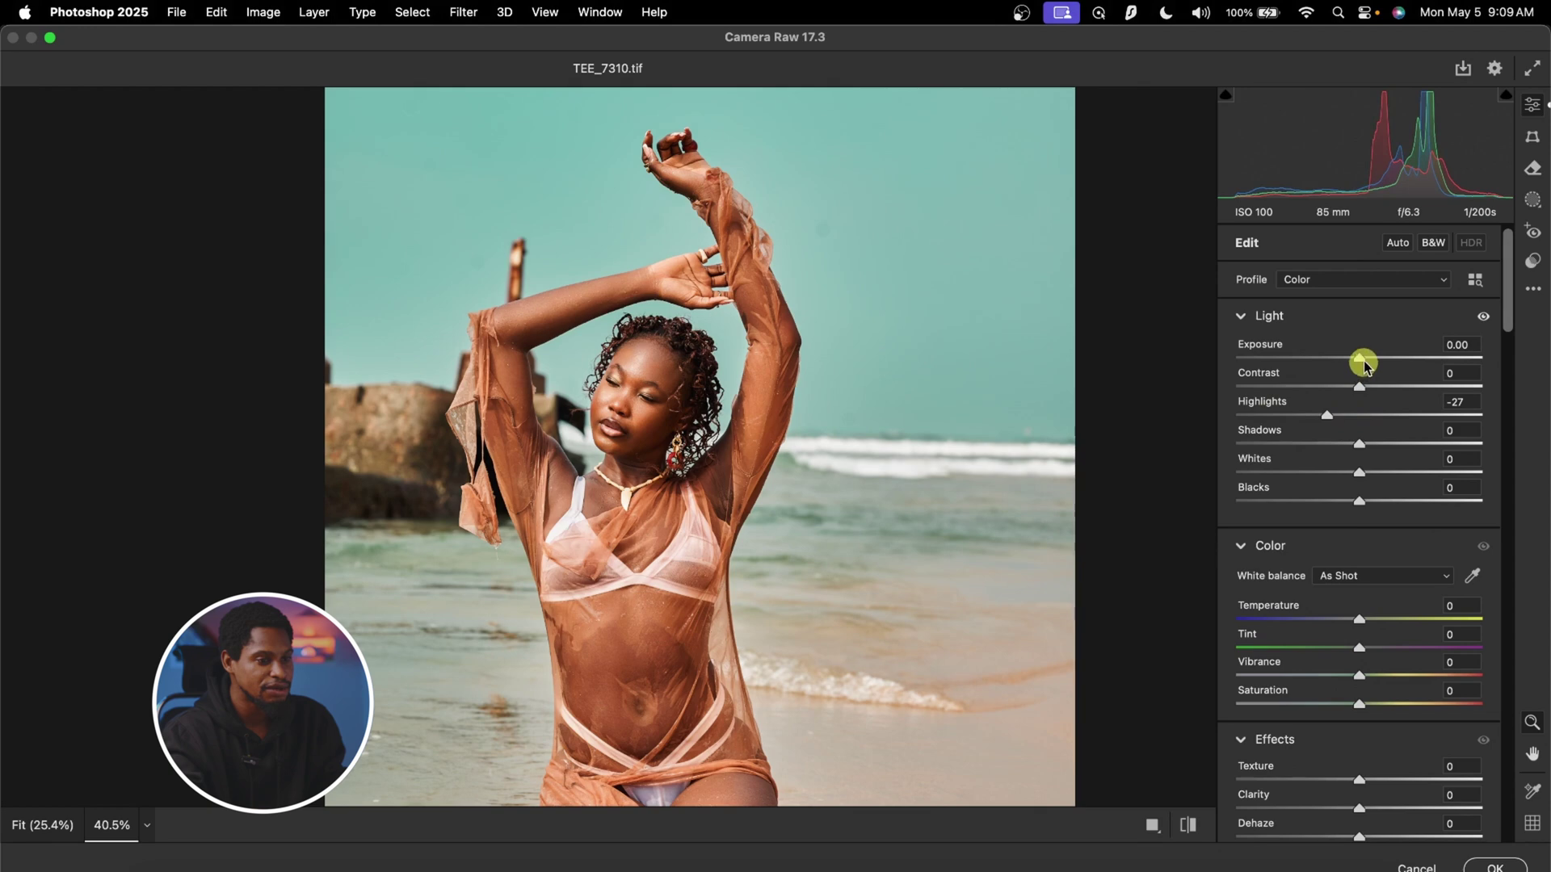
pyautogui.moveTo(1359, 358); pyautogui.dragTo(1356, 358)
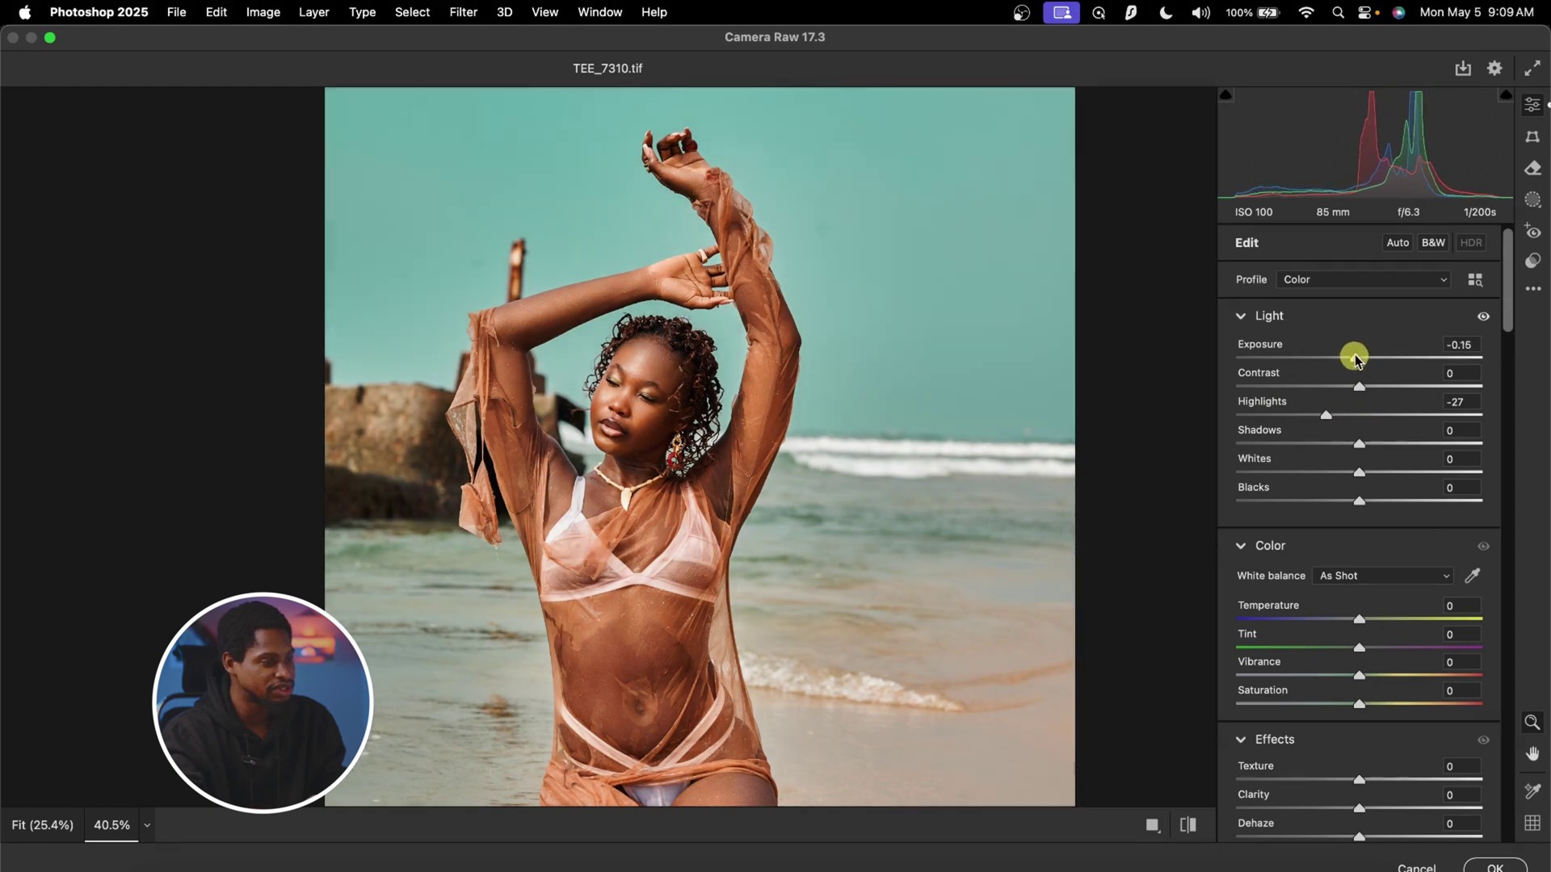
pyautogui.scroll(-5, 820, 373)
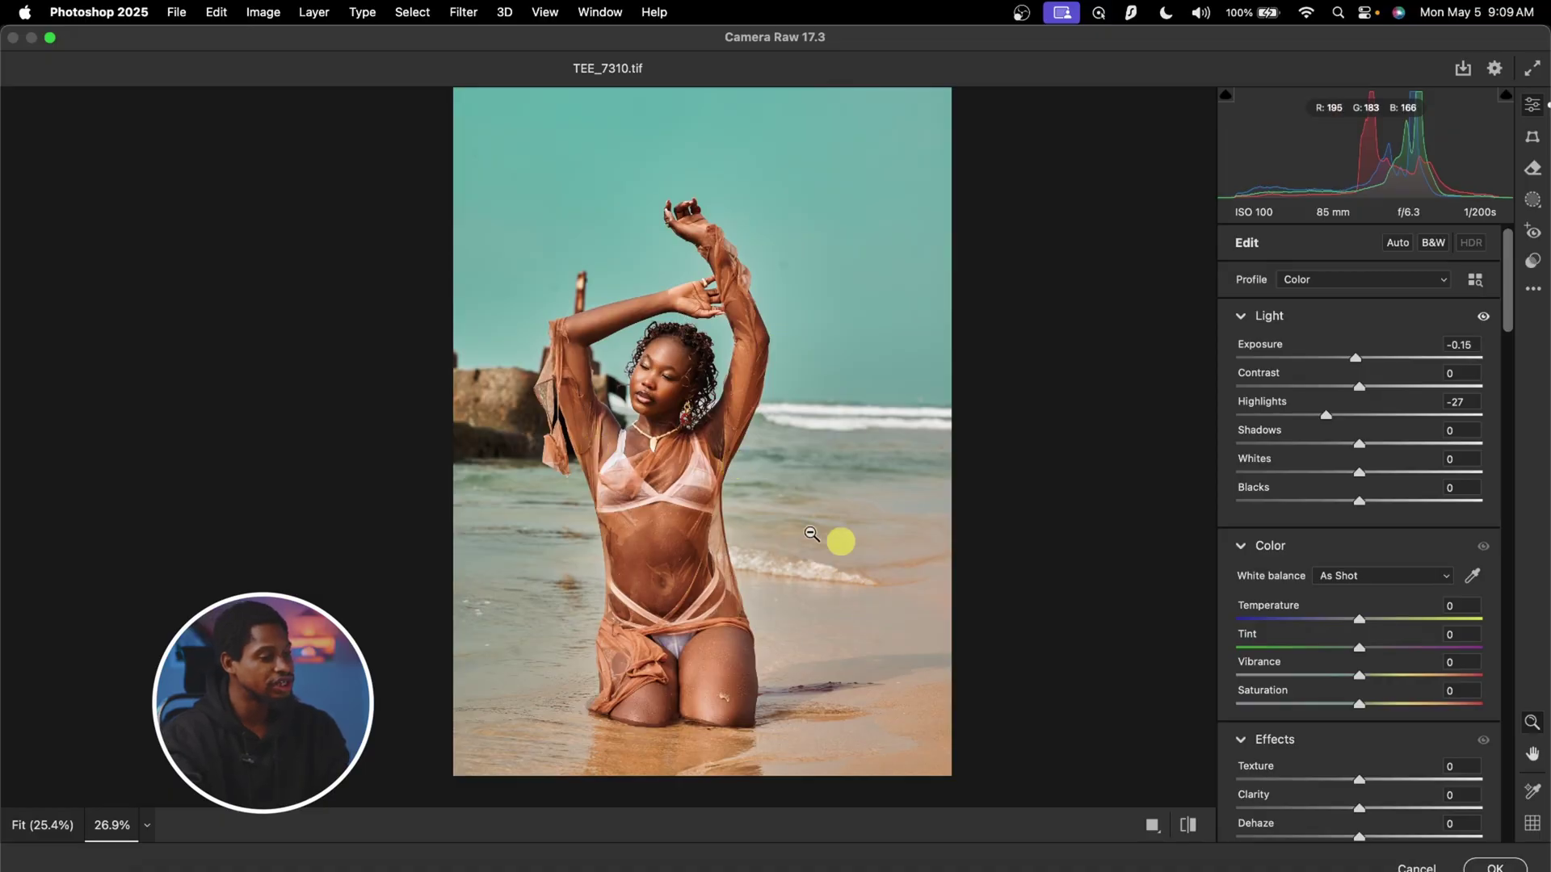
# Save the Camera Raw settings as Tee cine.xmp in VIDEO COLOR GRADE, then apply the grade to Layer 2.
pyautogui.click(1533, 291)
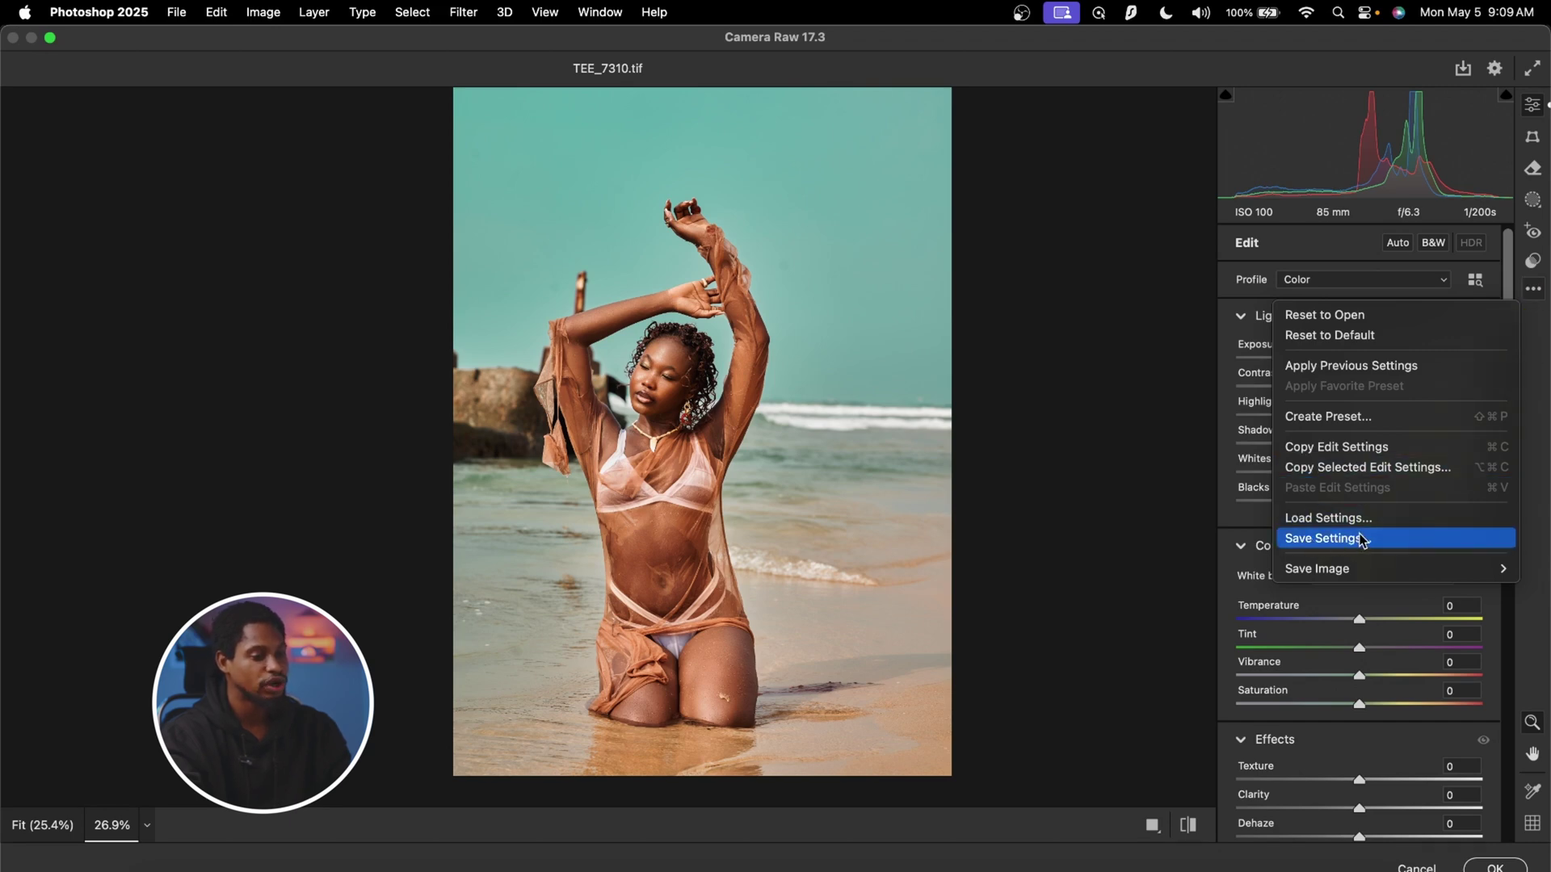
pyautogui.click(1331, 541)
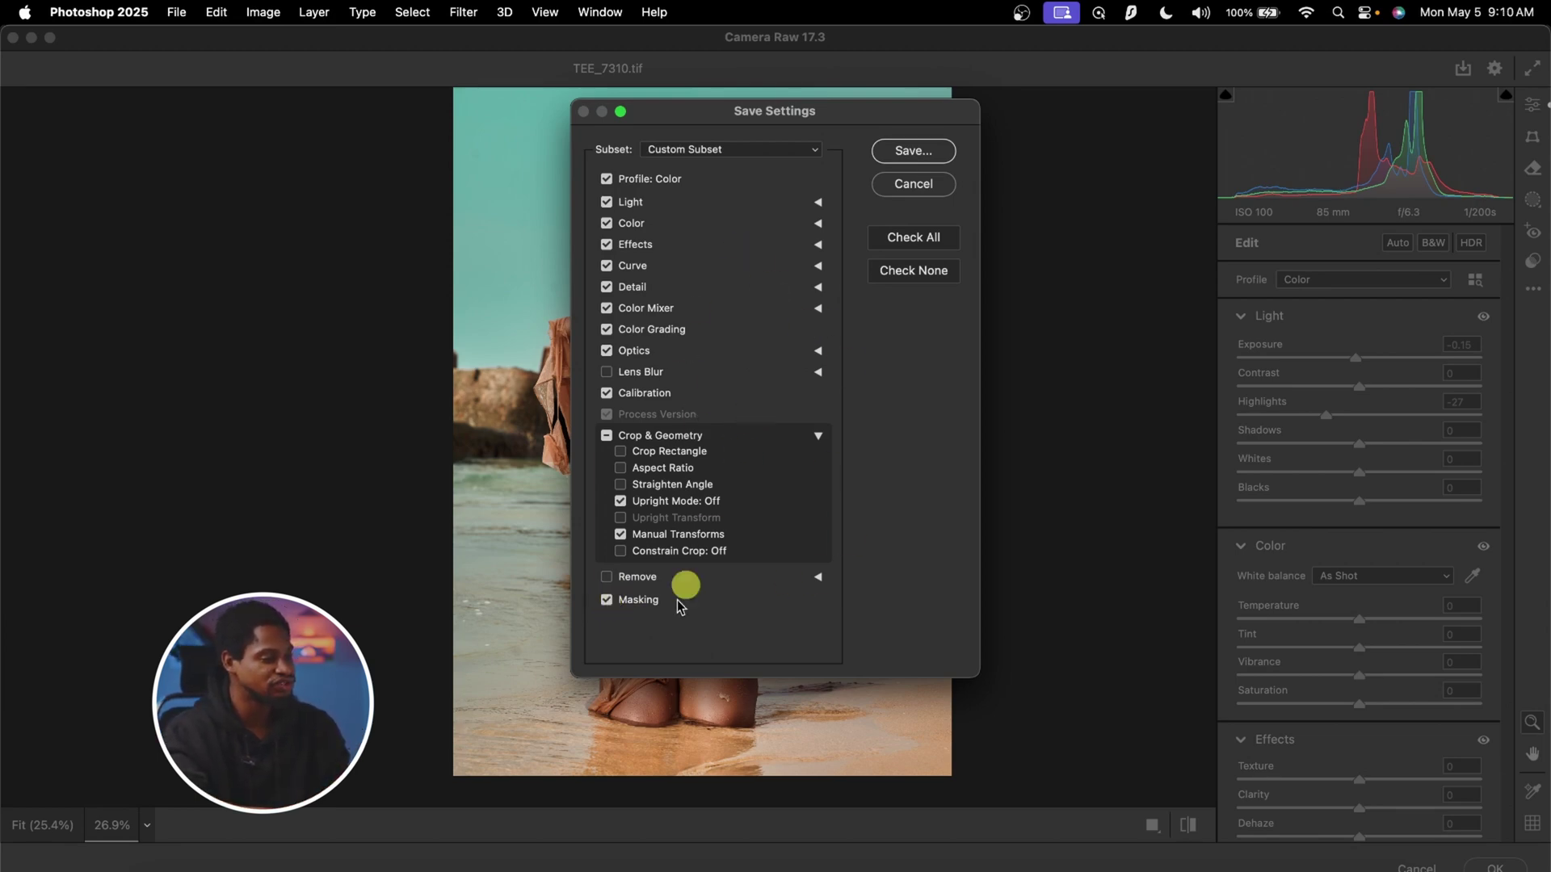
pyautogui.click(914, 153)
pyautogui.moveTo(419, 103); pyautogui.dragTo(622, 110)
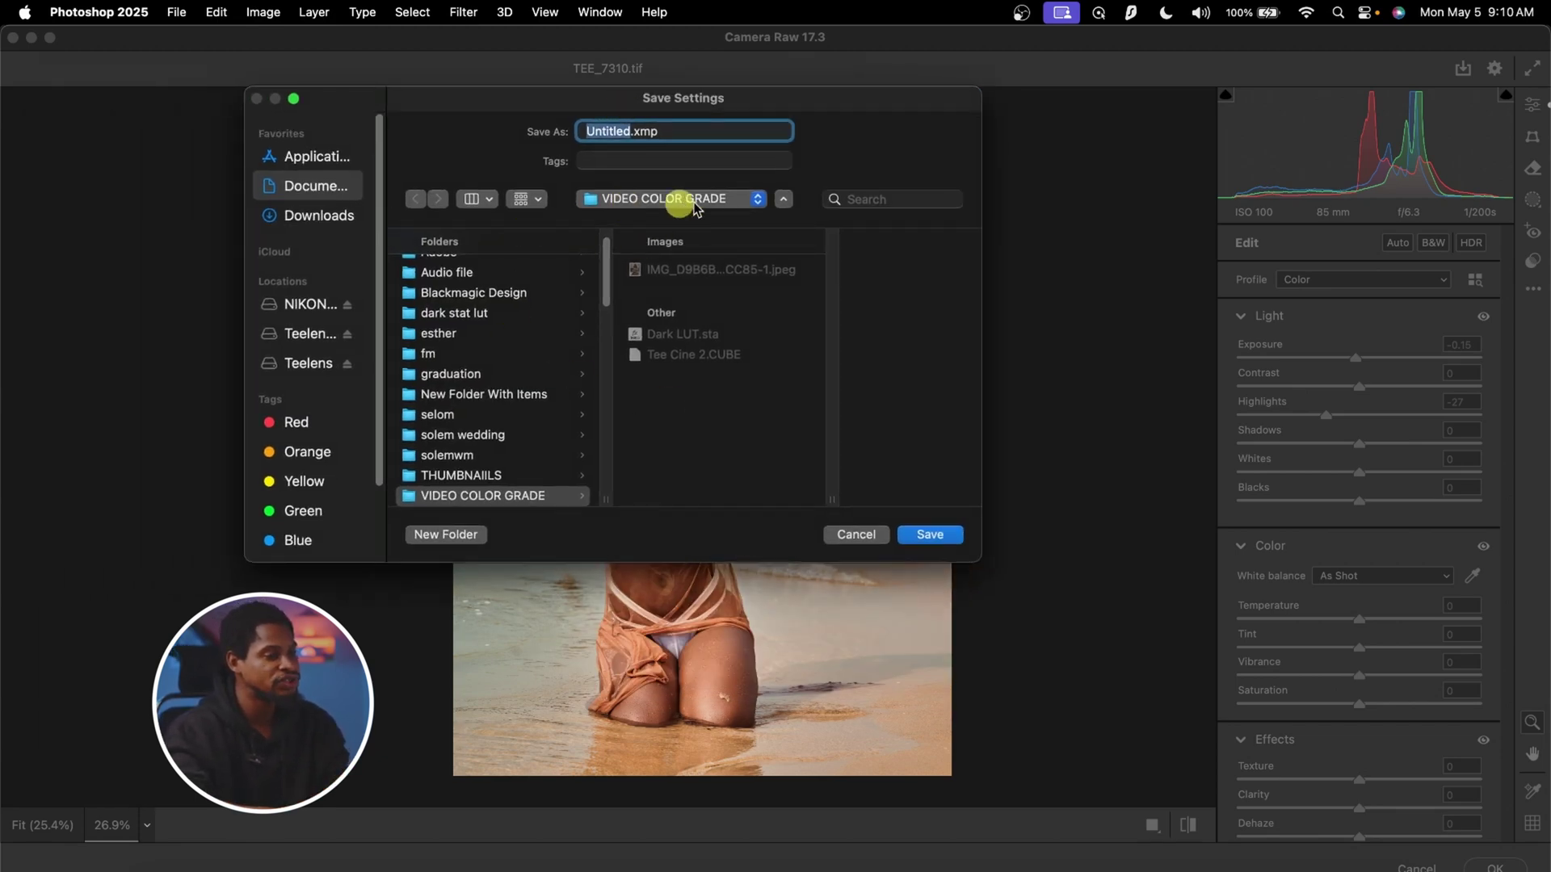
pyautogui.write('Te')
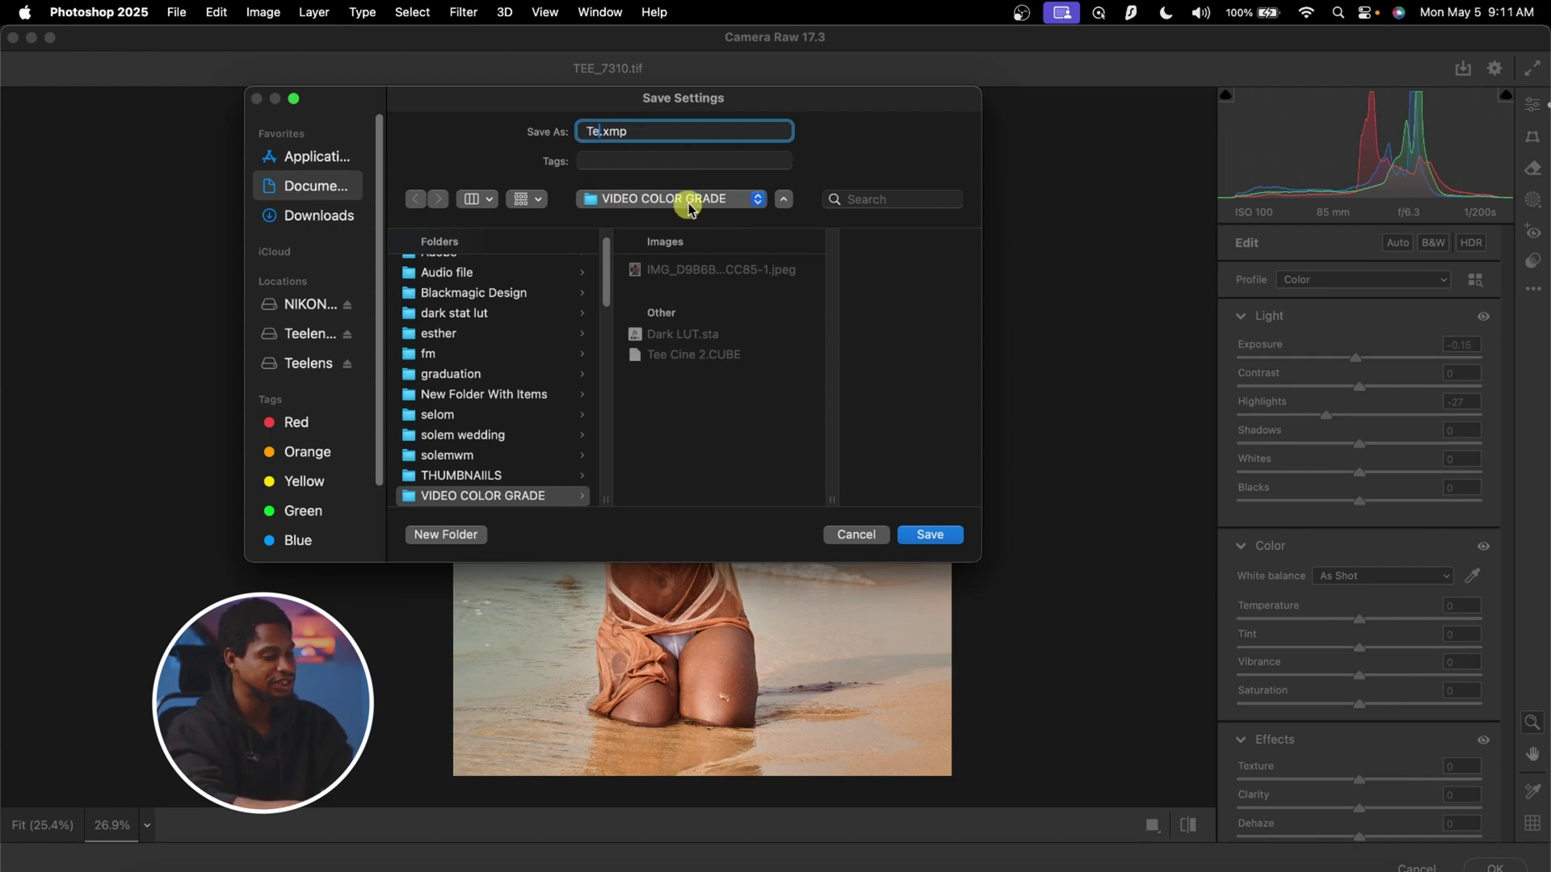
pyautogui.write('e cine')
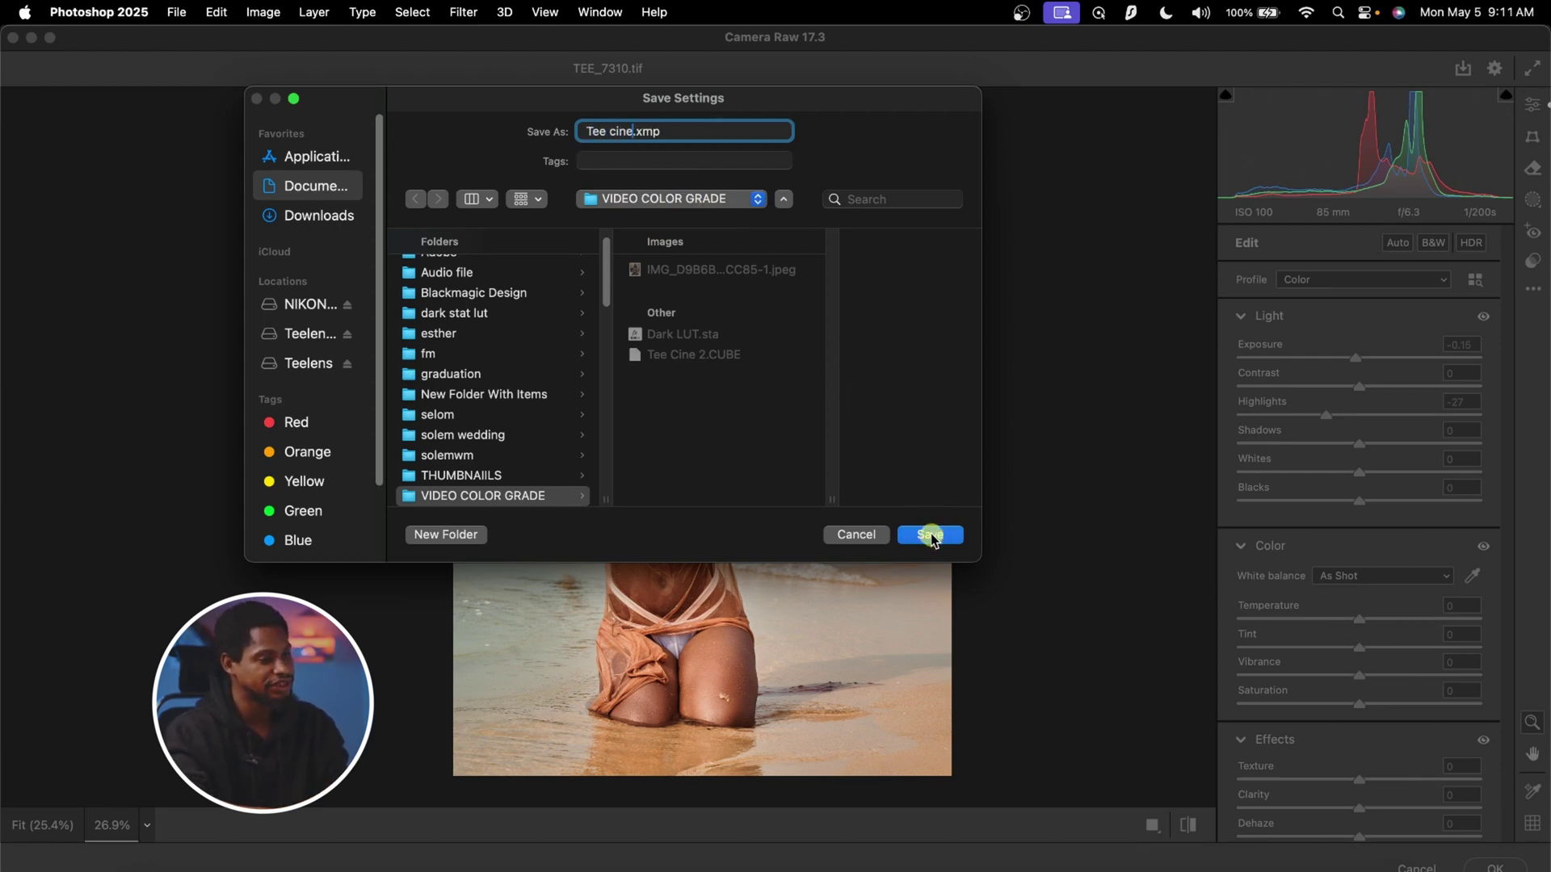
pyautogui.click(930, 536)
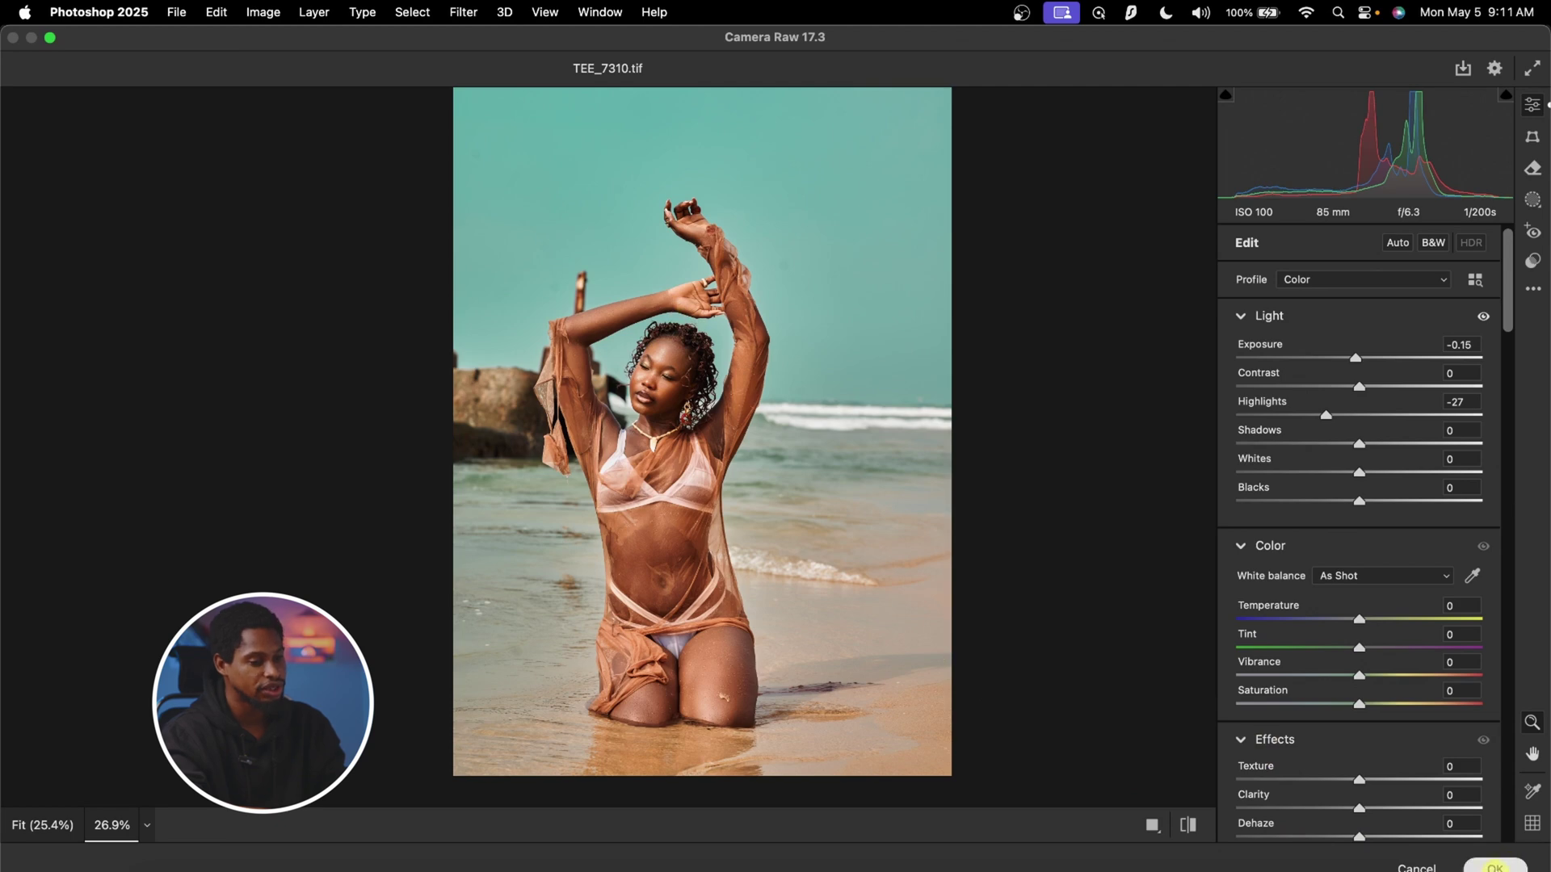
pyautogui.click(1495, 866)
# Compare the graded layer with the original, then open Camera Raw Filter on the TEE_7306 photo.
pyautogui.click(1252, 463)
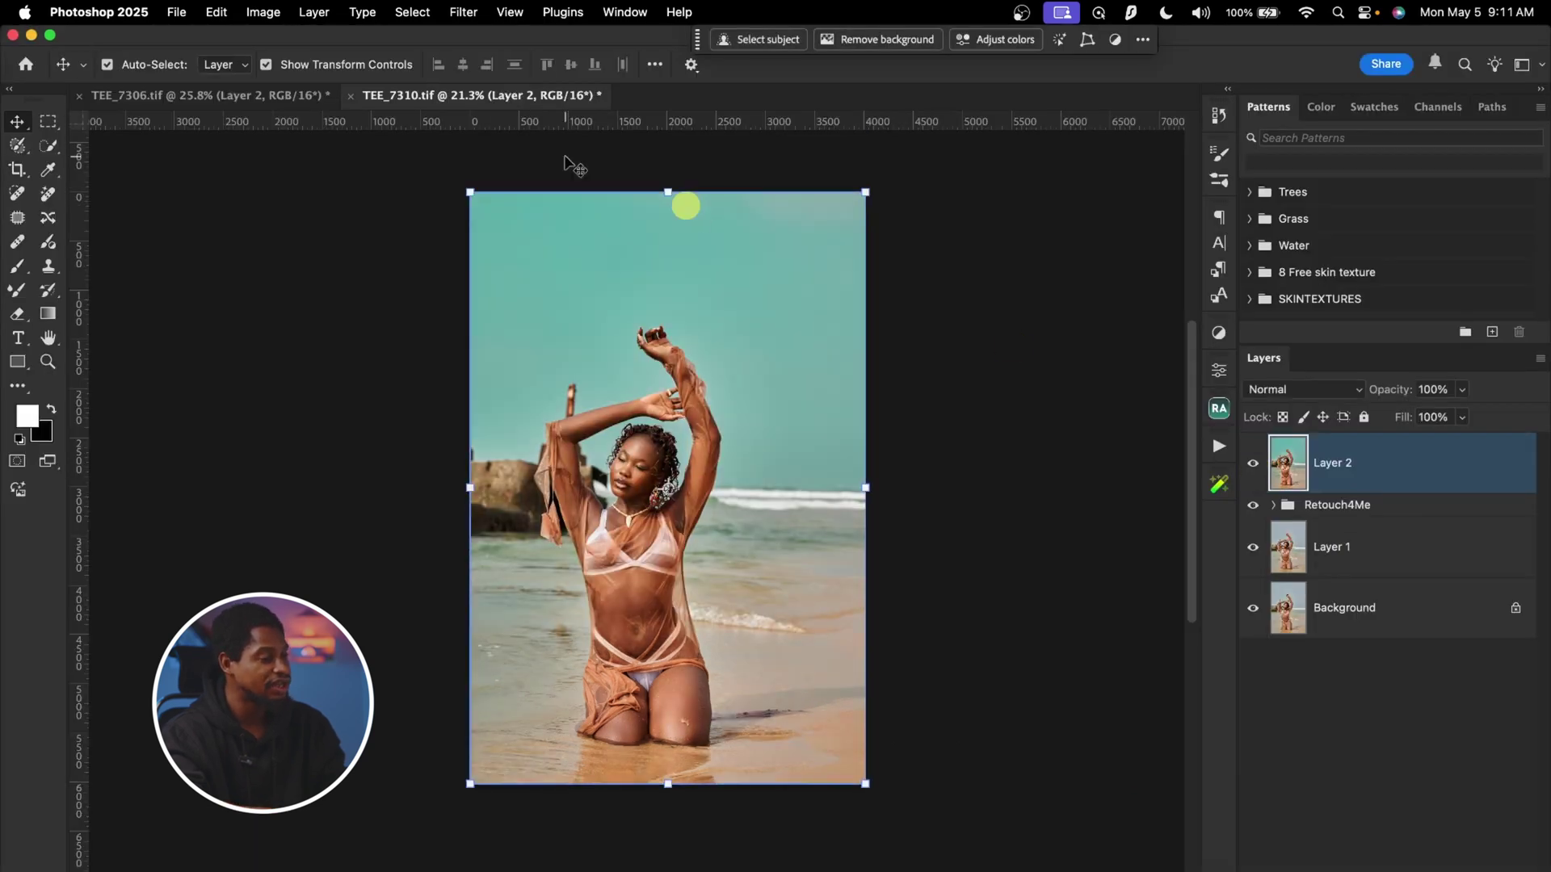
pyautogui.click(822, 475)
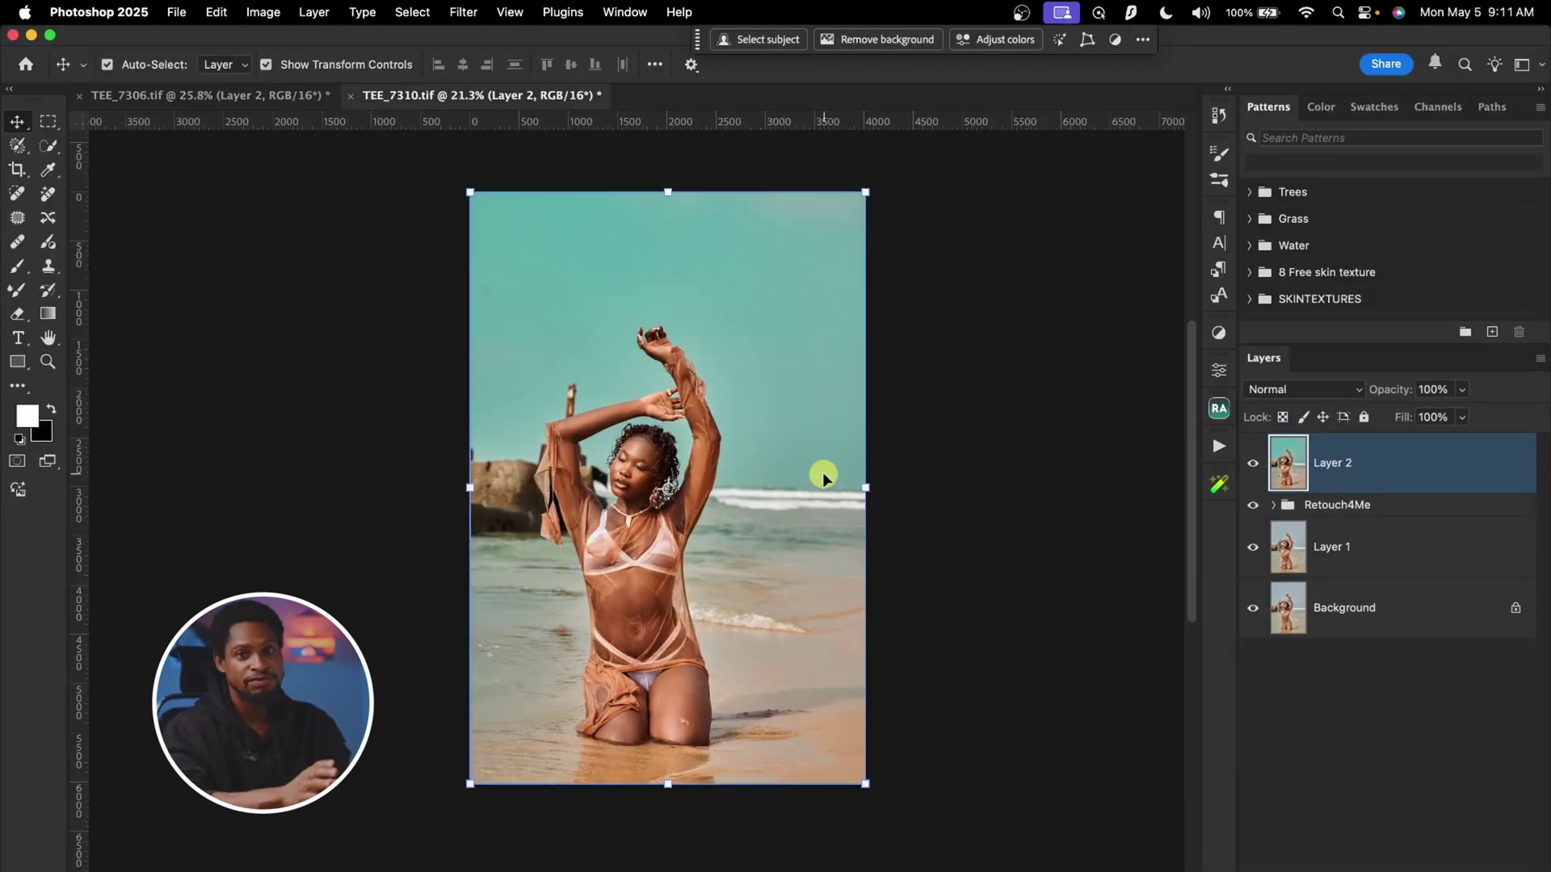
pyautogui.click(281, 96)
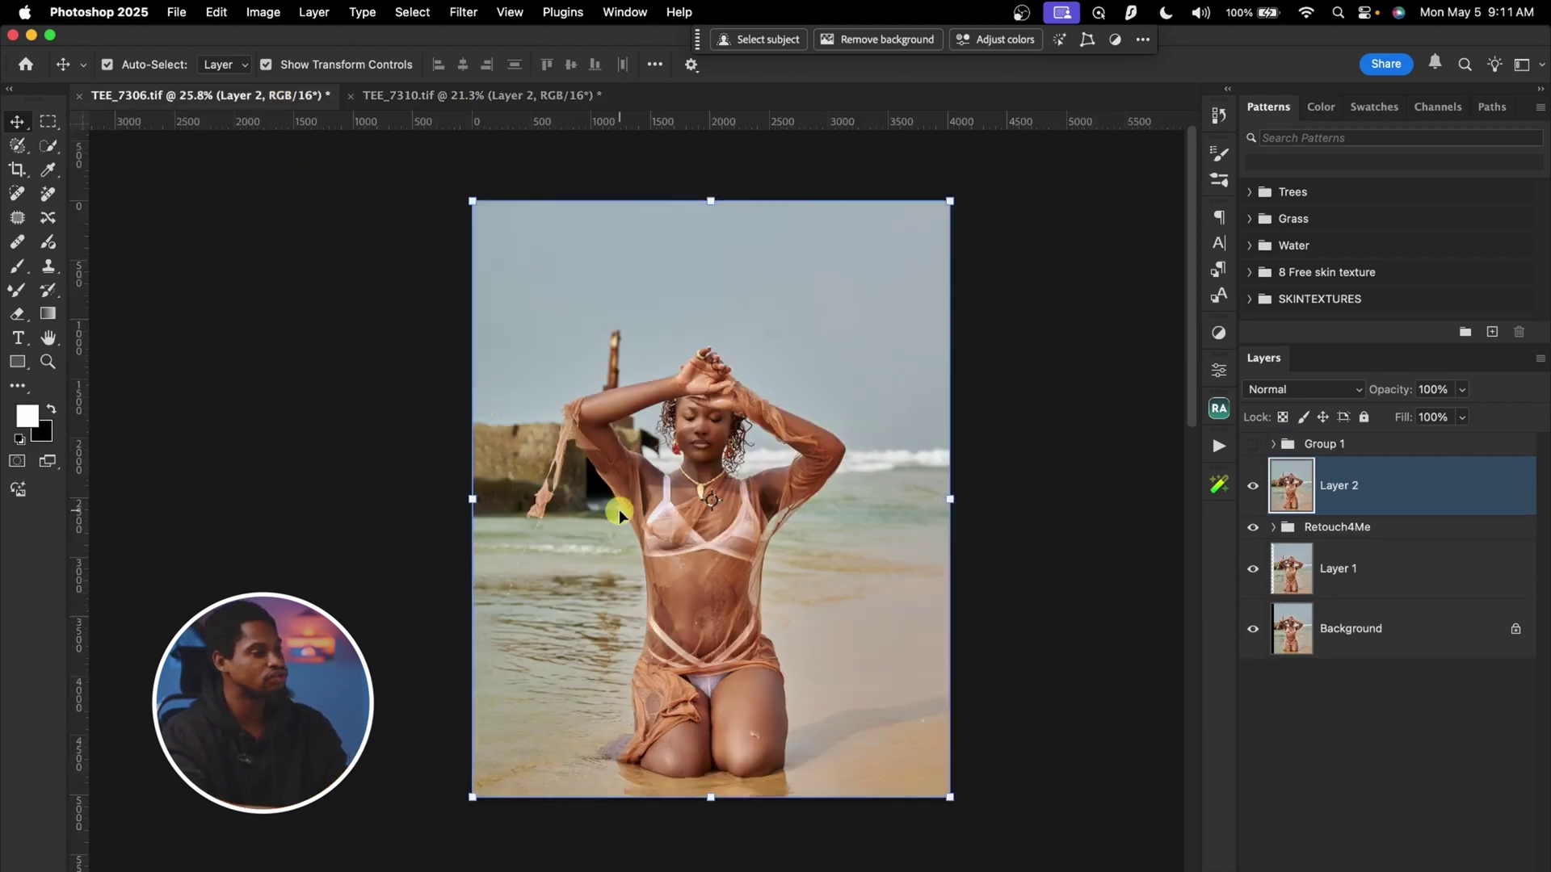
pyautogui.click(462, 13)
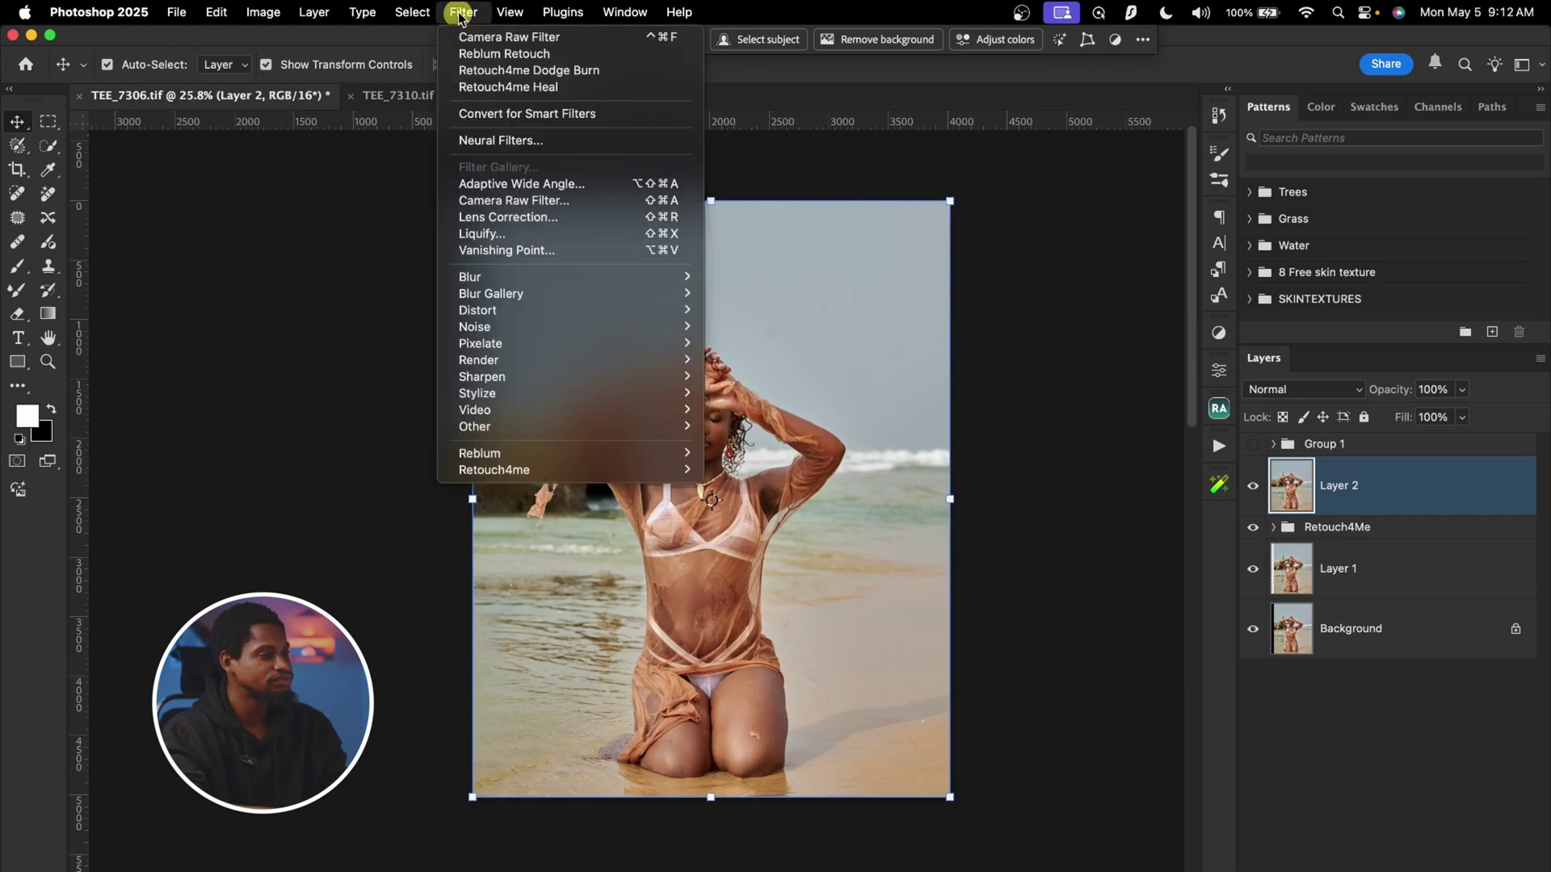
pyautogui.click(514, 202)
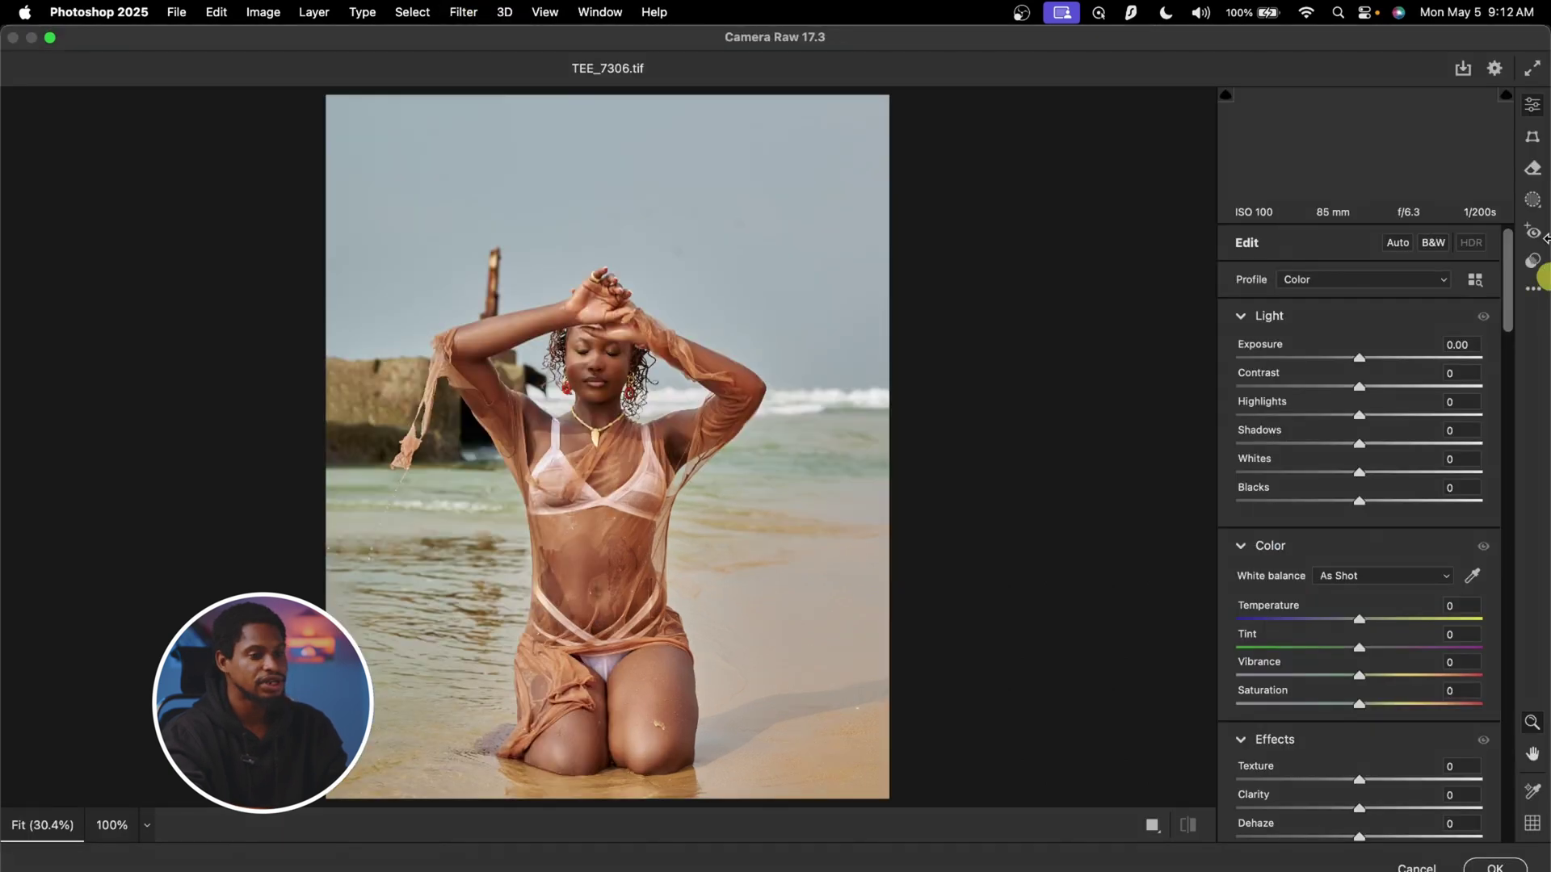
# Load the Tee cine.xmp settings from the VIDEO COLOR GRADE folder.
pyautogui.click(1530, 294)
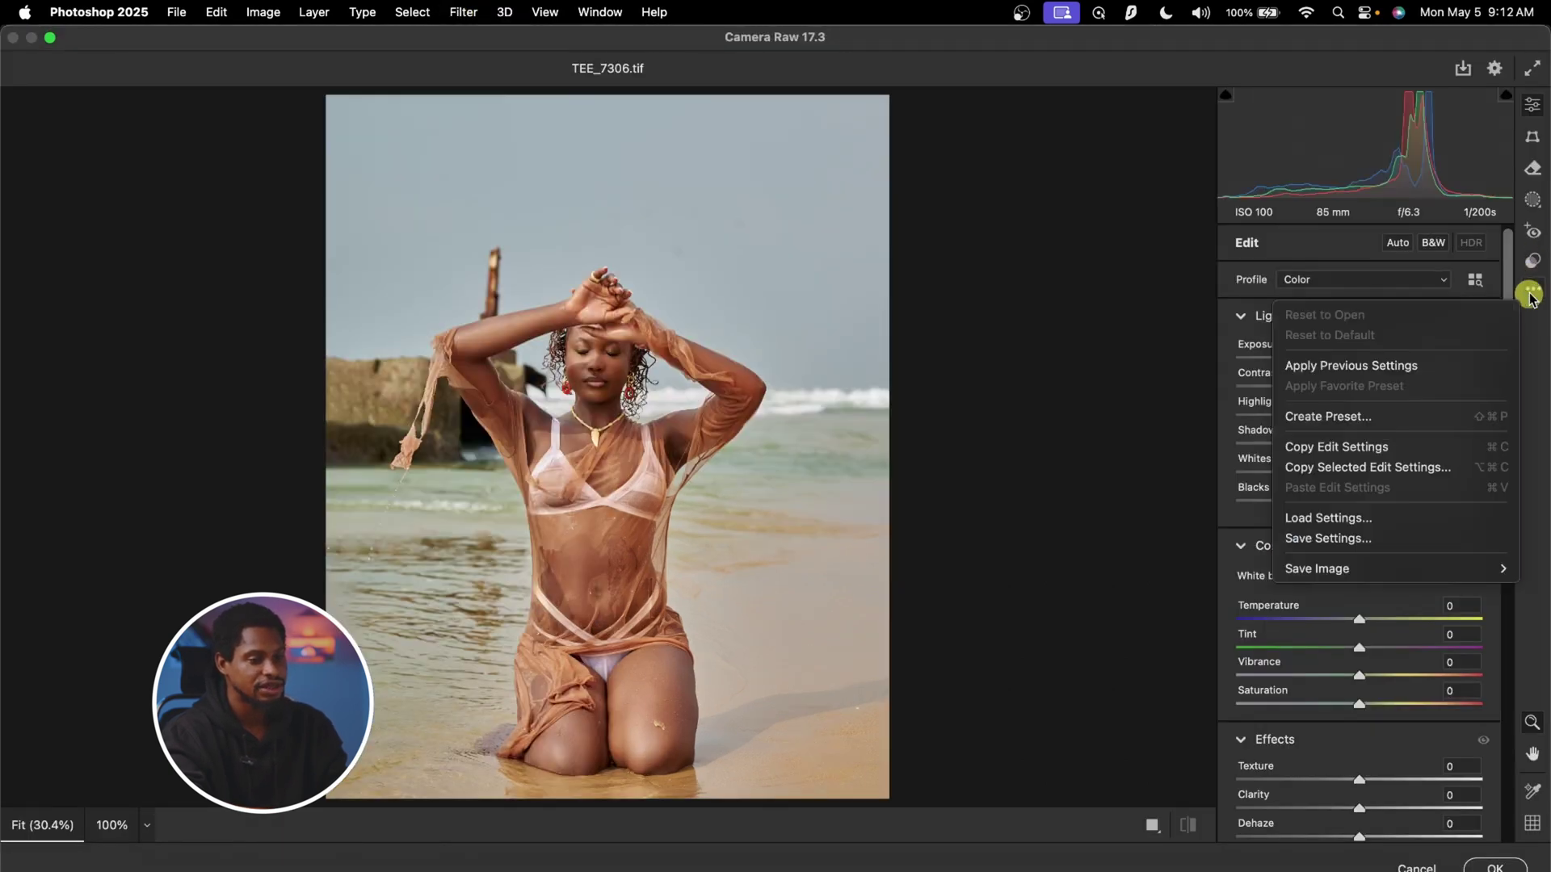
pyautogui.click(1360, 521)
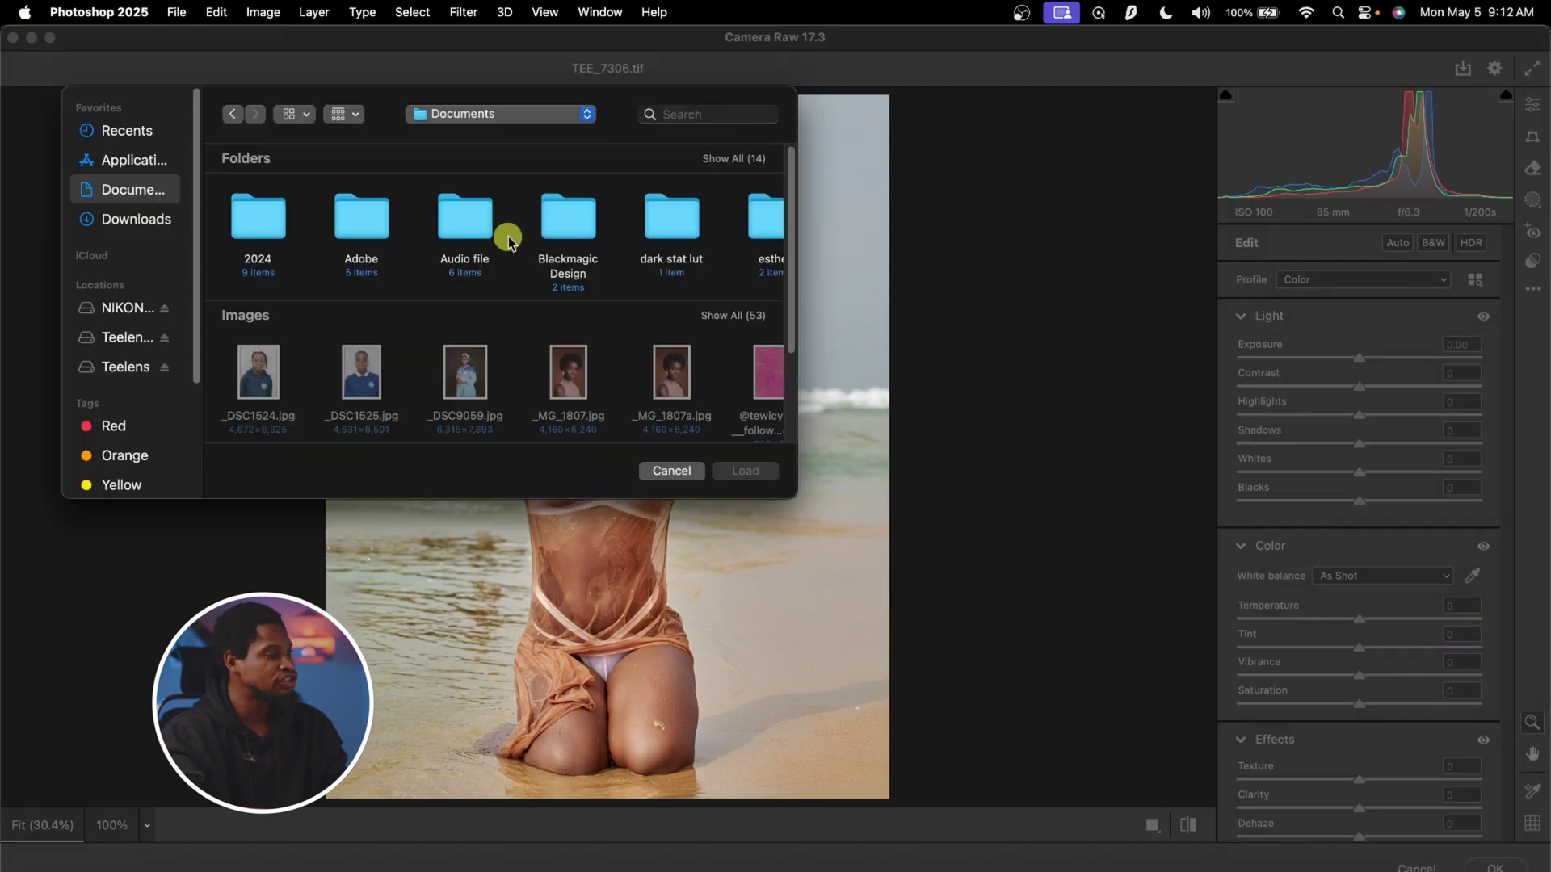
pyautogui.hscroll(10, 639, 252)
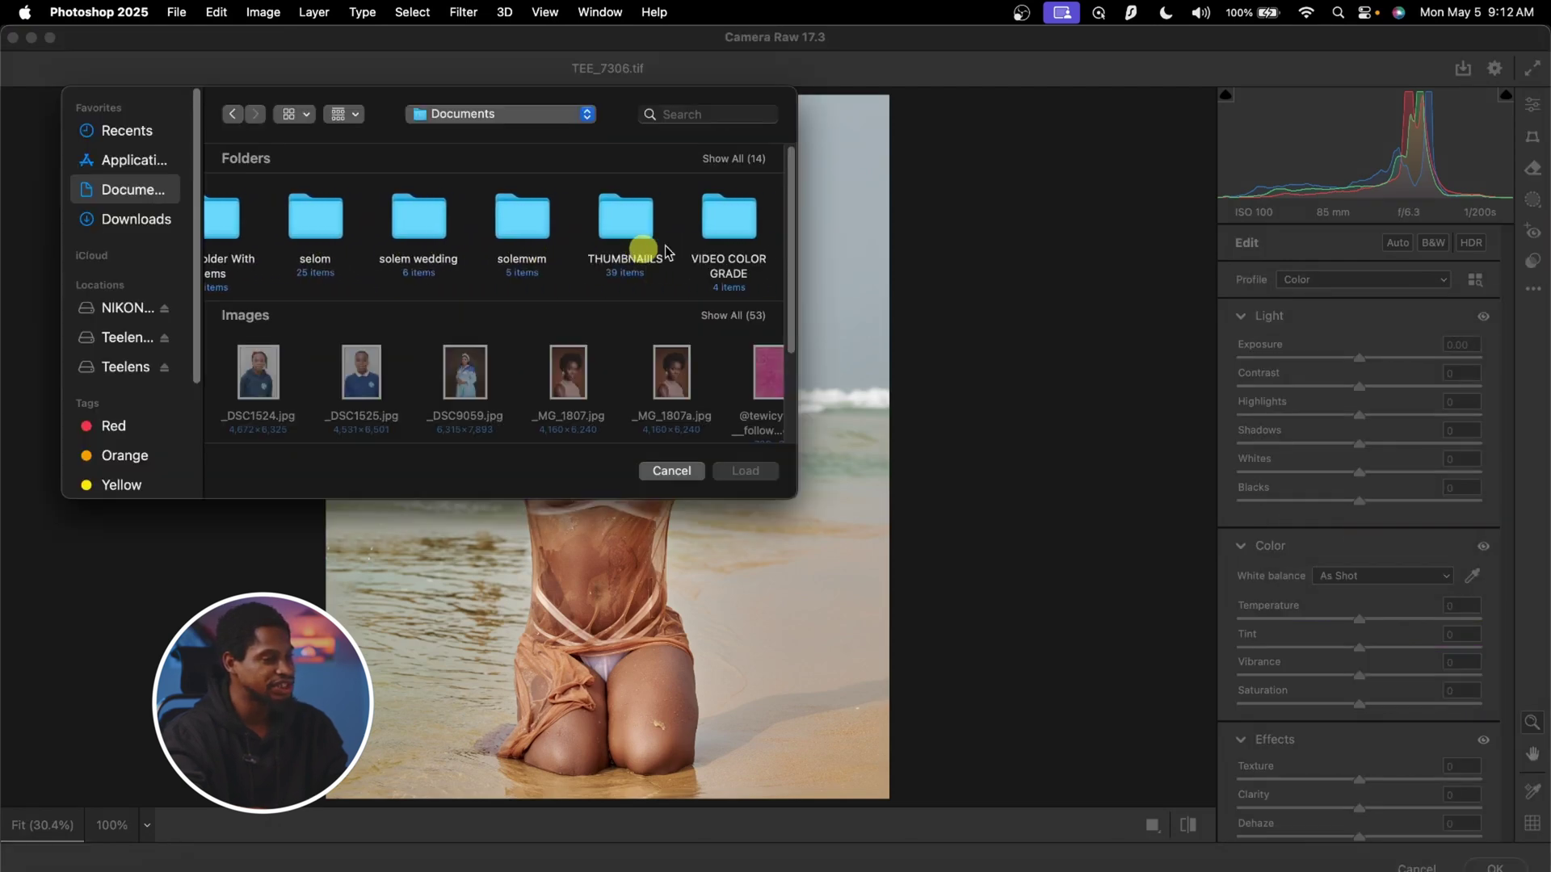
pyautogui.click(747, 229)
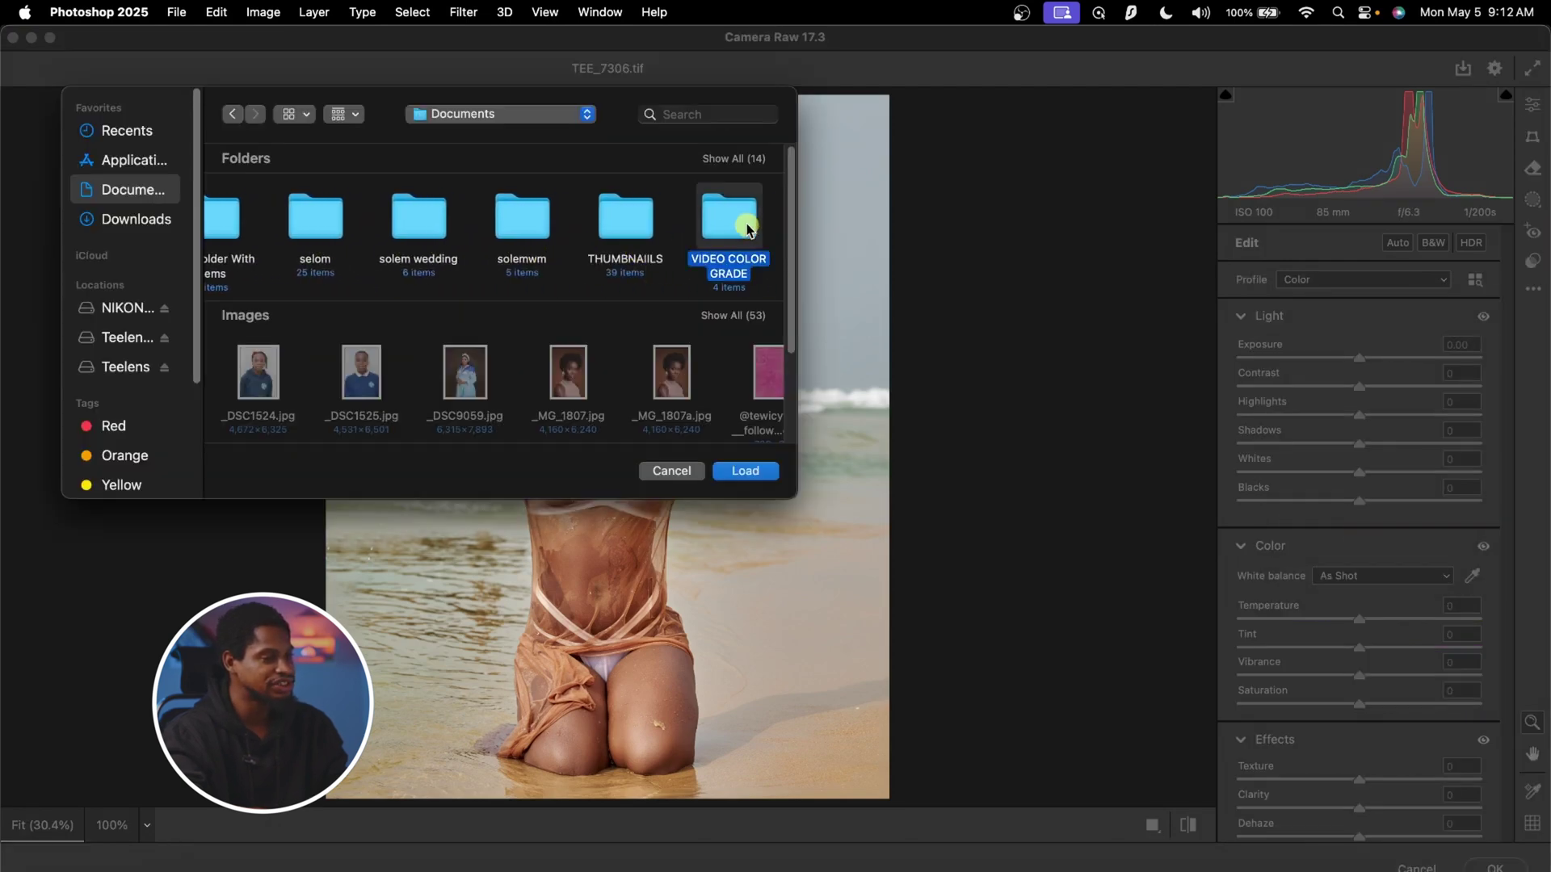
pyautogui.click(747, 471)
pyautogui.click(253, 218)
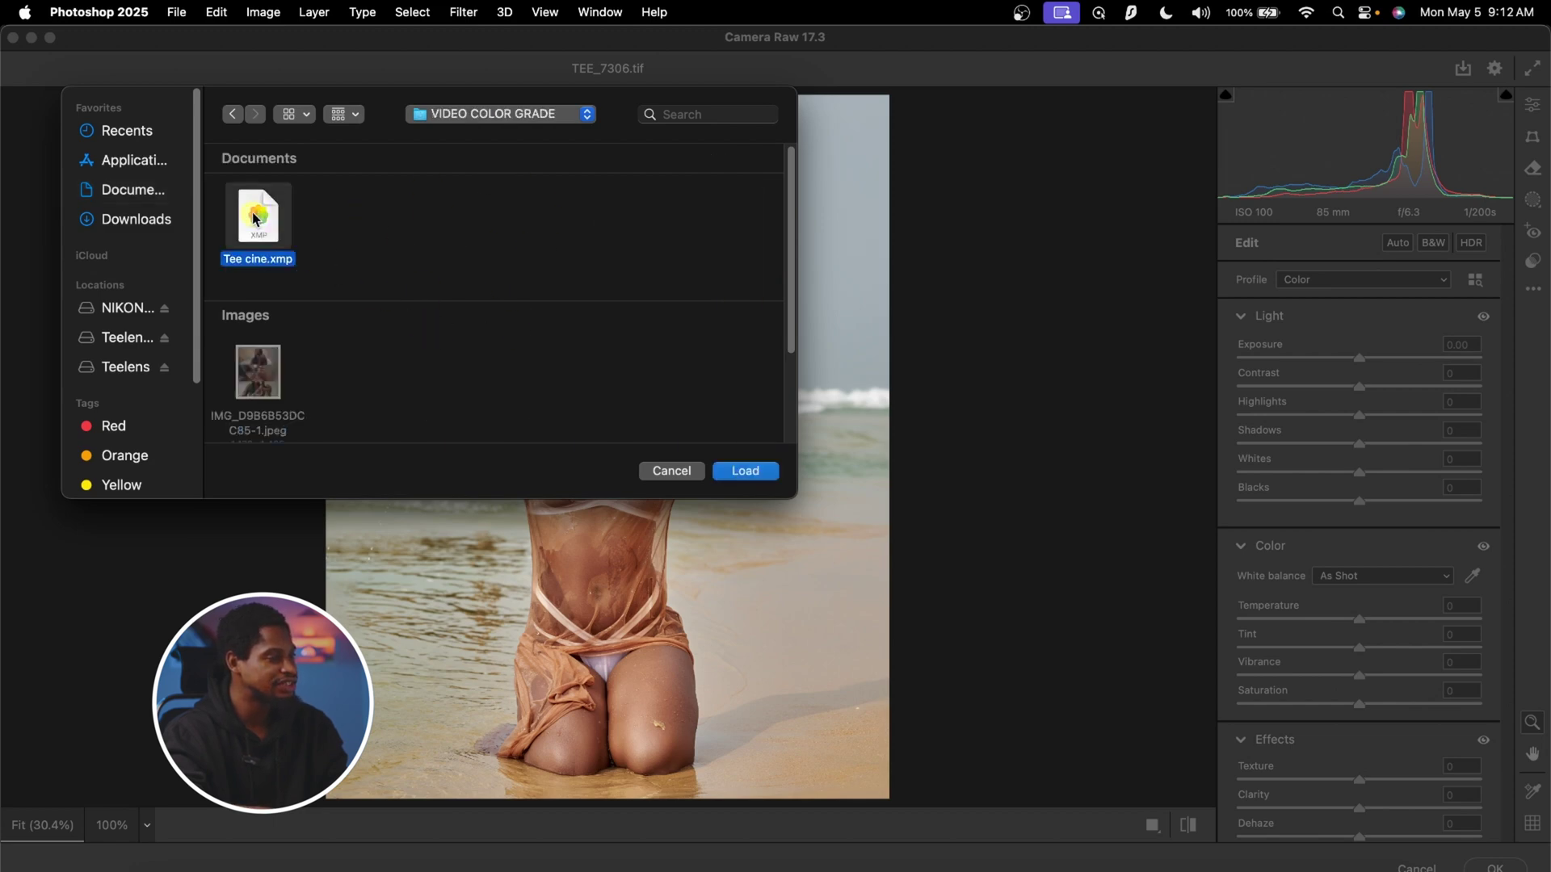
pyautogui.click(755, 472)
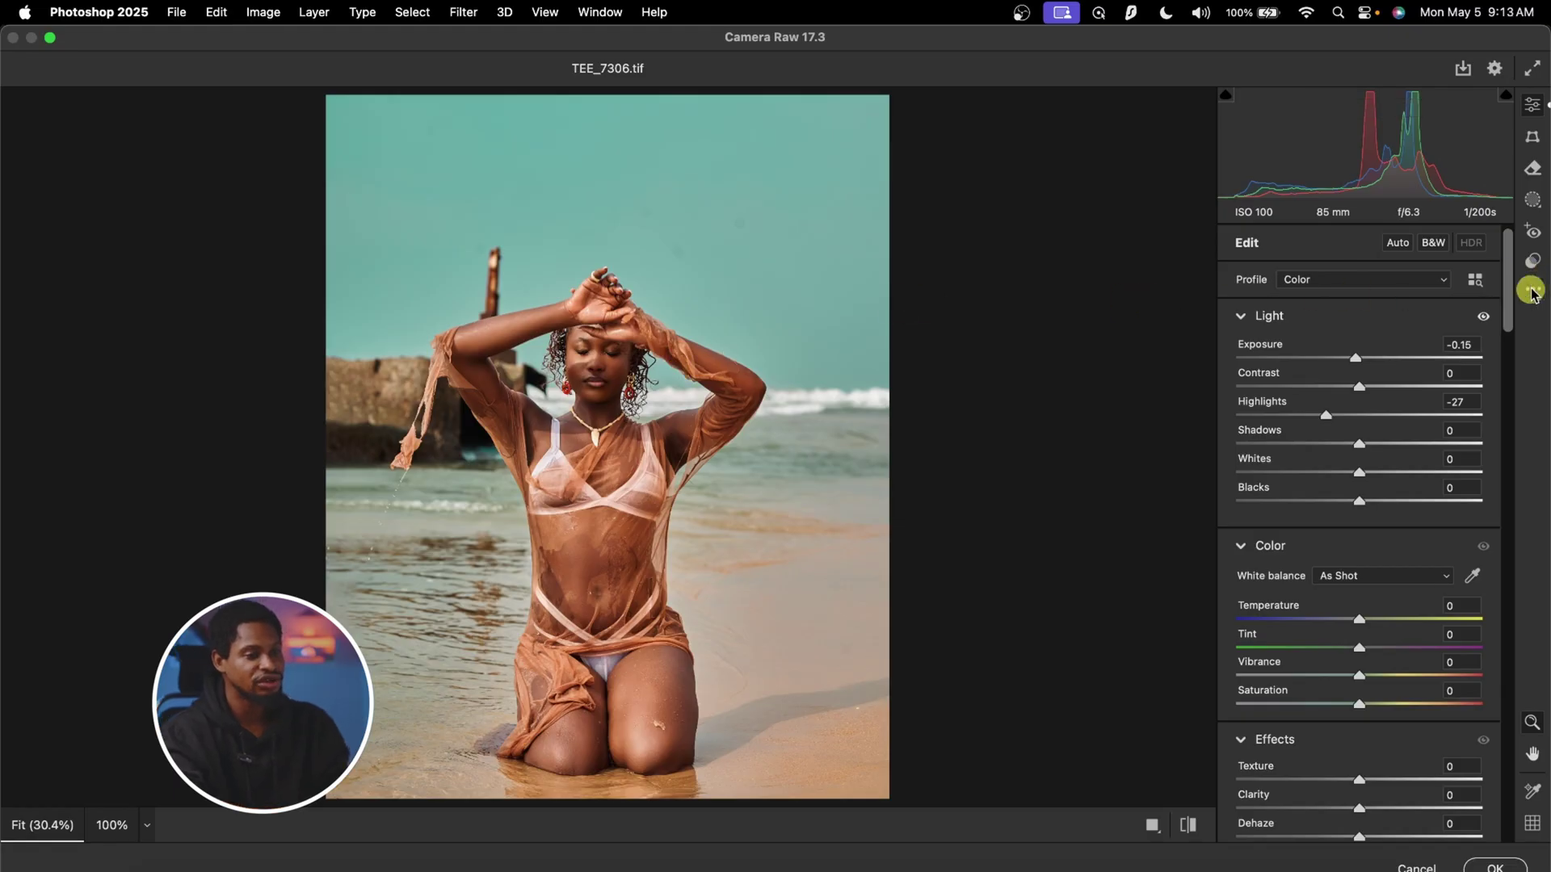
# Save the grade as preset tee cine1, then cancel Camera Raw without applying changes.
pyautogui.click(1531, 290)
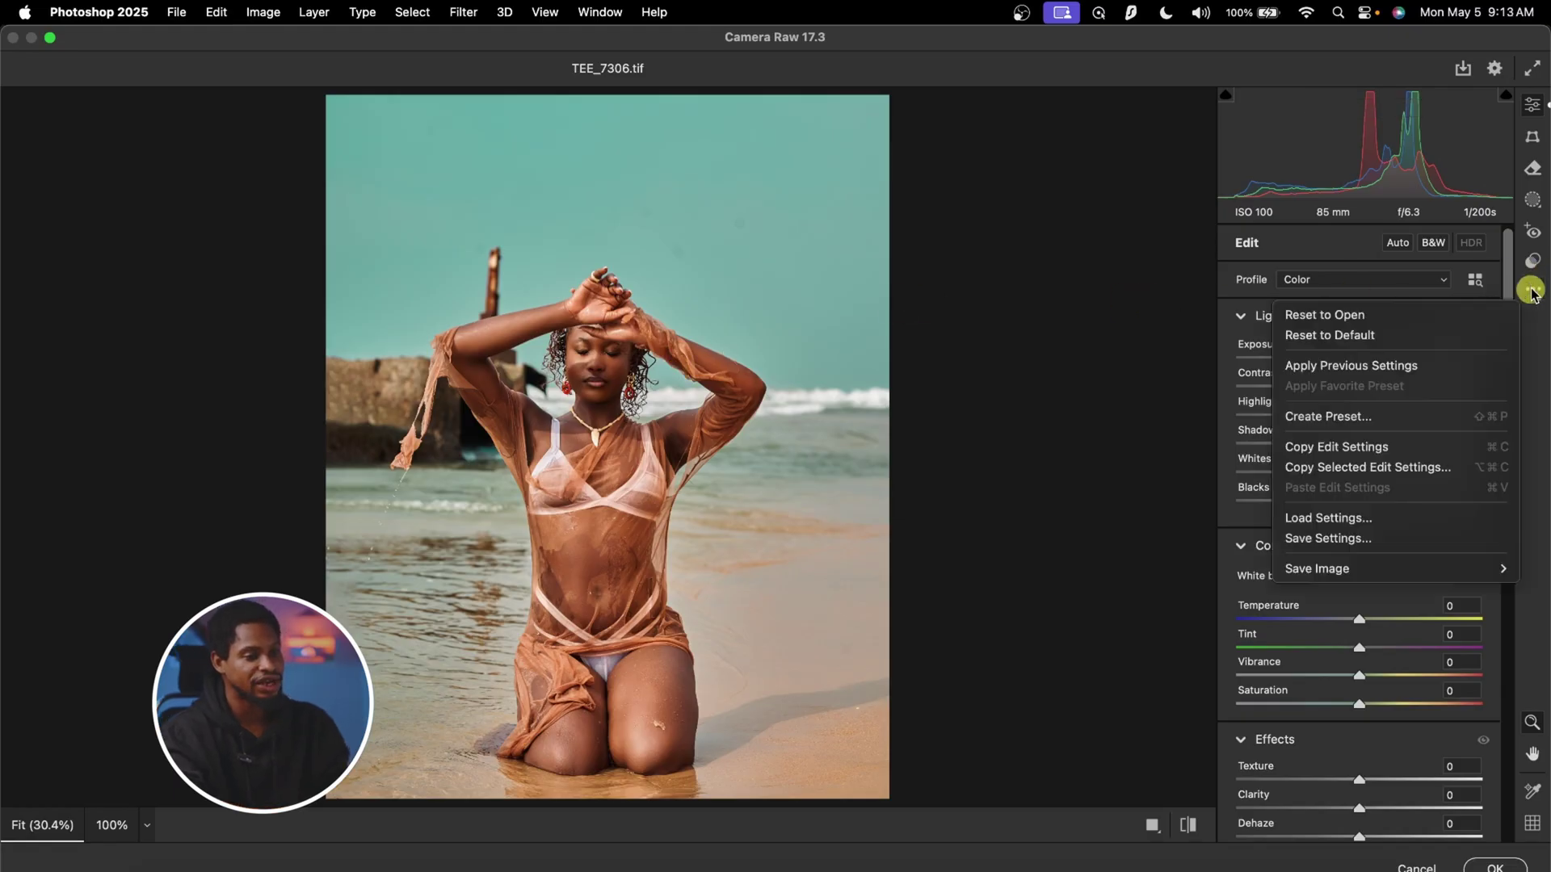
pyautogui.click(1377, 417)
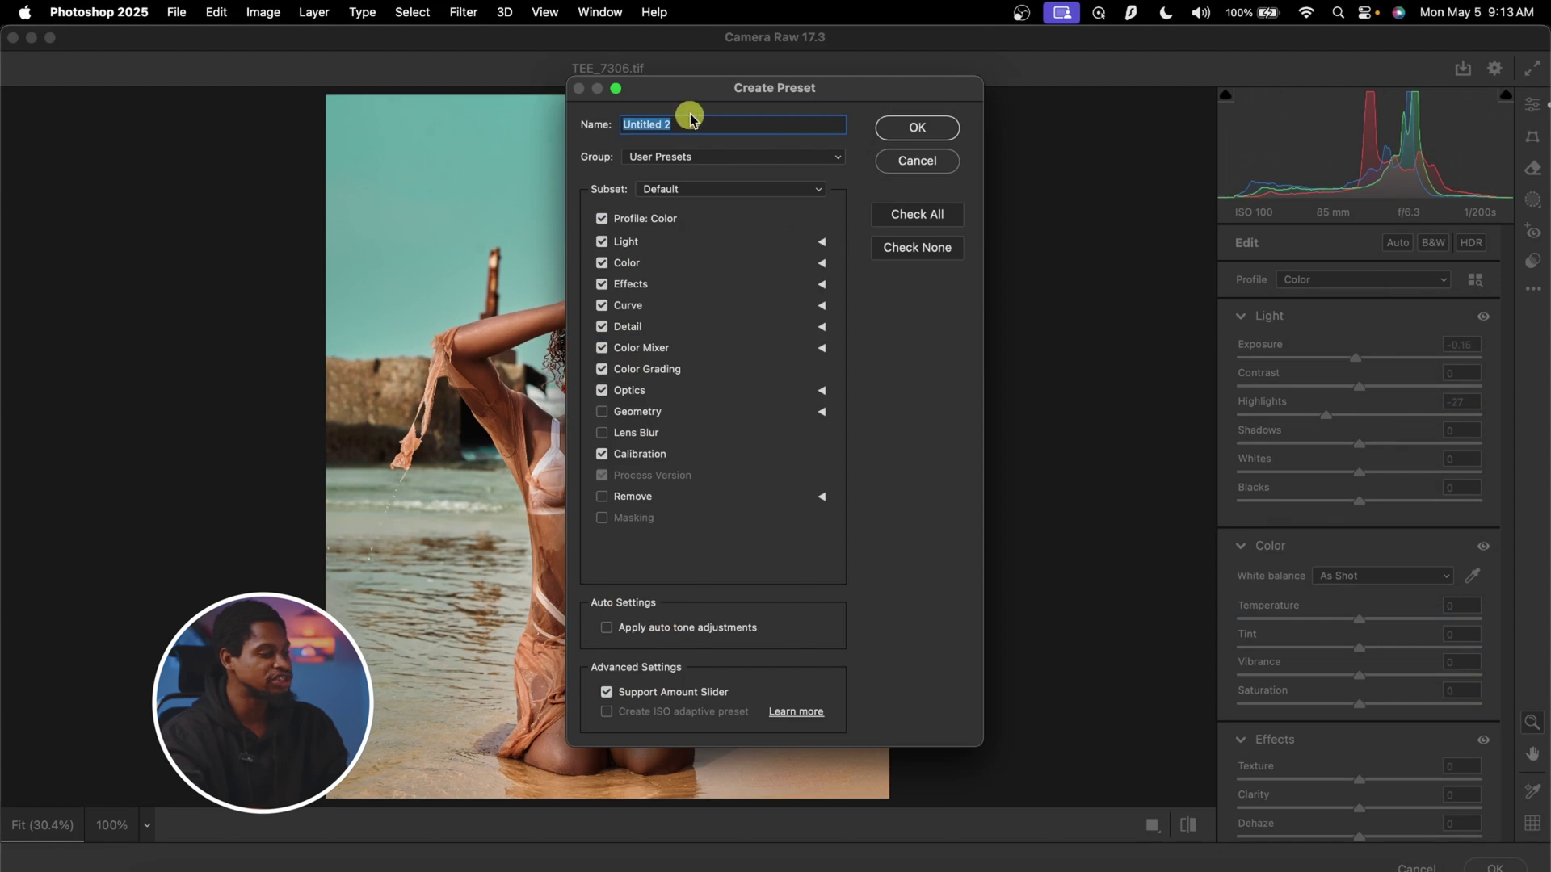
pyautogui.write('tee cine1')
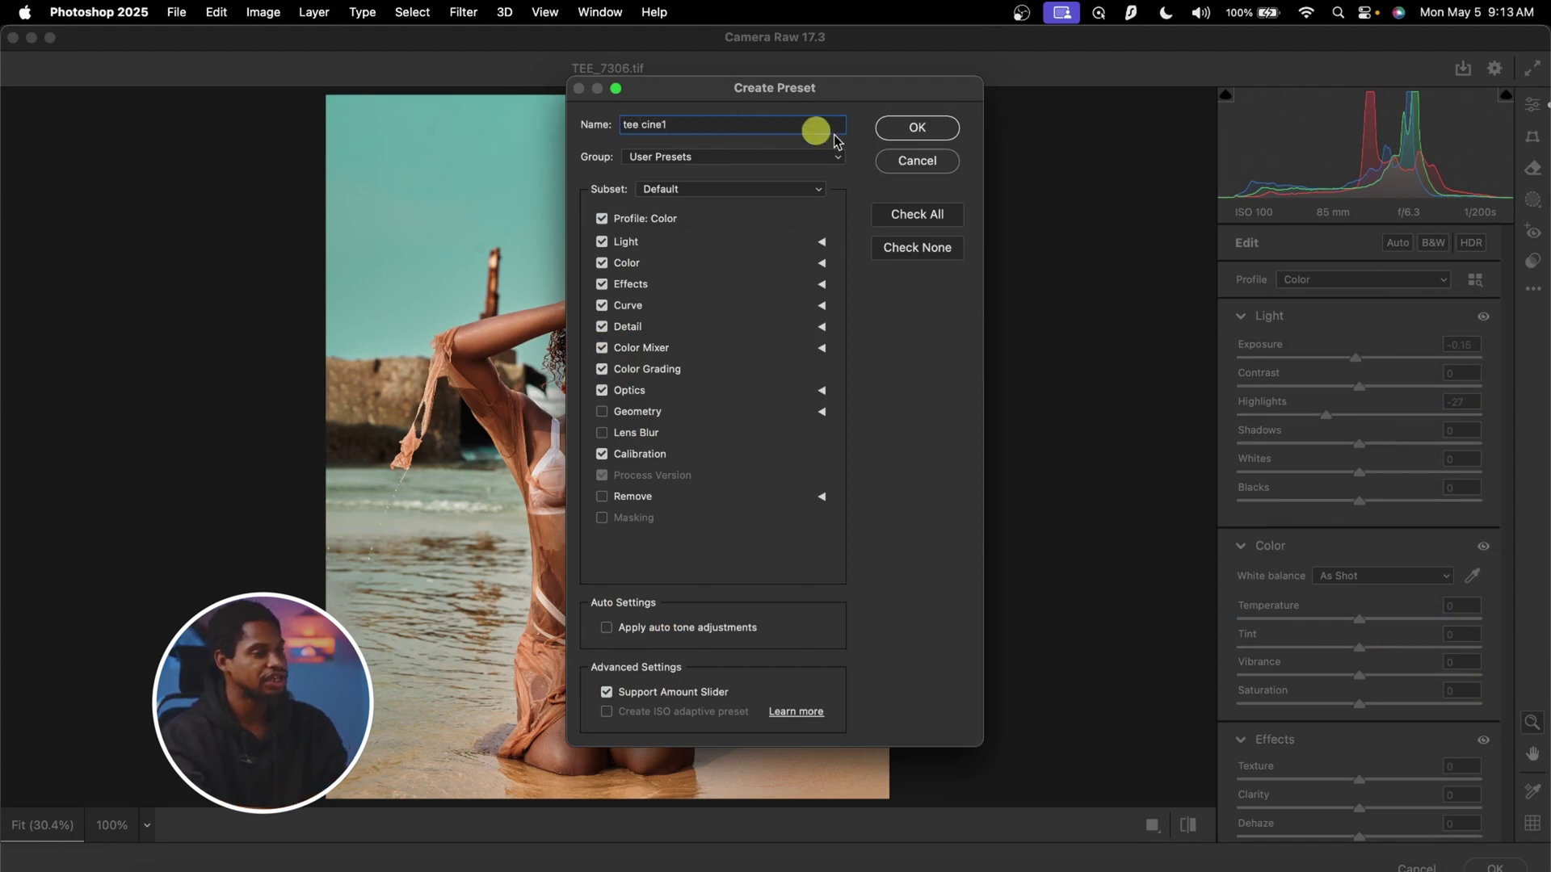
pyautogui.click(934, 127)
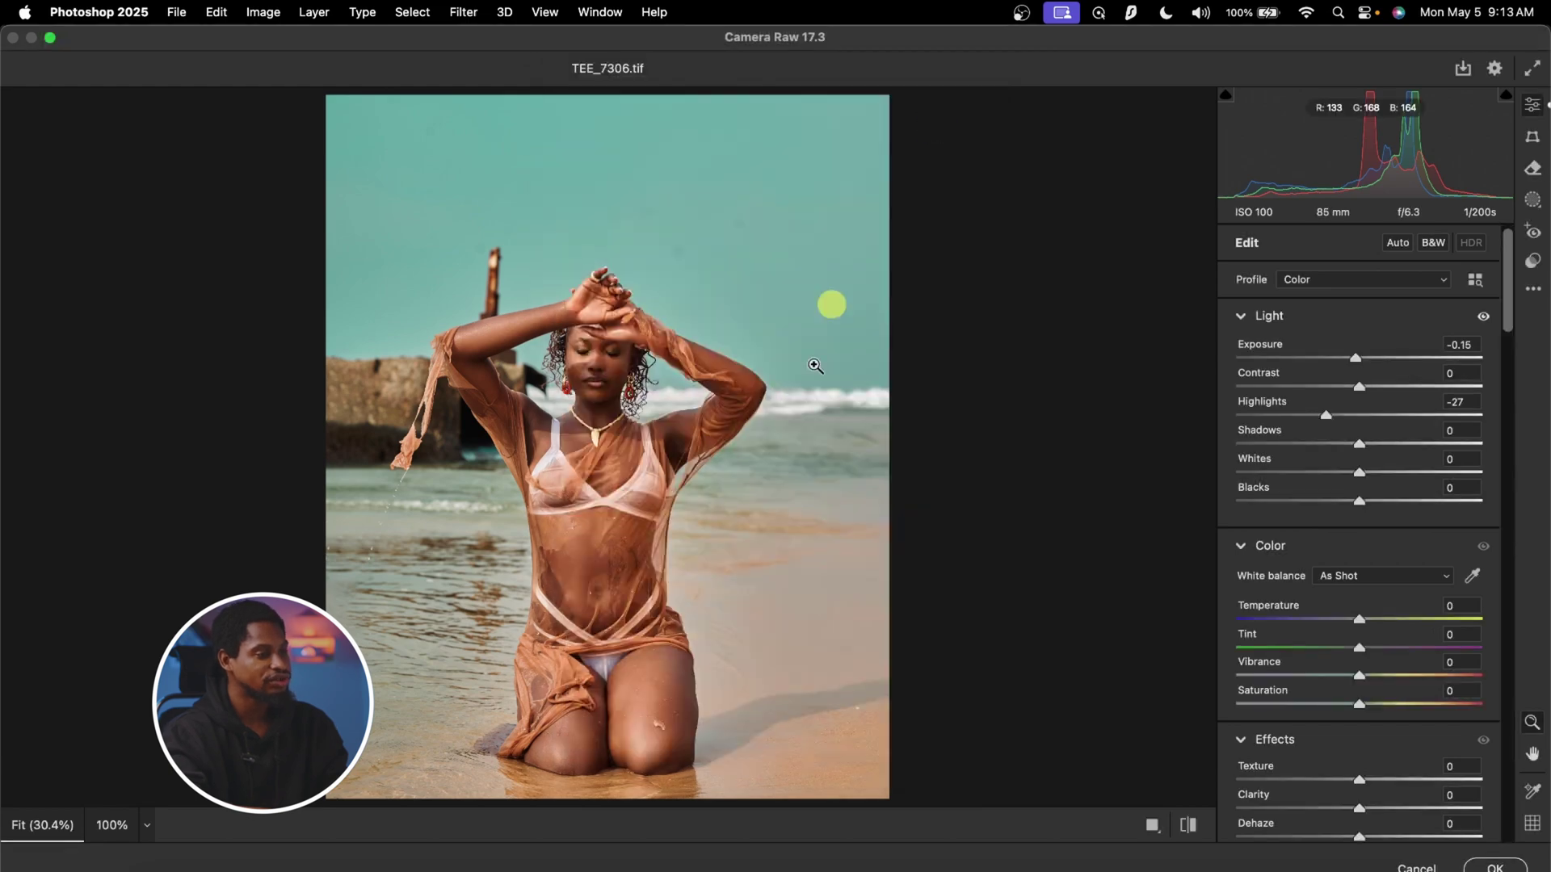
pyautogui.click(1418, 867)
pyautogui.click(910, 395)
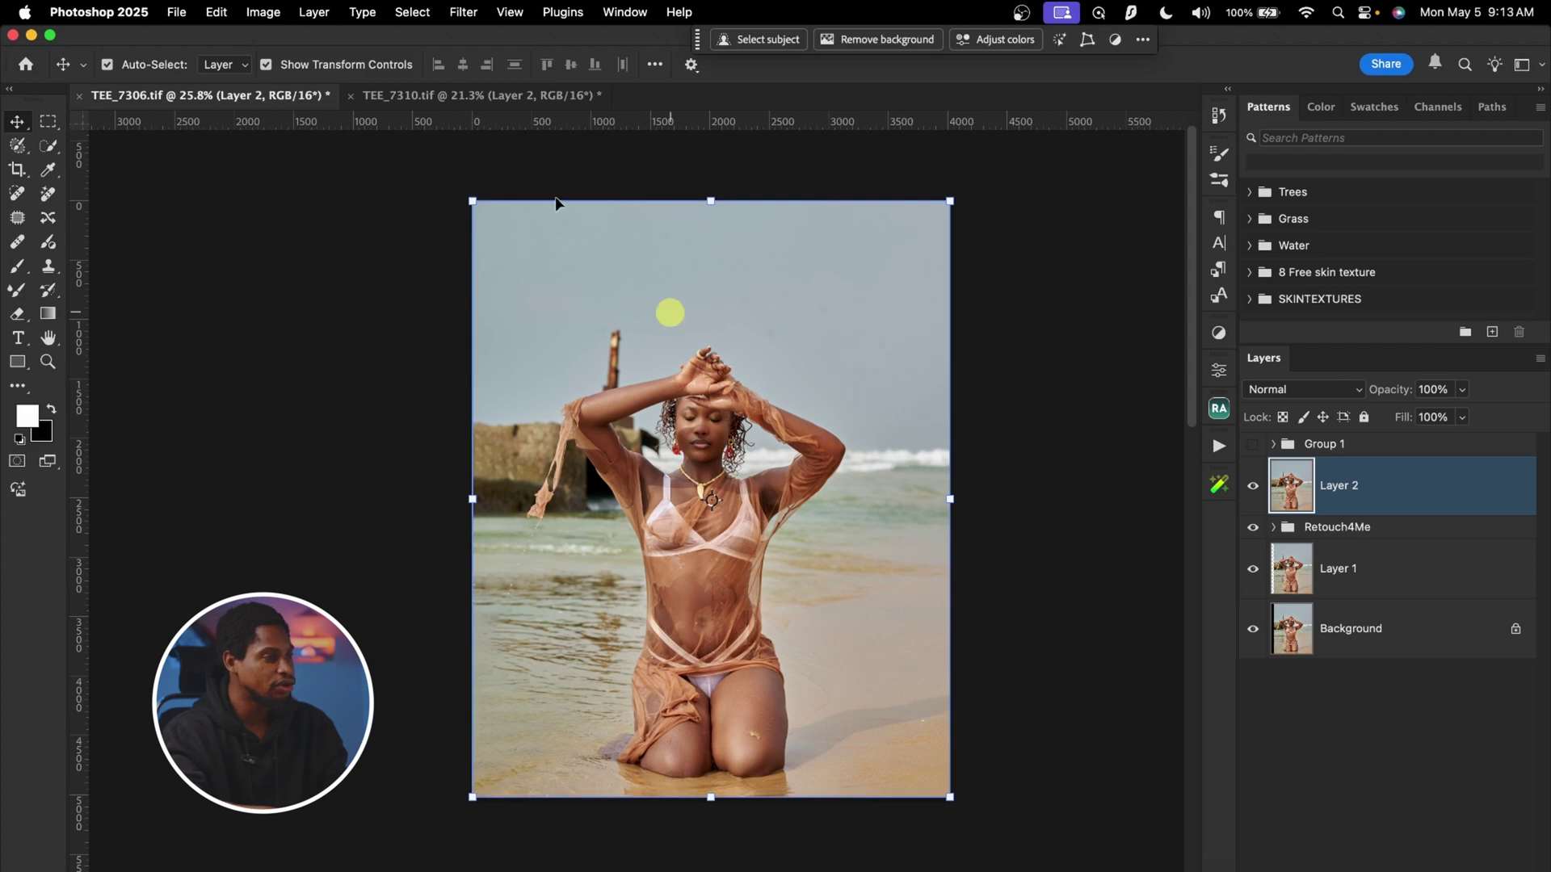
# Reopen Camera Raw Filter and apply the tee cine1 user preset to TEE_7306.
pyautogui.click(463, 11)
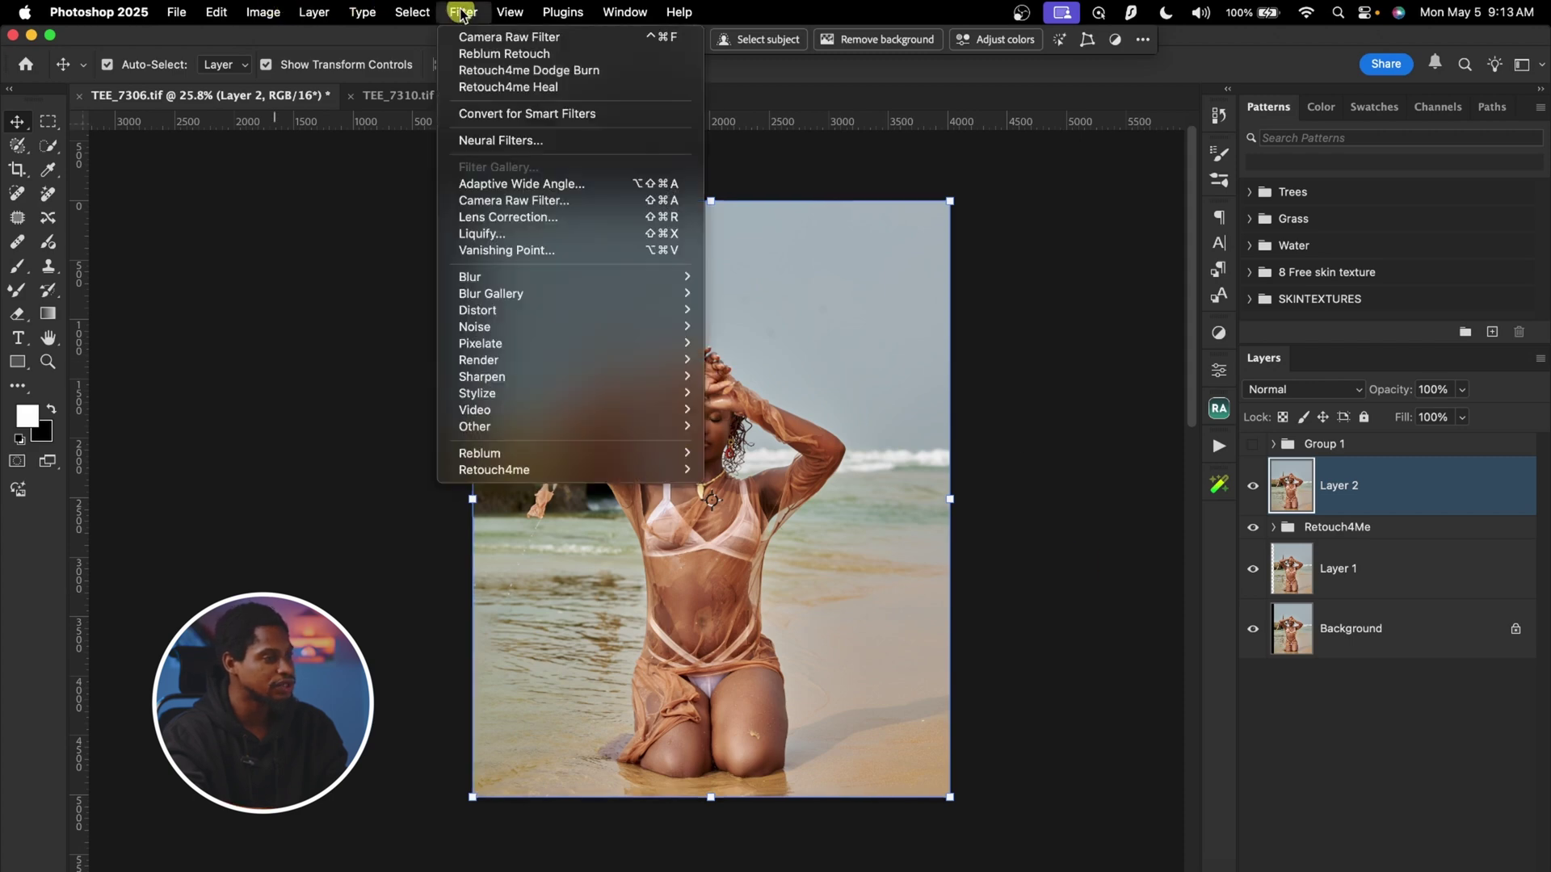
pyautogui.click(524, 200)
pyautogui.click(1533, 262)
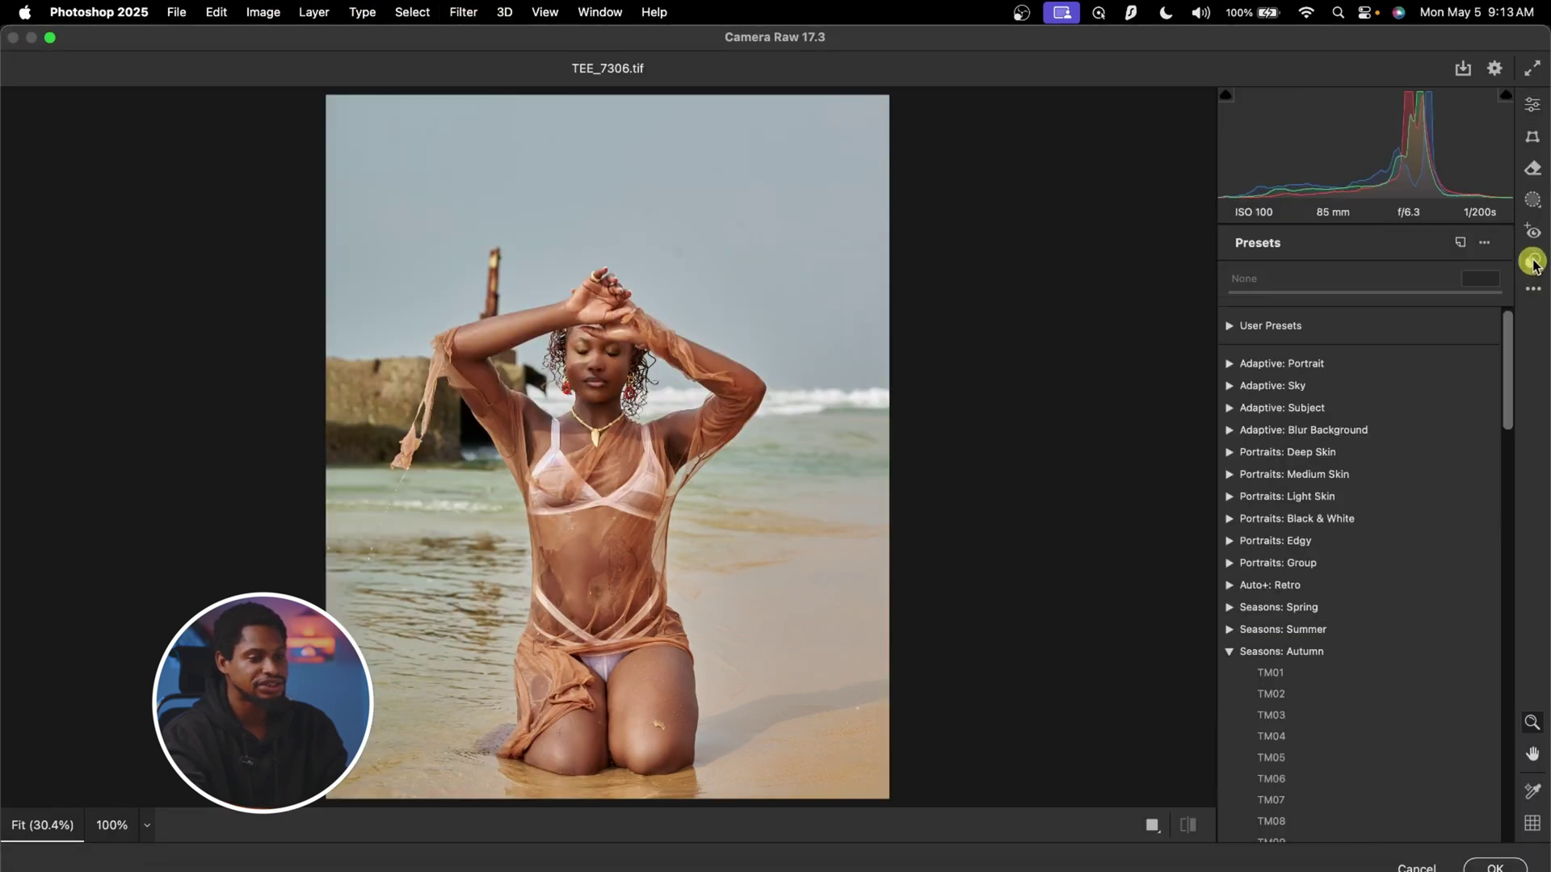
pyautogui.click(1230, 326)
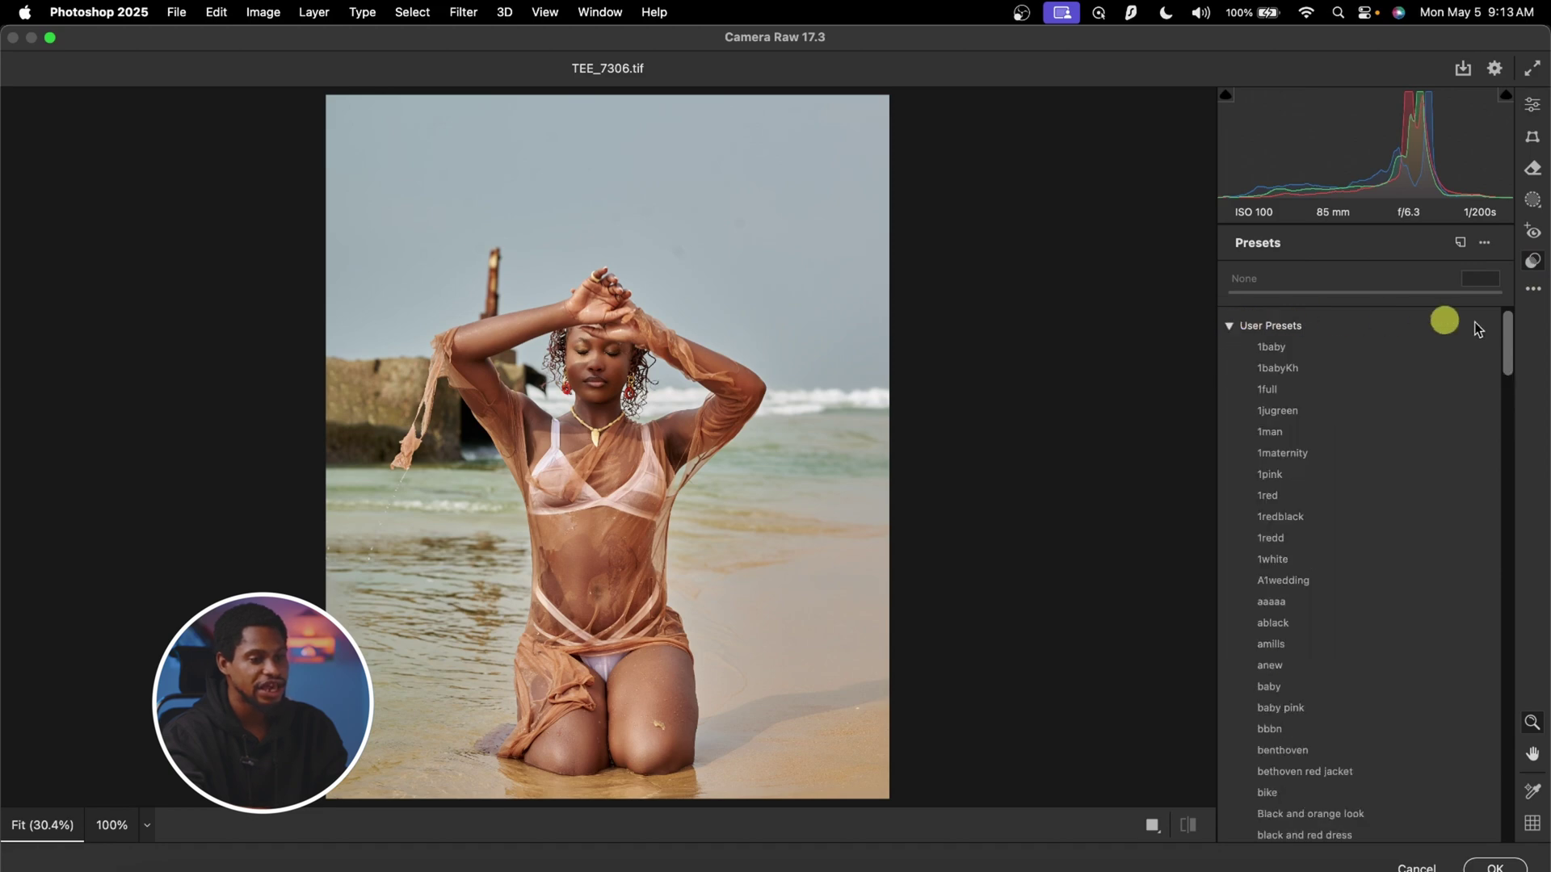
pyautogui.moveTo(1508, 349); pyautogui.dragTo(1510, 531)
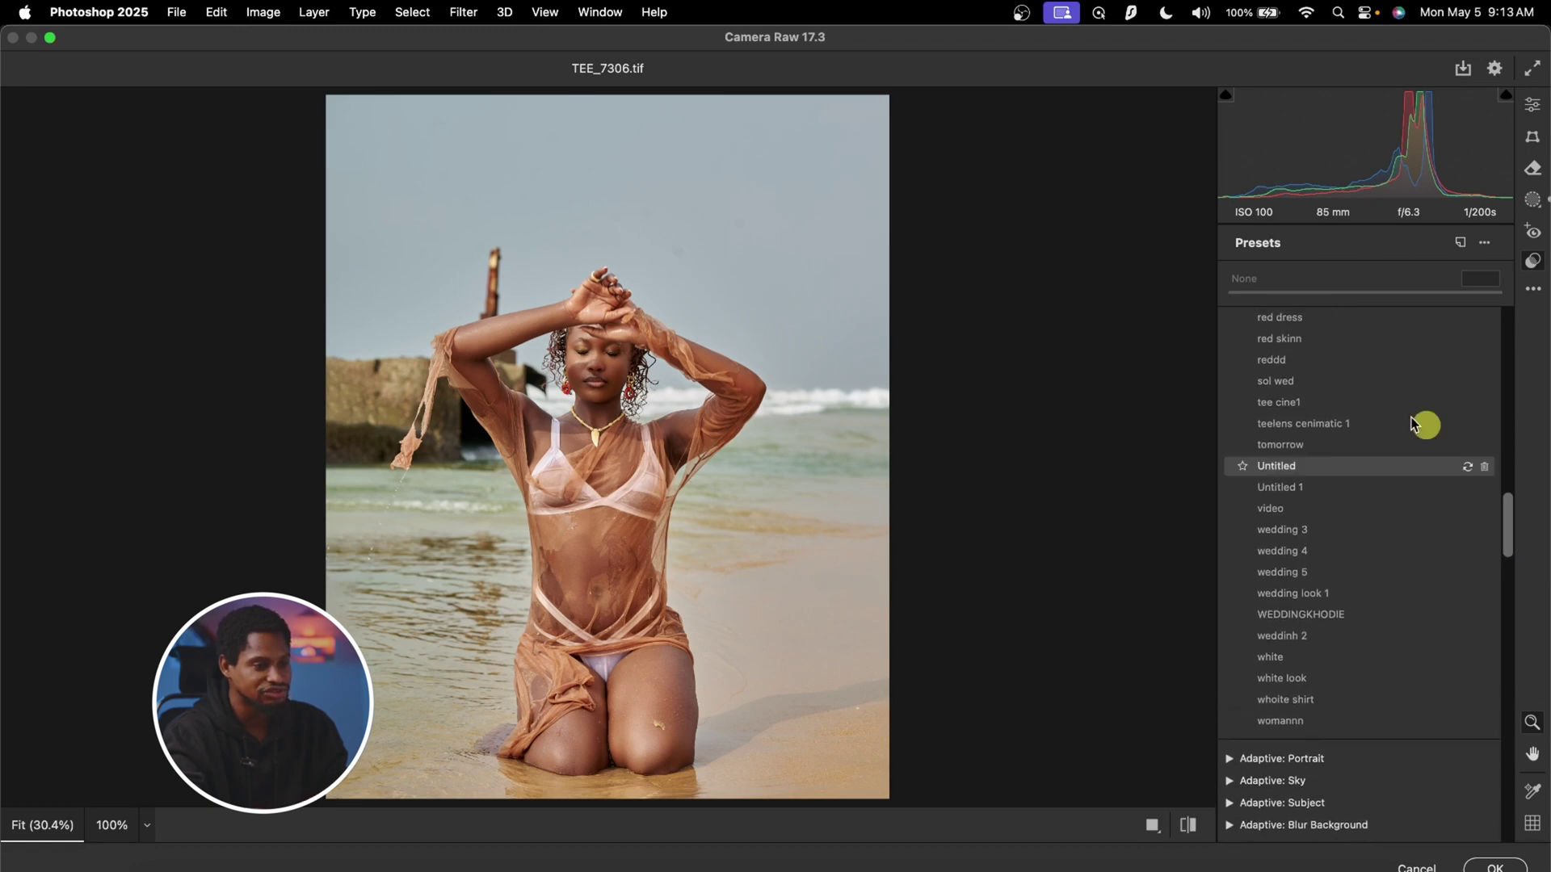
pyautogui.click(1287, 404)
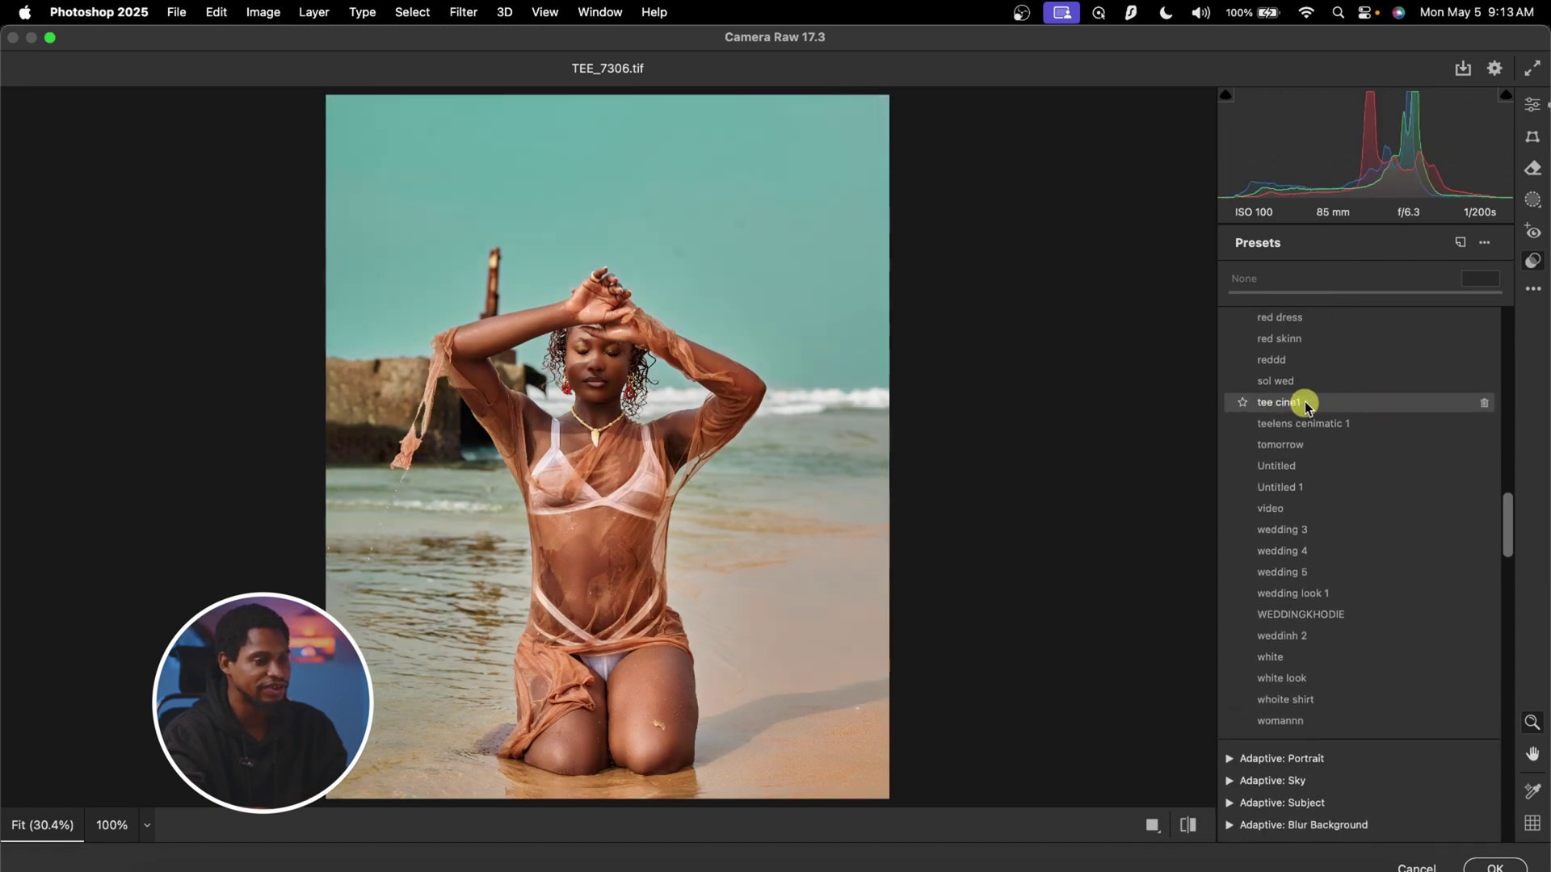
pyautogui.click(1305, 403)
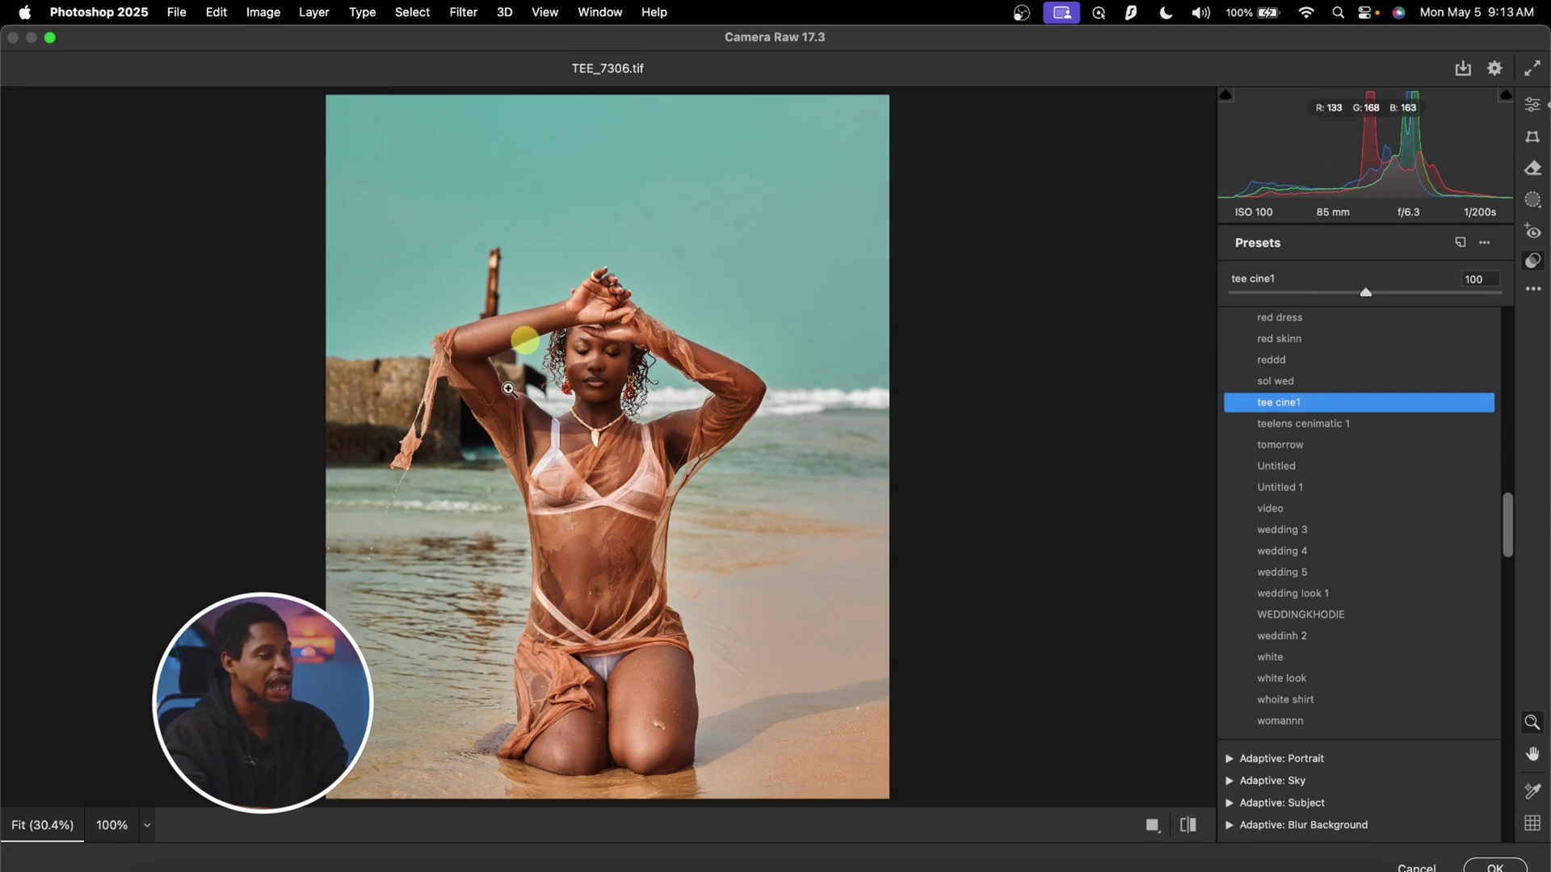
# Return to the Edit sliders and toggle the before/after view.
pyautogui.click(1534, 103)
pyautogui.press('\\')
pyautogui.press('\\')
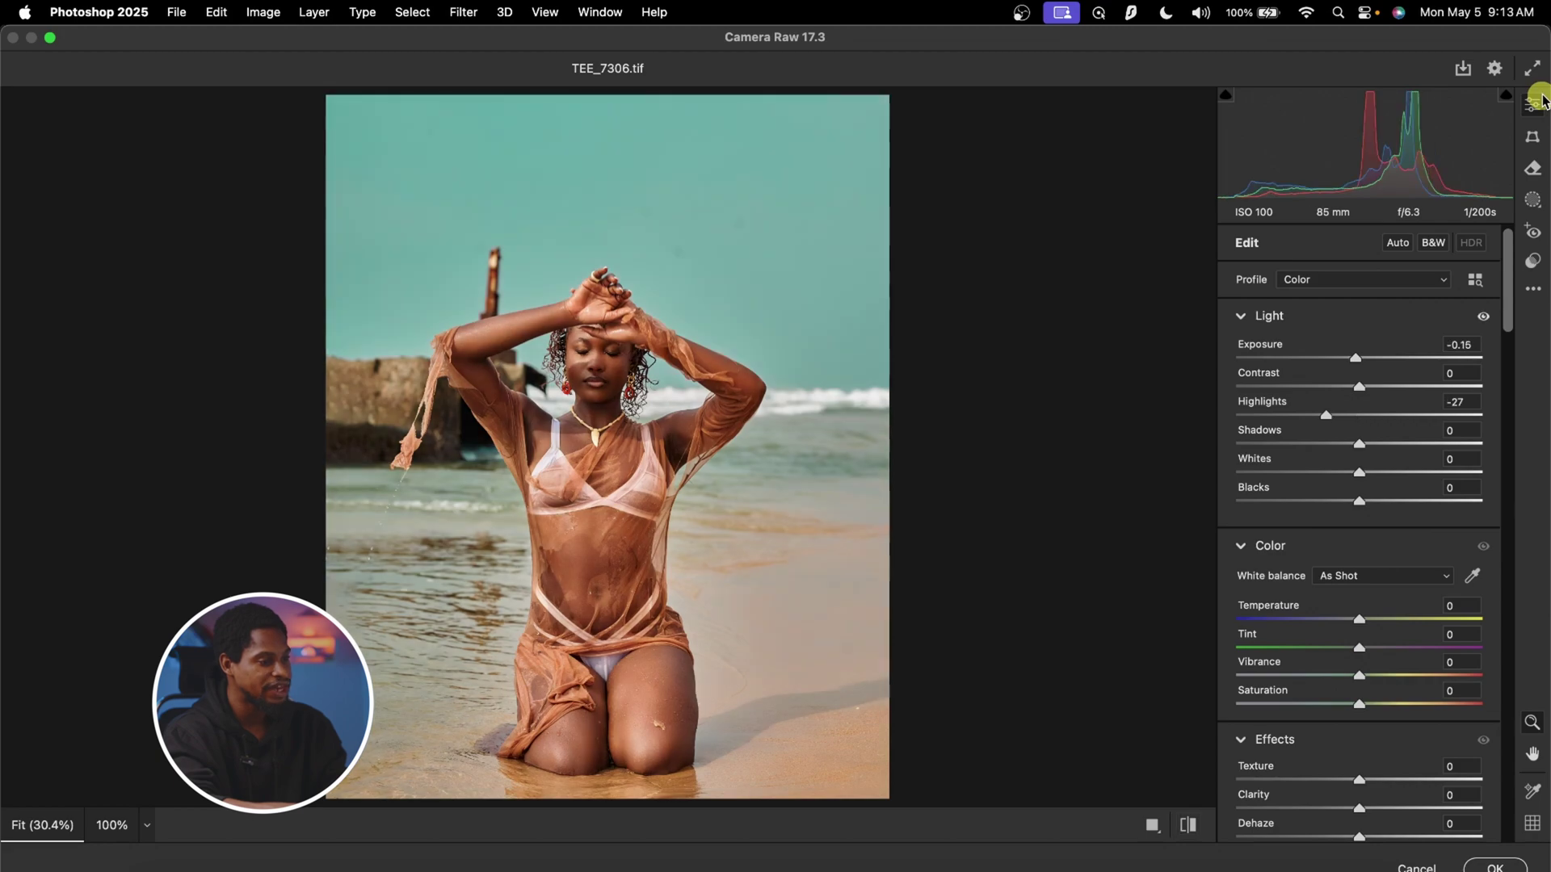
pyautogui.press('\\')
pyautogui.press('\\')
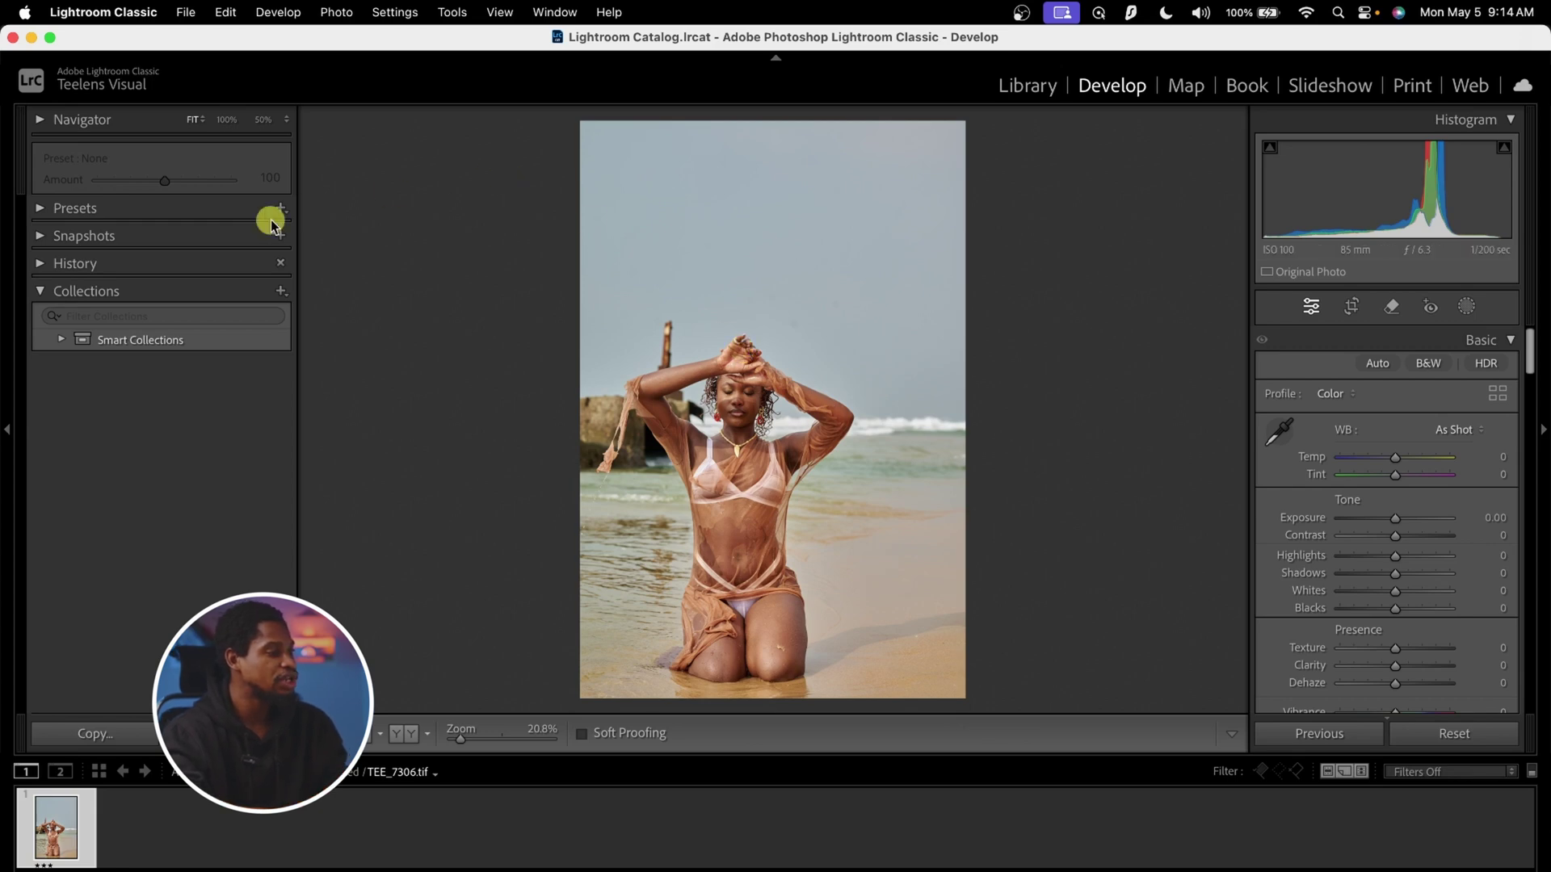
# Expand the Develop Presets panel and bring up its add-preset options.
pyautogui.click(41, 210)
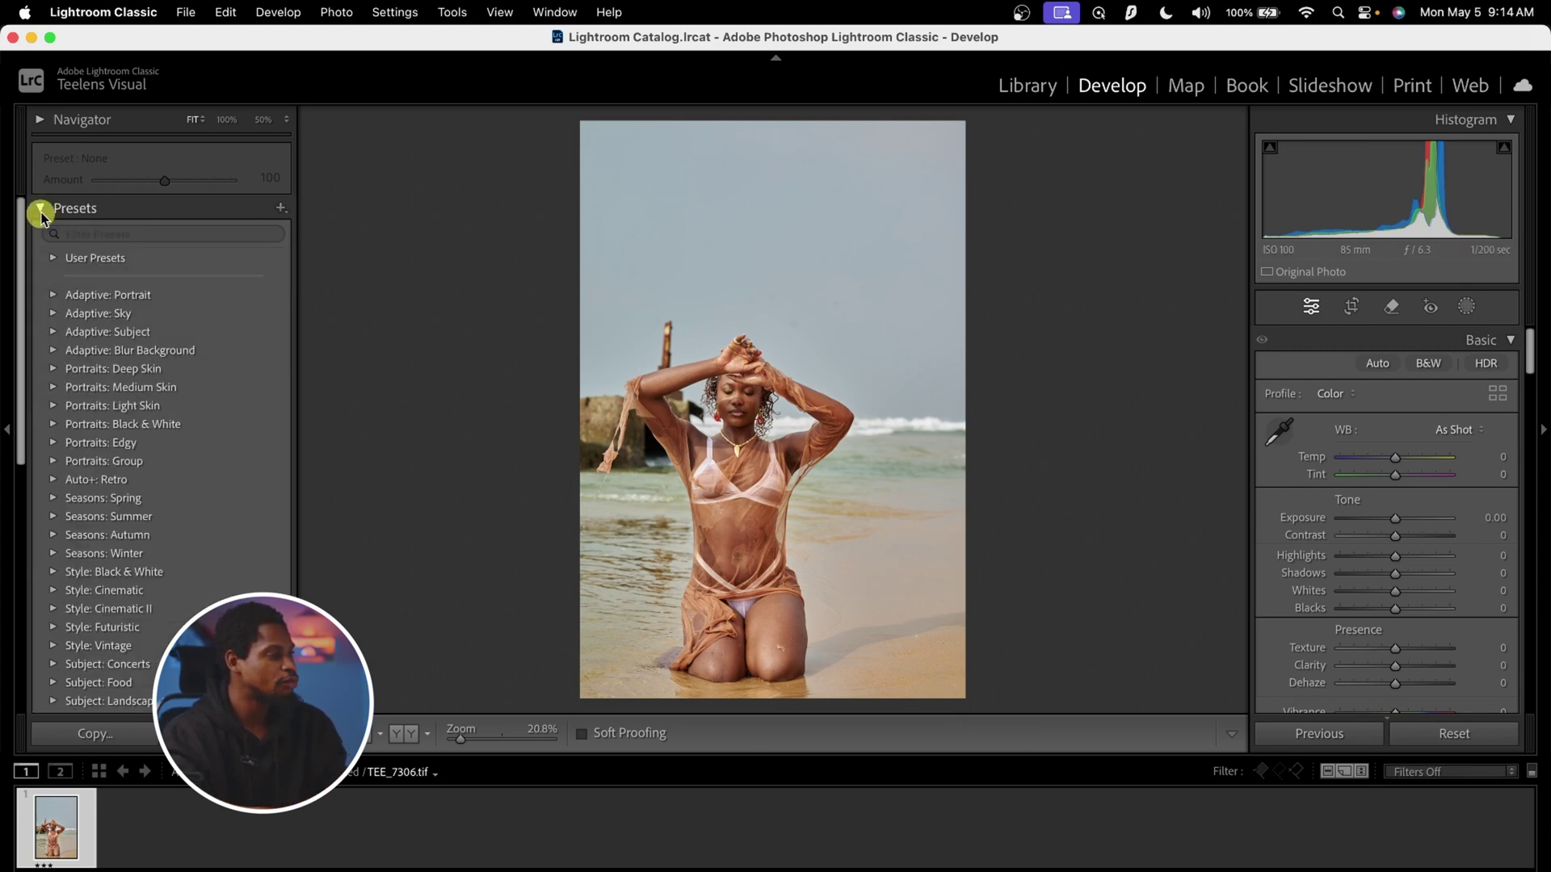
pyautogui.click(281, 209)
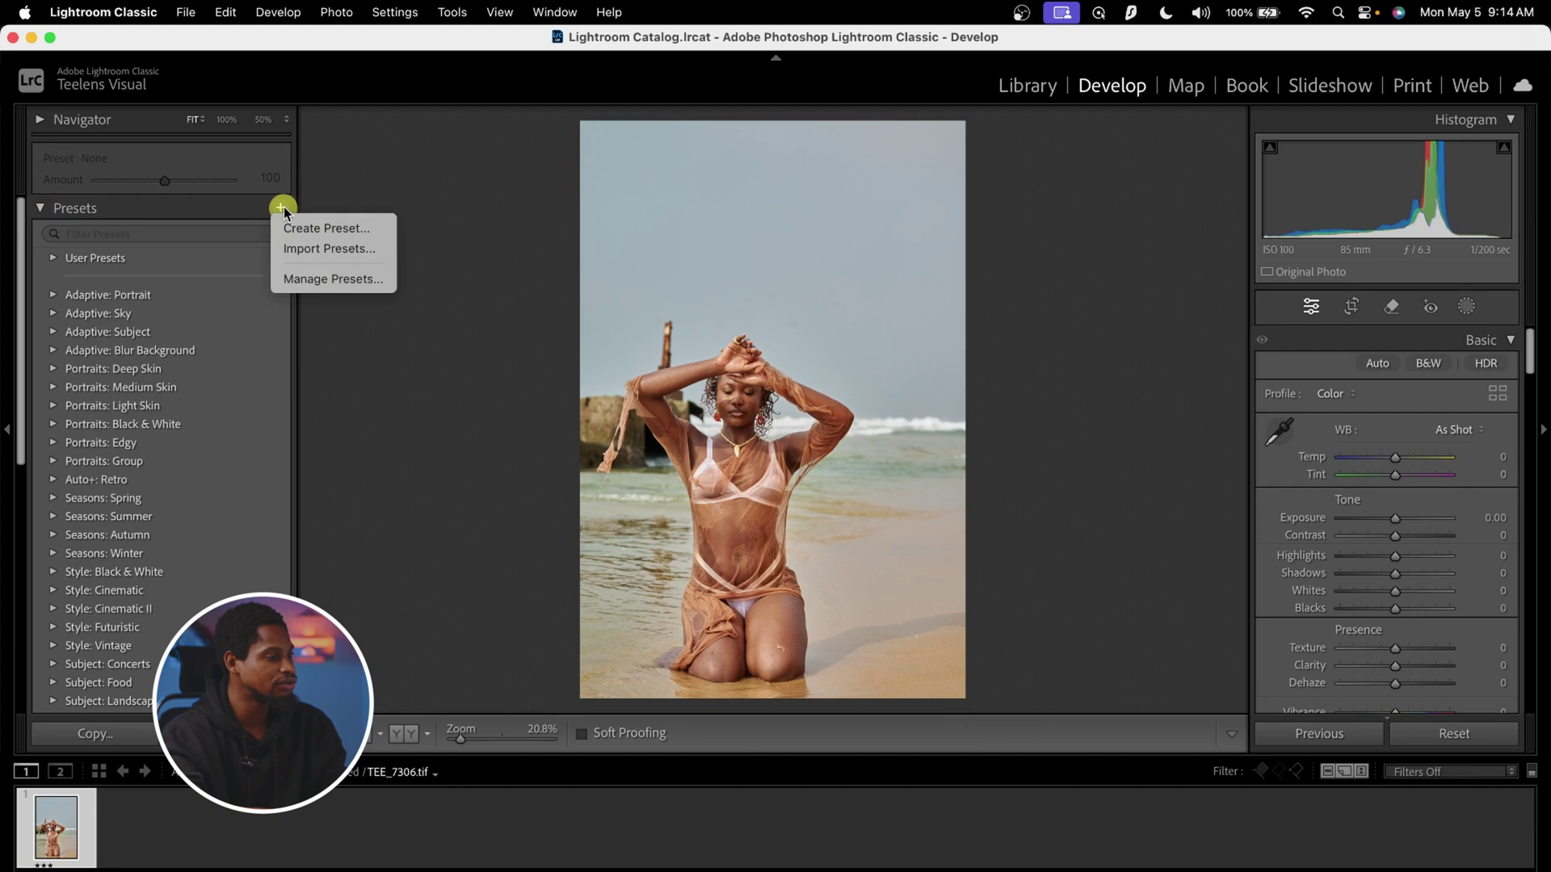
# Import Tee cine.xmp from VIDEO COLOR GRADE as a Lightroom preset.
pyautogui.click(336, 250)
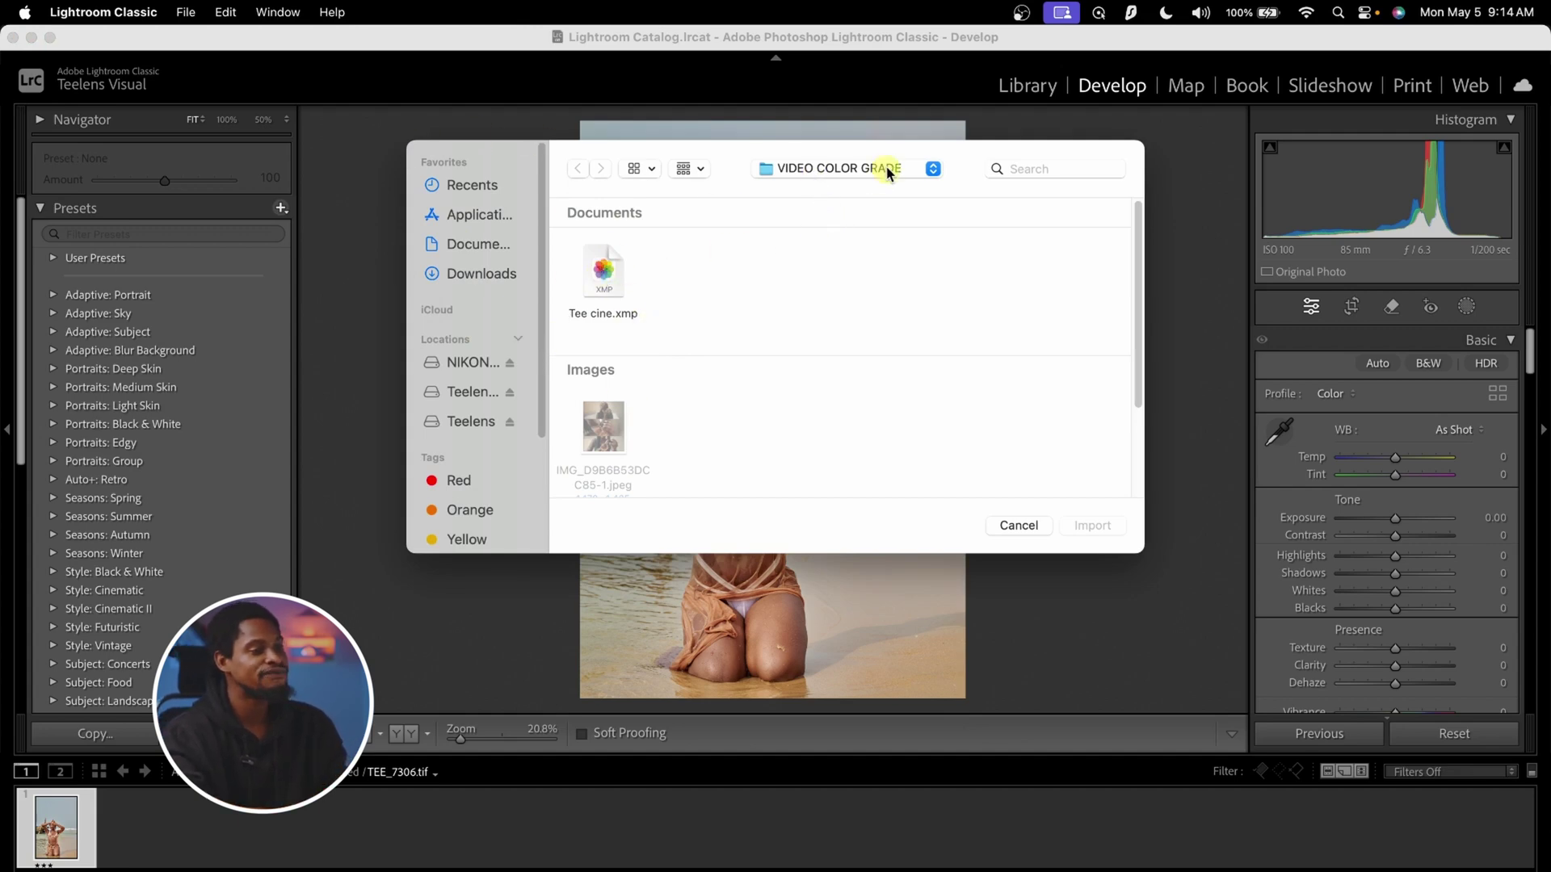
pyautogui.click(604, 271)
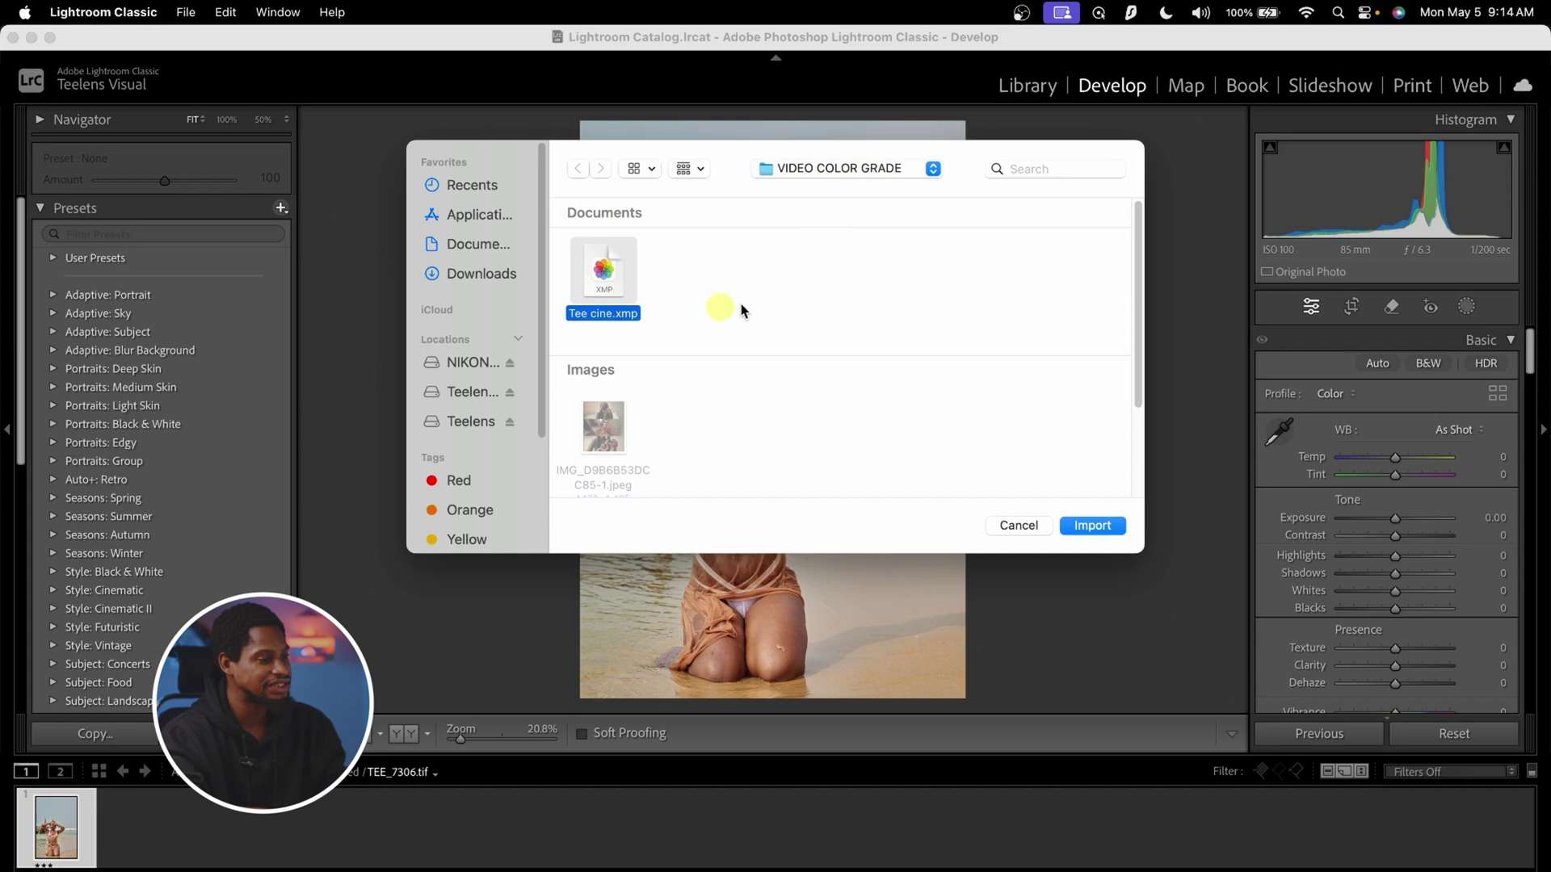
pyautogui.click(1102, 527)
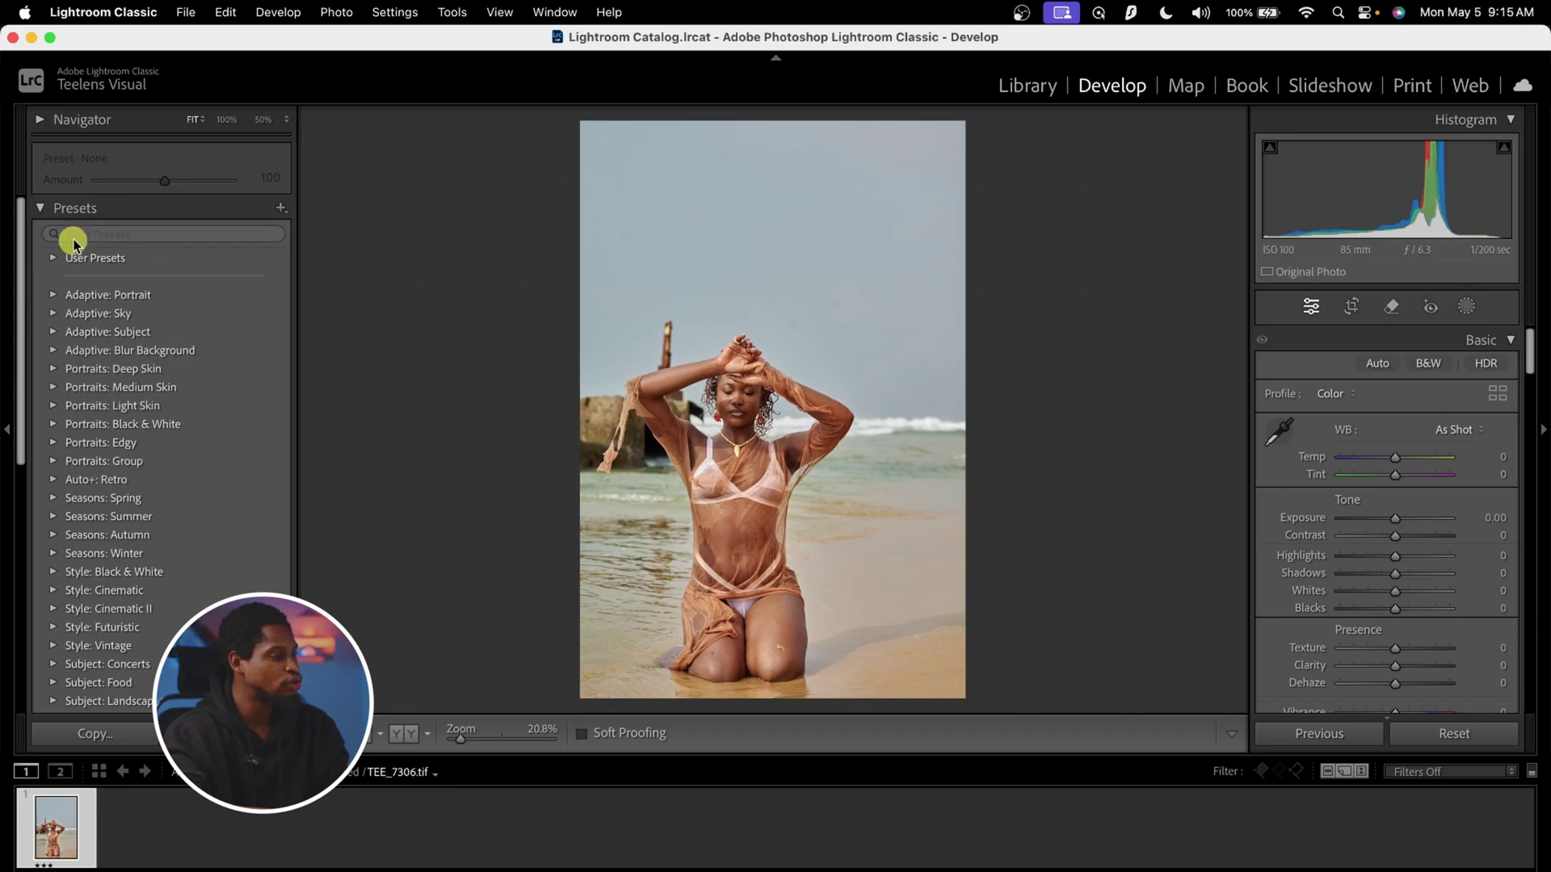
# Apply the tee cine1 preset to TEE_7306, inspect it zoomed, and compare before/after.
pyautogui.click(53, 259)
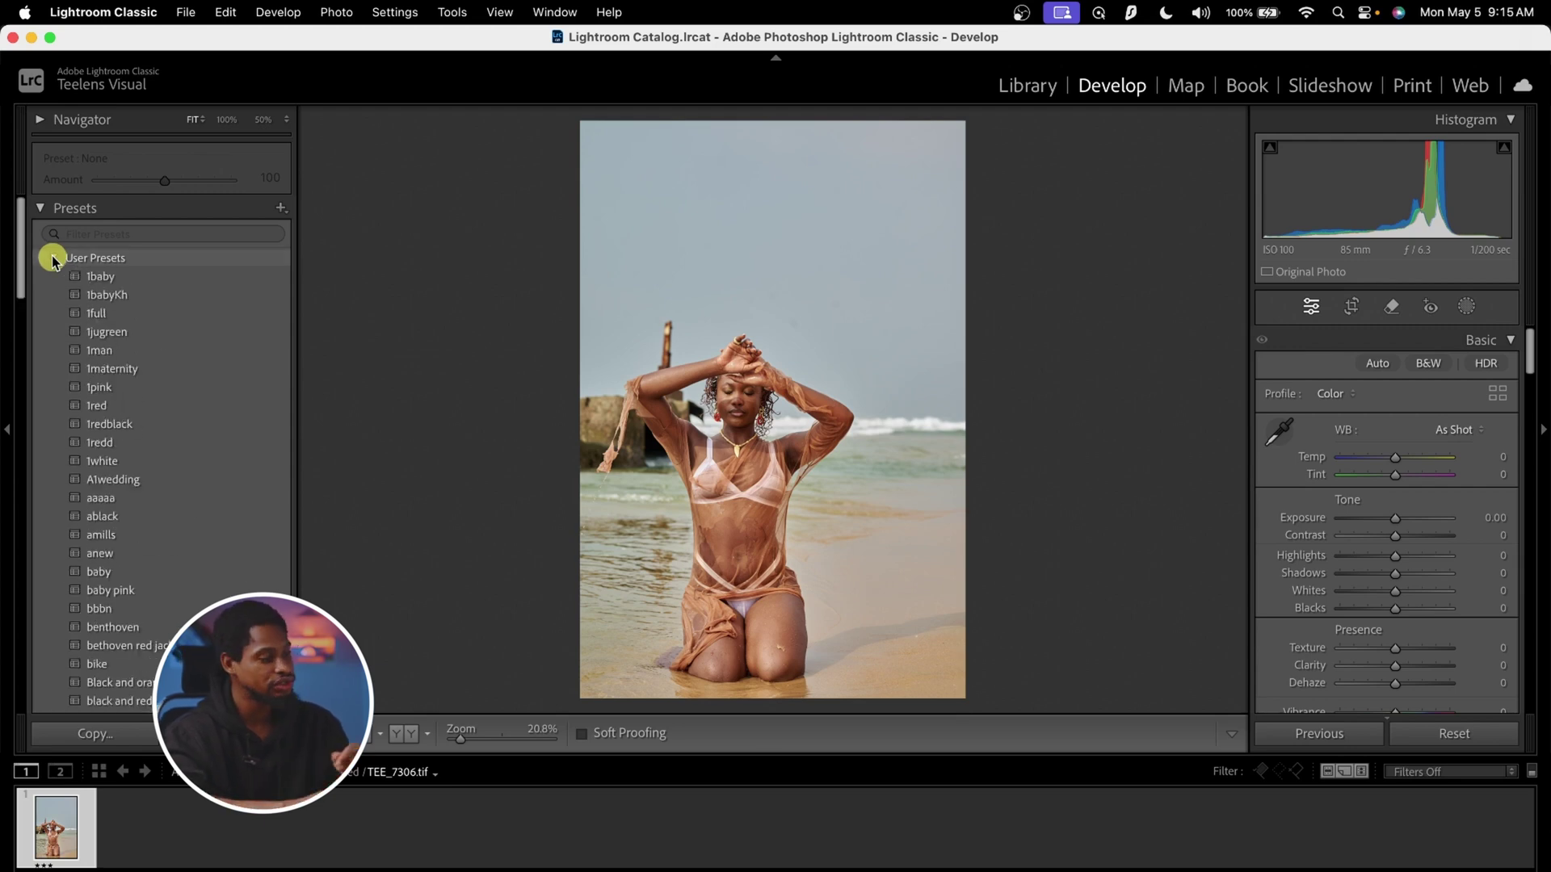
pyautogui.scroll(-15, 29, 437)
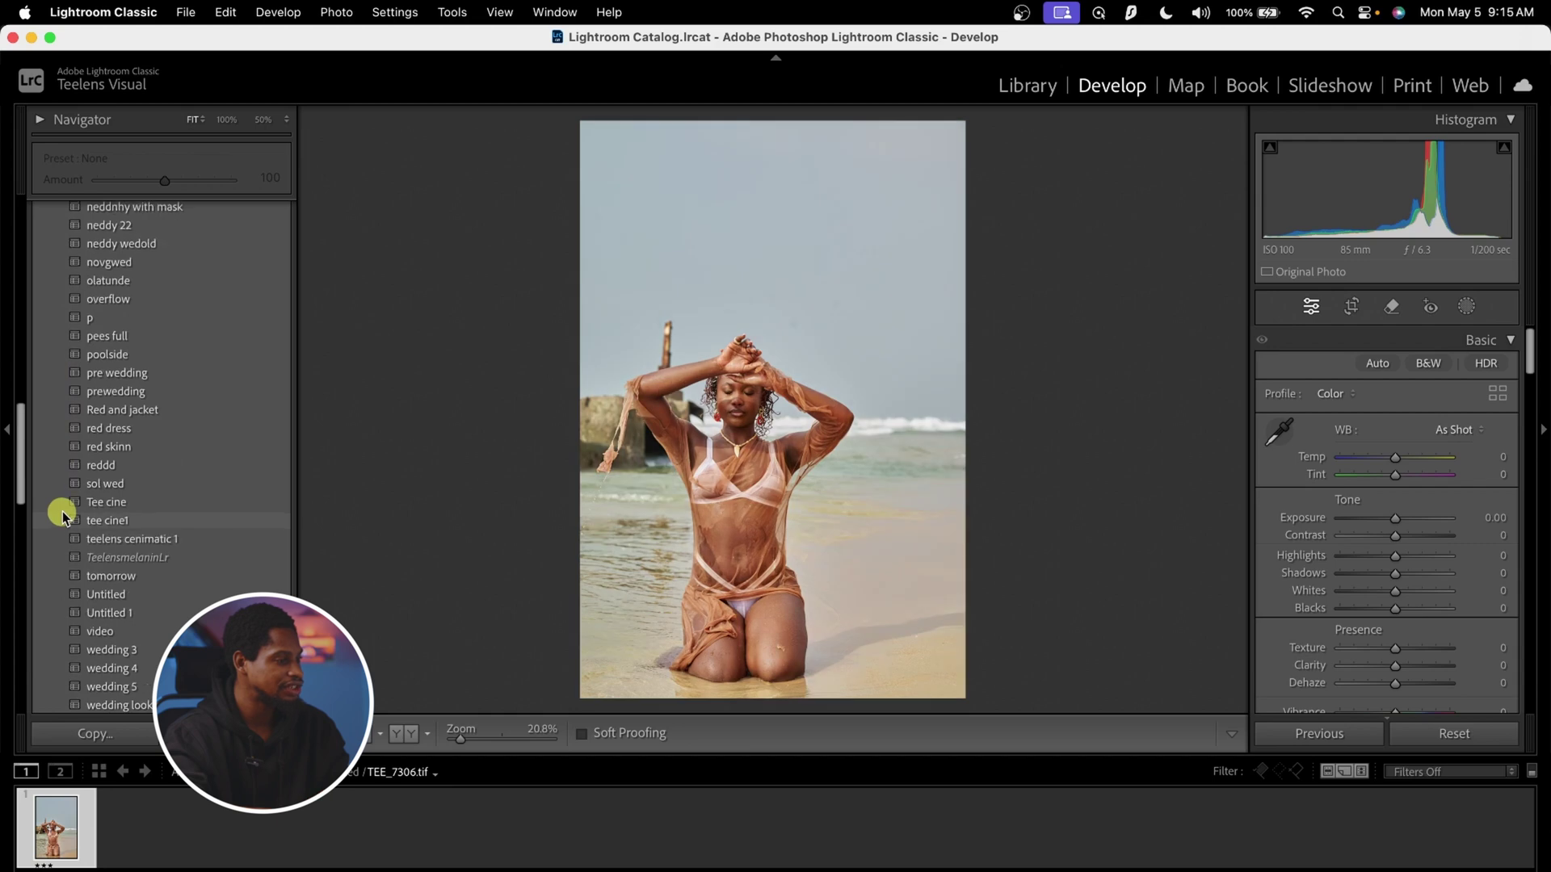
pyautogui.click(109, 529)
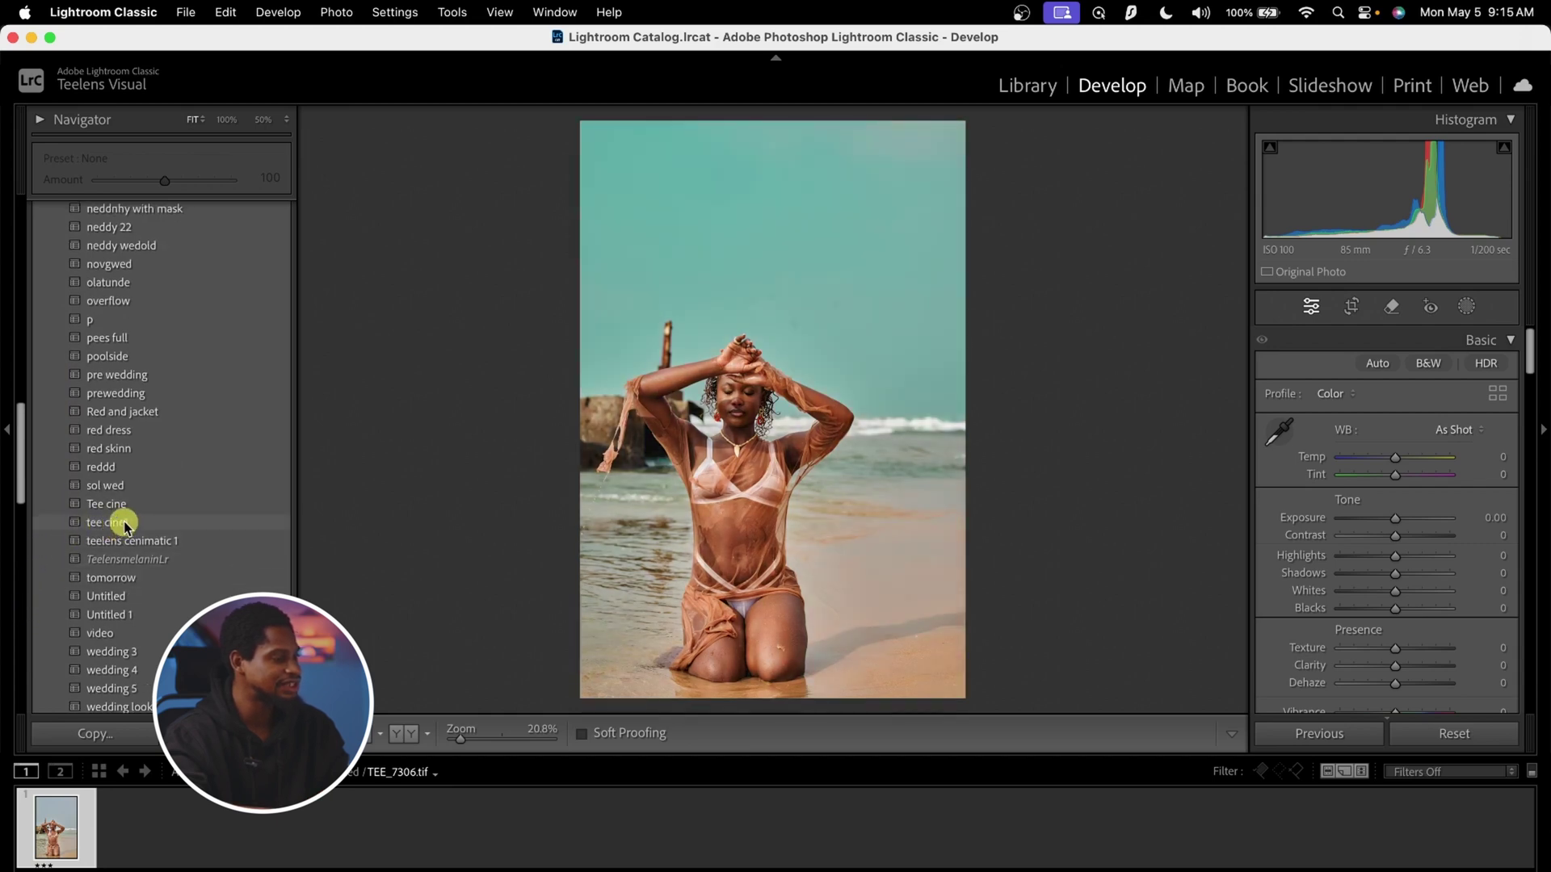
pyautogui.click(176, 522)
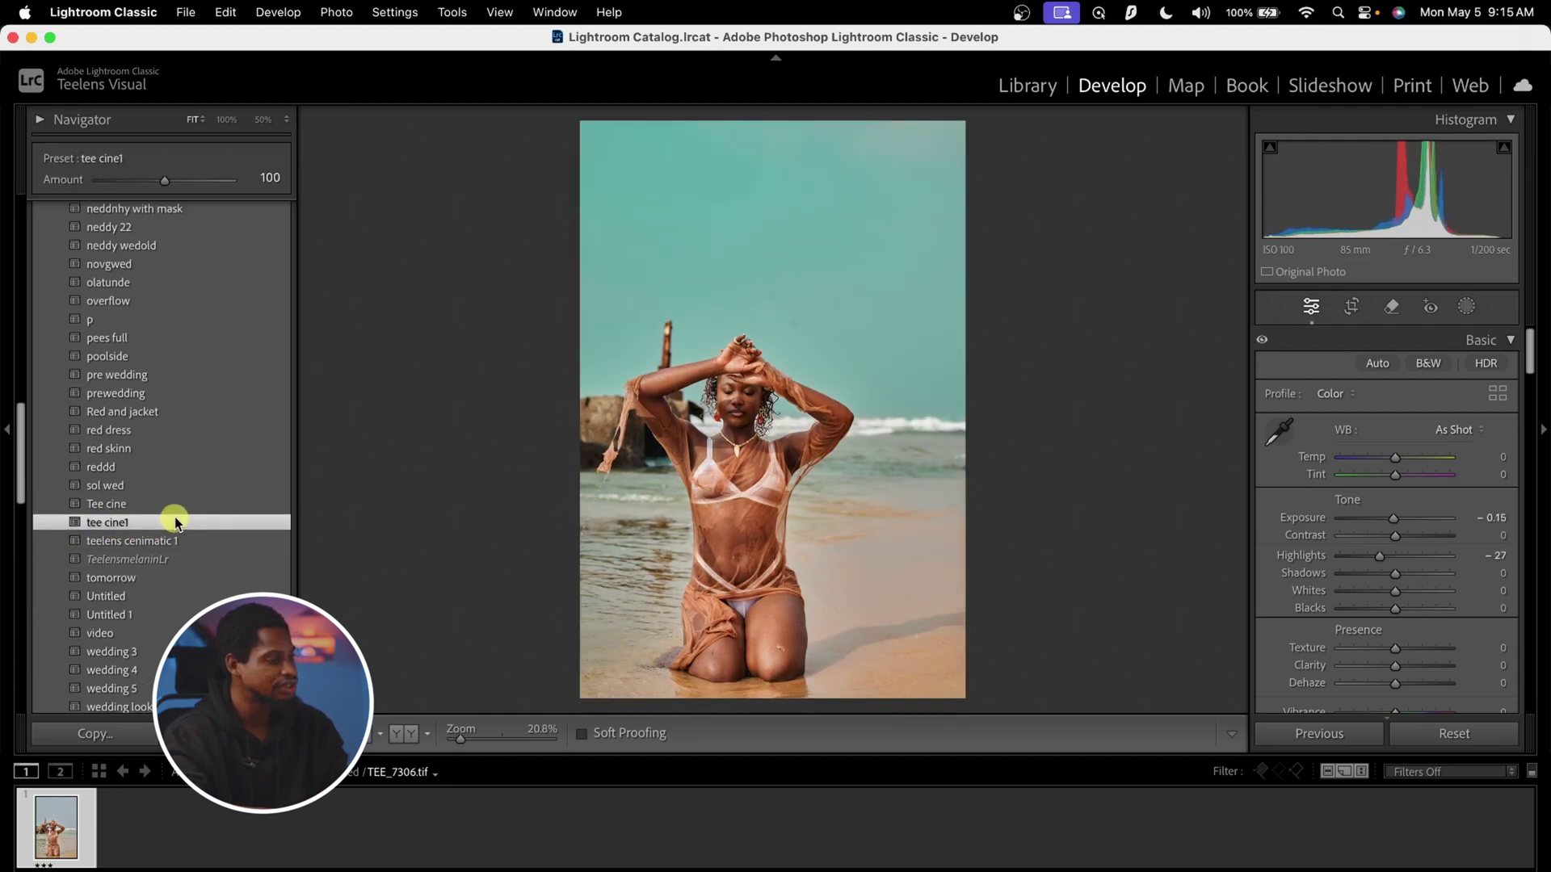
pyautogui.click(808, 370)
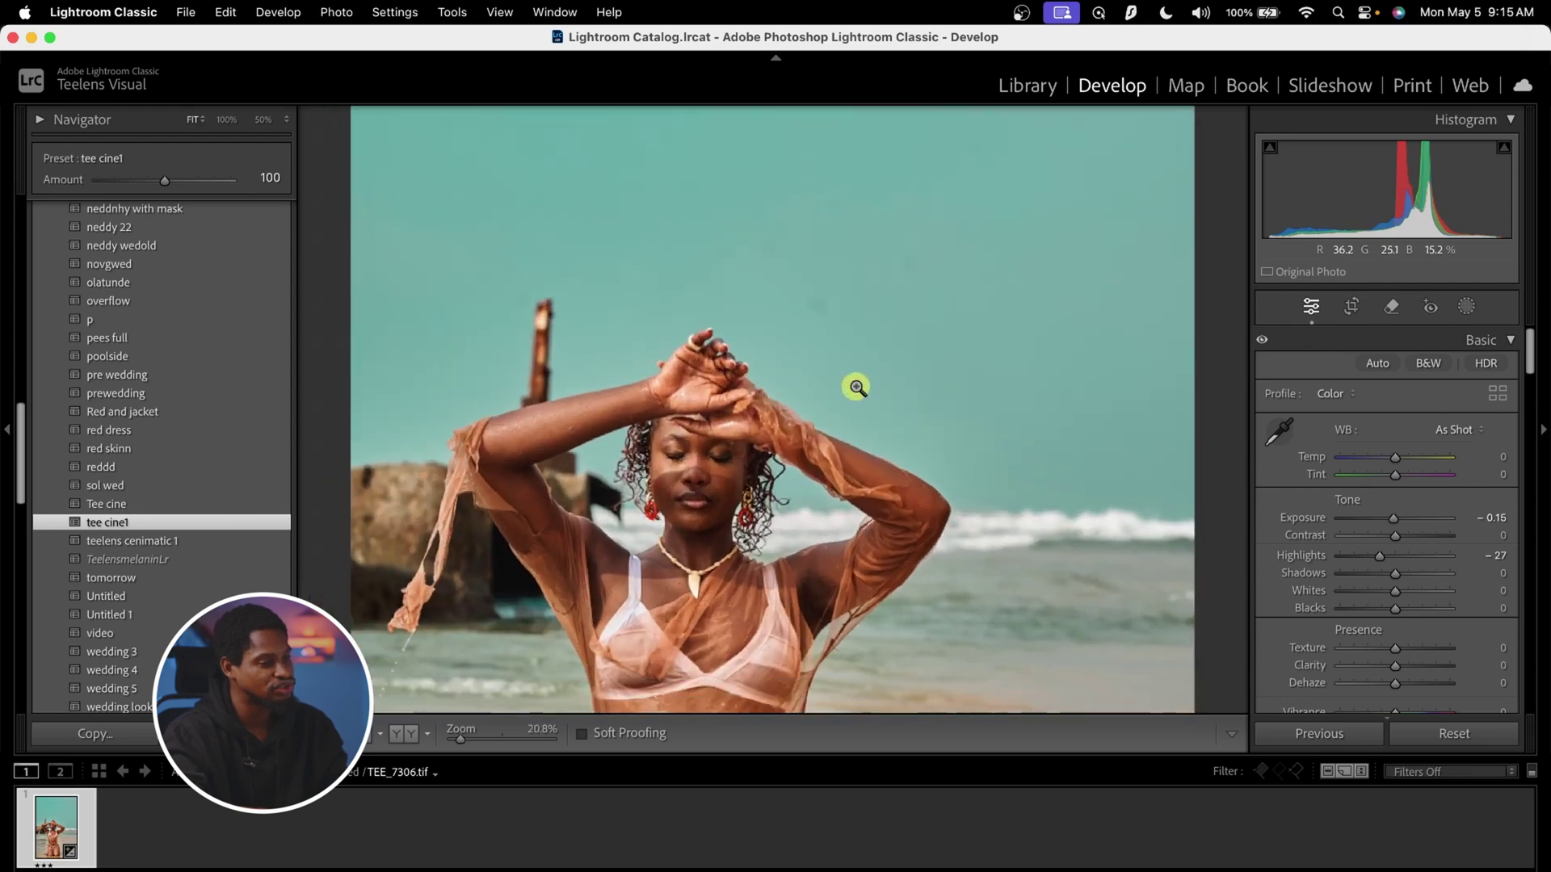
pyautogui.click(812, 472)
pyautogui.press('\\')
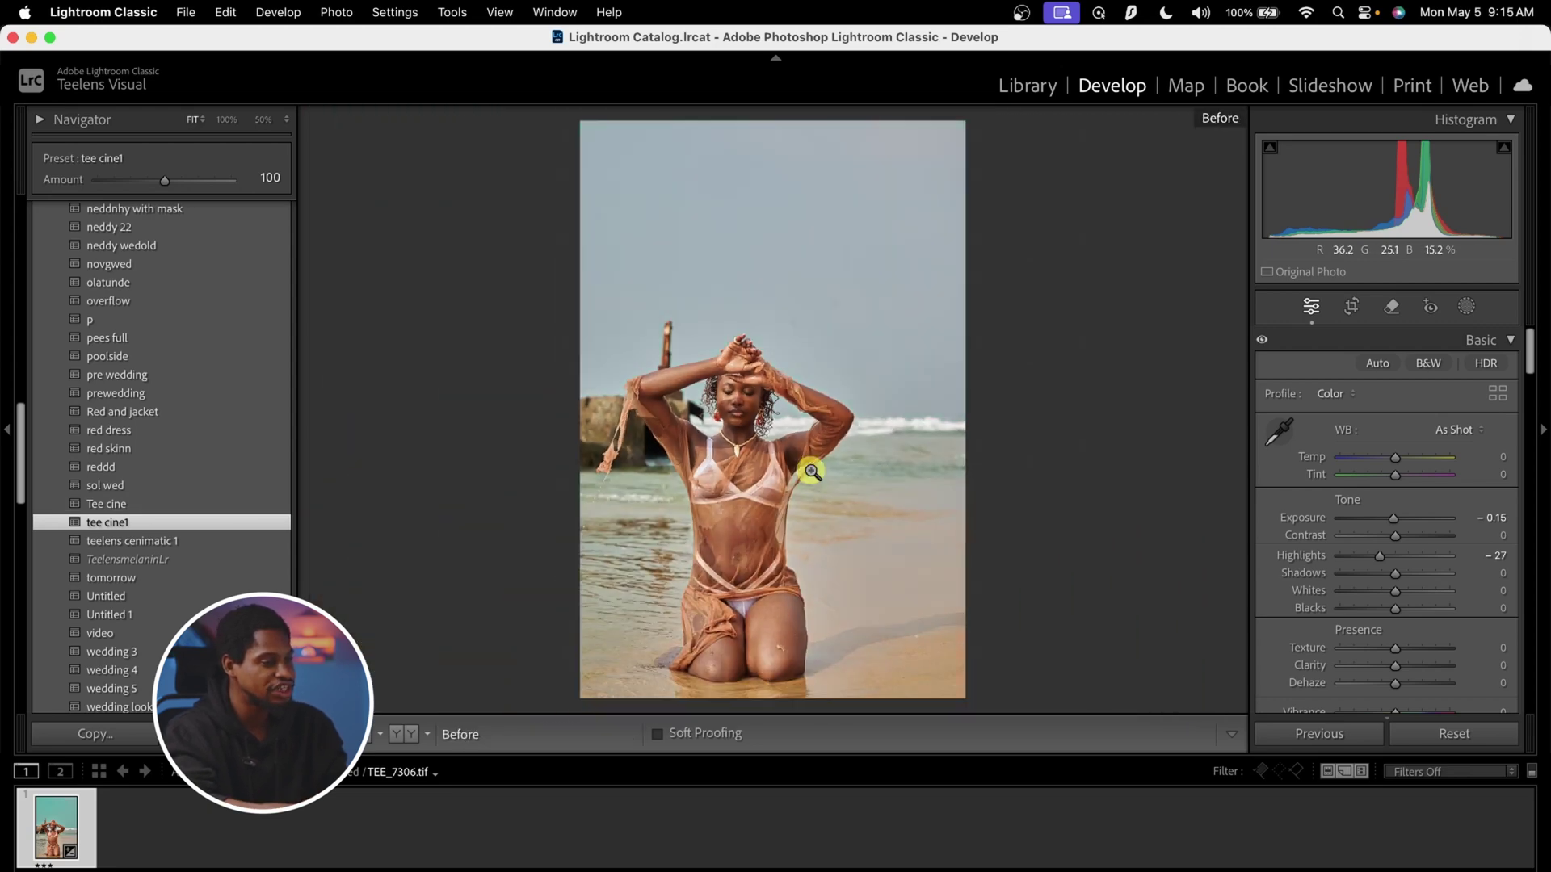
pyautogui.press('\\')
pyautogui.press('\\')
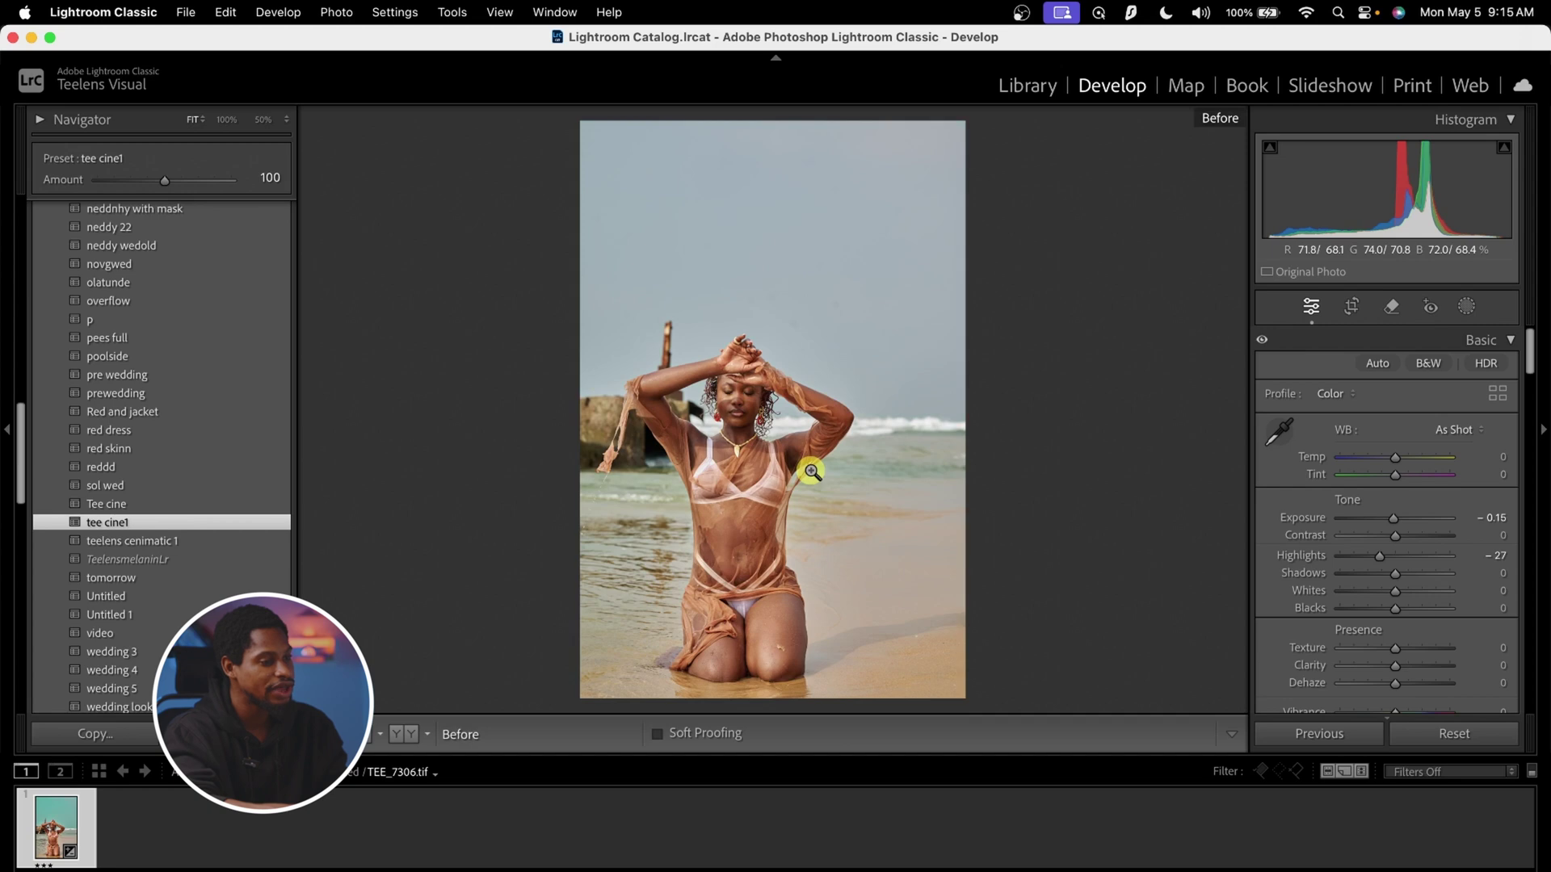
pyautogui.press('\\')
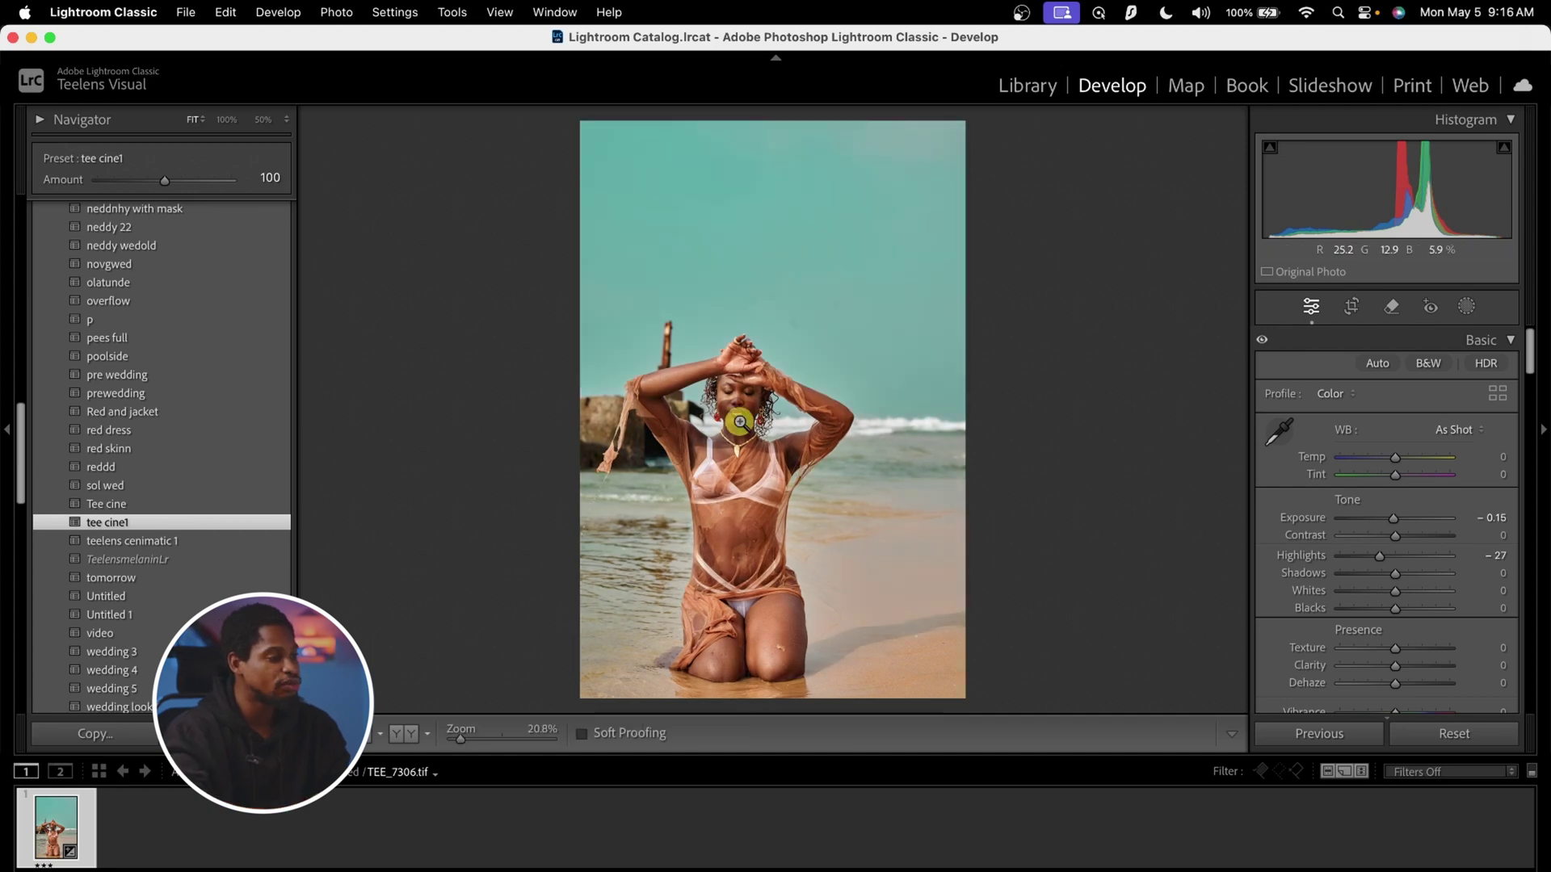
# Set the preset Amount to 70 and lower Exposure to about -0.45.
pyautogui.moveTo(170, 185); pyautogui.dragTo(139, 185)
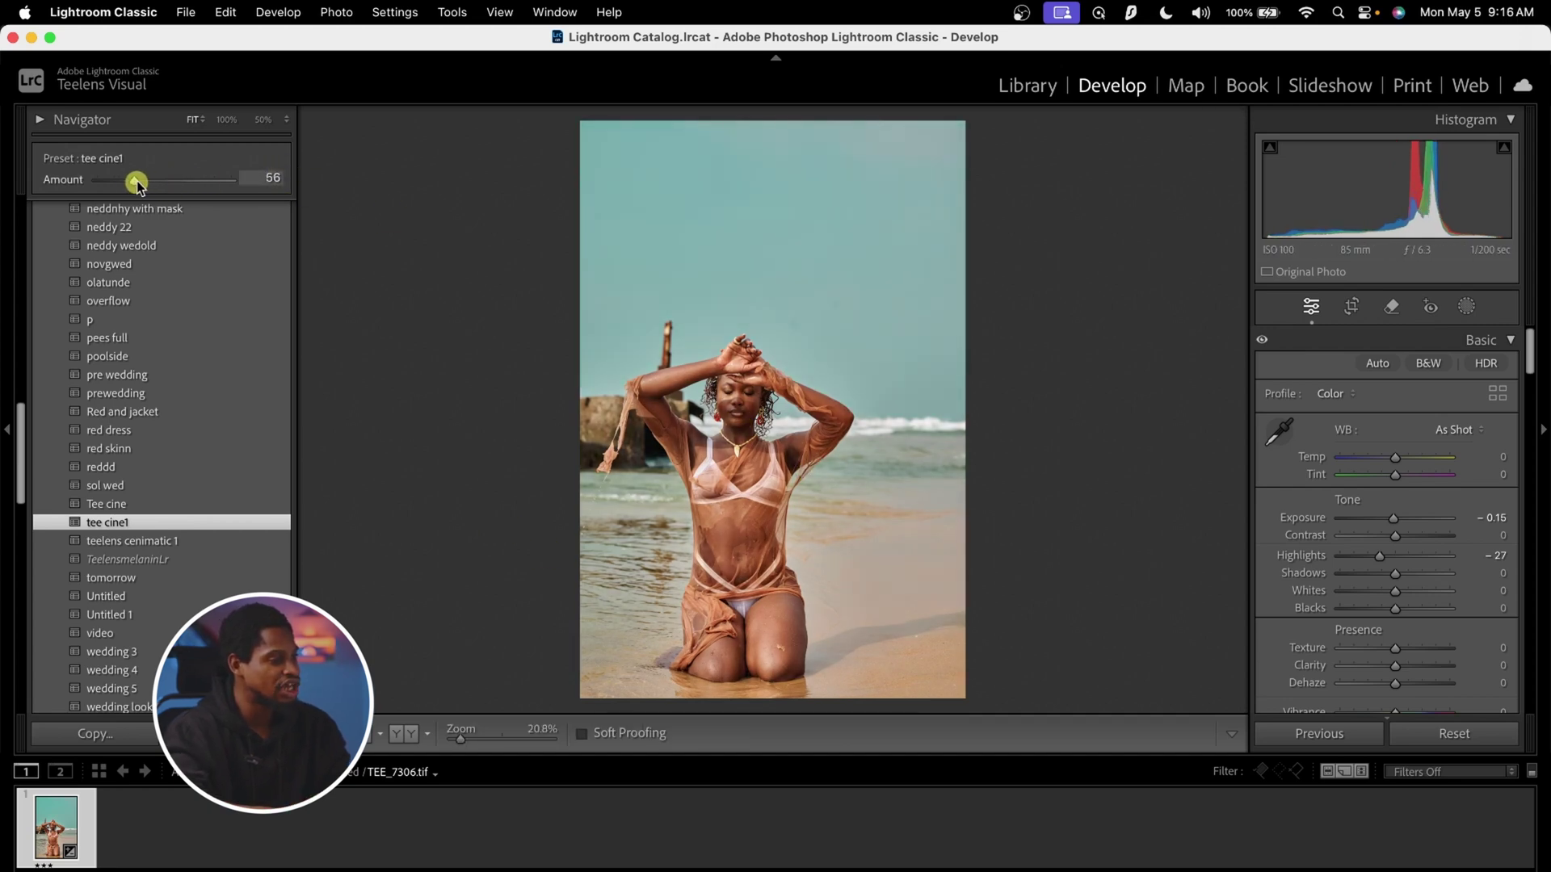
pyautogui.moveTo(144, 185)
pyautogui.mouseDown()
pyautogui.moveTo(208, 185)
pyautogui.moveTo(146, 185)
pyautogui.mouseUp()
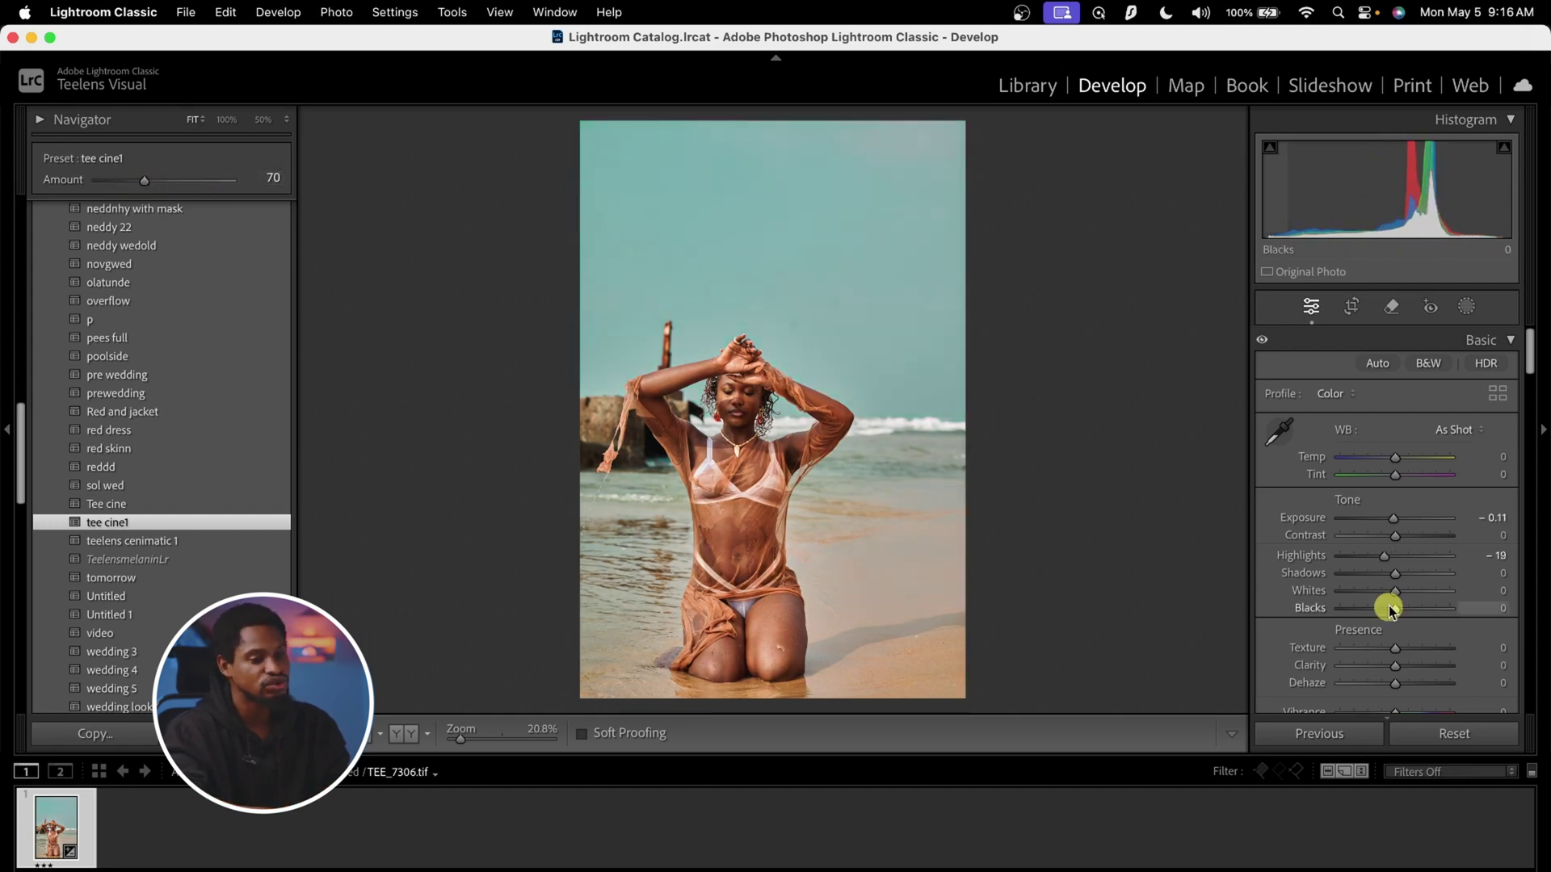
pyautogui.moveTo(1393, 518); pyautogui.dragTo(1391, 521)
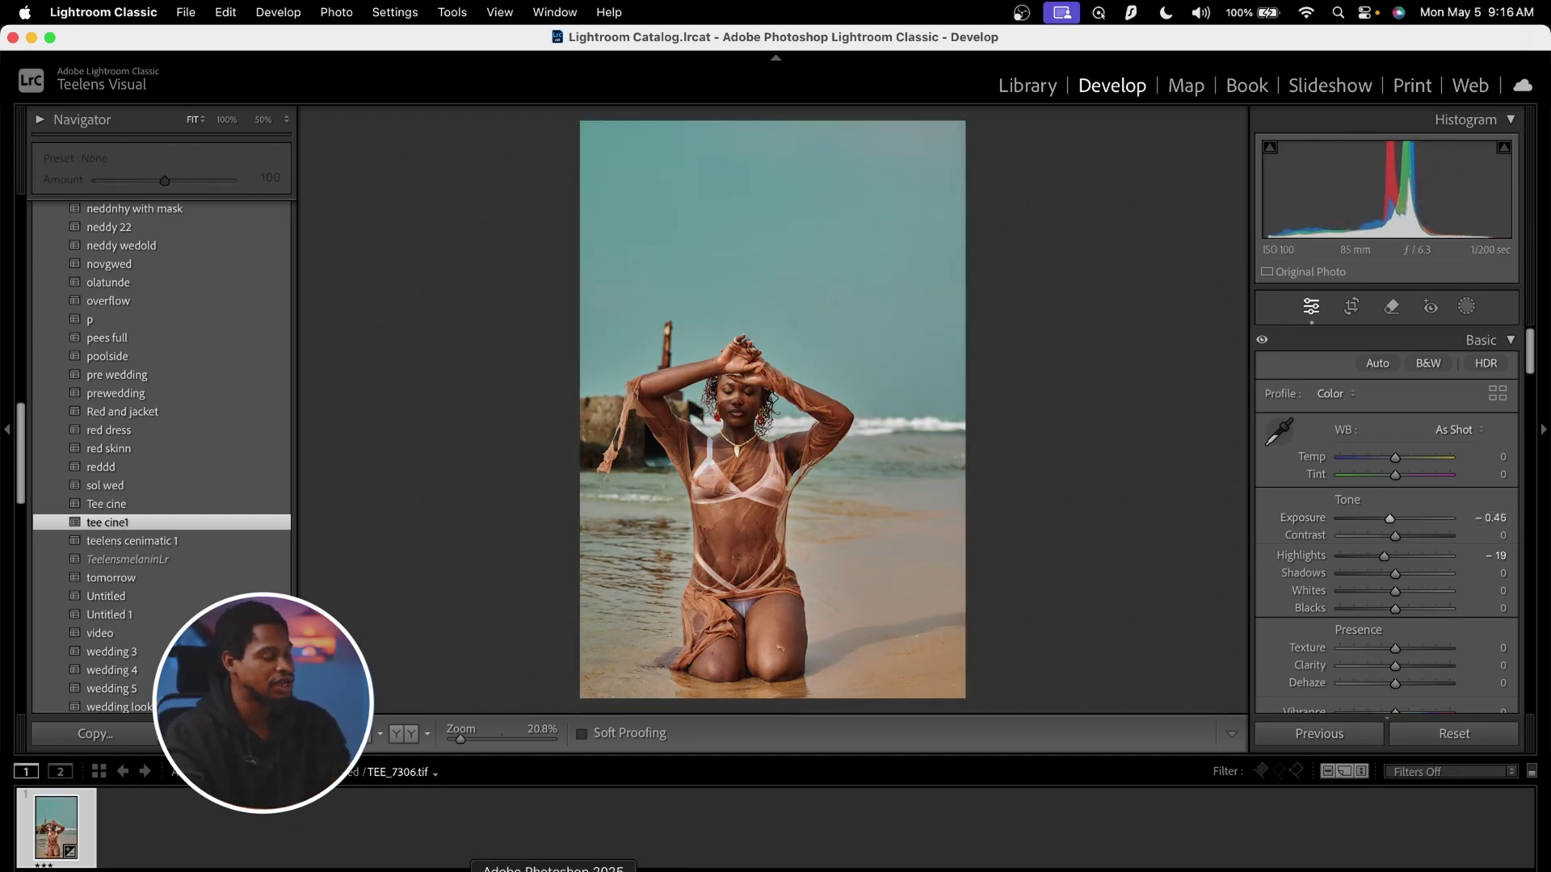
# In Camera Raw, reset edits to default, reapply tee cine1 with adjusted strength, and accept.
pyautogui.click(553, 868)
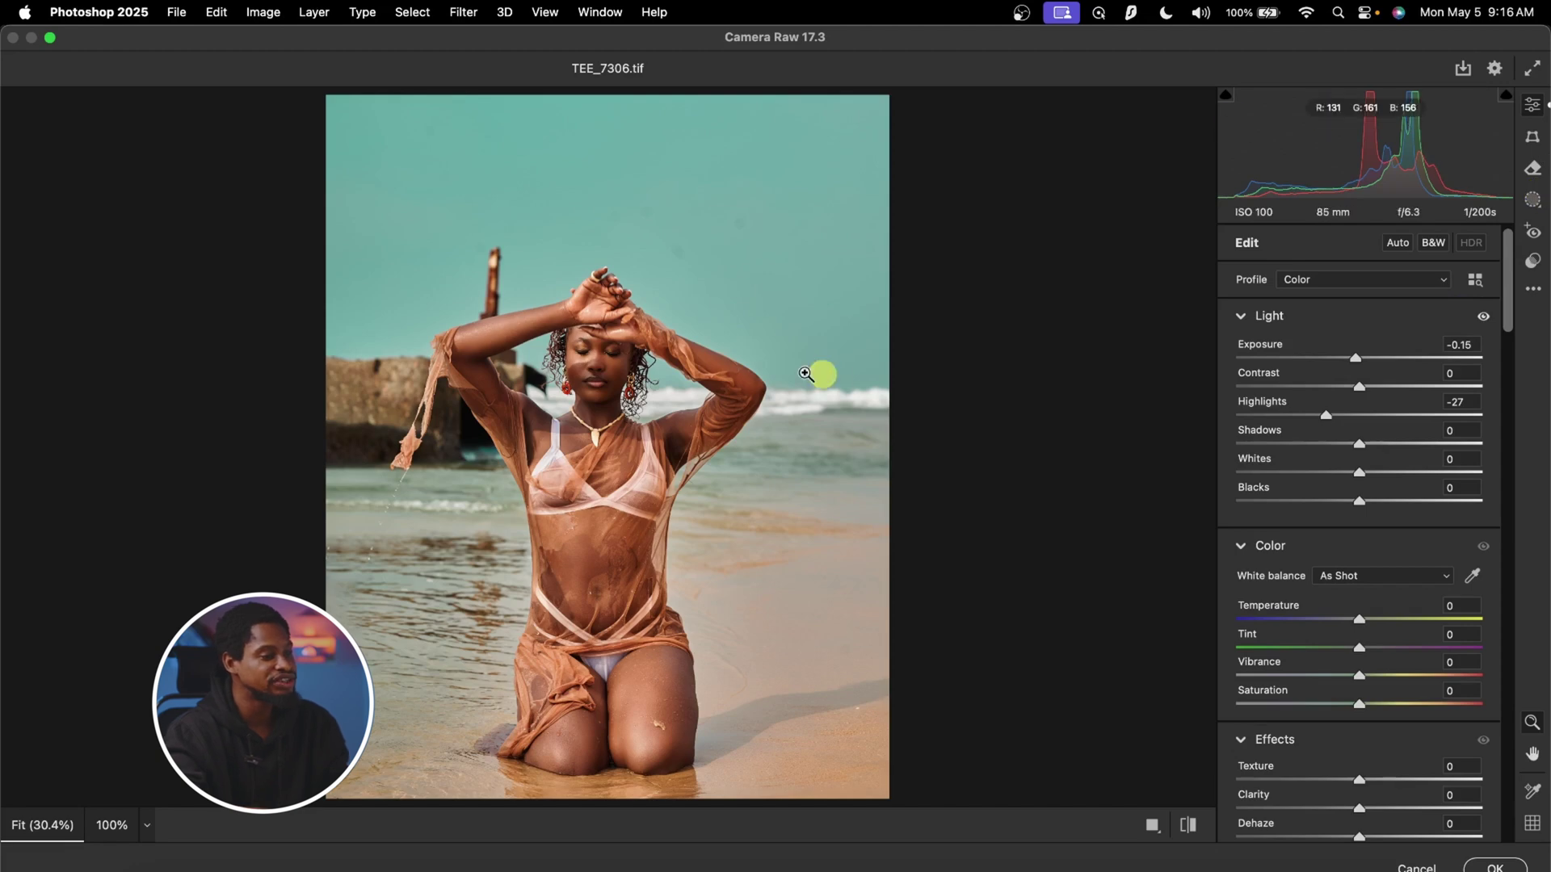
pyautogui.click(1533, 290)
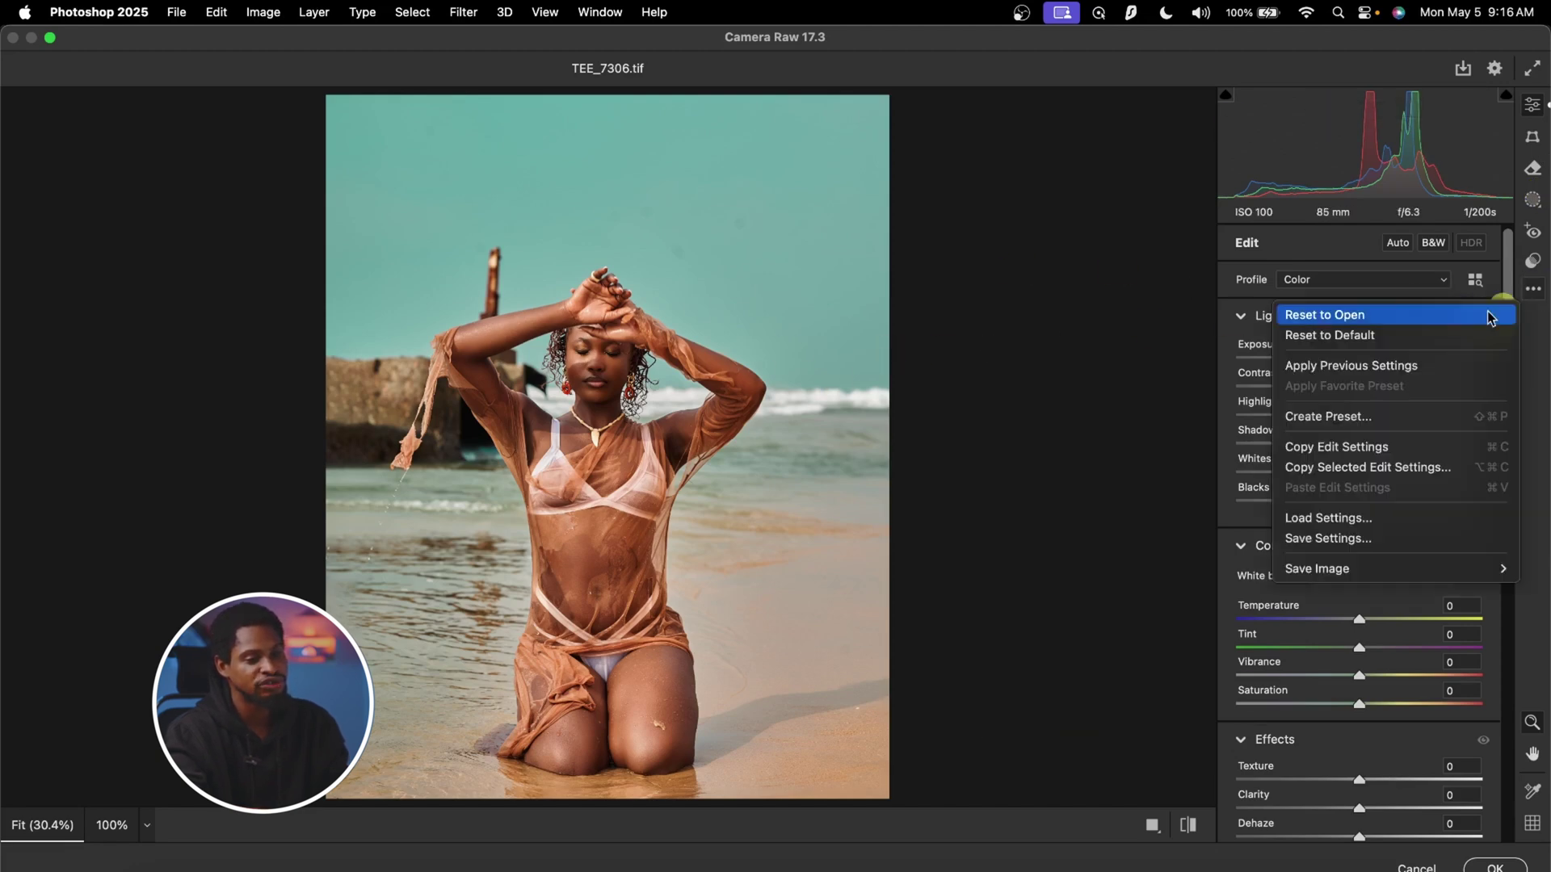
pyautogui.click(1361, 333)
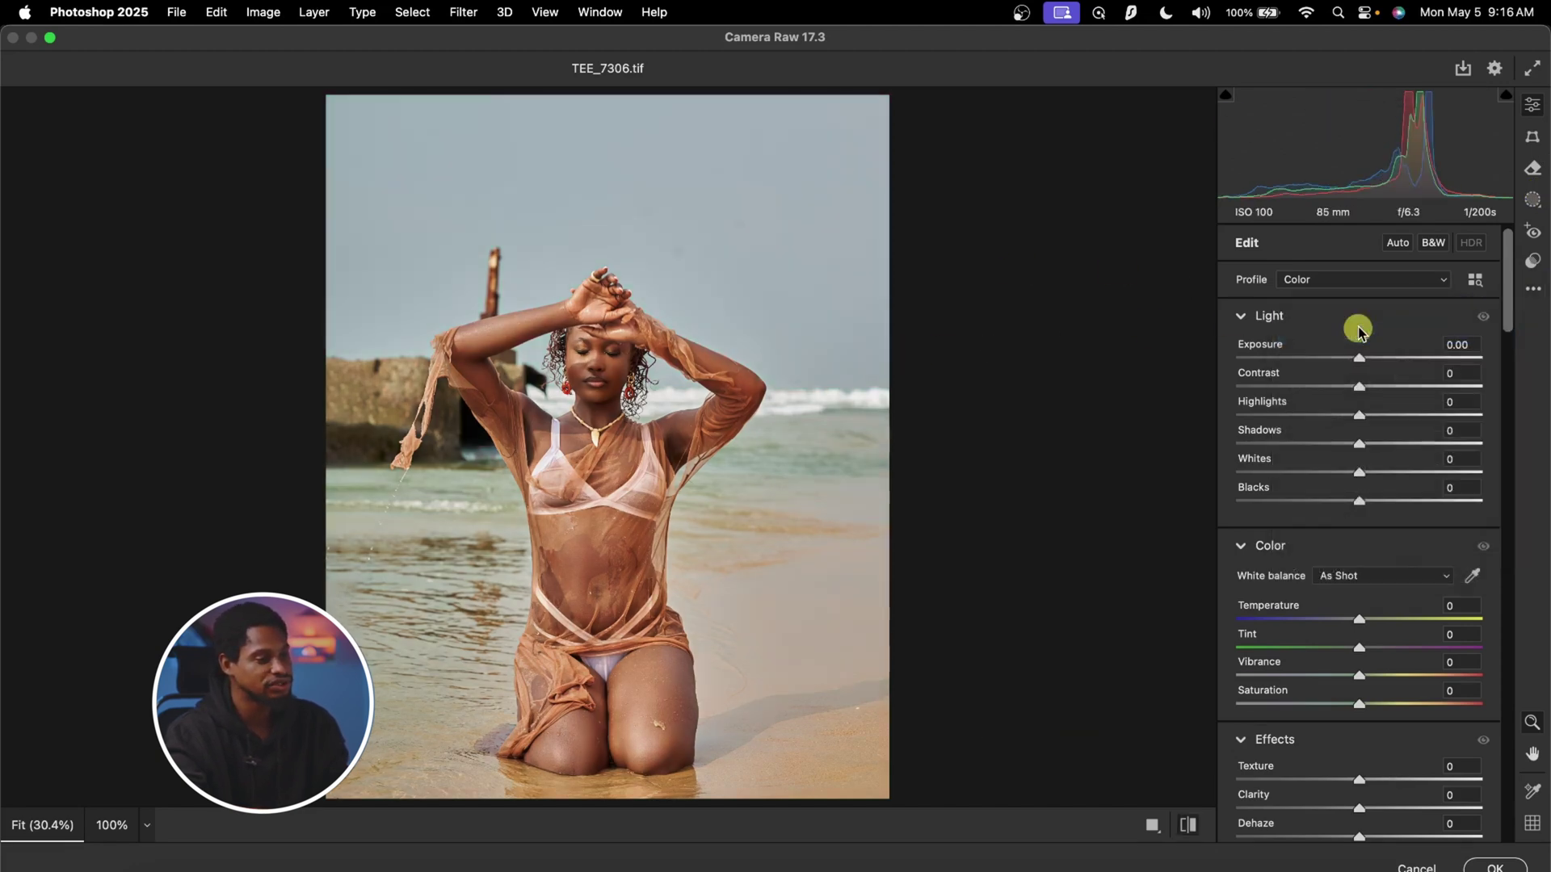
pyautogui.click(1533, 263)
pyautogui.scroll(-10, 1446, 676)
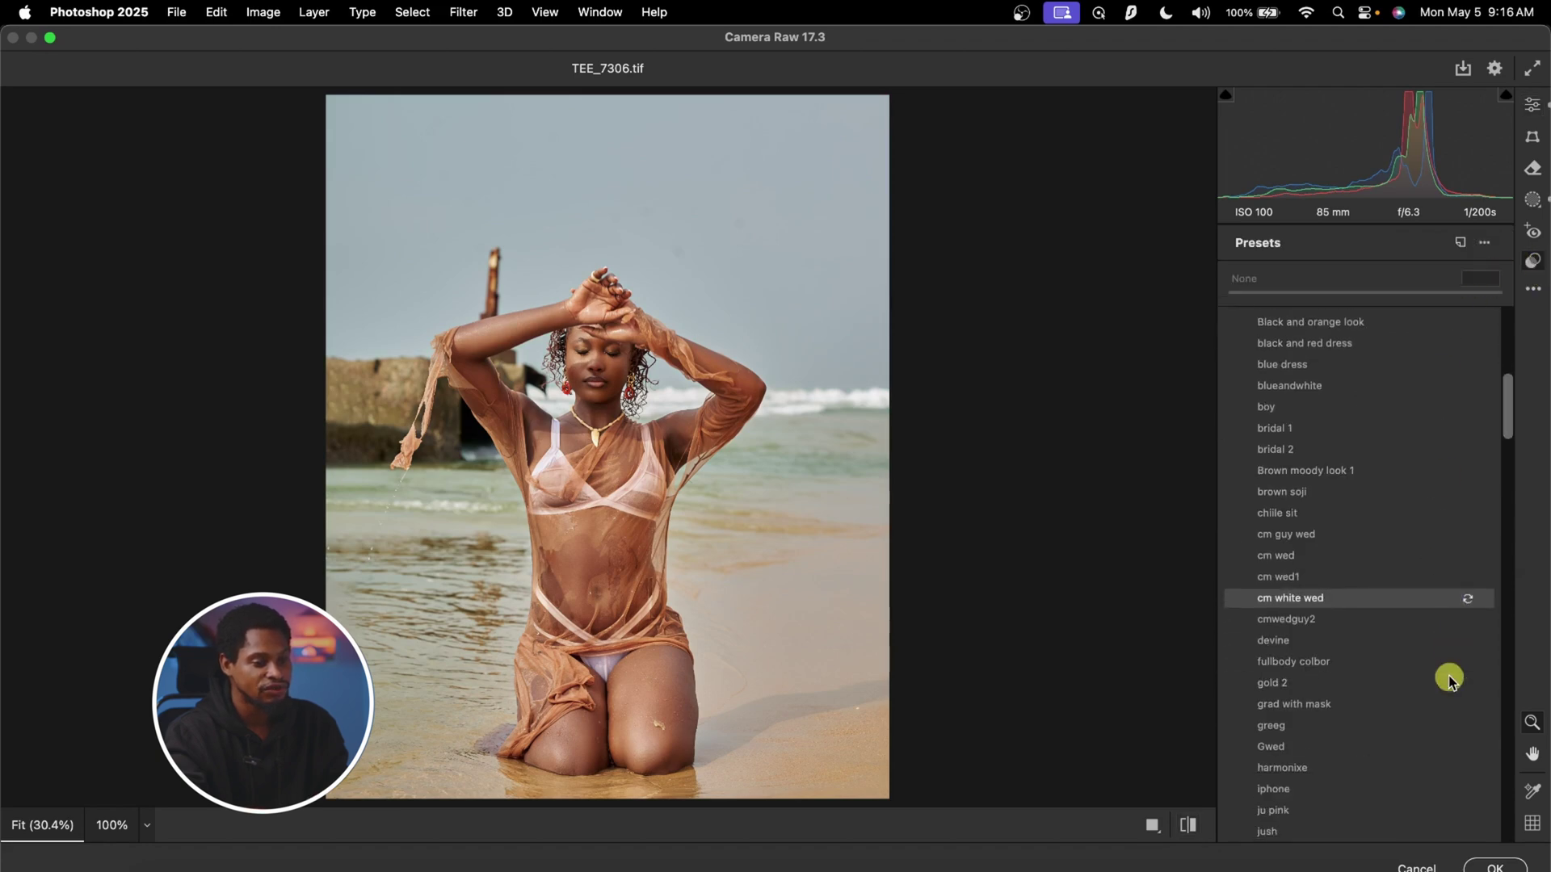
pyautogui.scroll(-5, 1410, 738)
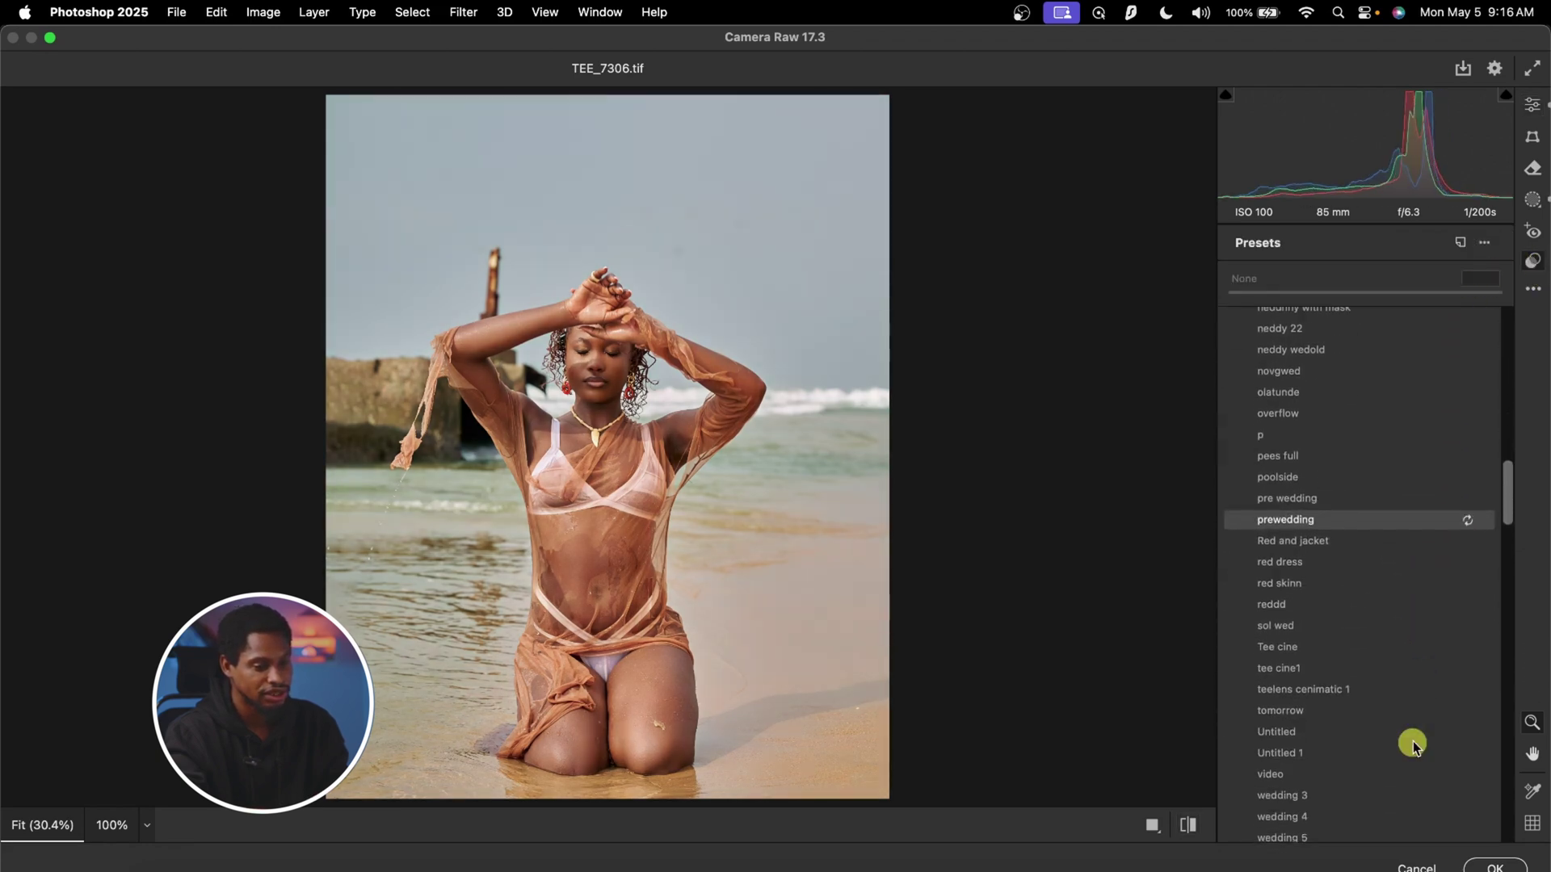
pyautogui.click(1310, 579)
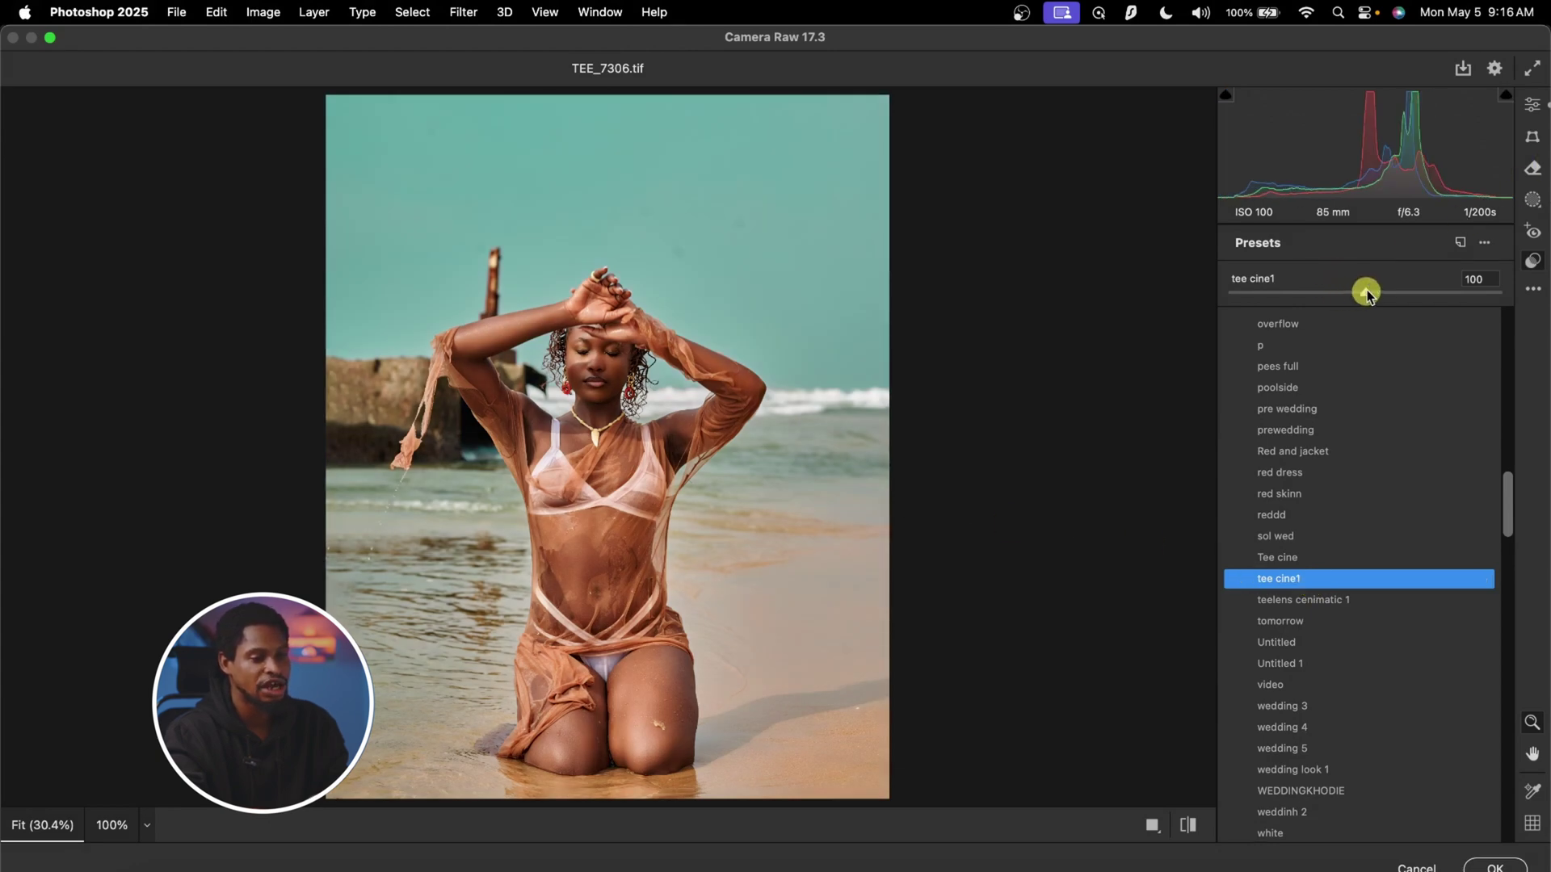
pyautogui.moveTo(1365, 295)
pyautogui.mouseDown()
pyautogui.moveTo(1190, 303)
pyautogui.moveTo(1402, 298)
pyautogui.moveTo(1359, 301)
pyautogui.mouseUp()
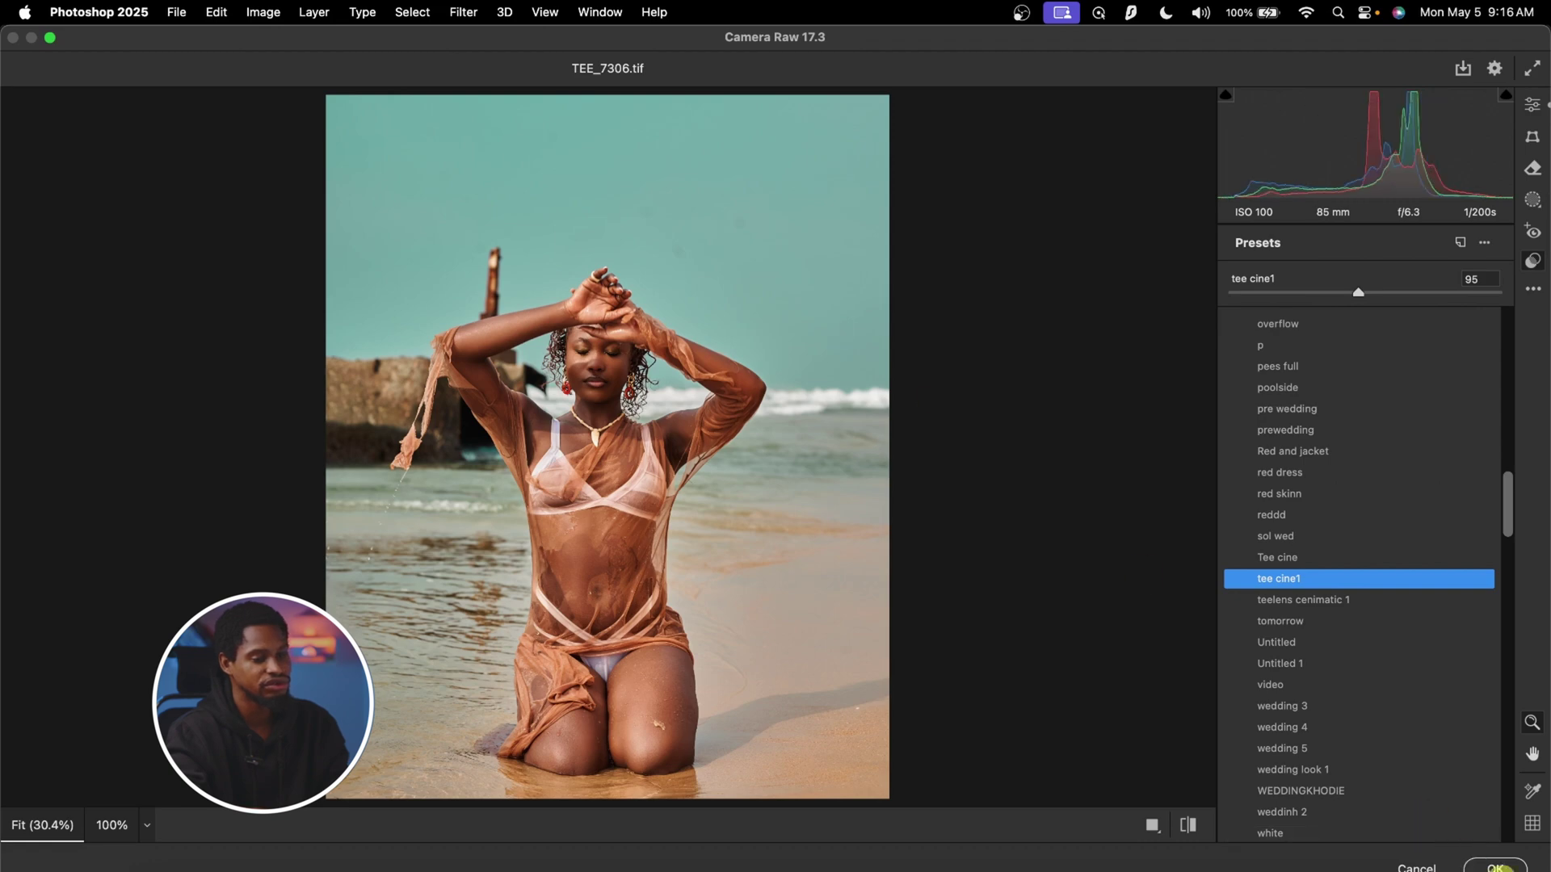
pyautogui.click(1496, 868)
# Toggle Layer 2's visibility twice to compare the teal grade with the original.
pyautogui.click(1253, 487)
pyautogui.click(1253, 487)
pyautogui.click(1253, 487)
pyautogui.click(1253, 487)
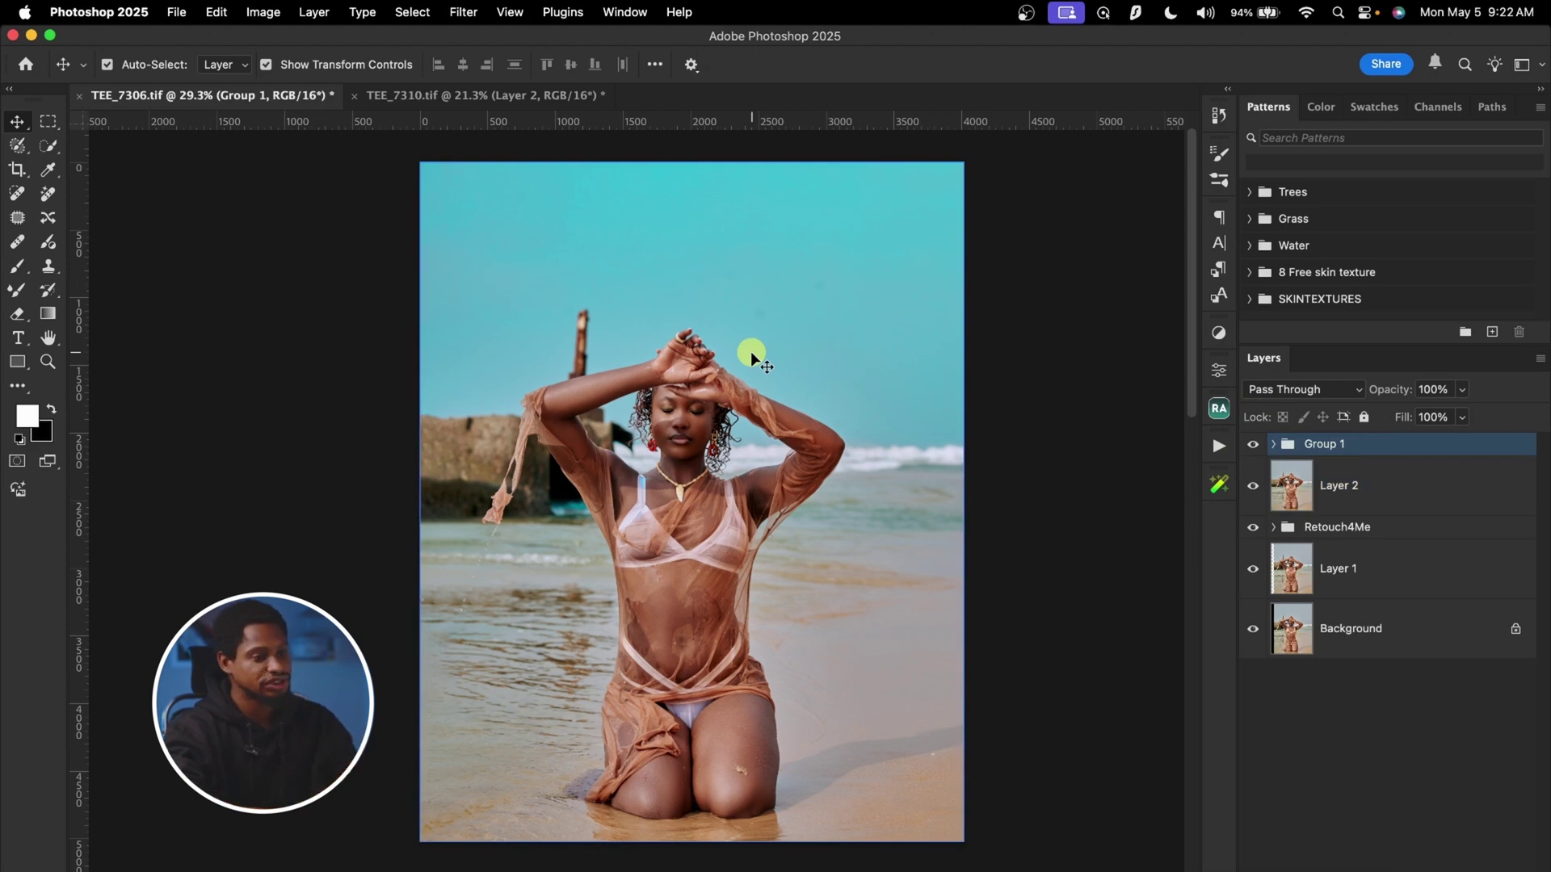
# Compare the photo with Group 1 off, leave its grade hidden, and target Layer 2.
pyautogui.click(1253, 445)
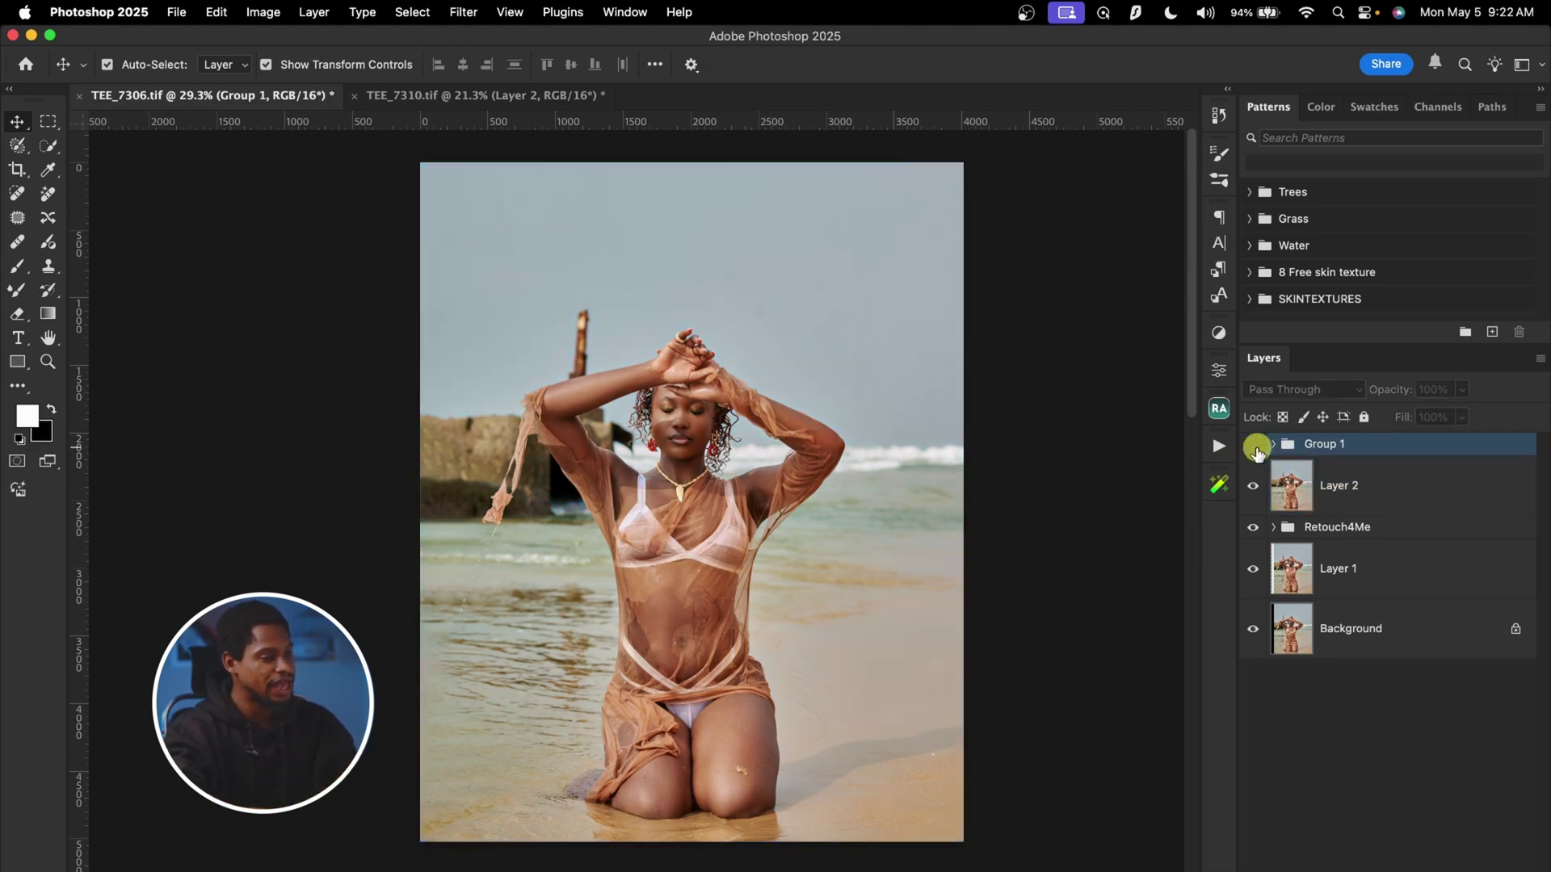
pyautogui.click(1254, 447)
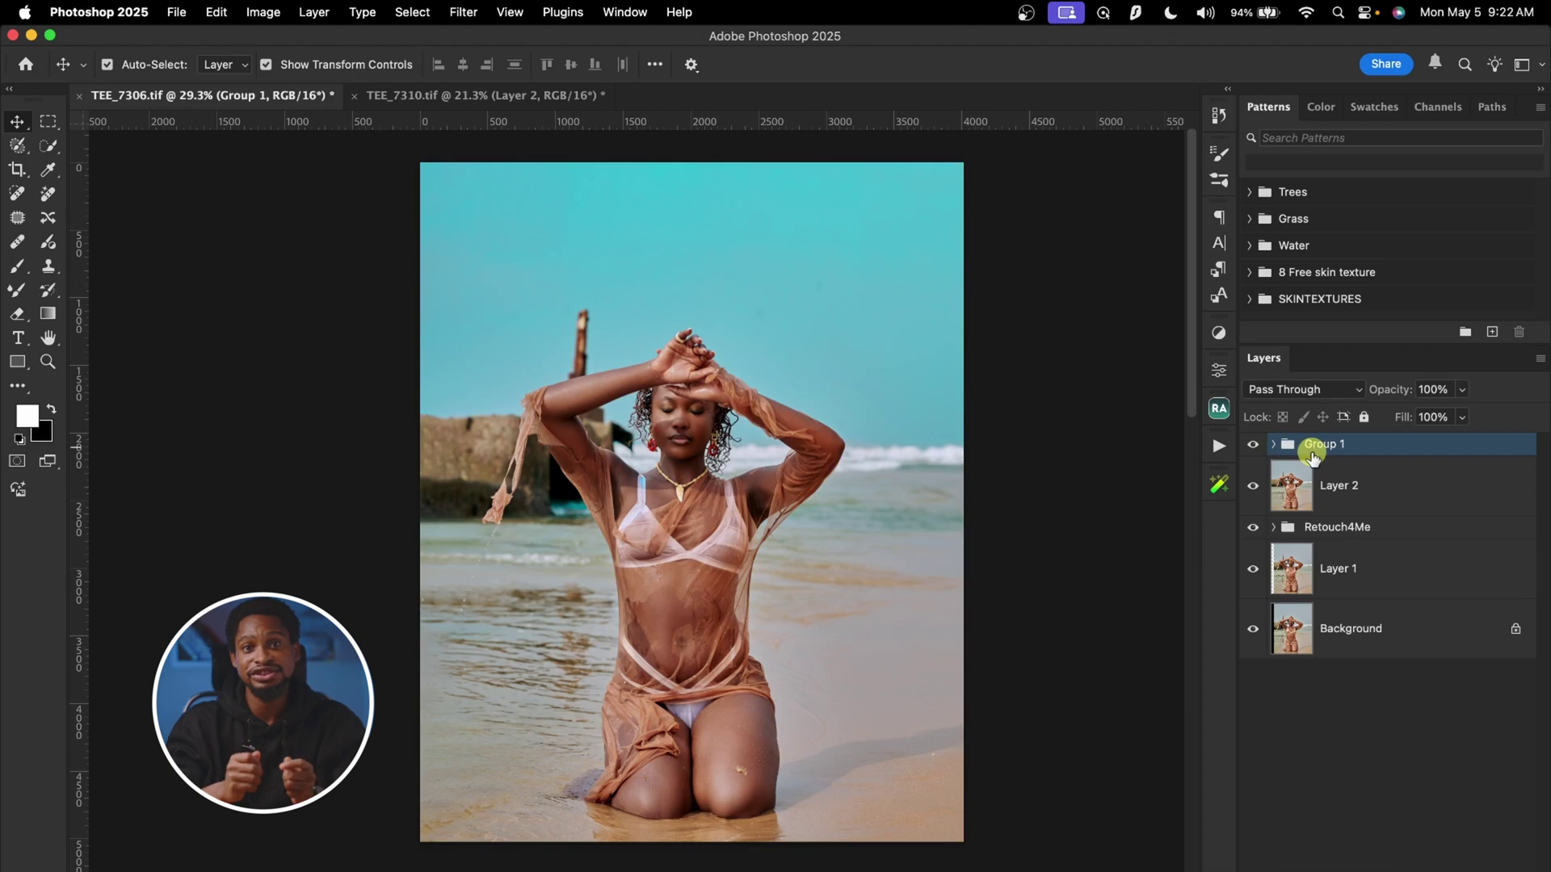
pyautogui.click(1254, 445)
pyautogui.click(1361, 495)
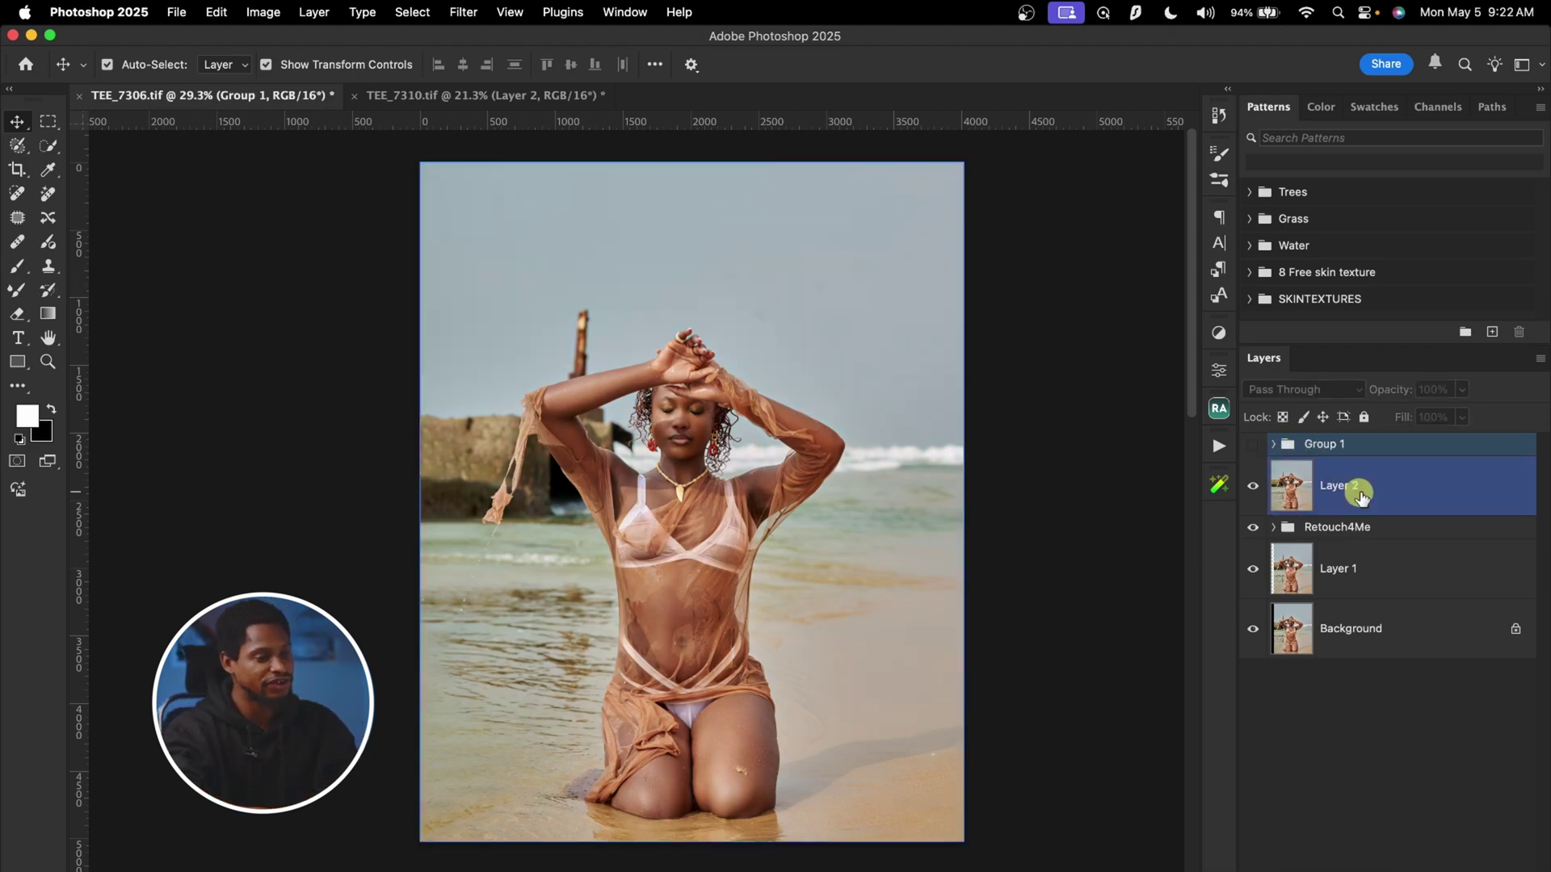
pyautogui.click(1329, 532)
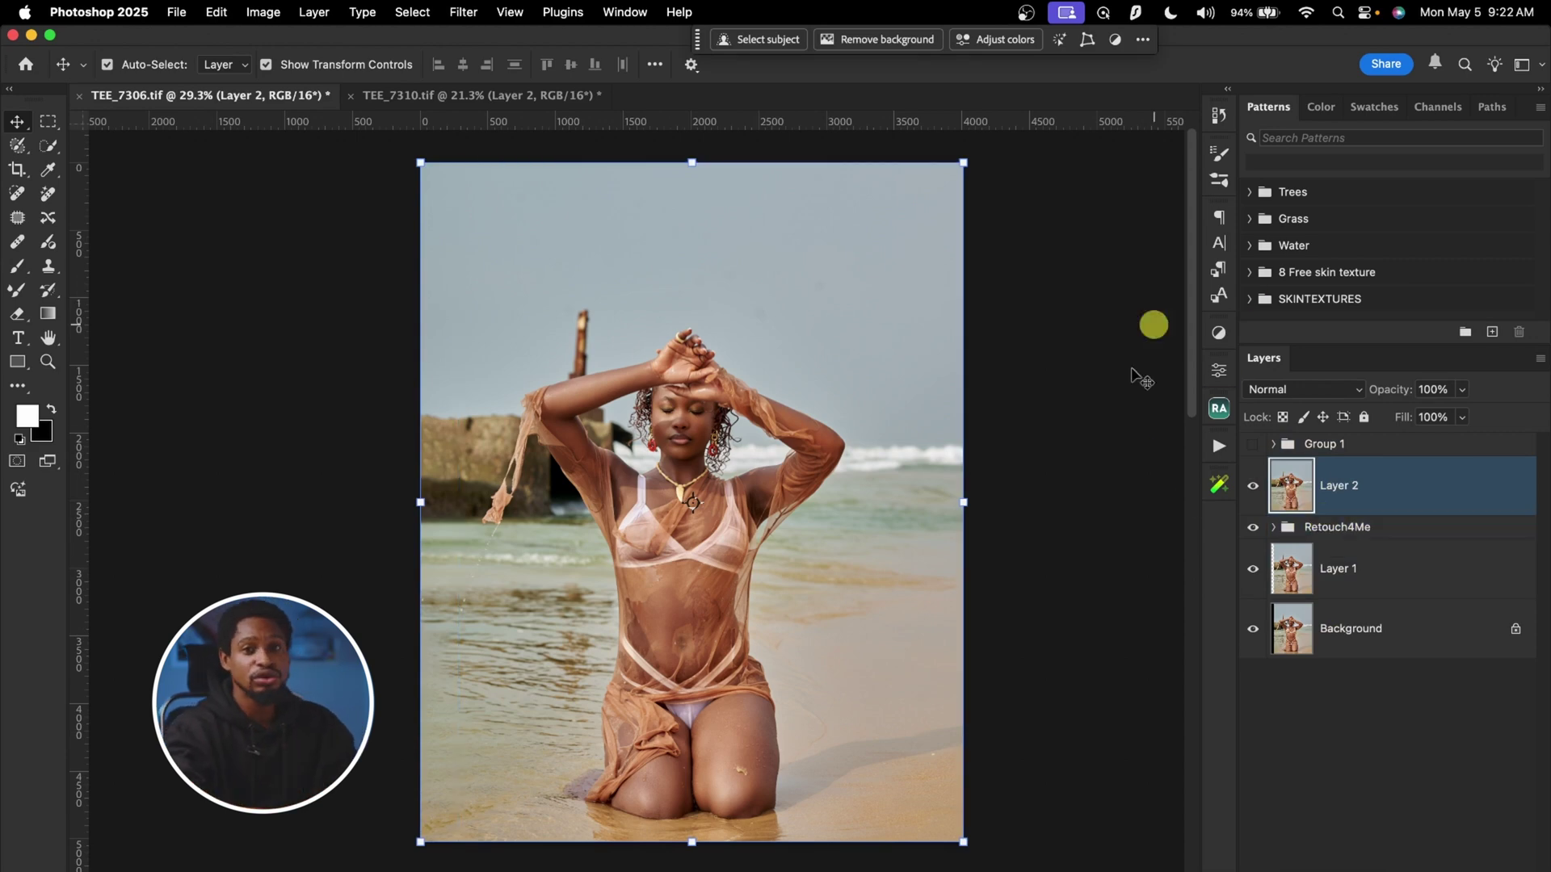
# Add a Color Lookup adjustment that loads the Tee Cine 2.CUBE 3D LUT.
pyautogui.click(1218, 334)
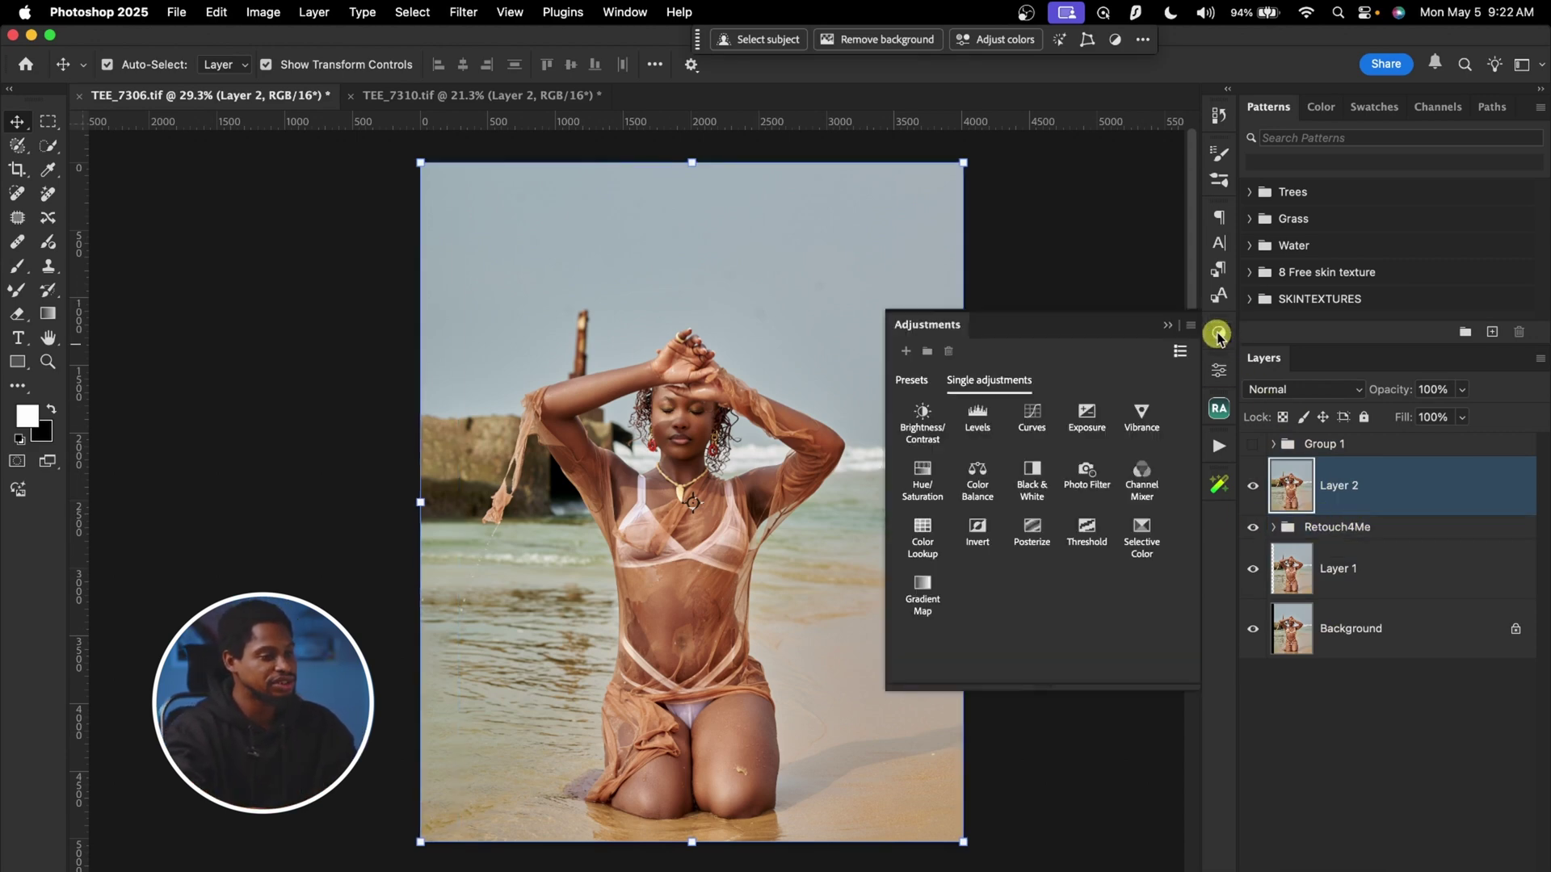
pyautogui.click(924, 541)
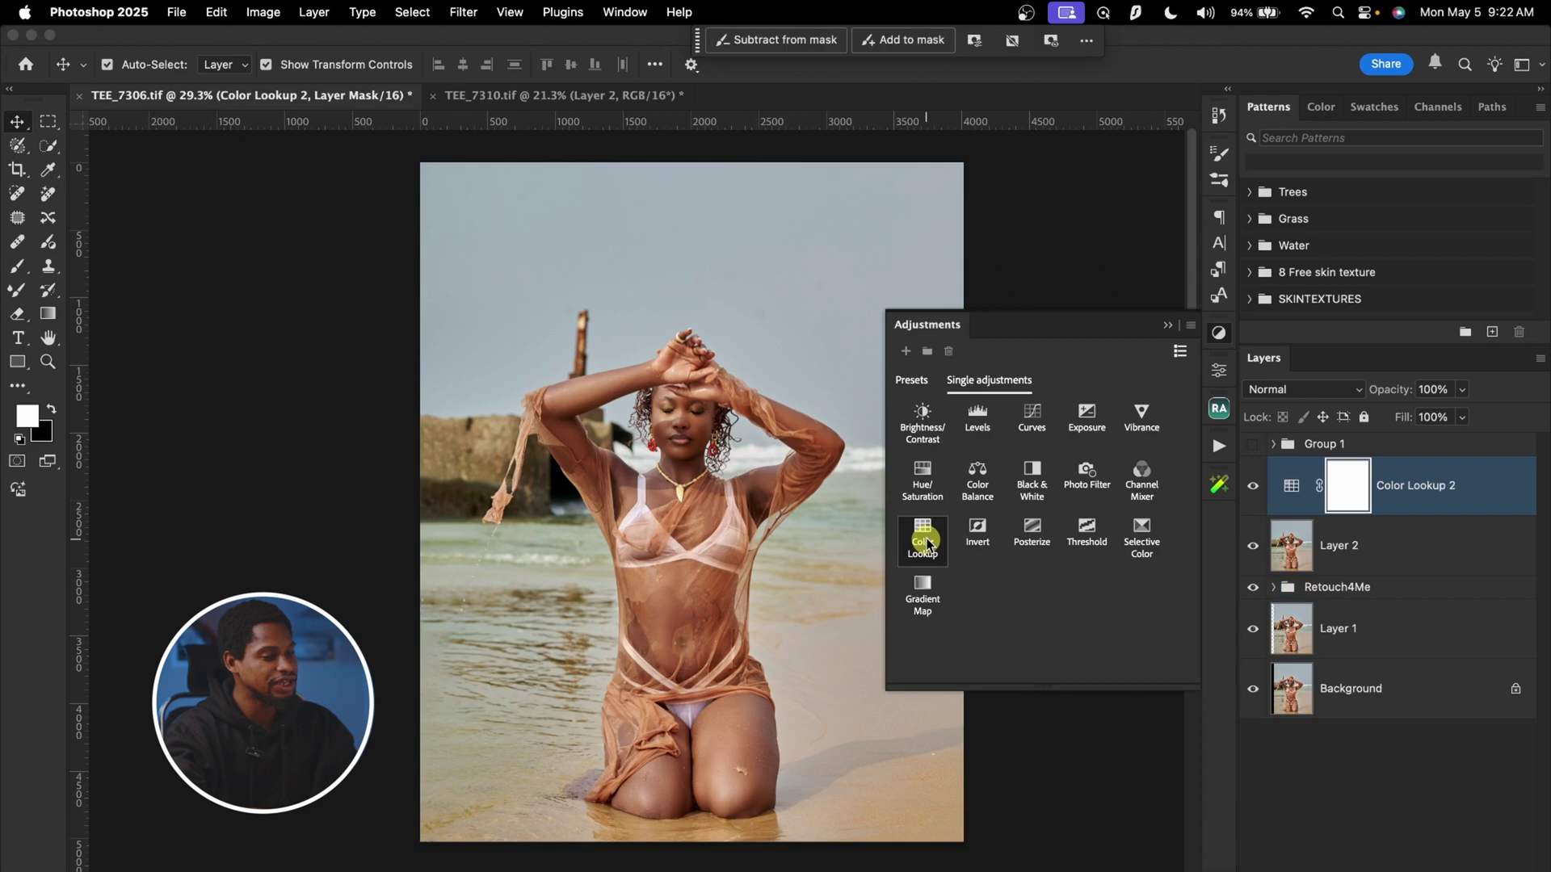
pyautogui.click(1096, 421)
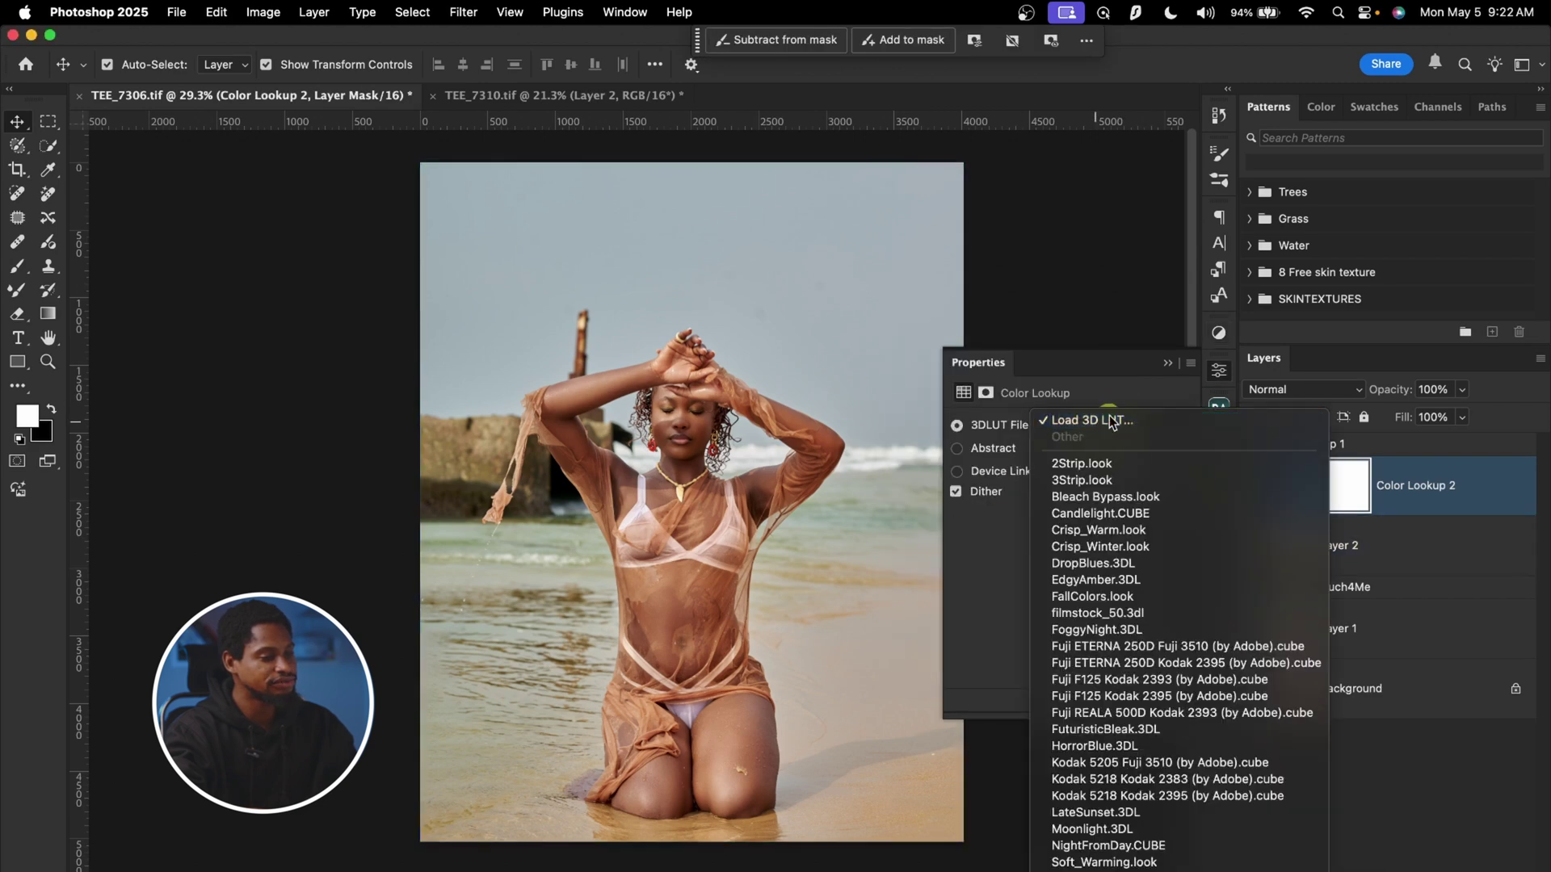
pyautogui.click(1111, 421)
pyautogui.scroll(-2, 810, 449)
pyautogui.click(704, 419)
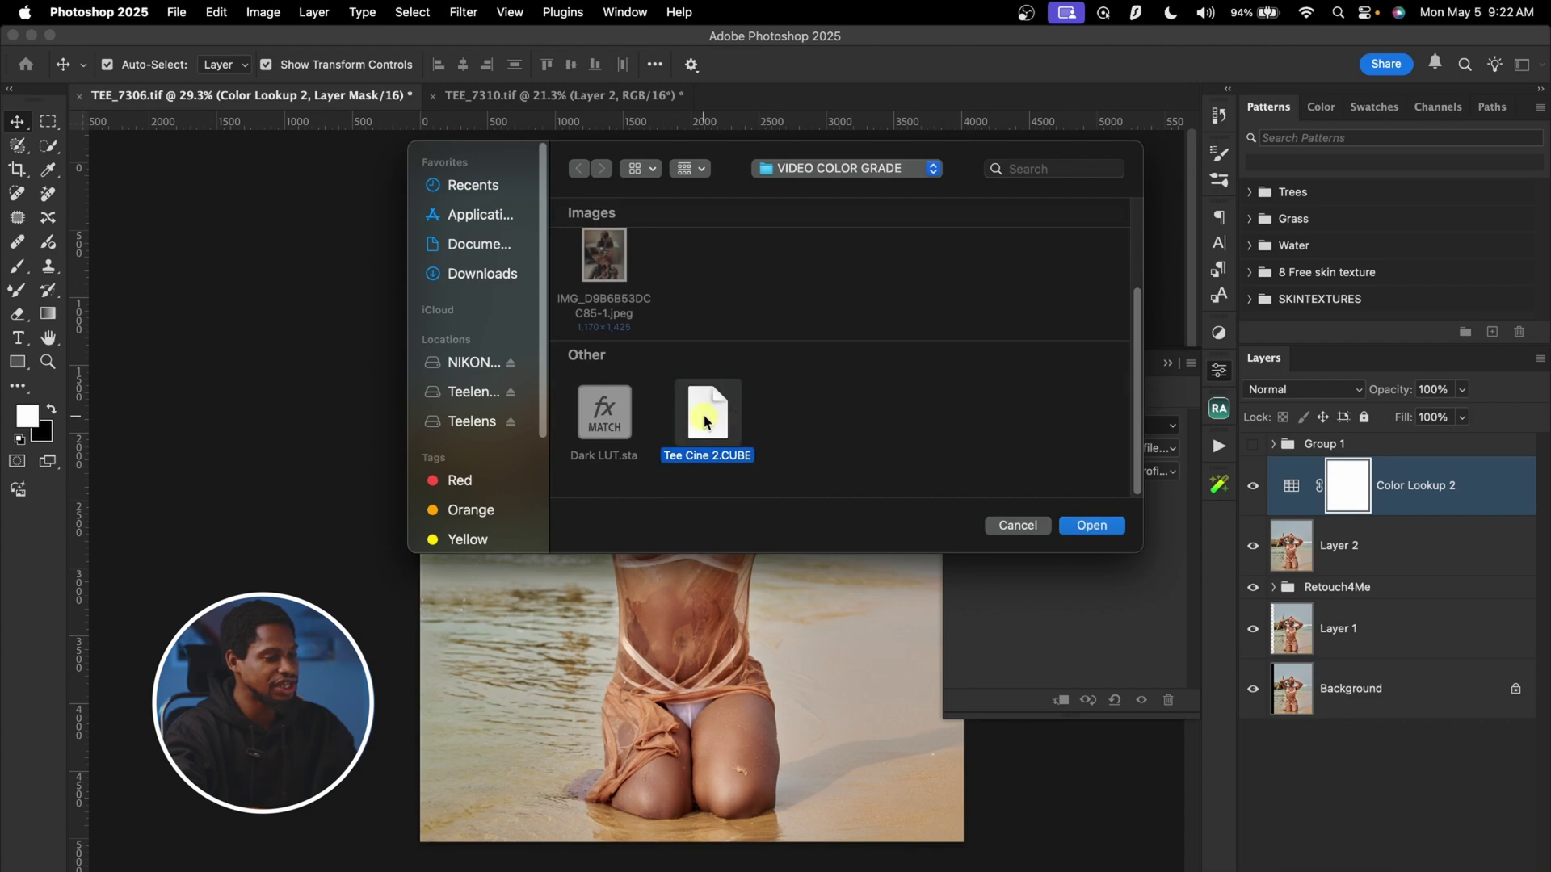
pyautogui.click(1092, 526)
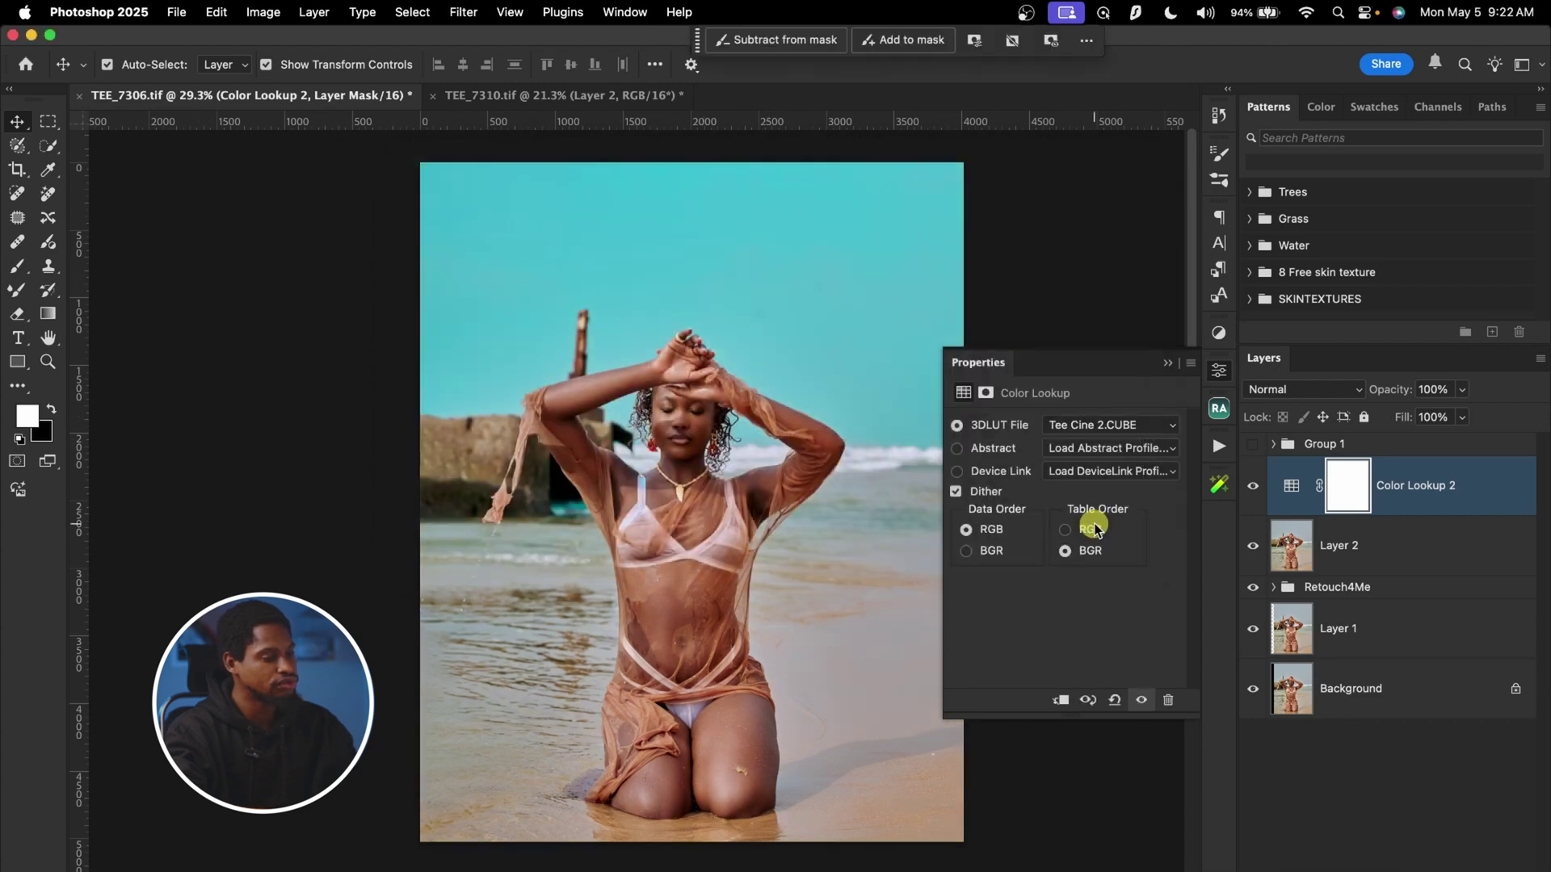
# Compare Color Lookup 2 on and off, then move it into Group 1.
pyautogui.click(1157, 370)
pyautogui.click(1254, 487)
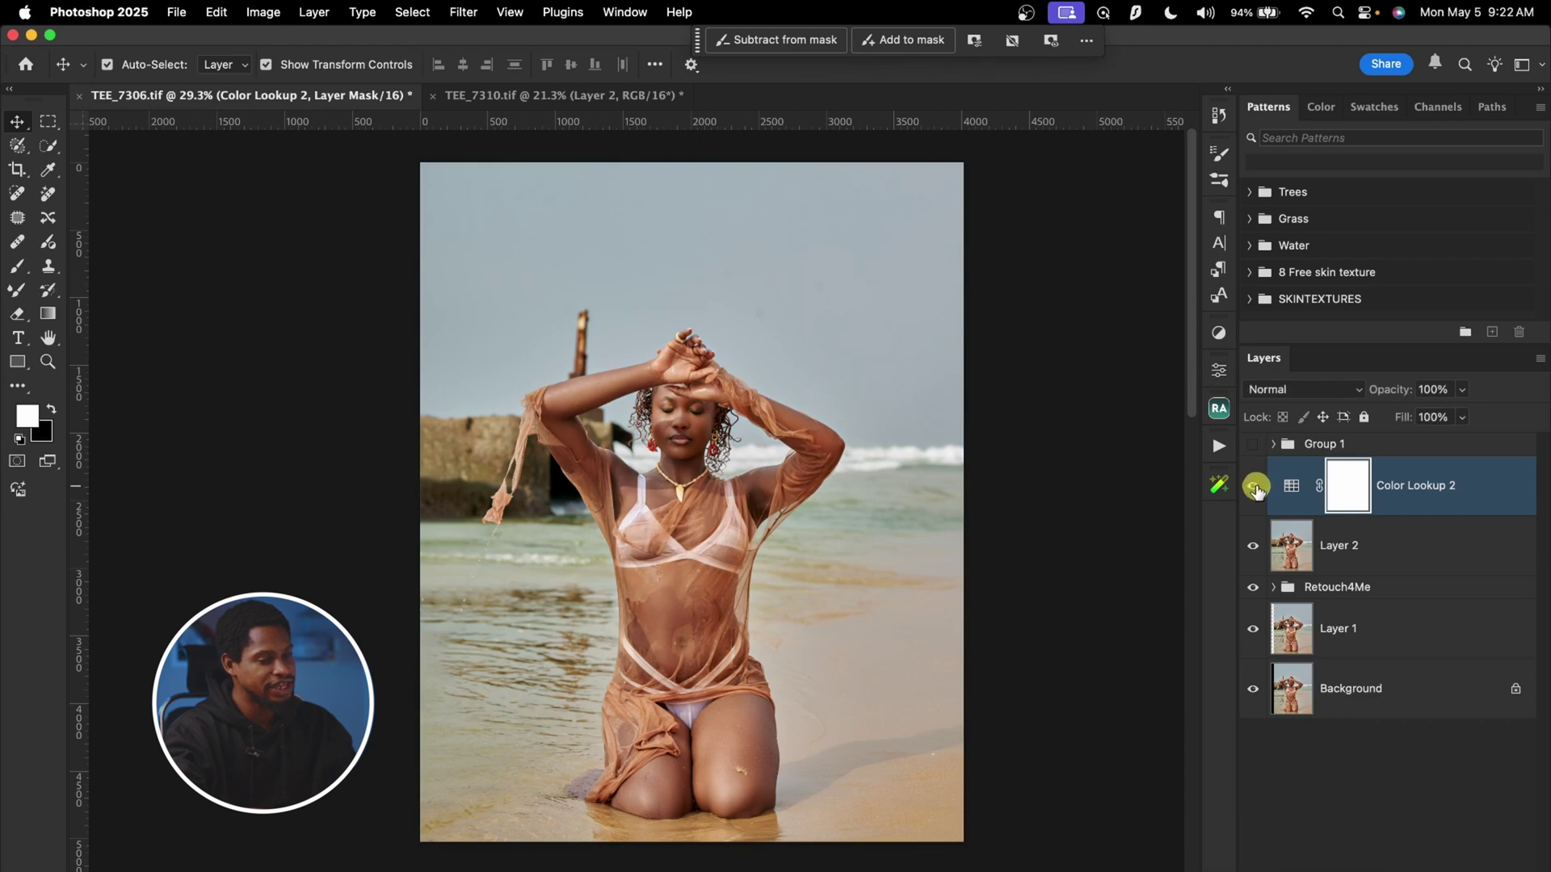
pyautogui.click(1254, 487)
pyautogui.moveTo(1437, 485); pyautogui.dragTo(1340, 446)
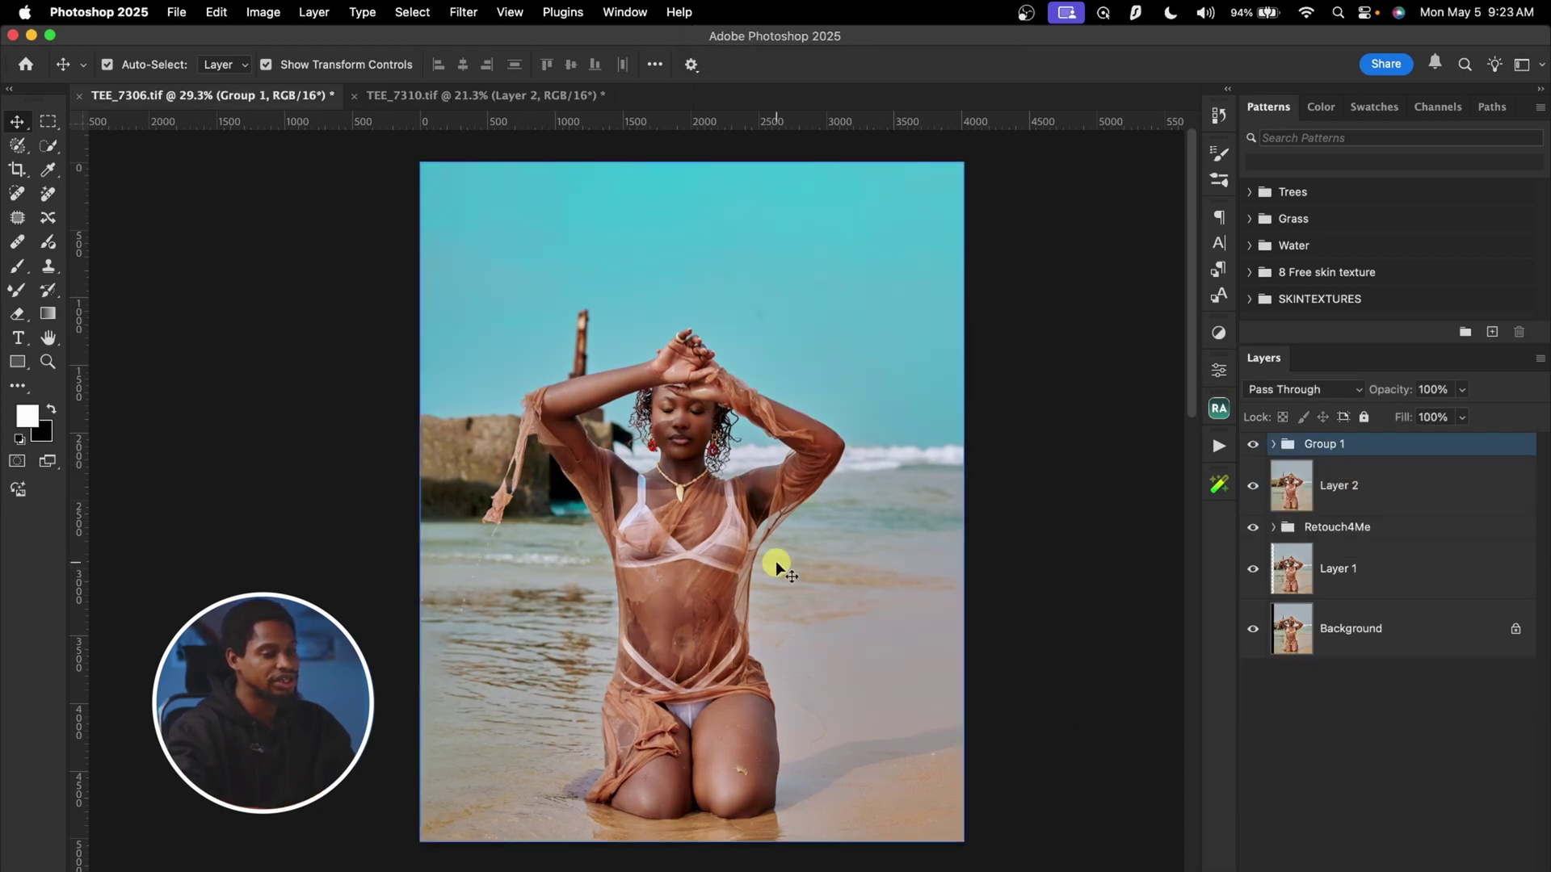
# Expand Group 1 and step through its adjustment layers, including Hue/Saturation 1 and Color Lookup 1.
pyautogui.click(1273, 444)
pyautogui.click(1364, 662)
pyautogui.scroll(3, 1370, 662)
pyautogui.click(1363, 539)
pyautogui.click(1381, 725)
pyautogui.click(1414, 795)
pyautogui.click(1389, 605)
pyautogui.click(1385, 554)
# Select the layers from Group 1 down to Background and merge them with Cmd+E.
pyautogui.click(1351, 443)
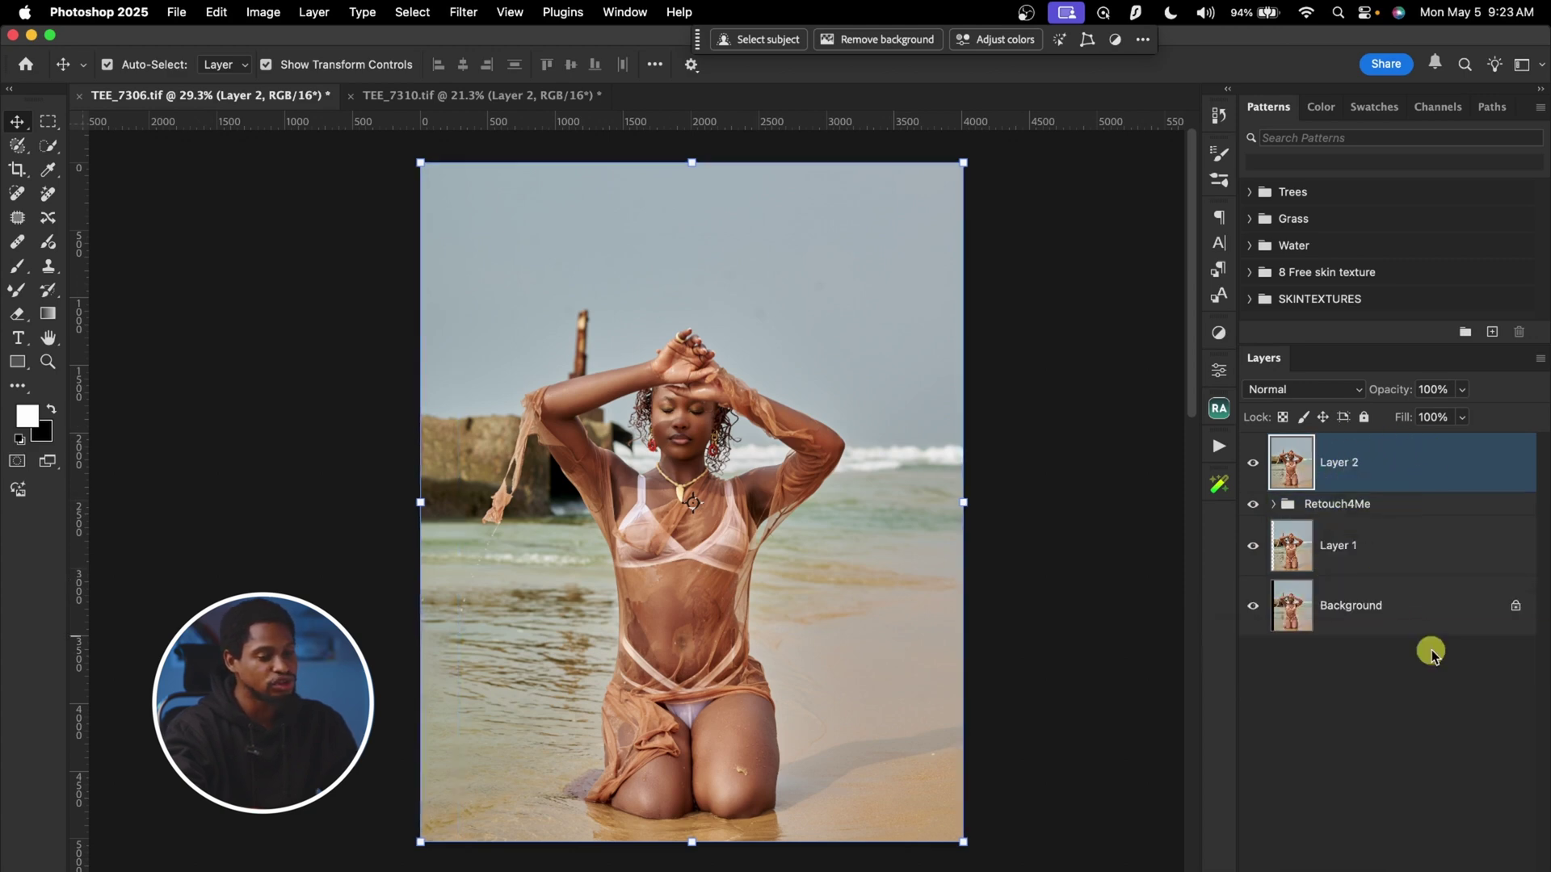
pyautogui.keyDown('shift'); pyautogui.click(1410, 620); pyautogui.keyUp('shift')
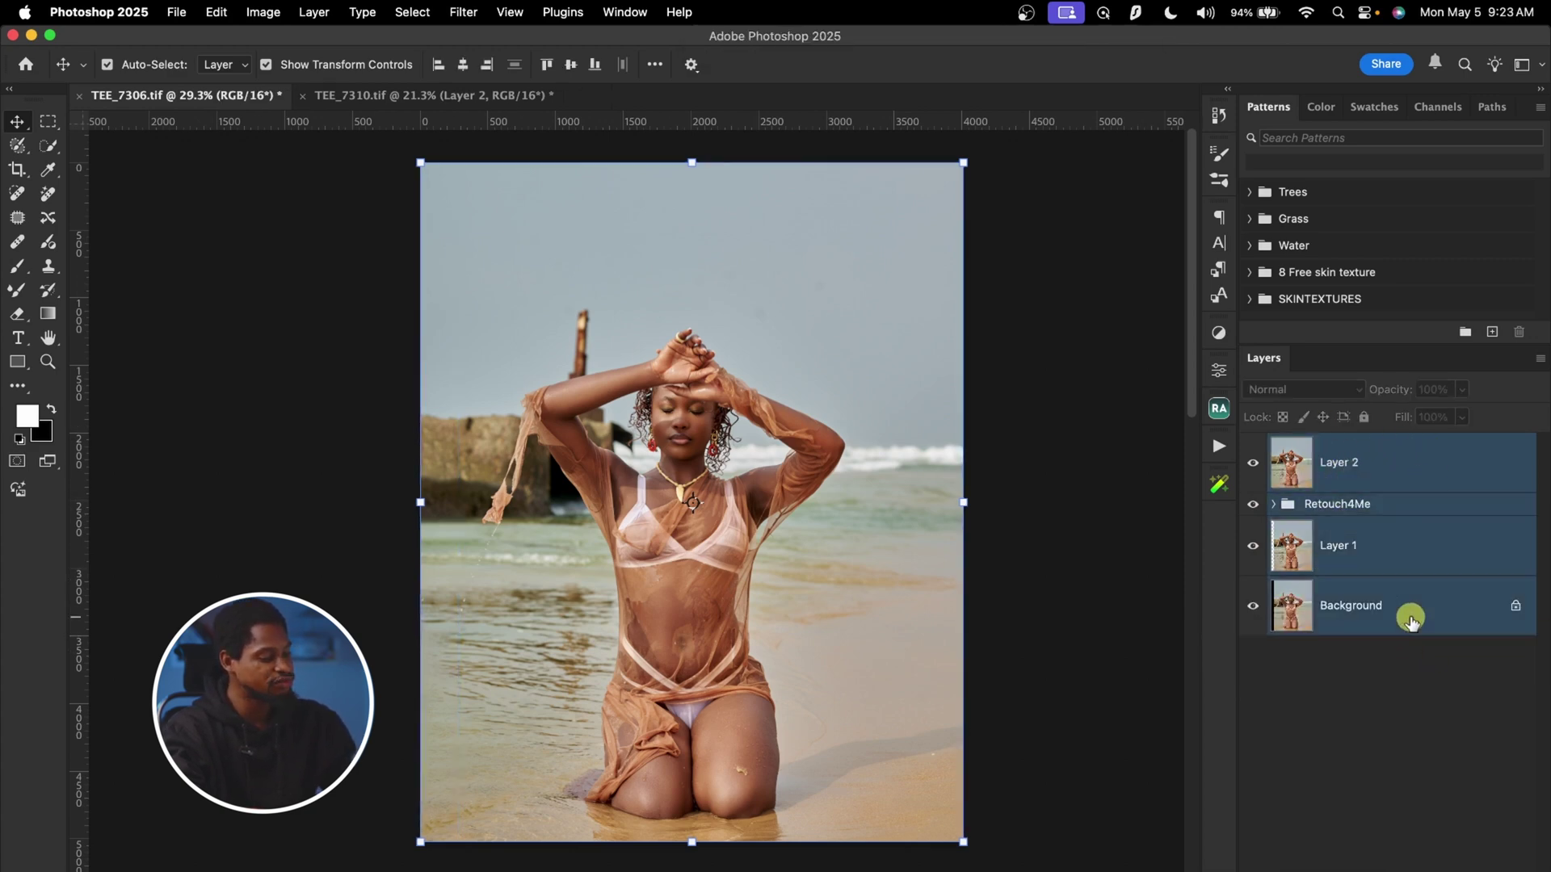
pyautogui.press('super+e')
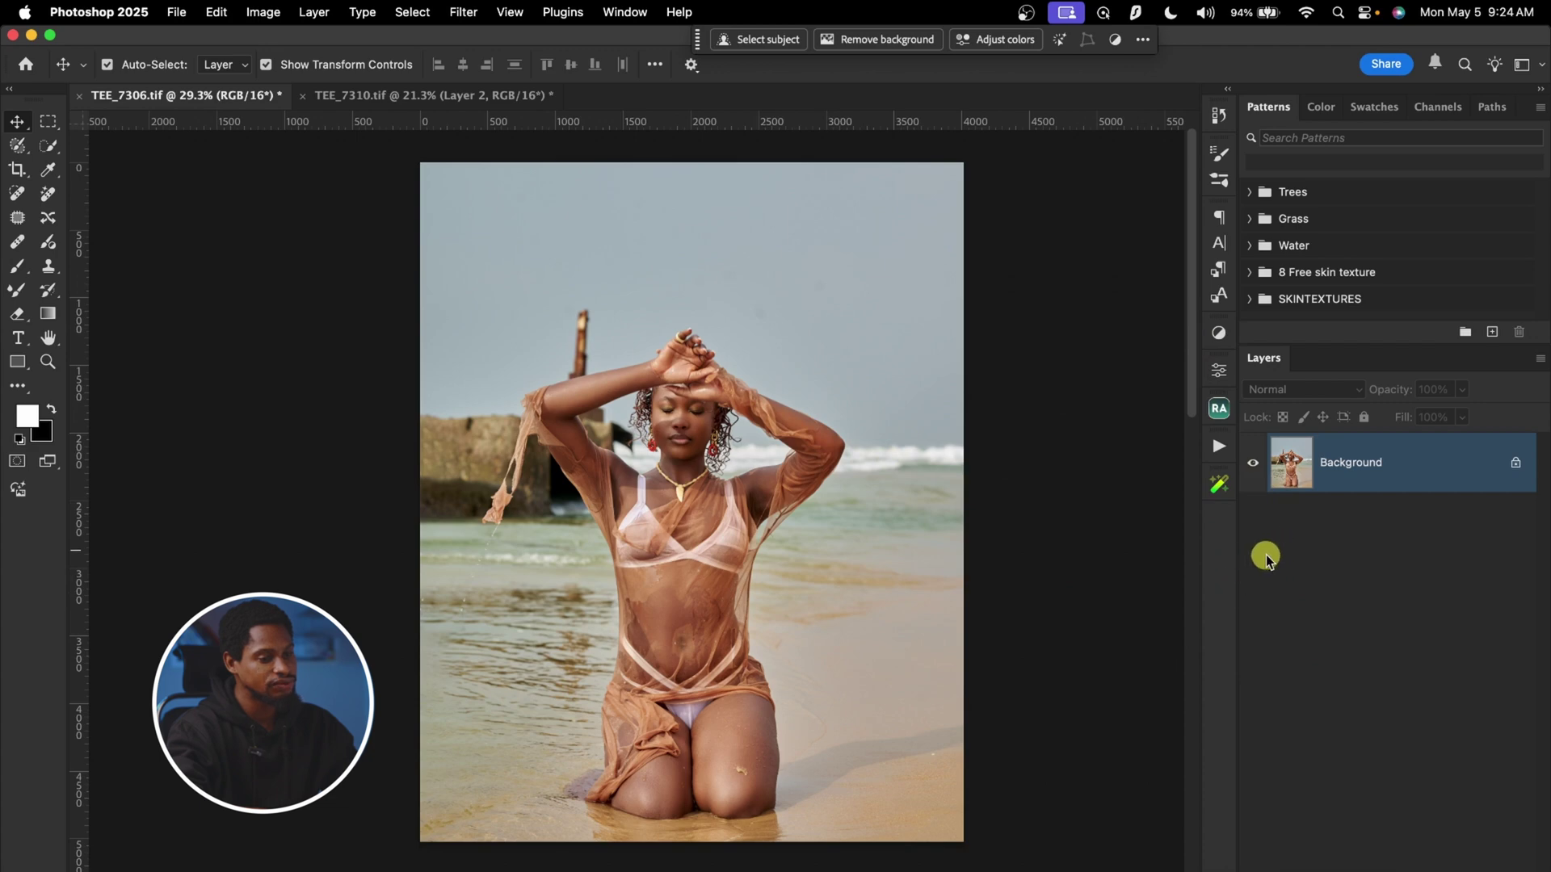
# Add a Hue/Saturation layer with Blues at Hue -55, Saturation +88, Lightness +5.
pyautogui.click(1220, 333)
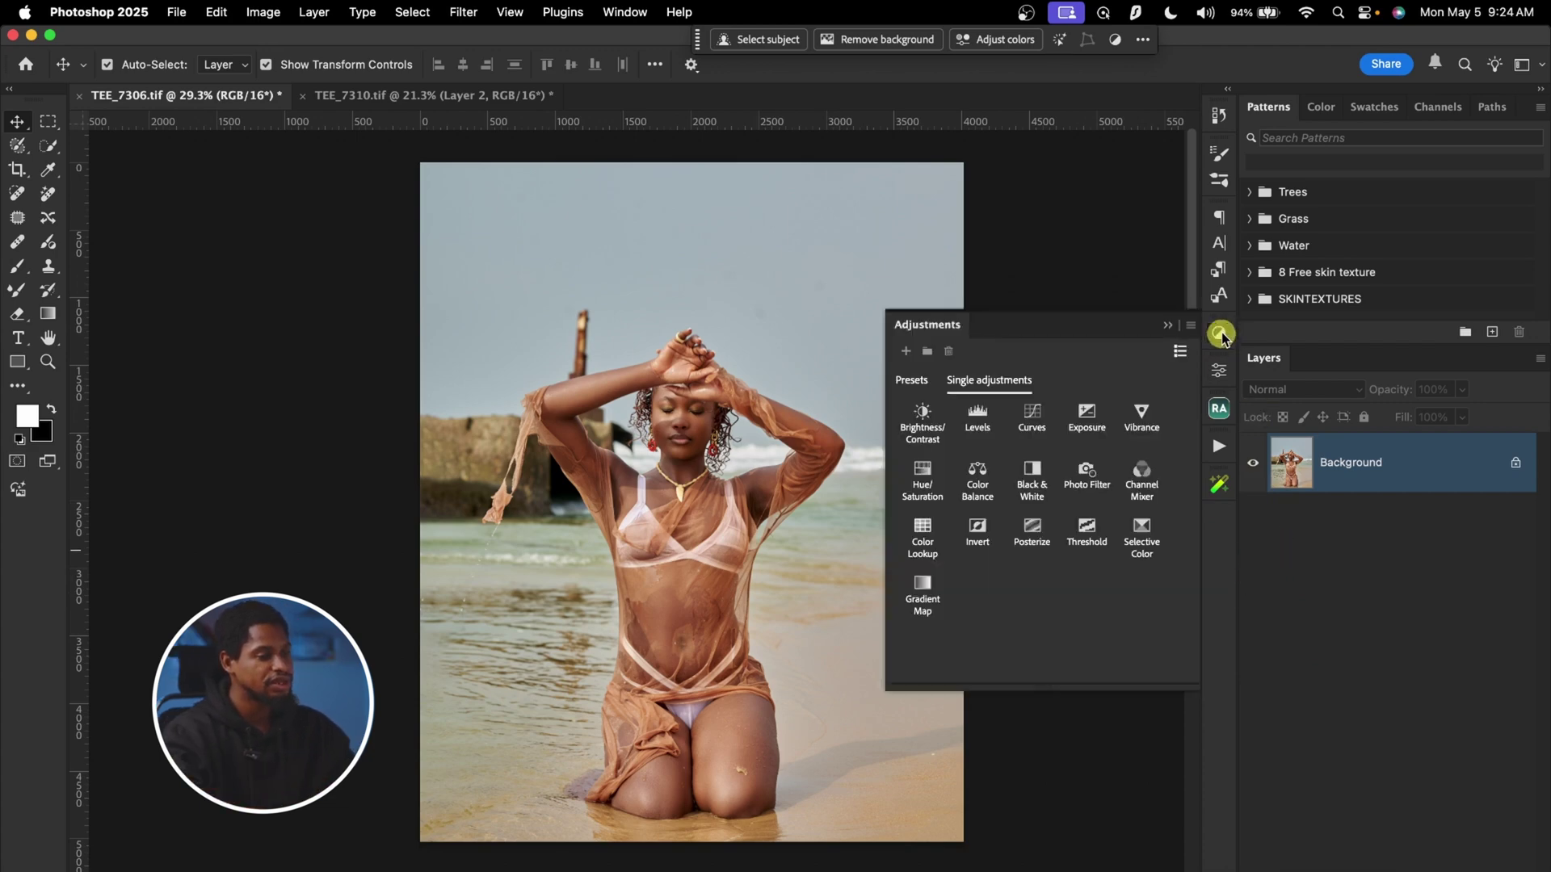
pyautogui.click(921, 484)
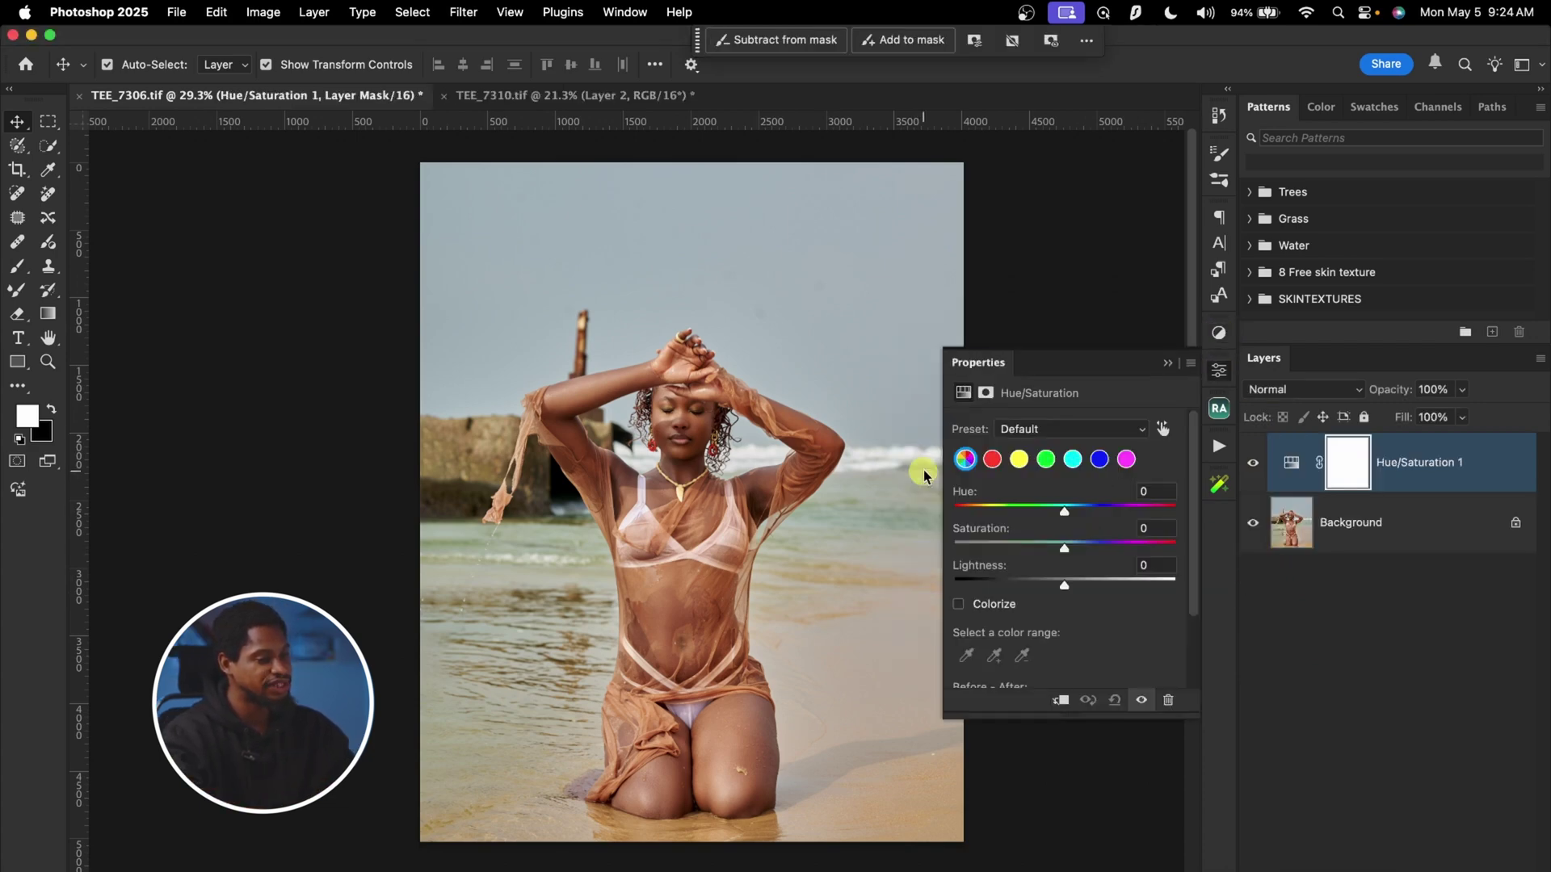
pyautogui.click(1100, 459)
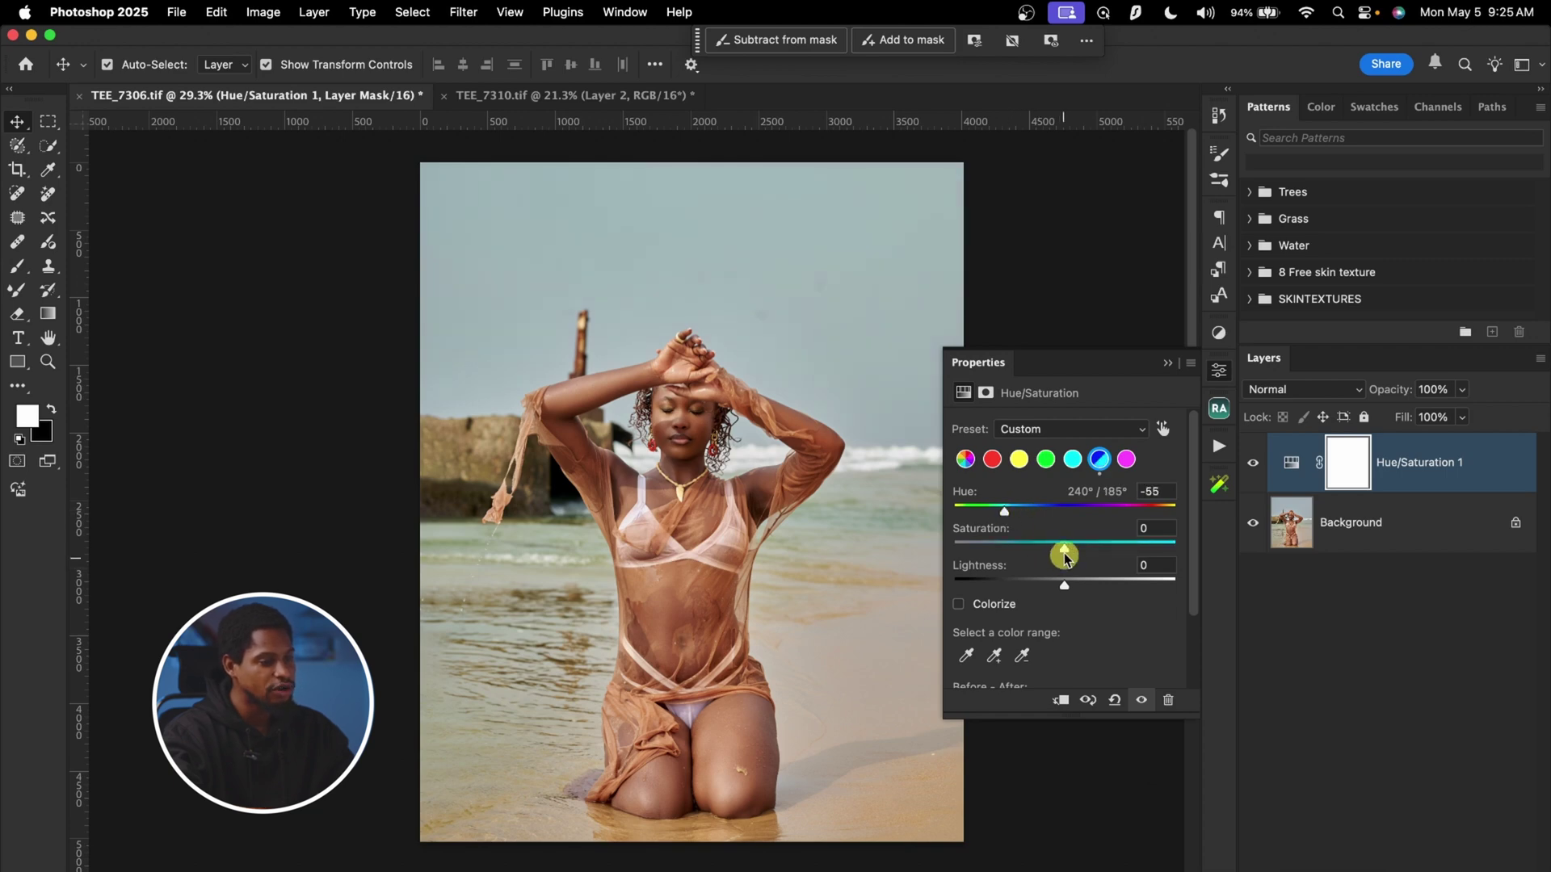
pyautogui.moveTo(1152, 550); pyautogui.dragTo(1160, 554)
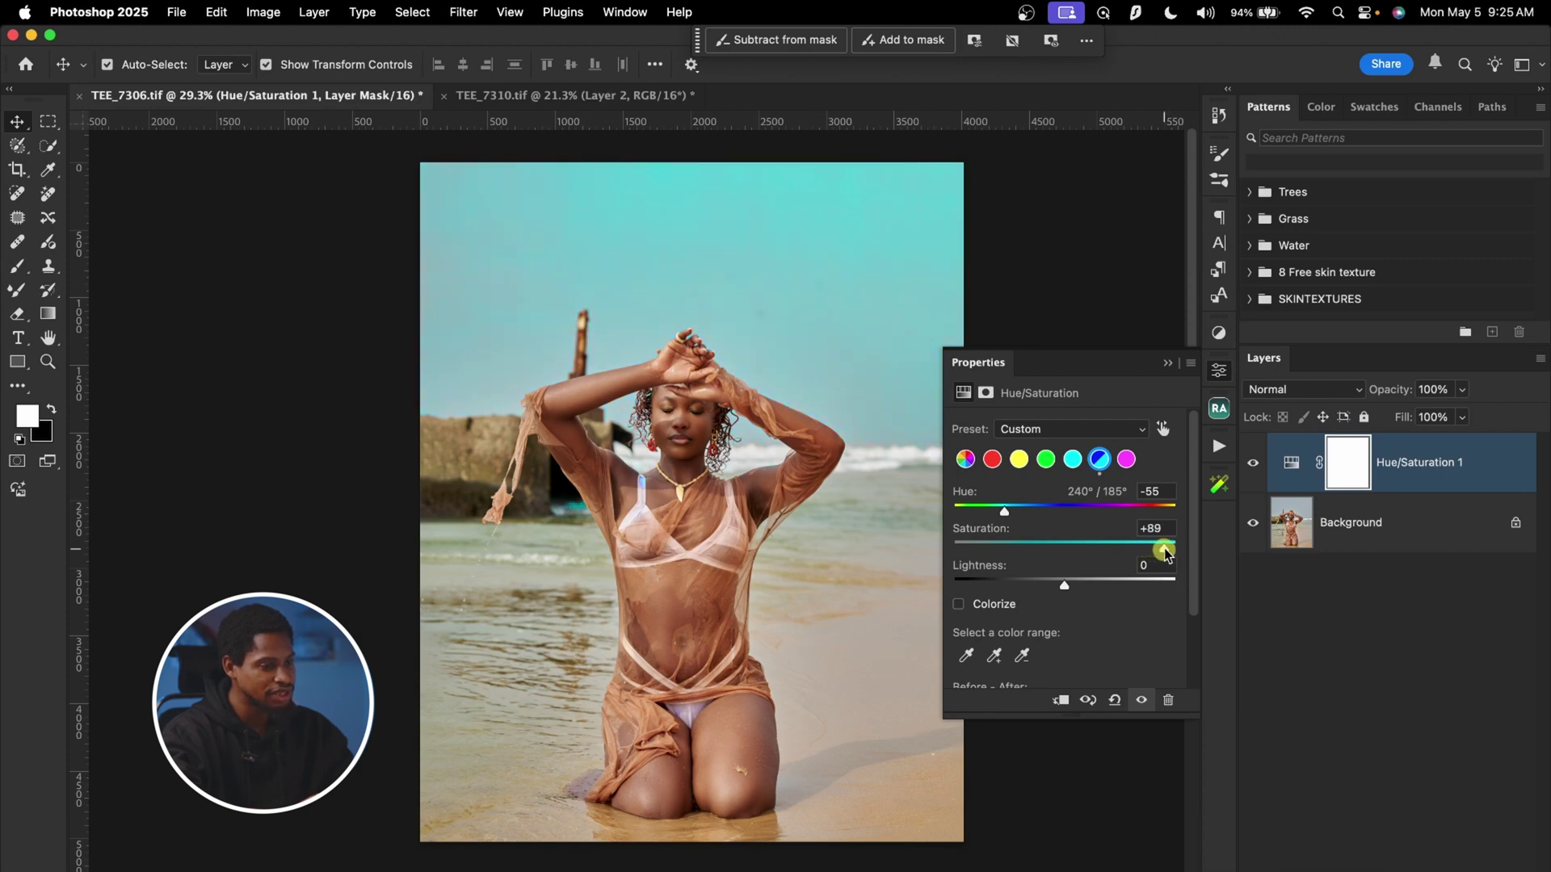
pyautogui.moveTo(1065, 591); pyautogui.dragTo(1069, 592)
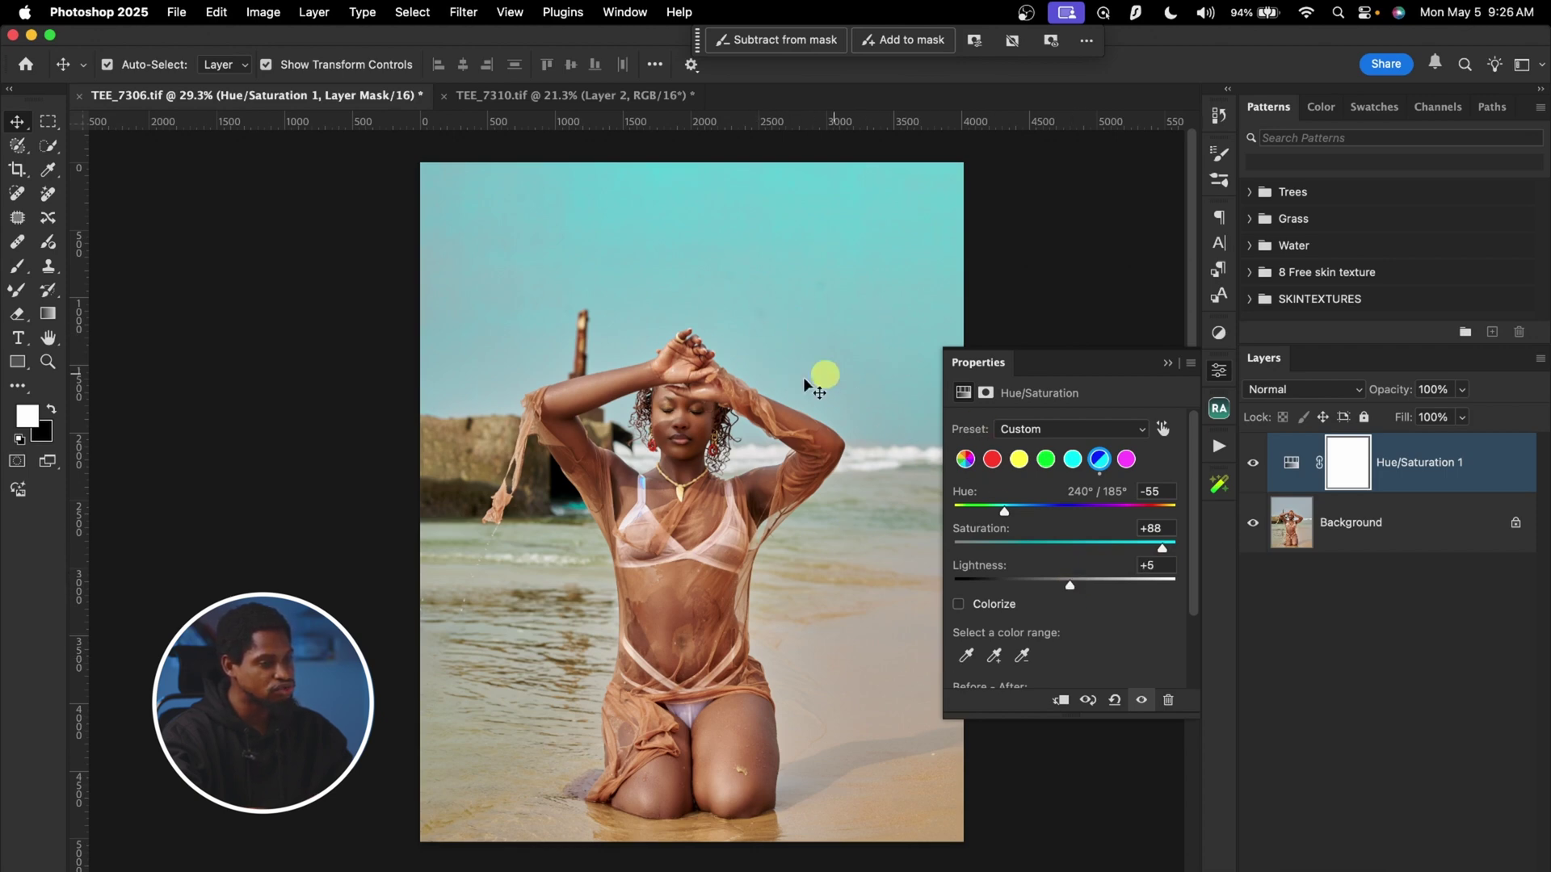
# Raise the Cyans saturation to +59 and compare the adjustment on and off.
pyautogui.click(1074, 461)
pyautogui.click(1063, 549)
pyautogui.moveTo(1066, 551); pyautogui.dragTo(1128, 552)
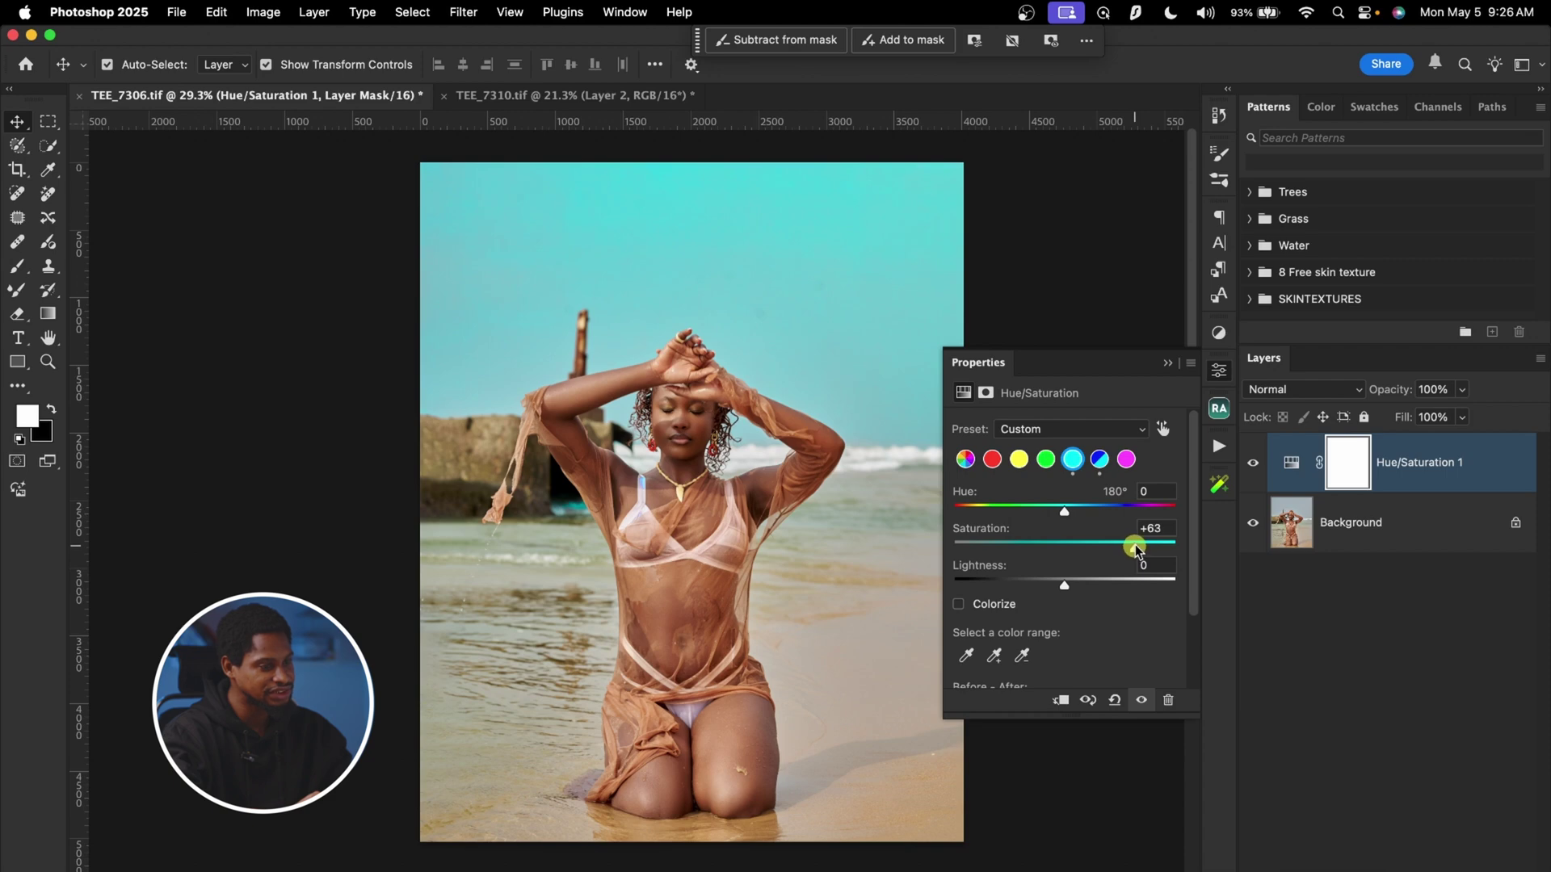
pyautogui.click(1252, 463)
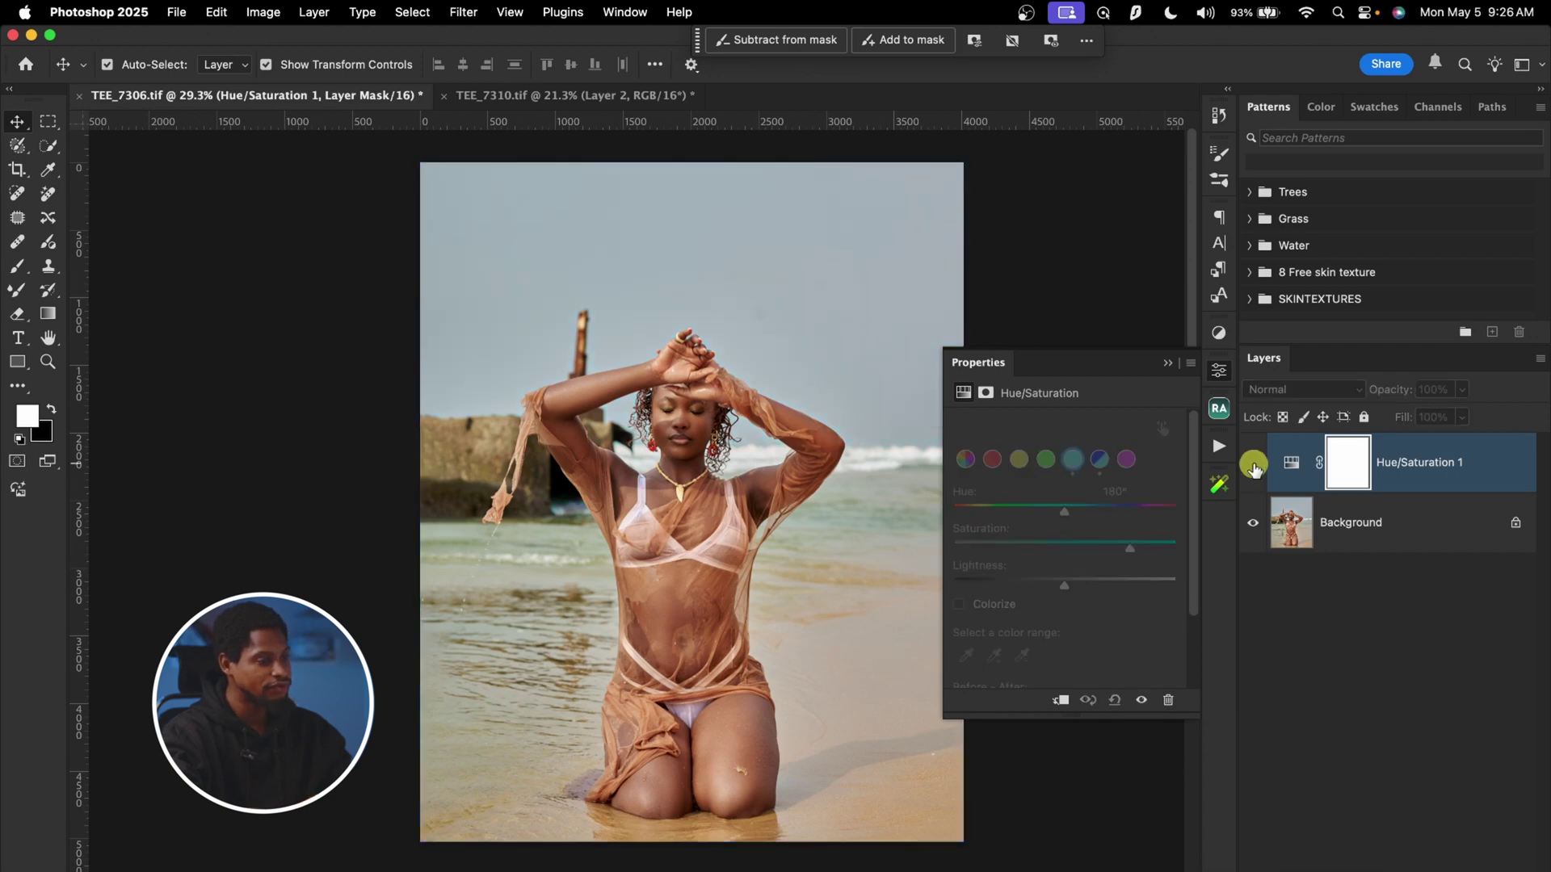
pyautogui.click(1253, 464)
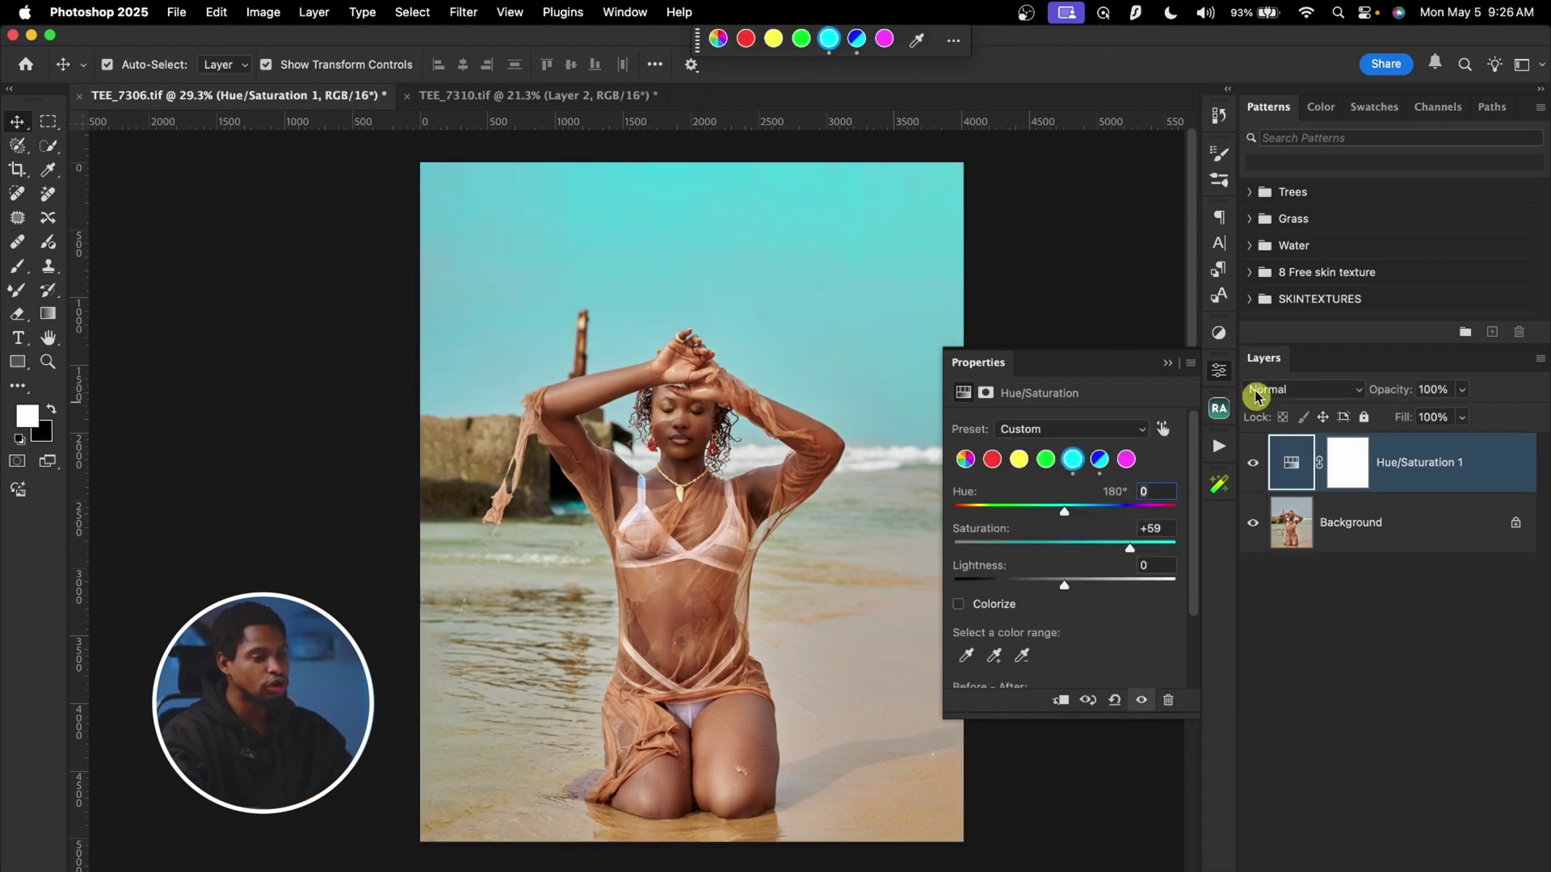
pyautogui.click(1220, 335)
pyautogui.click(1220, 335)
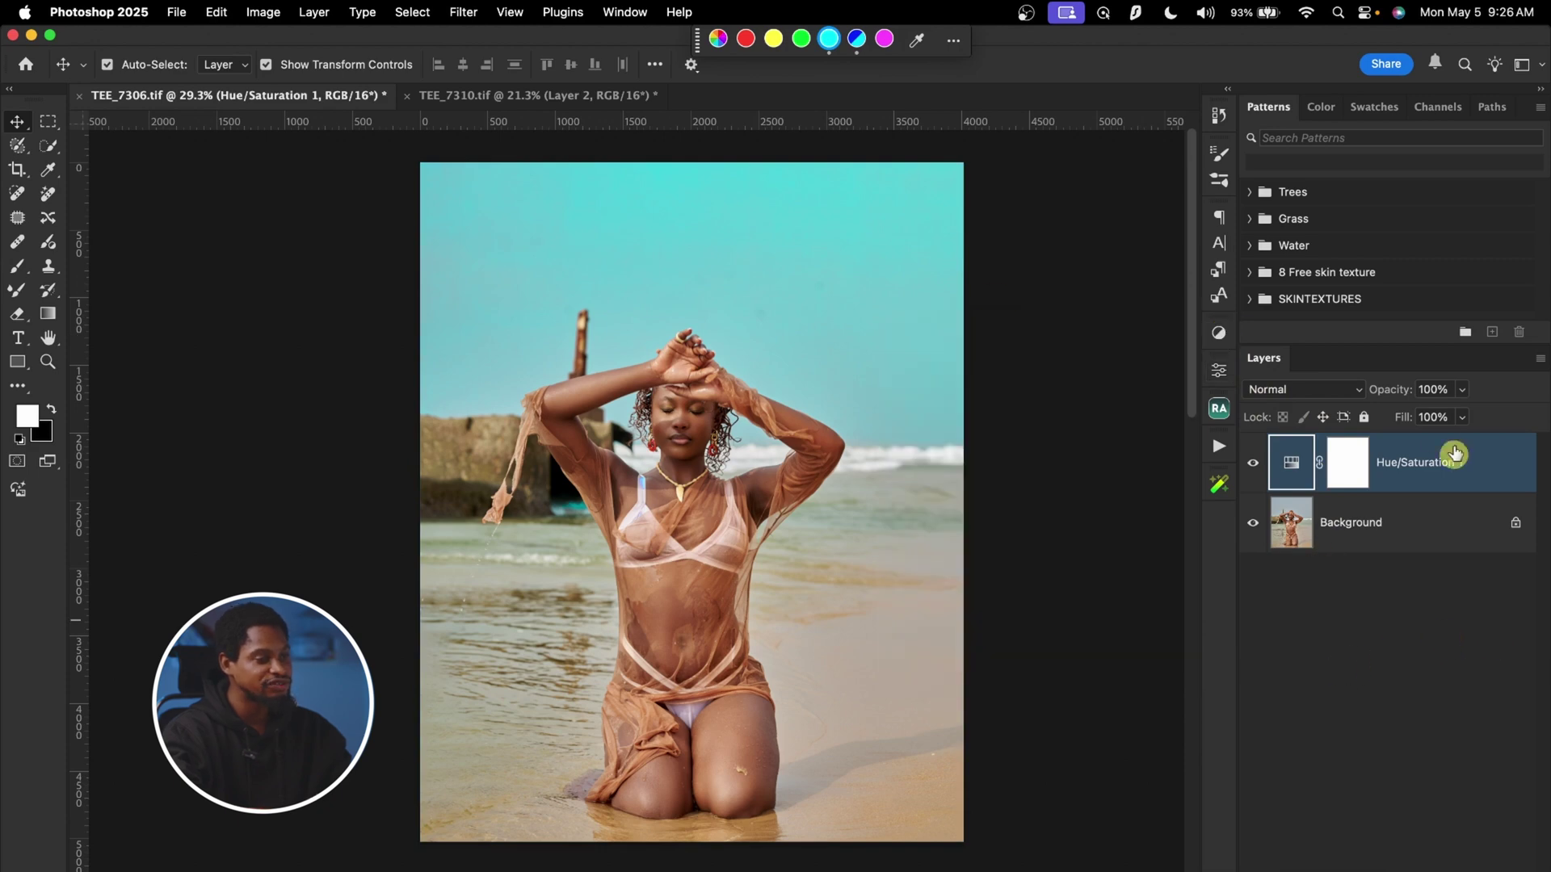
# From Window > Adjustments, create a Selective Color 1 layer above Hue/Saturation 1.
pyautogui.click(628, 12)
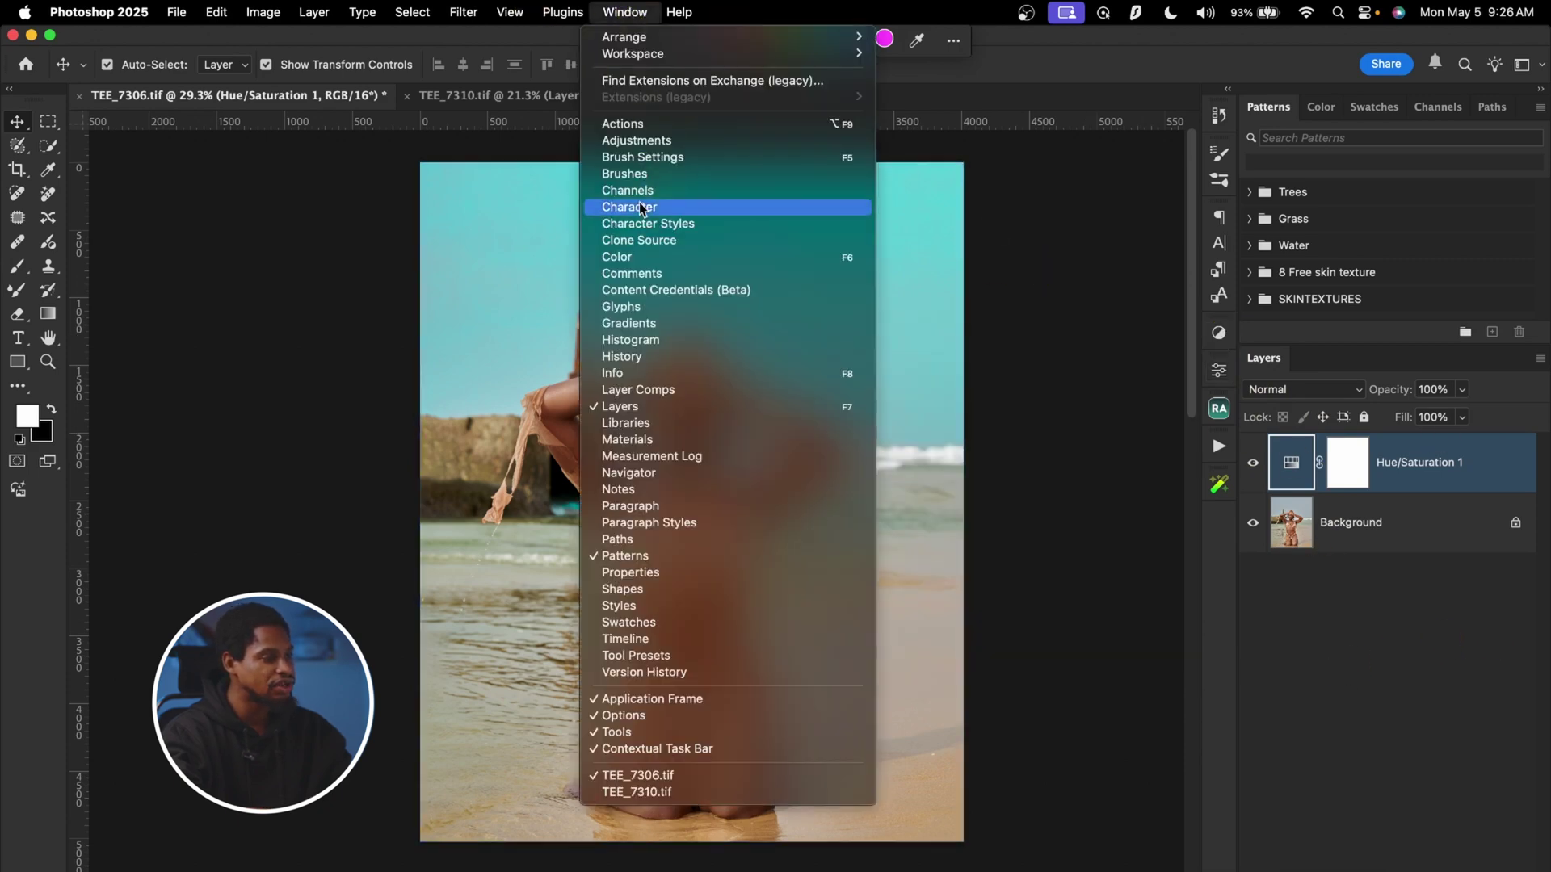
pyautogui.click(649, 142)
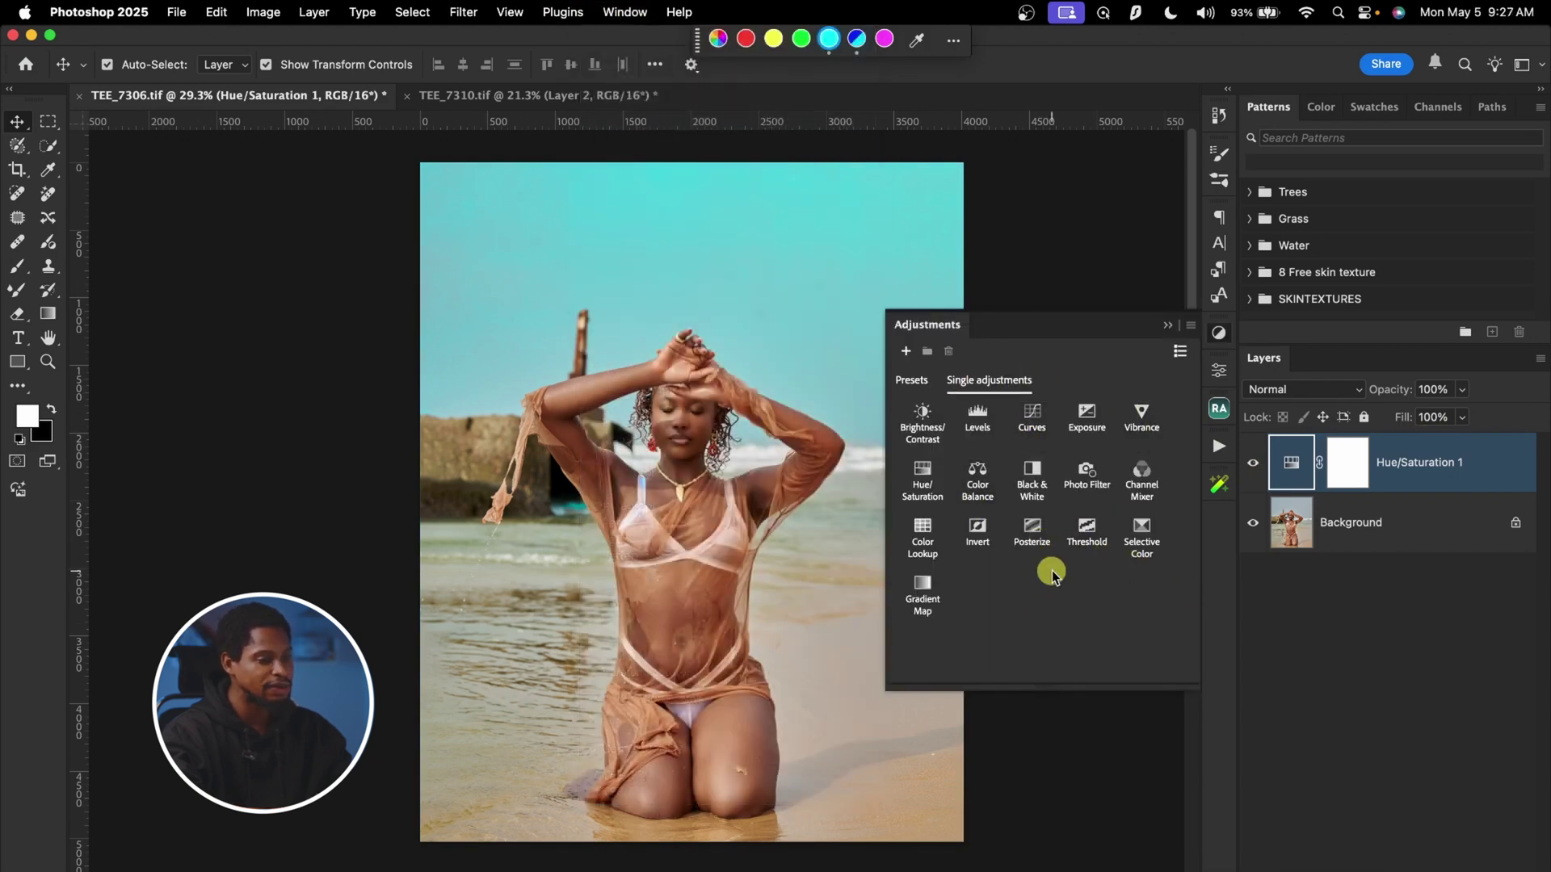
pyautogui.click(1144, 529)
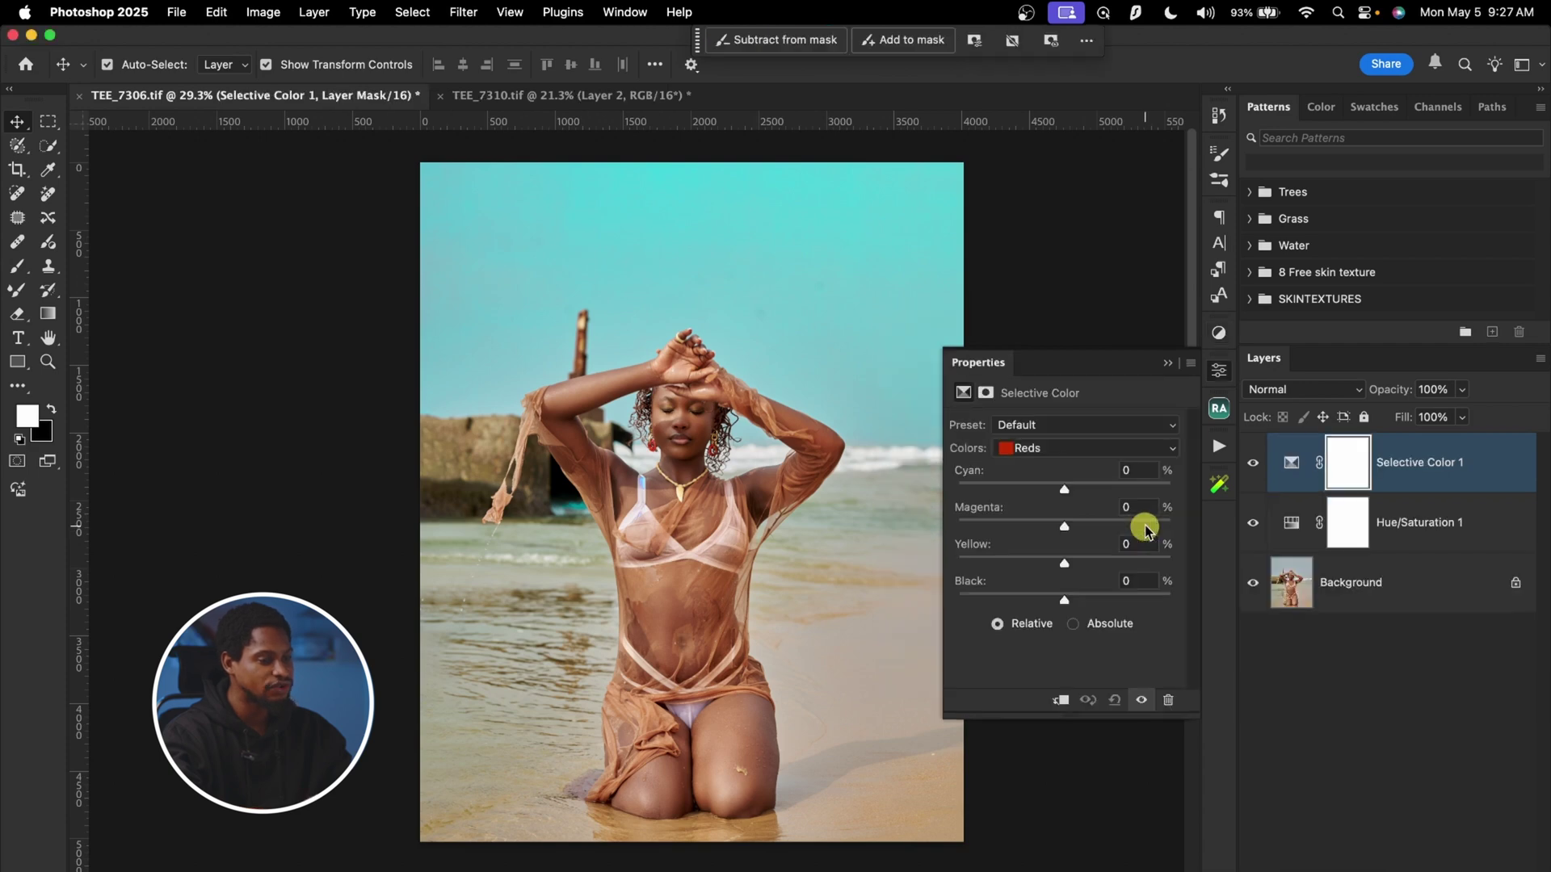
# In Selective Color Yellows, set Cyan -50, Magenta +2 and Black -14.
pyautogui.click(1061, 449)
pyautogui.click(1037, 455)
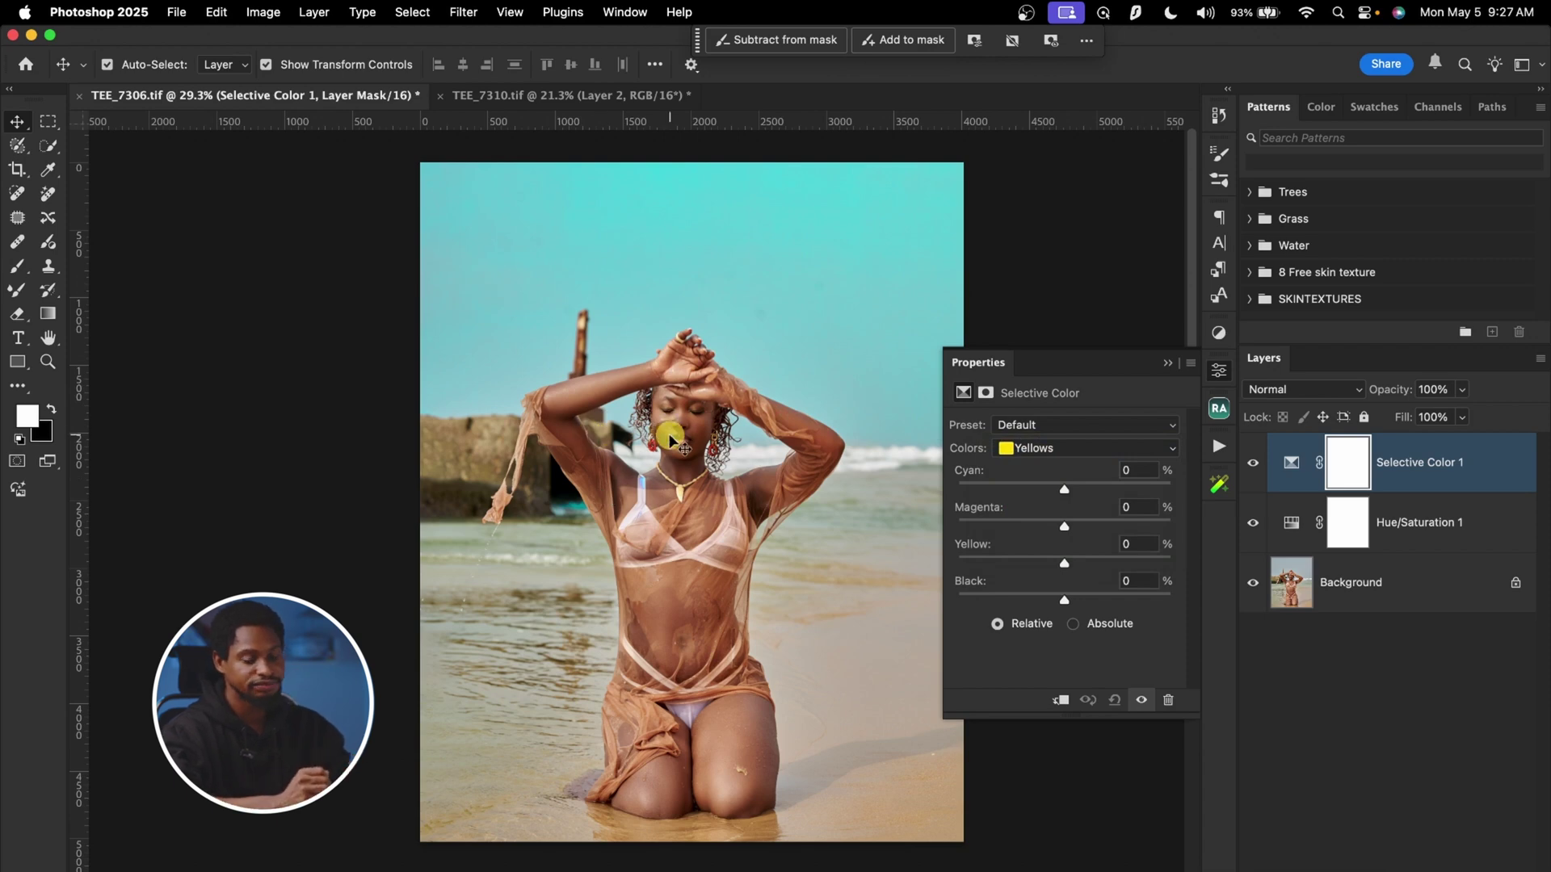
pyautogui.moveTo(1066, 489); pyautogui.dragTo(1012, 491)
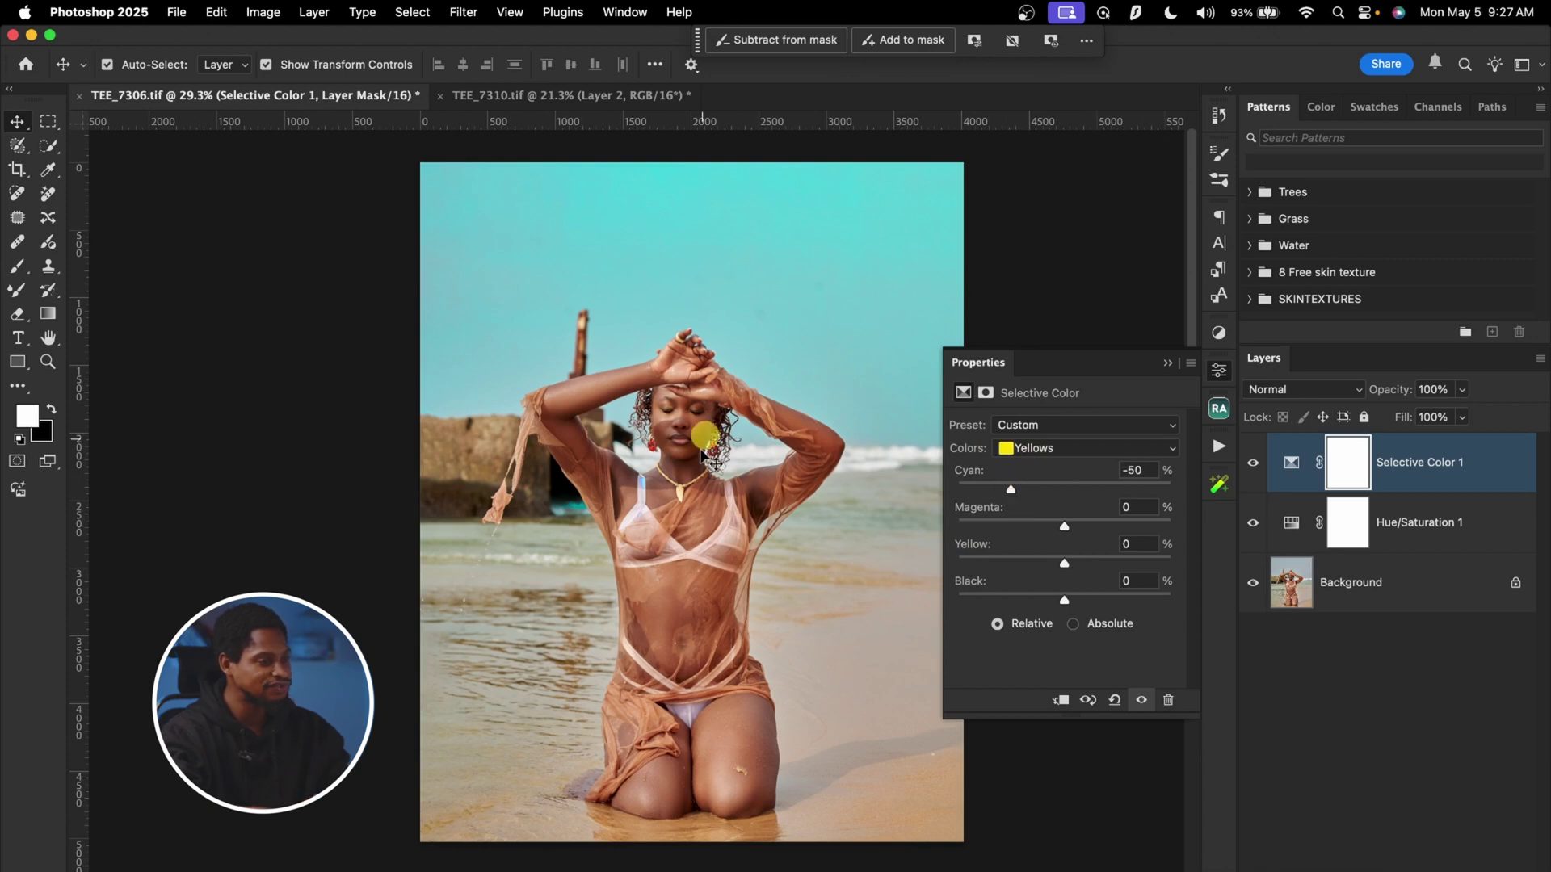
pyautogui.press('z')
pyautogui.moveTo(692, 417); pyautogui.dragTo(748, 418)
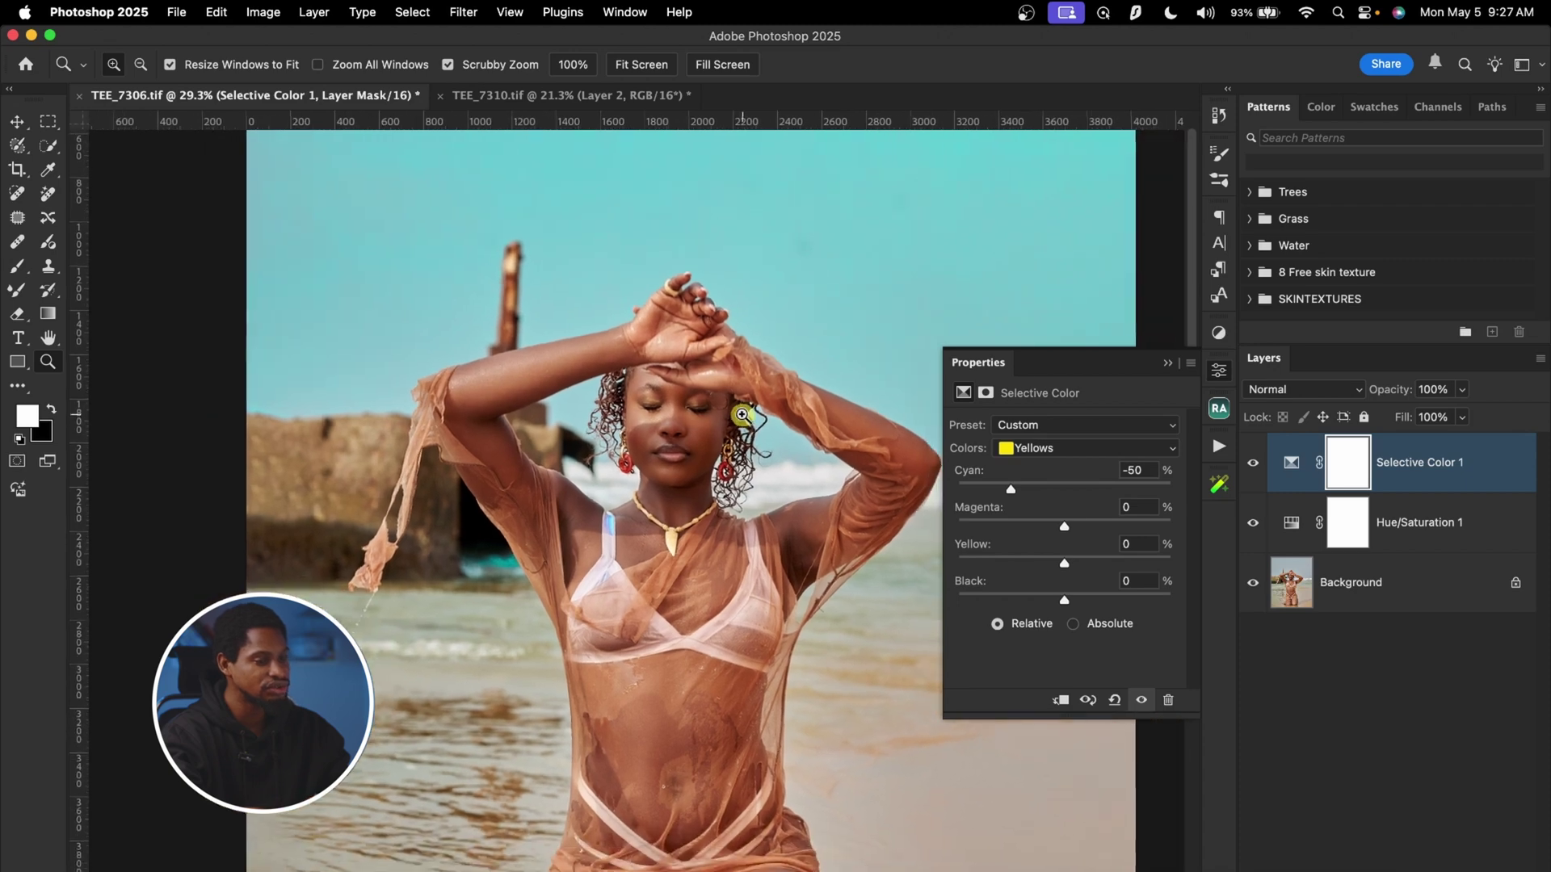
pyautogui.press('v')
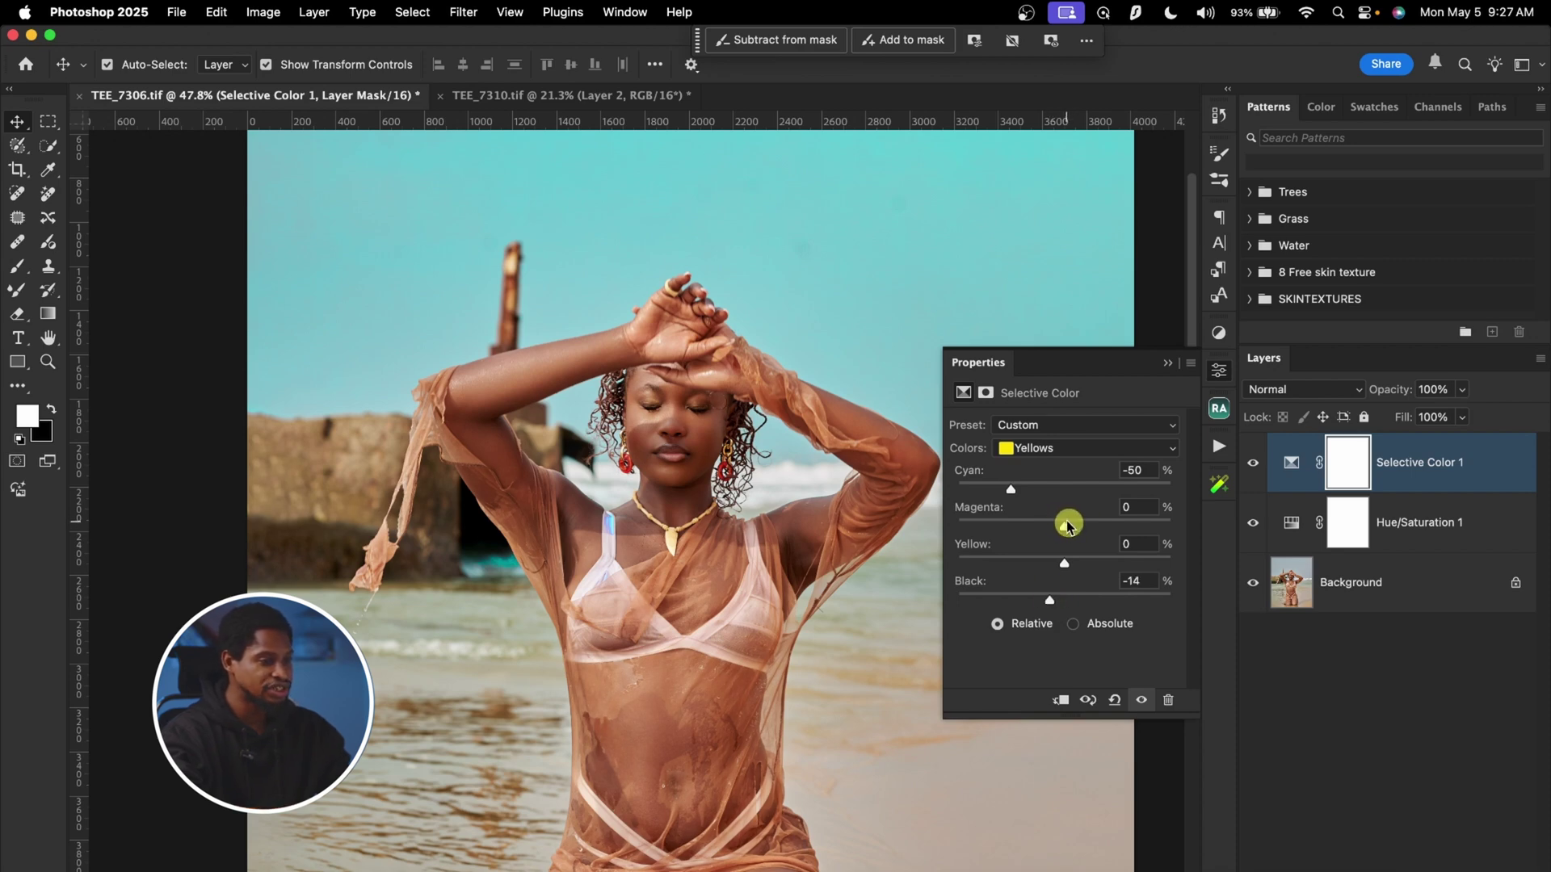
pyautogui.moveTo(1068, 526); pyautogui.dragTo(1066, 527)
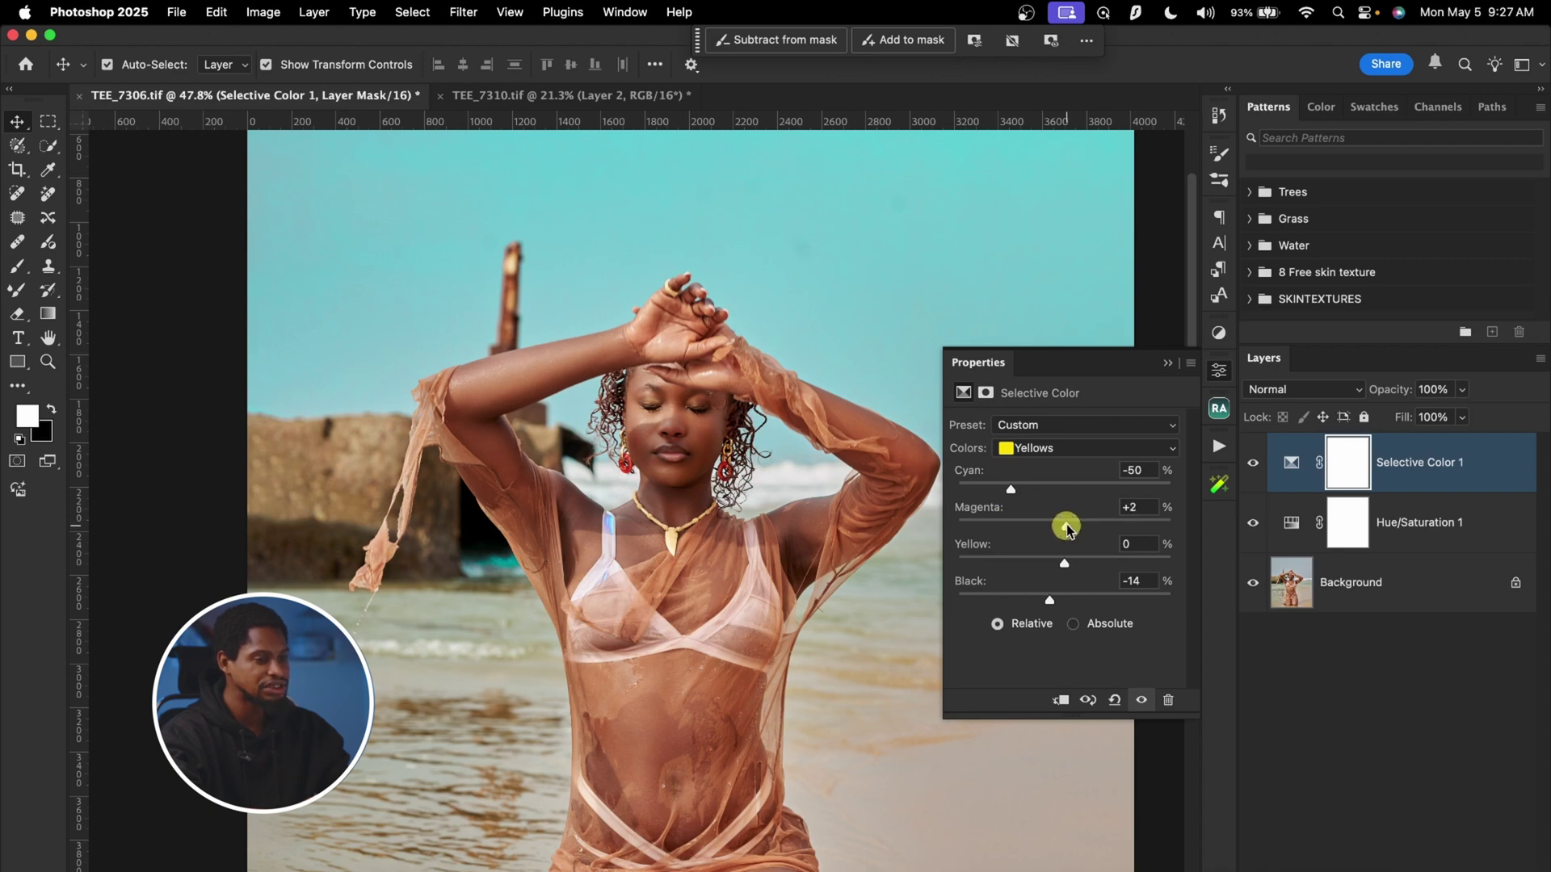
# Set Selective Color Reds to Cyan +6, Magenta +2, Black +20, then compare the layer on and off.
pyautogui.click(1073, 448)
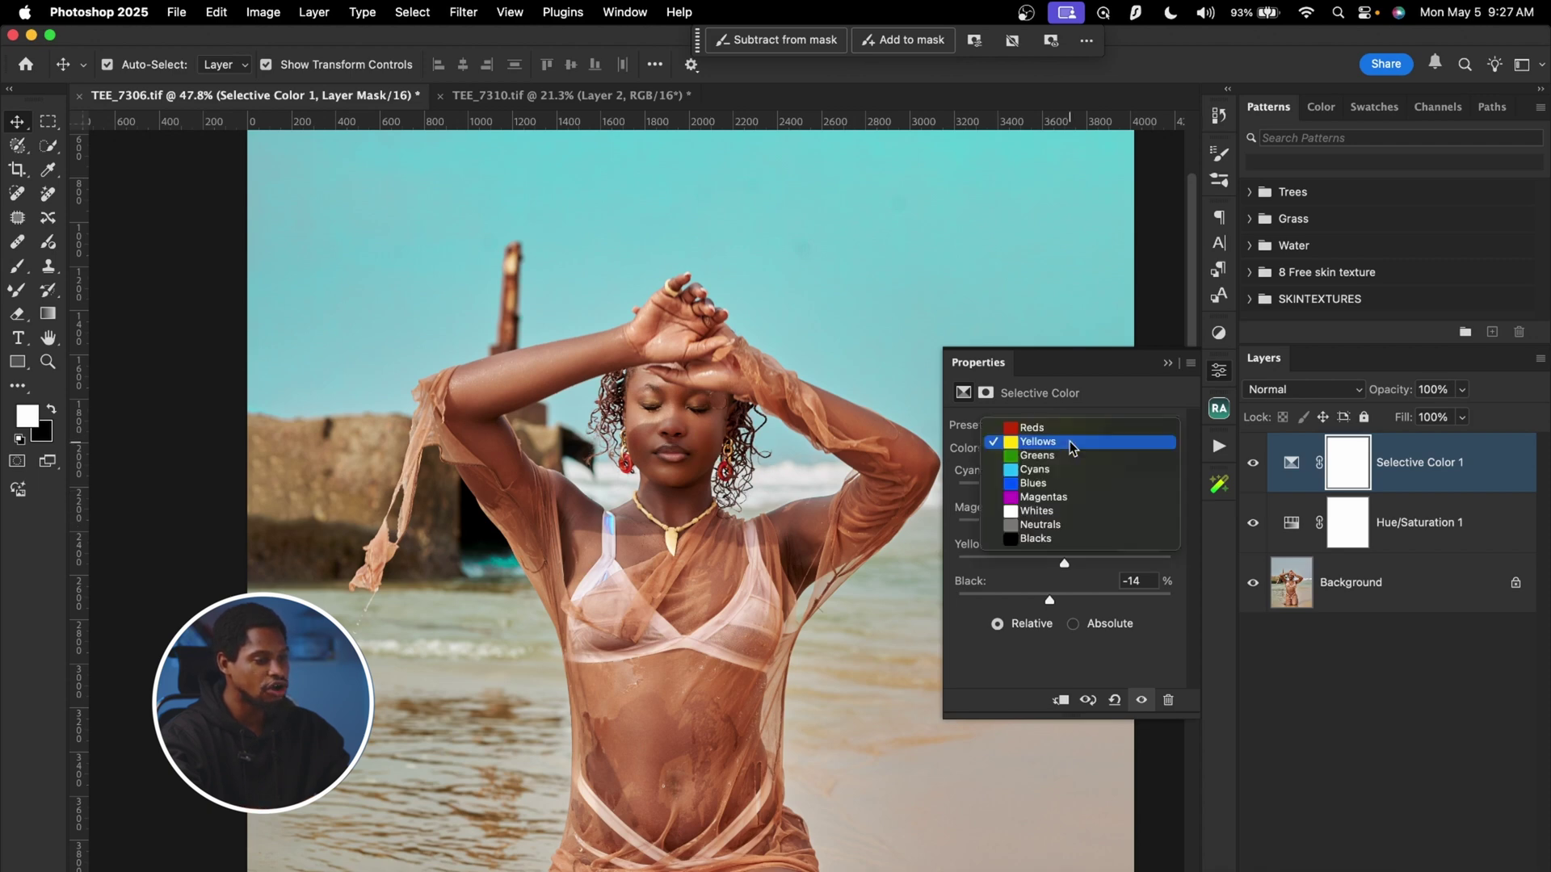
pyautogui.click(1054, 427)
pyautogui.moveTo(1068, 488)
pyautogui.mouseDown()
pyautogui.moveTo(980, 485)
pyautogui.moveTo(1076, 495)
pyautogui.mouseUp()
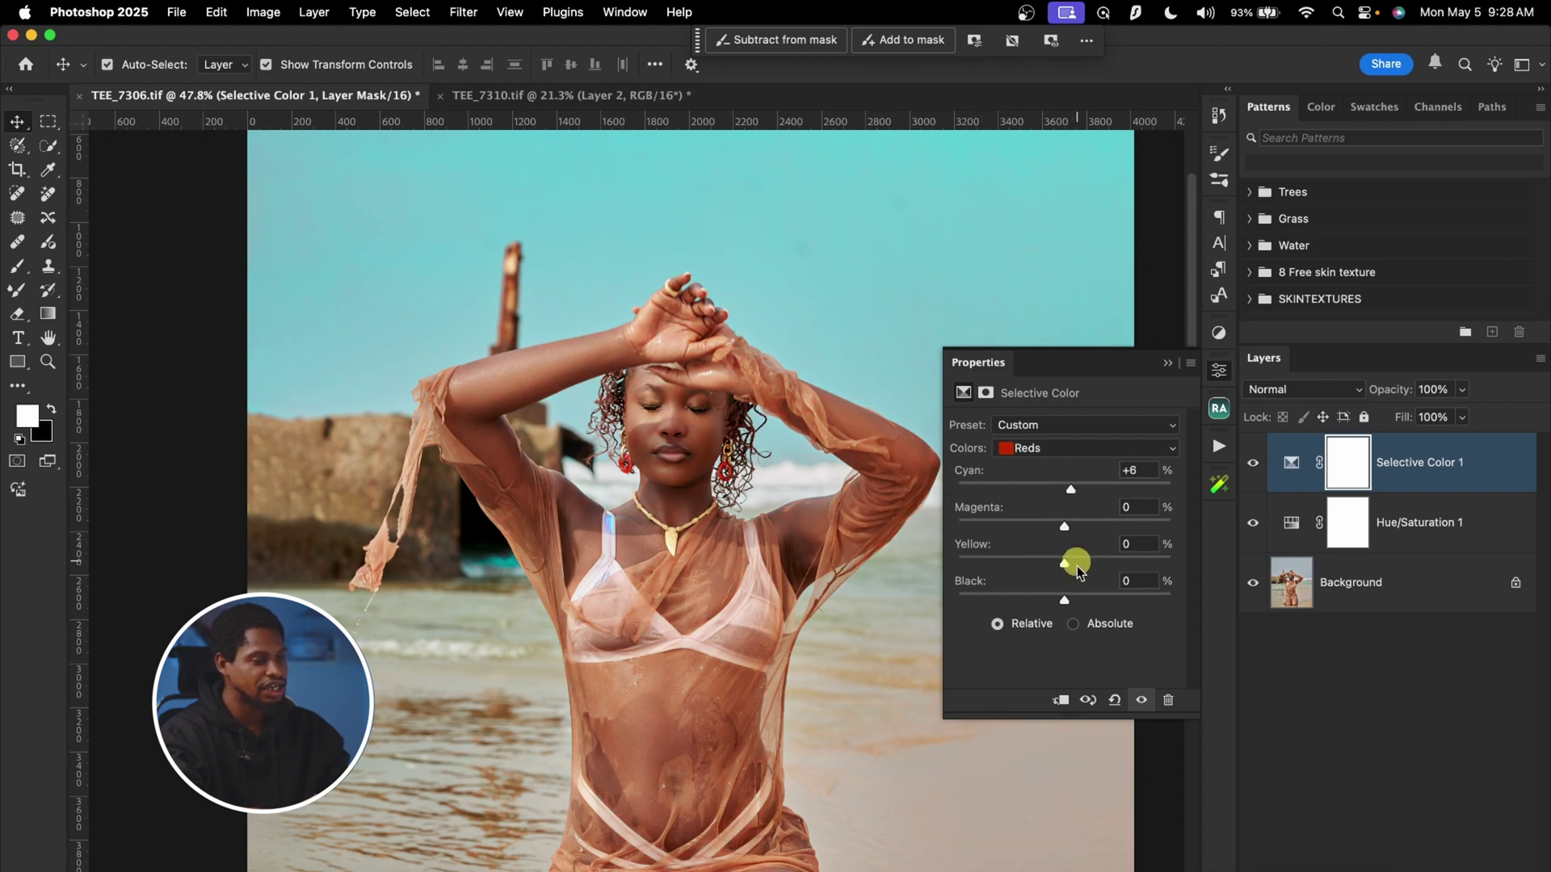
pyautogui.moveTo(1064, 599); pyautogui.dragTo(1075, 600)
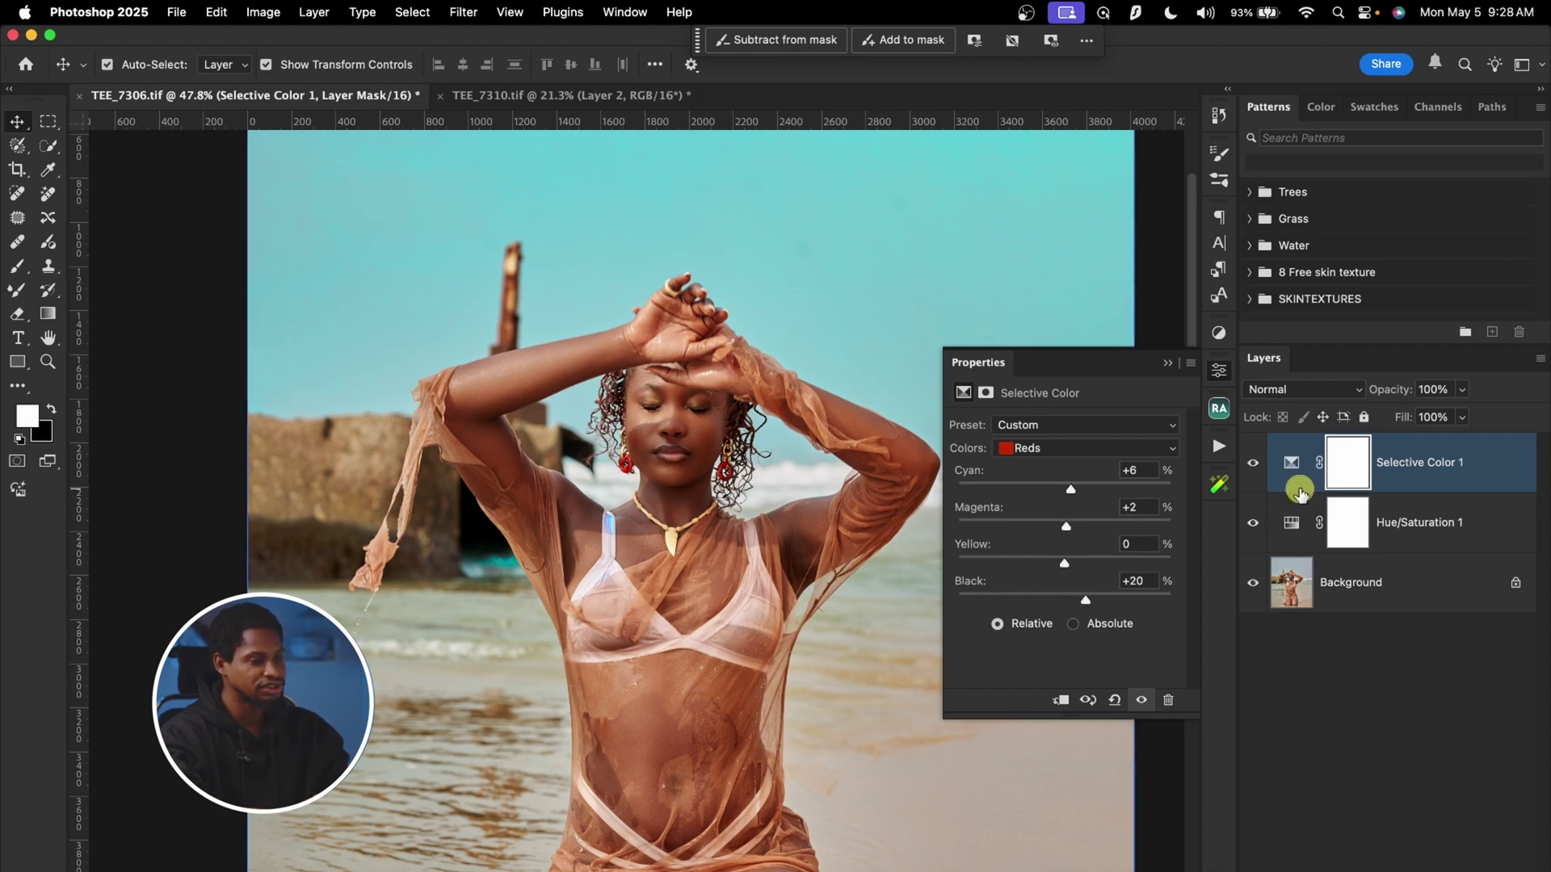
pyautogui.click(1167, 362)
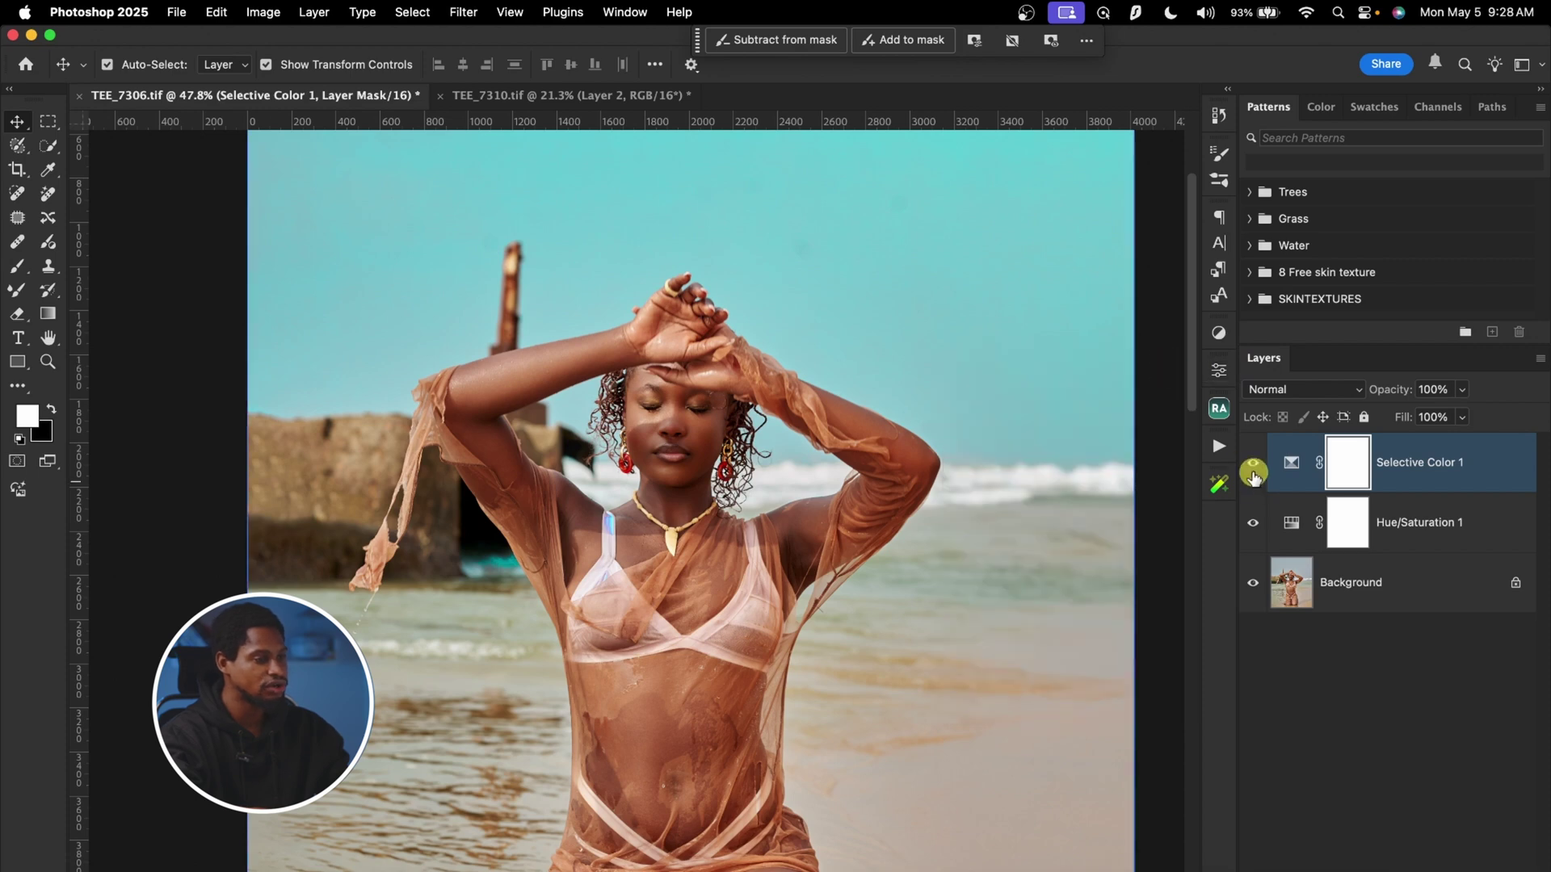
pyautogui.click(1253, 465)
pyautogui.click(1253, 467)
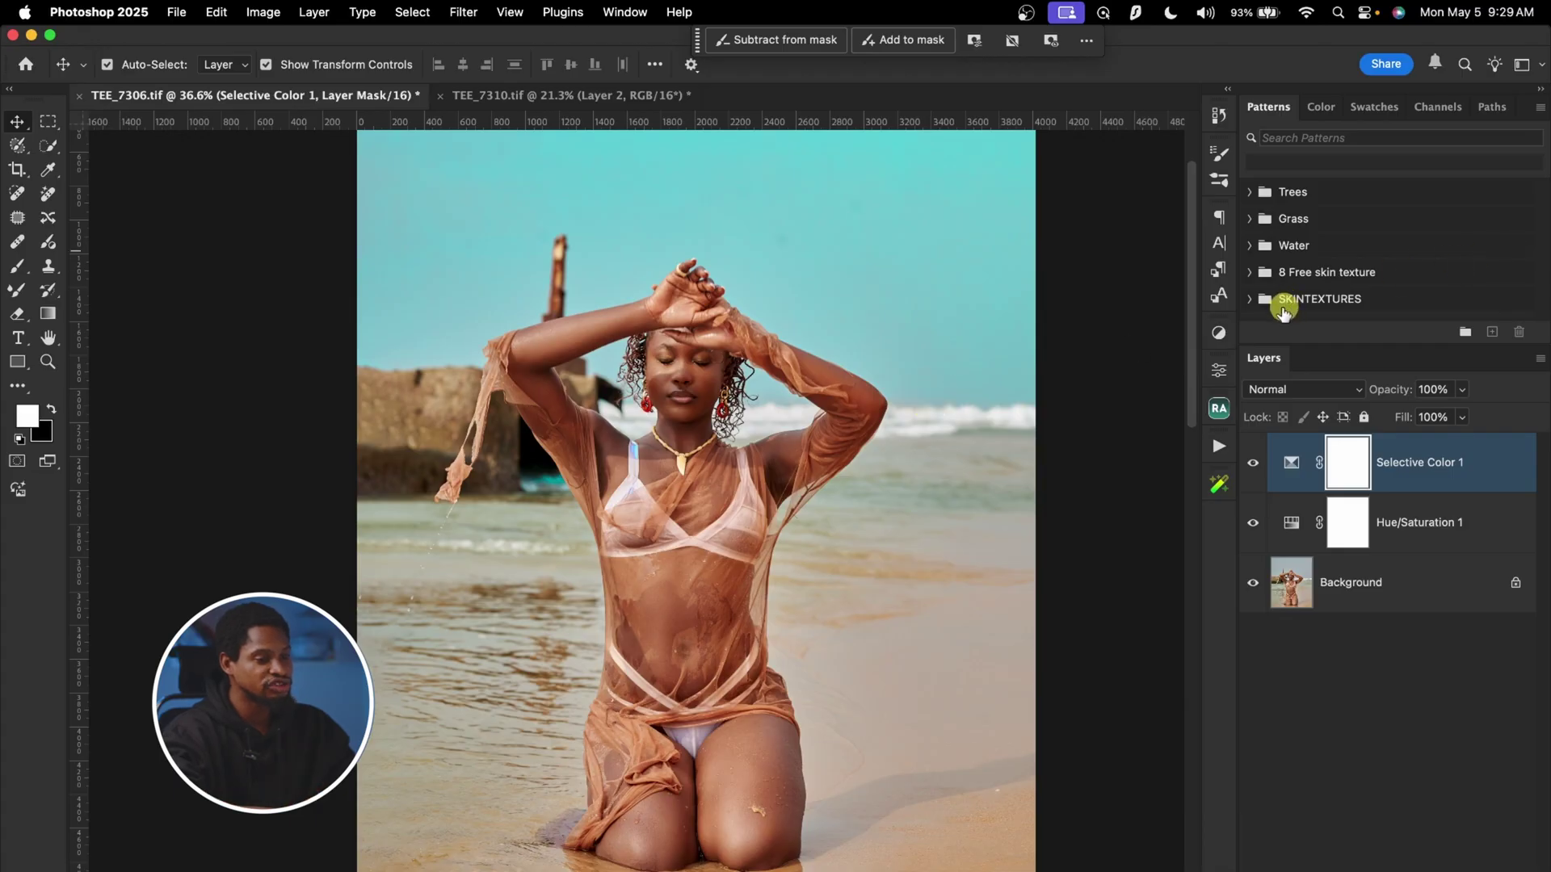
pyautogui.click(1218, 333)
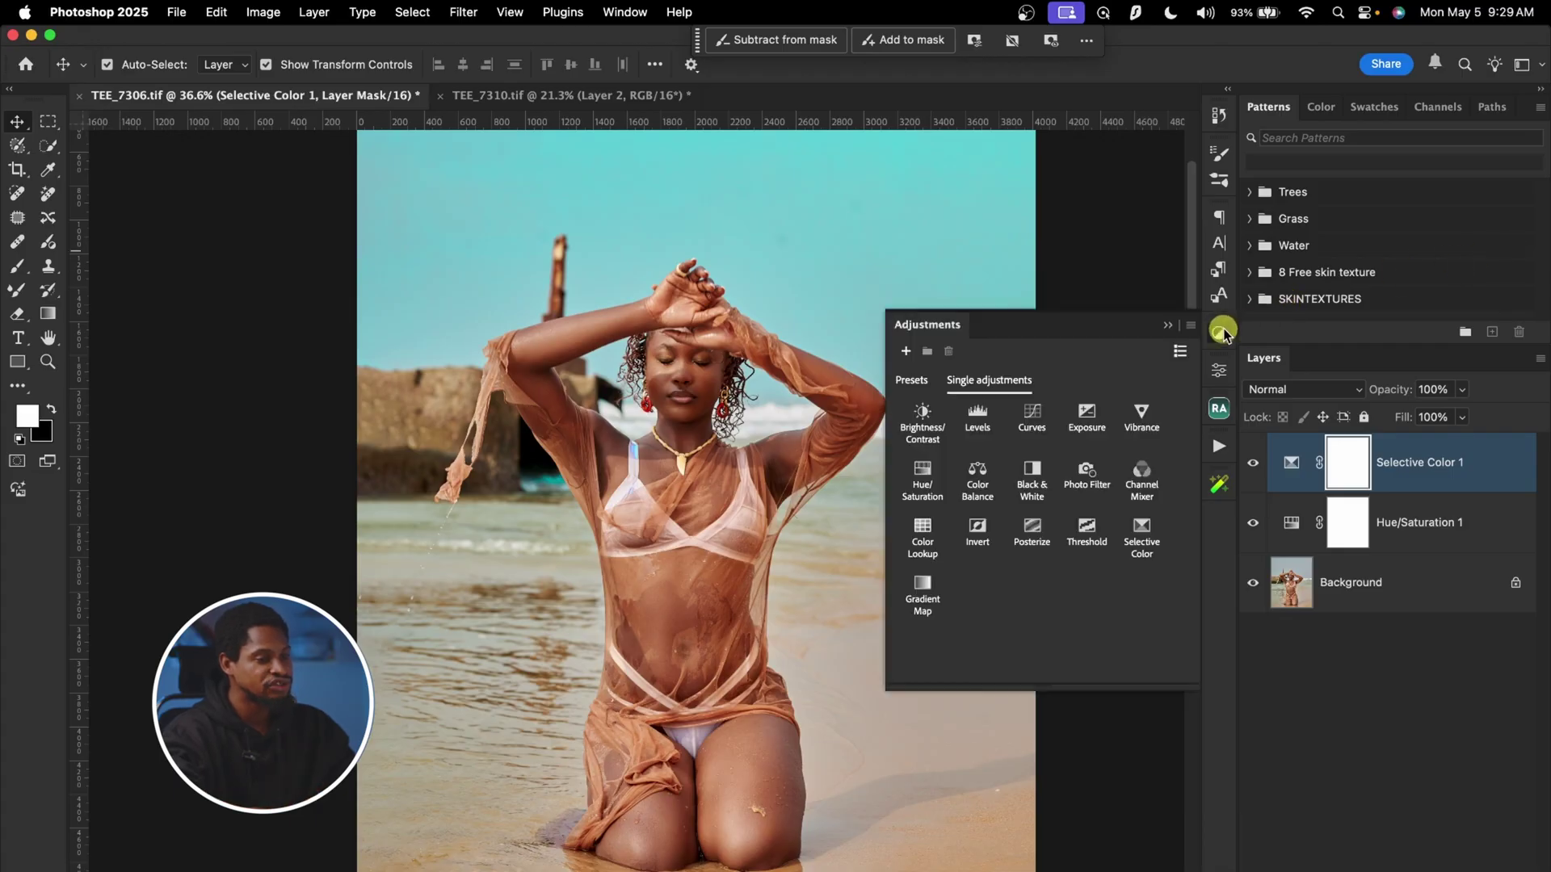
# Add a Color Balance layer and nudge the midtones slightly toward cyan.
pyautogui.click(973, 482)
pyautogui.click(1045, 423)
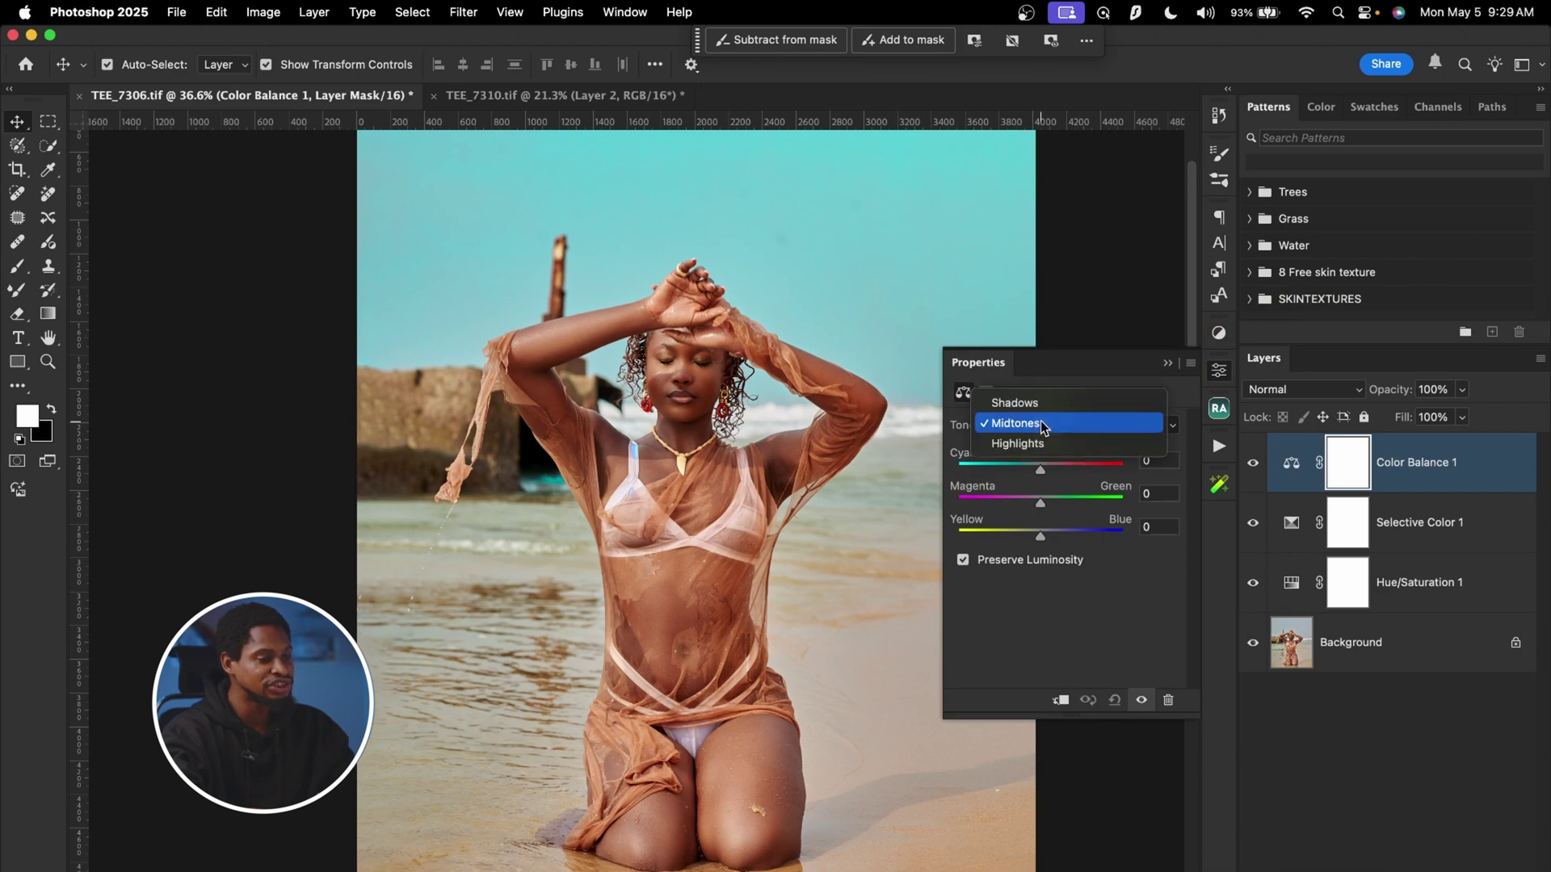
pyautogui.click(1072, 424)
pyautogui.moveTo(1041, 467); pyautogui.dragTo(1040, 473)
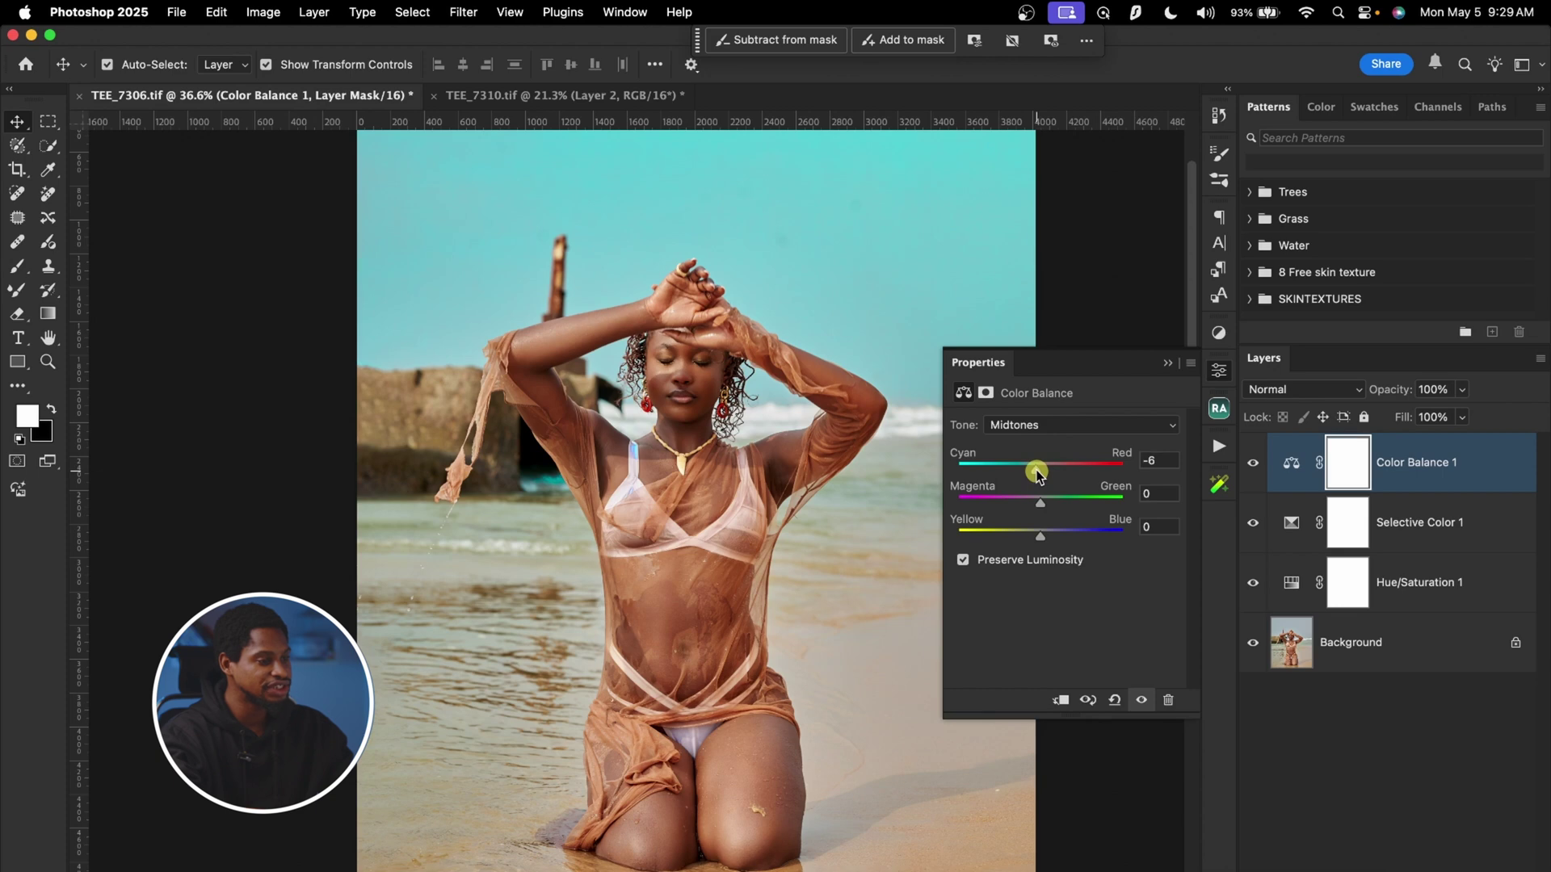
pyautogui.click(1049, 423)
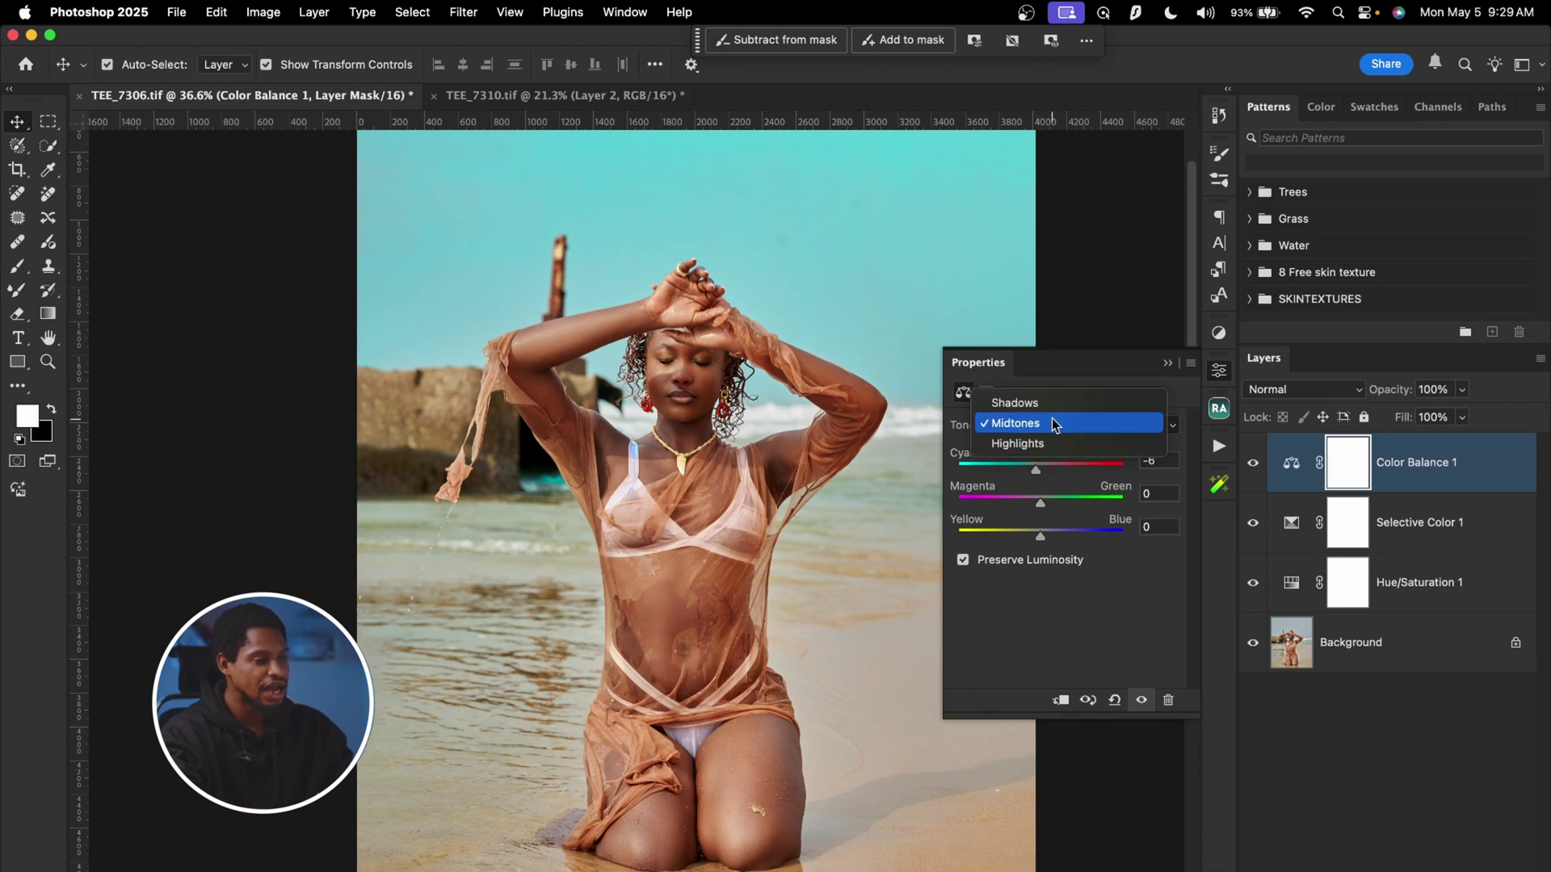
pyautogui.click(1049, 403)
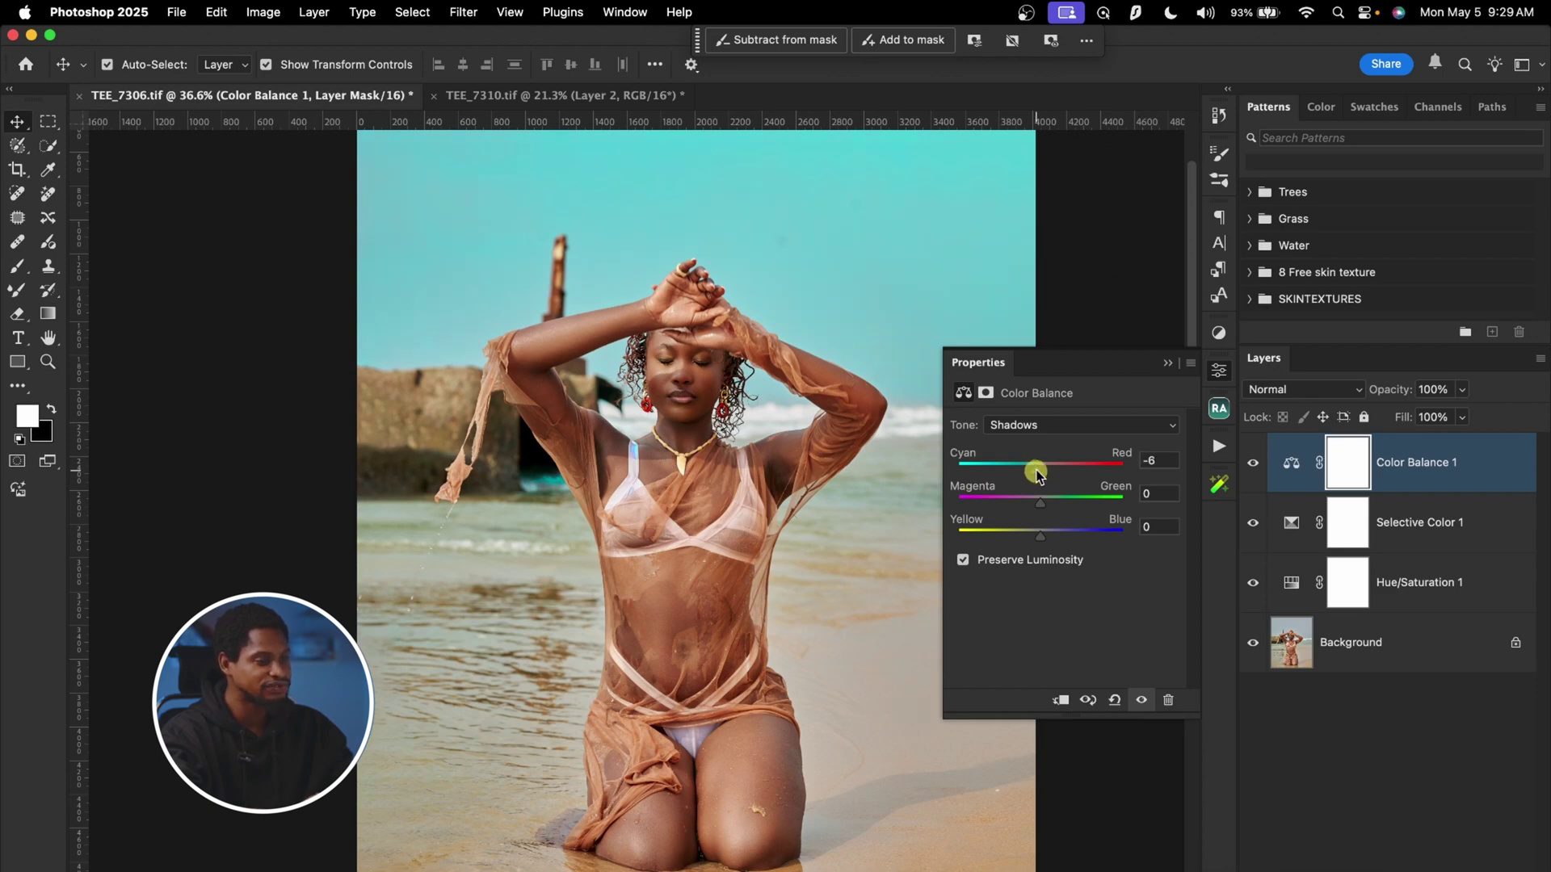
# Shift the Color Balance highlights to Cyan-Red +6 and Yellow-Blue +8.
pyautogui.click(1042, 423)
pyautogui.click(1046, 464)
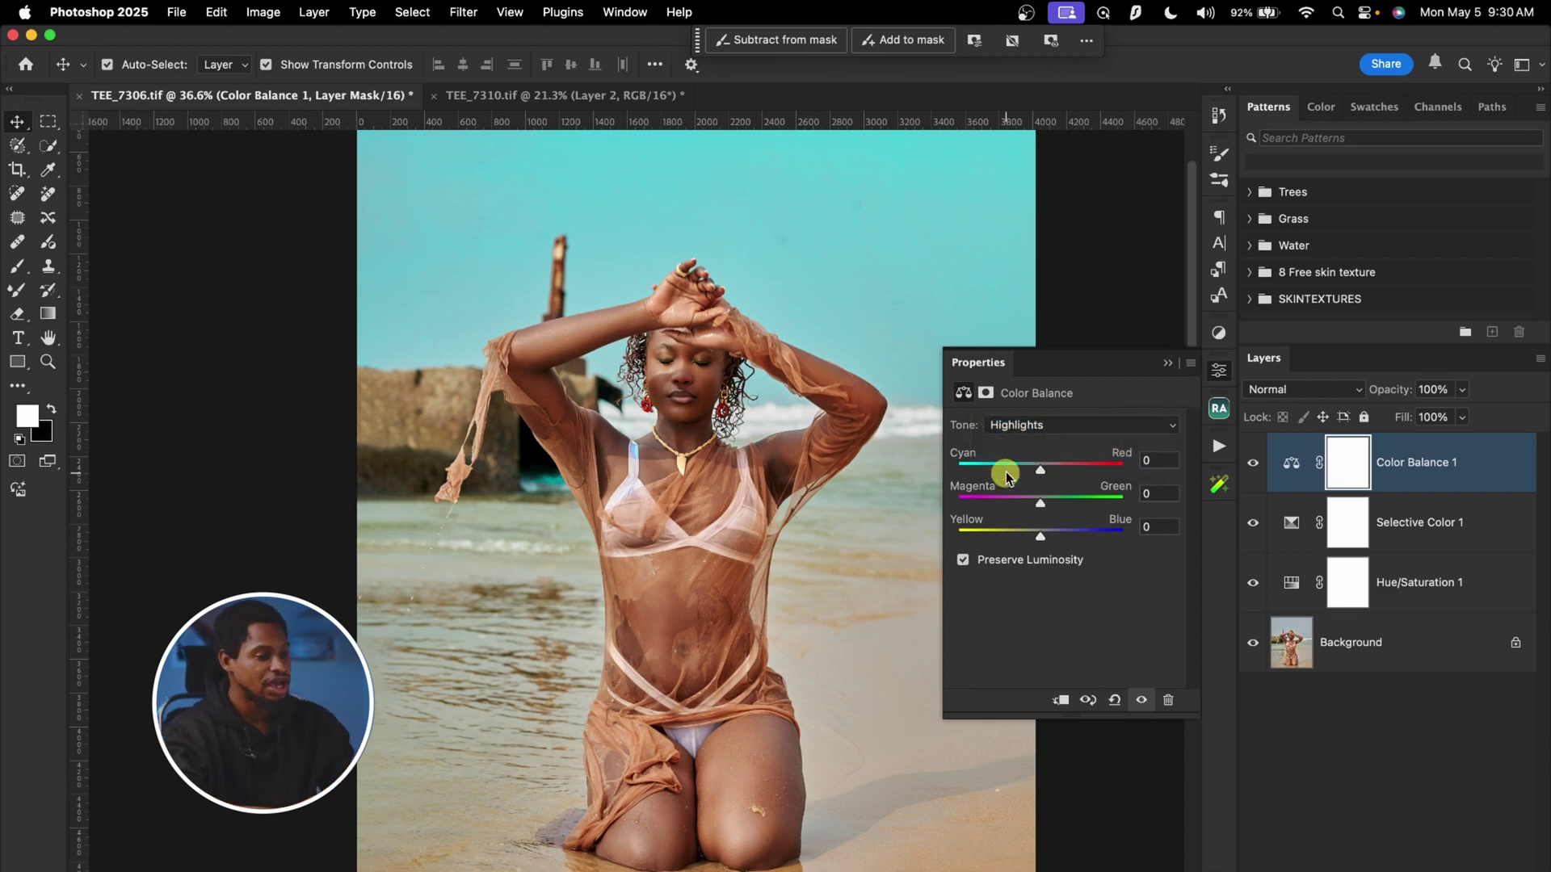
pyautogui.moveTo(1041, 471); pyautogui.dragTo(1045, 468)
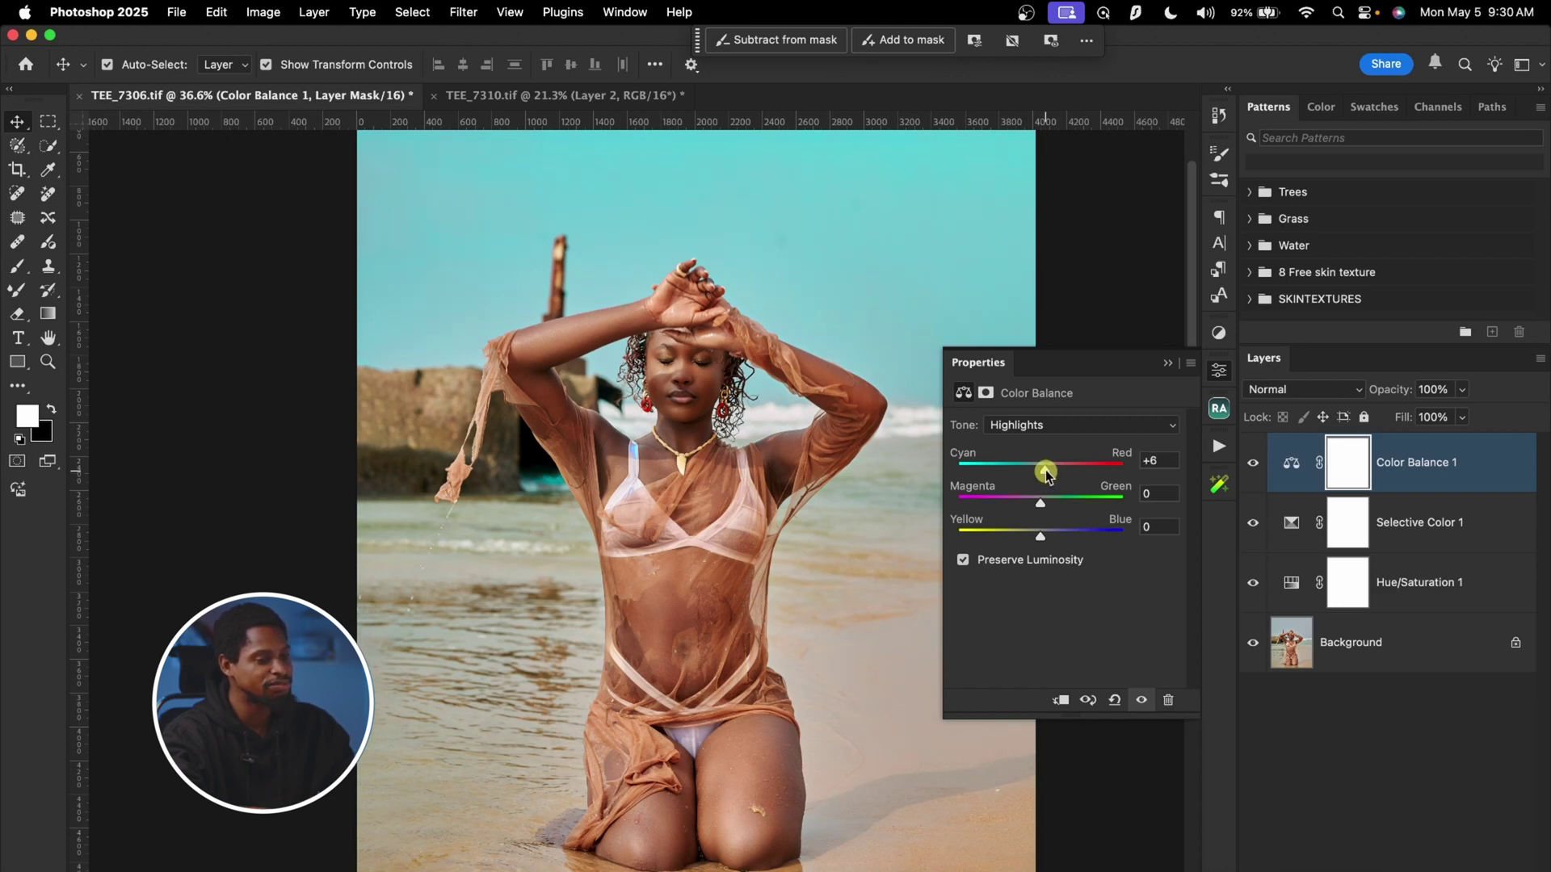
pyautogui.click(1044, 538)
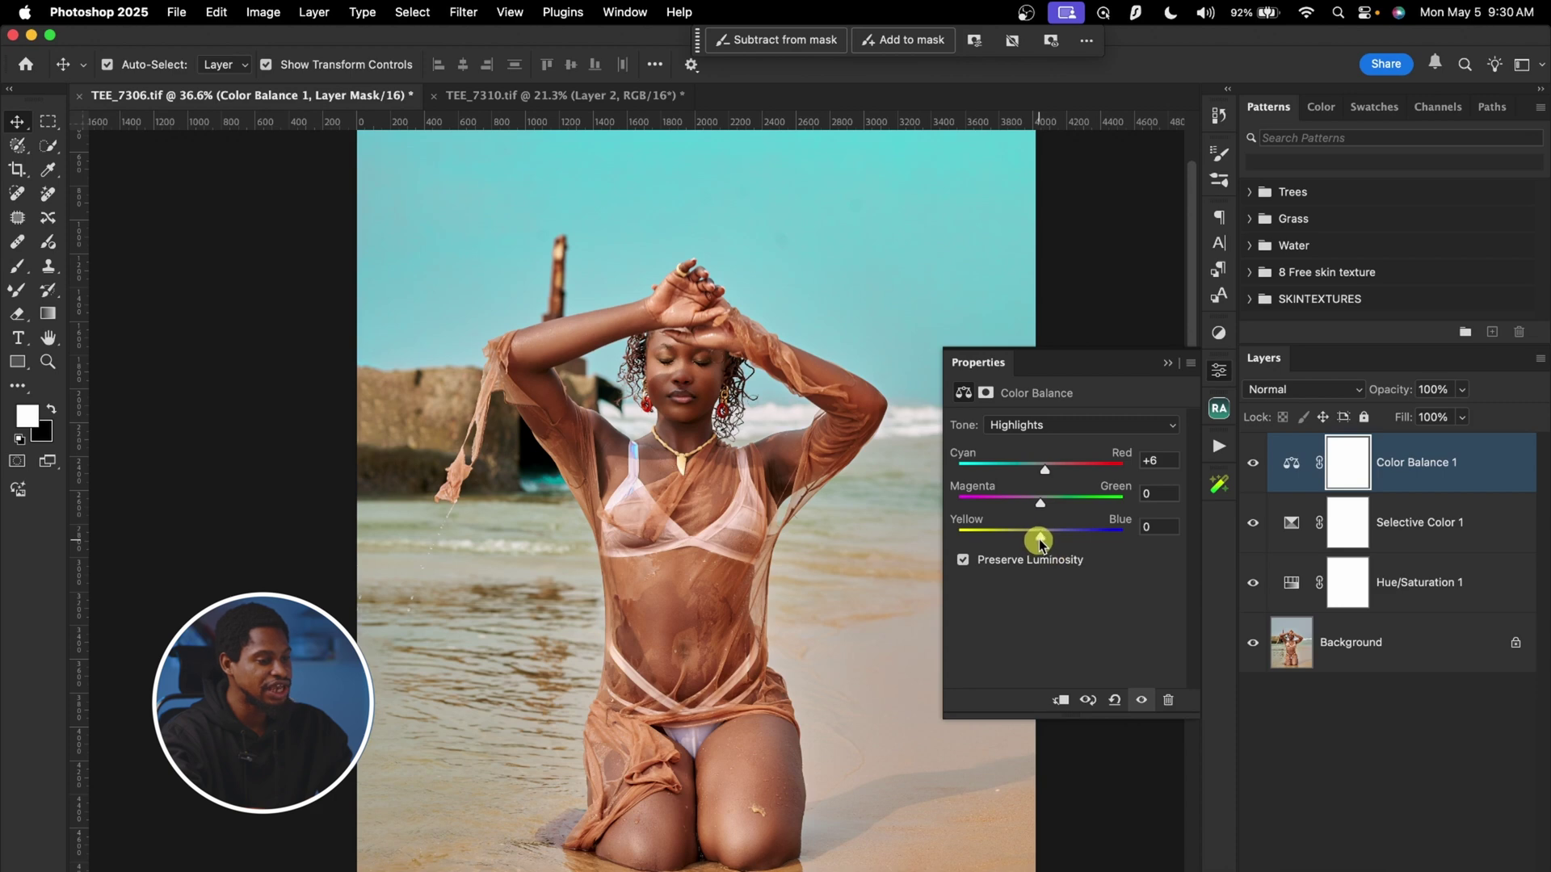
pyautogui.moveTo(1041, 543); pyautogui.dragTo(1047, 542)
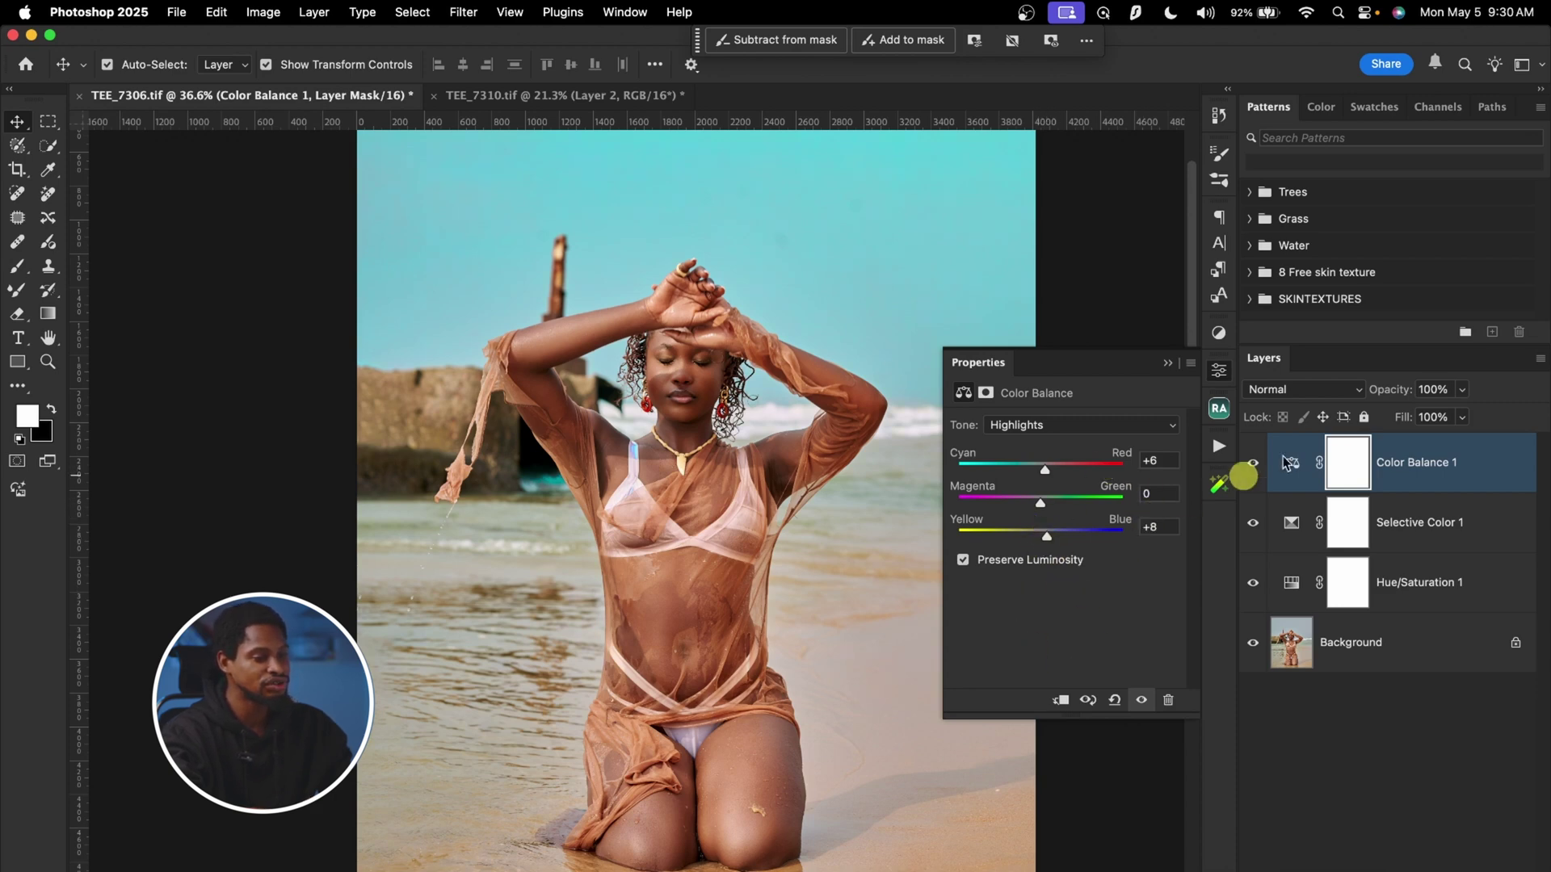
# Toggle Color Balance 1 on and off twice to compare the warmed highlights.
pyautogui.click(1251, 464)
pyautogui.click(1253, 468)
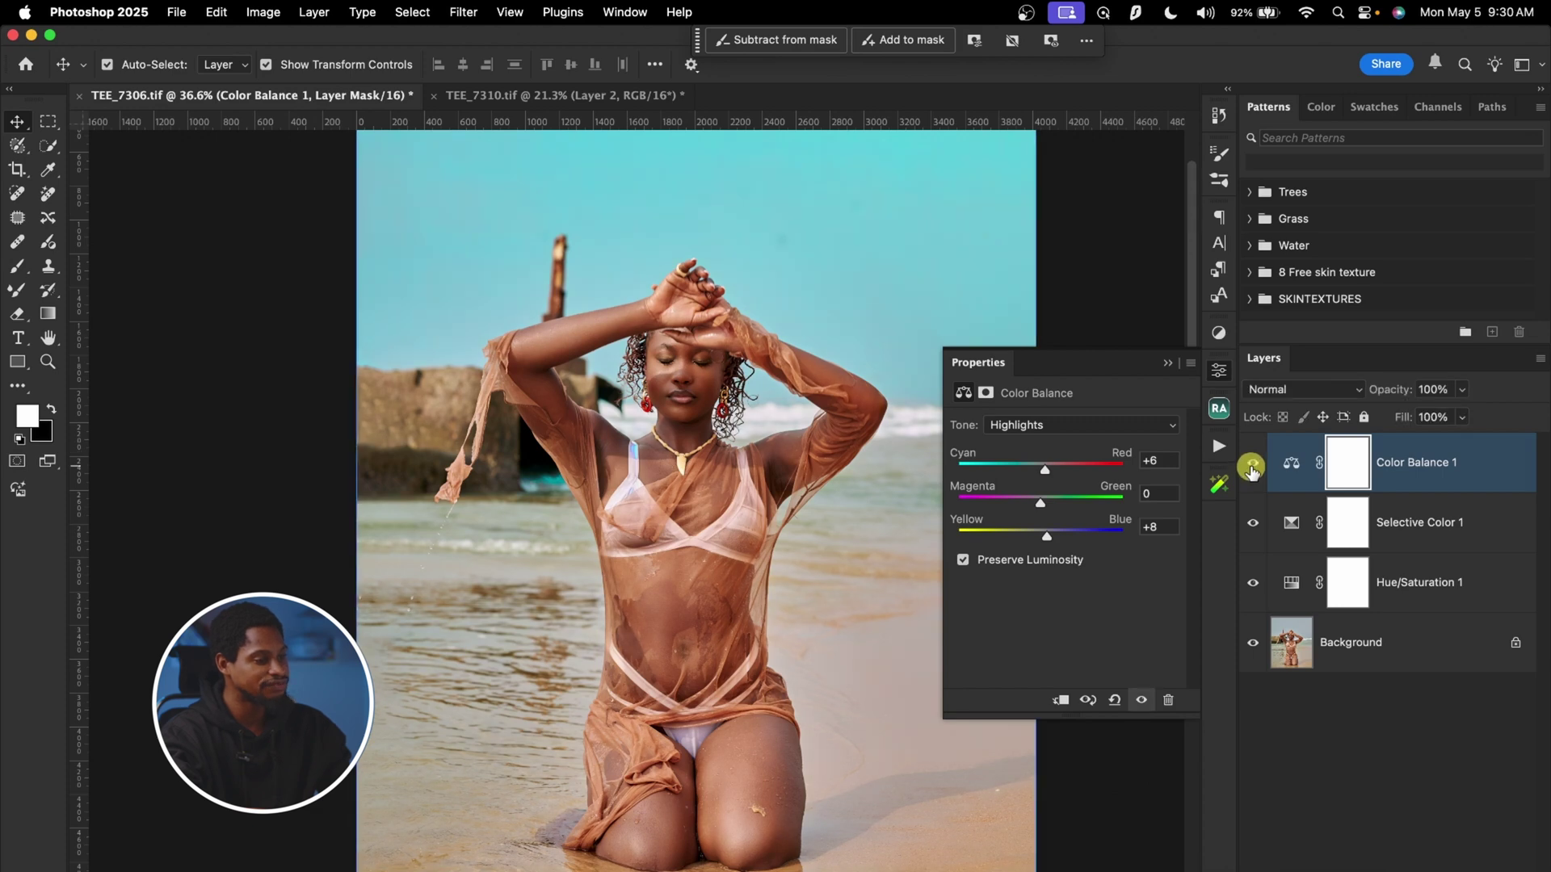
pyautogui.click(1252, 467)
pyautogui.click(1252, 469)
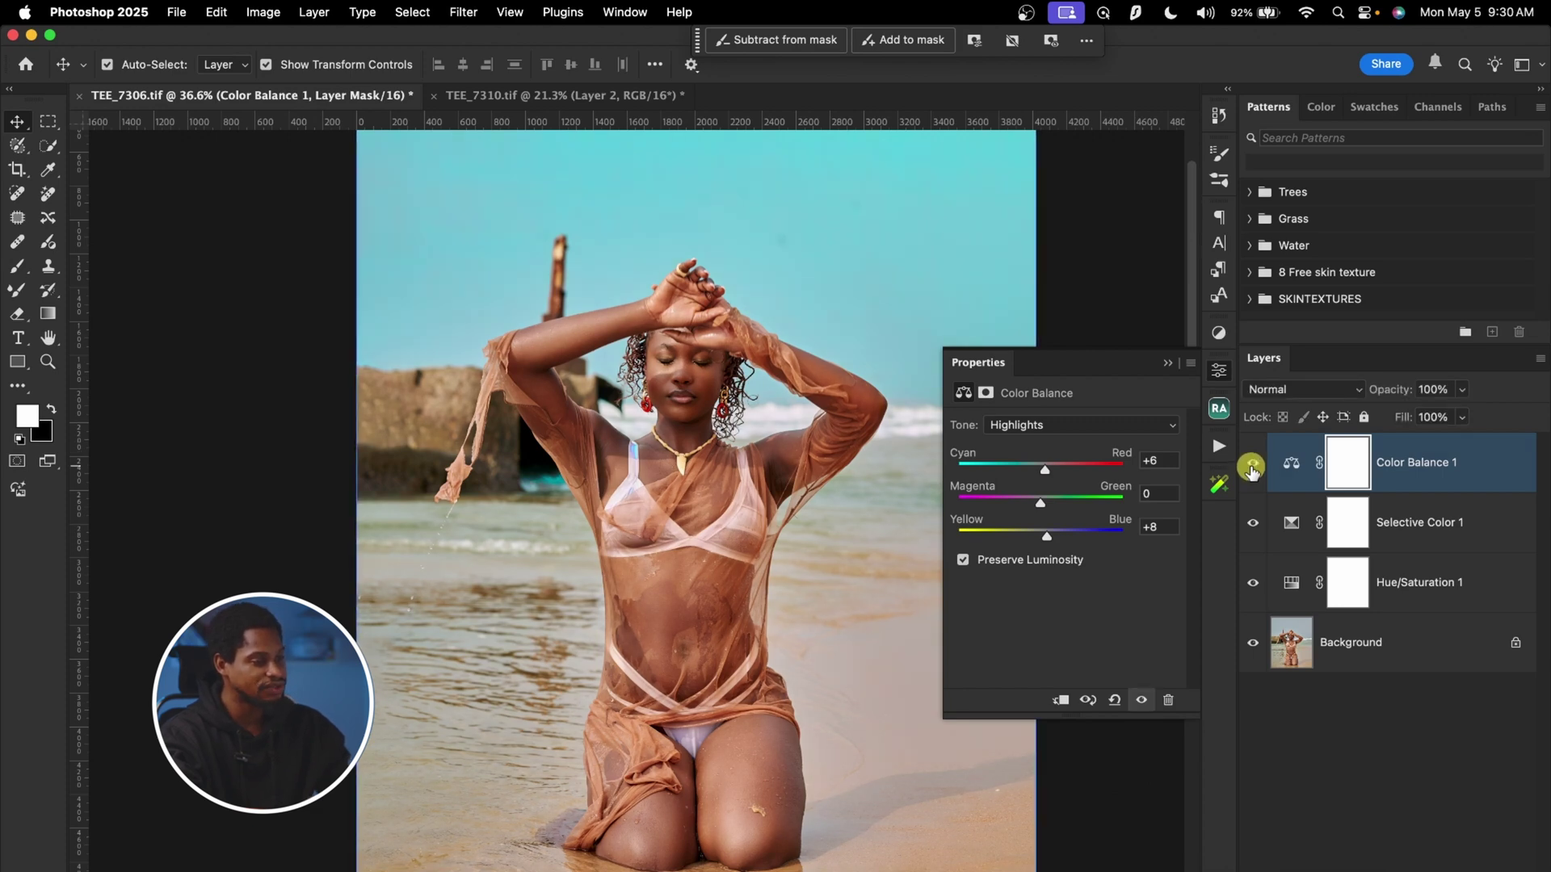
pyautogui.press('super+minus')
pyautogui.moveTo(694, 412); pyautogui.dragTo(707, 443)
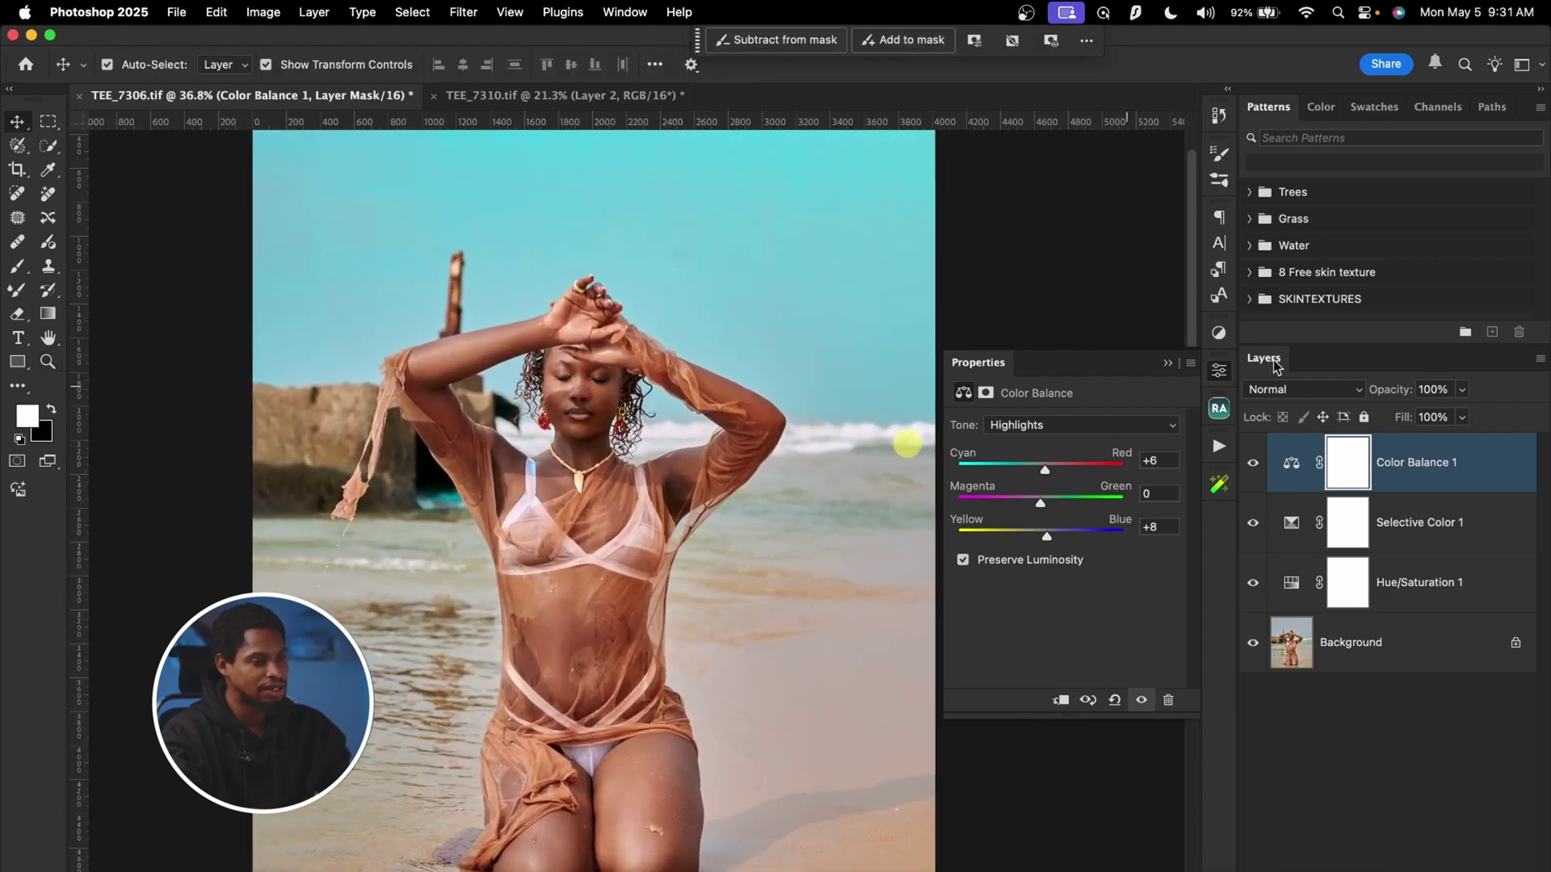
pyautogui.click(1218, 336)
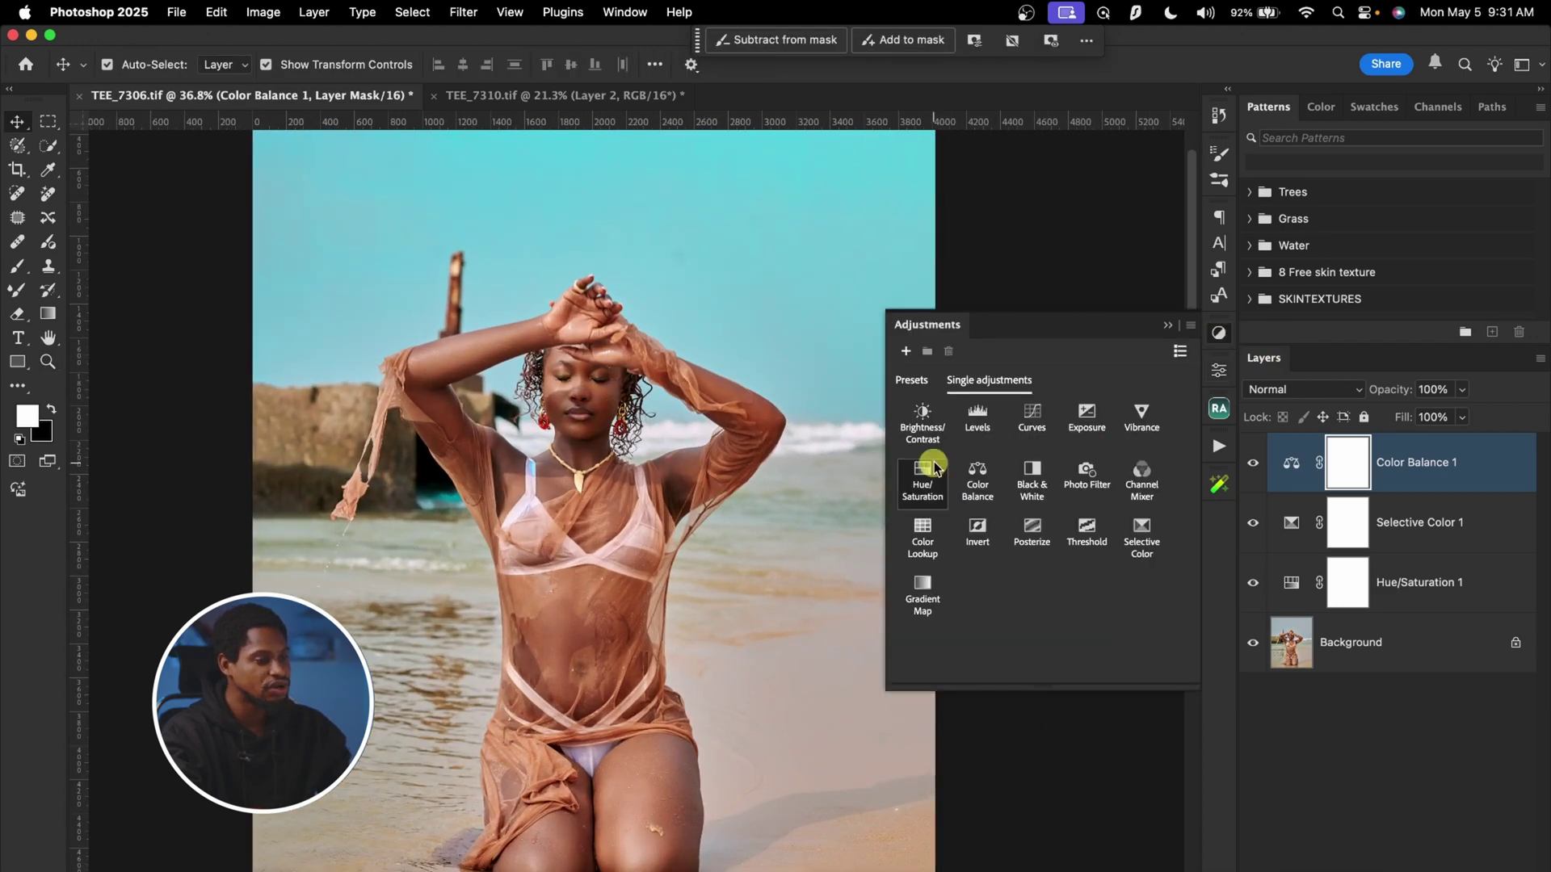
# Add a Levels layer with input black at 15 and white at 248, comparing it on and off.
pyautogui.click(985, 417)
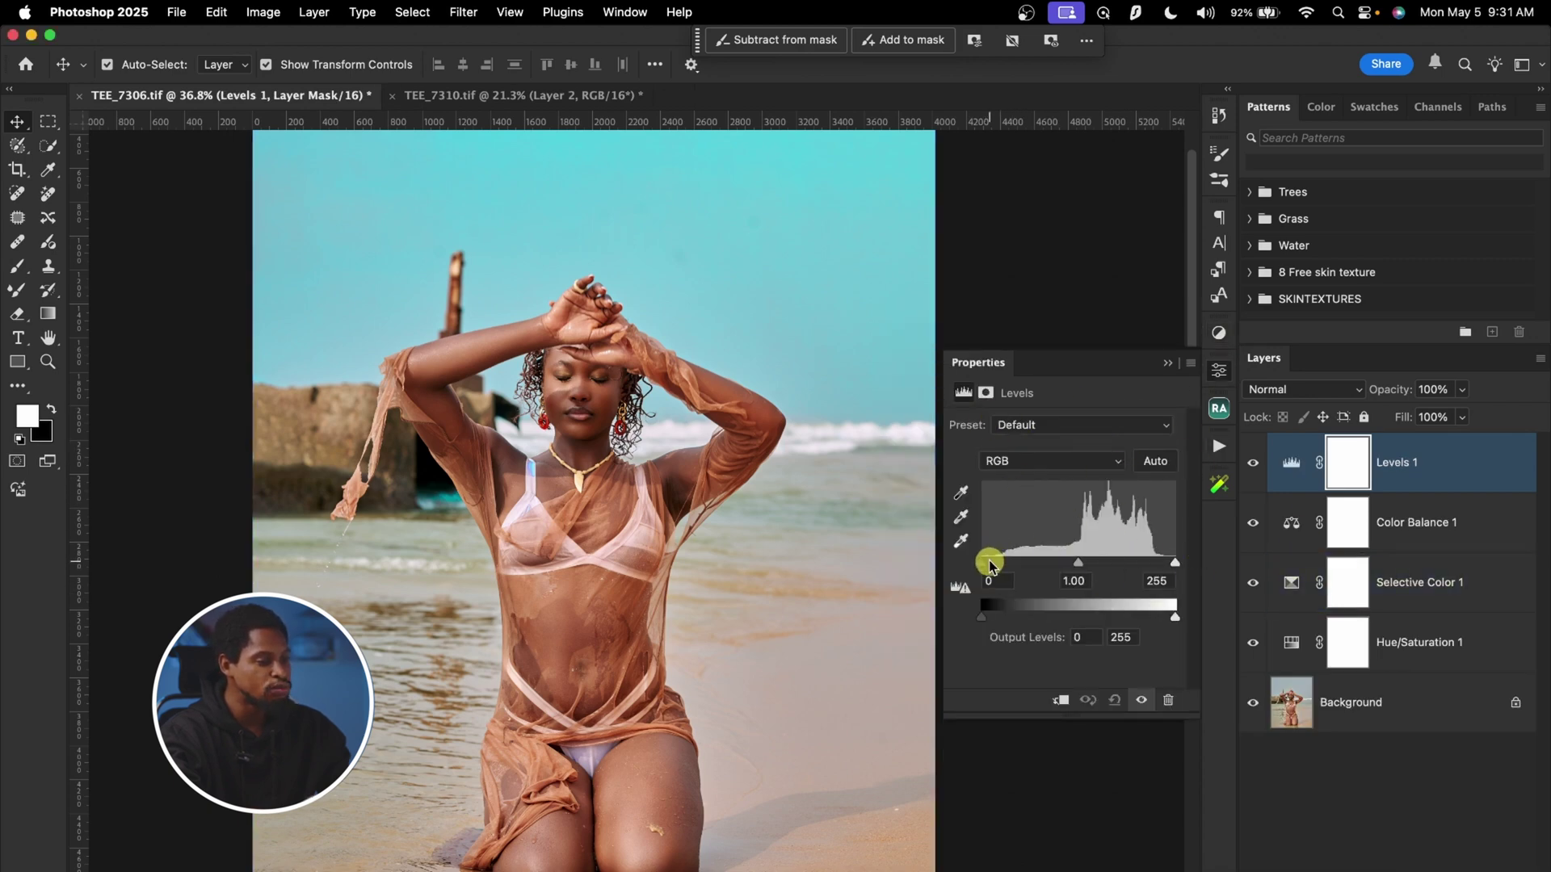
pyautogui.moveTo(985, 563); pyautogui.dragTo(994, 563)
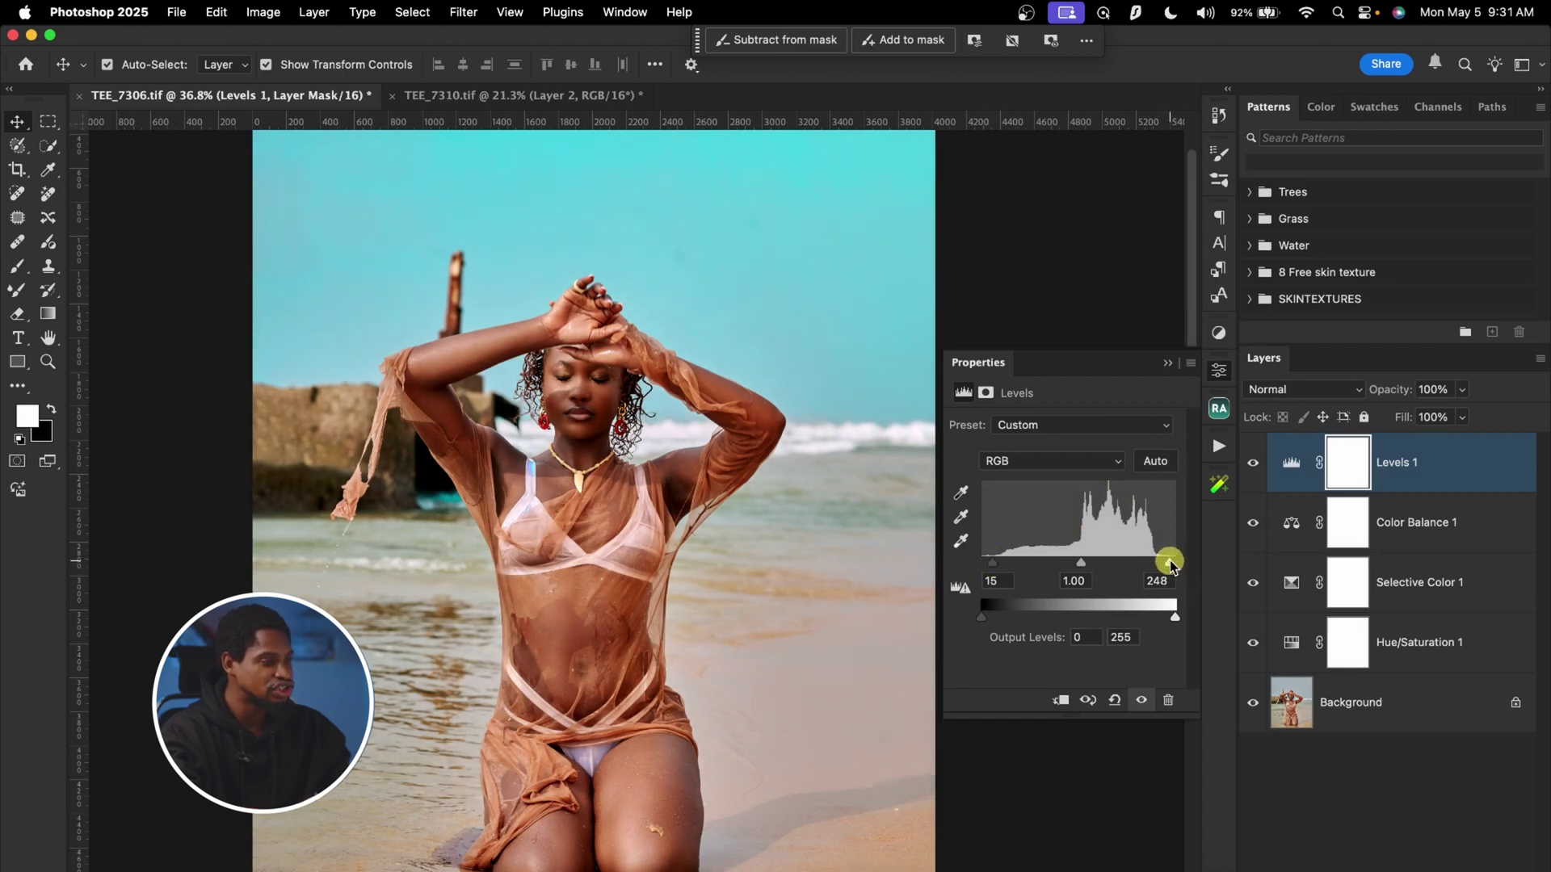
pyautogui.scroll(-3, 726, 554)
pyautogui.click(1252, 464)
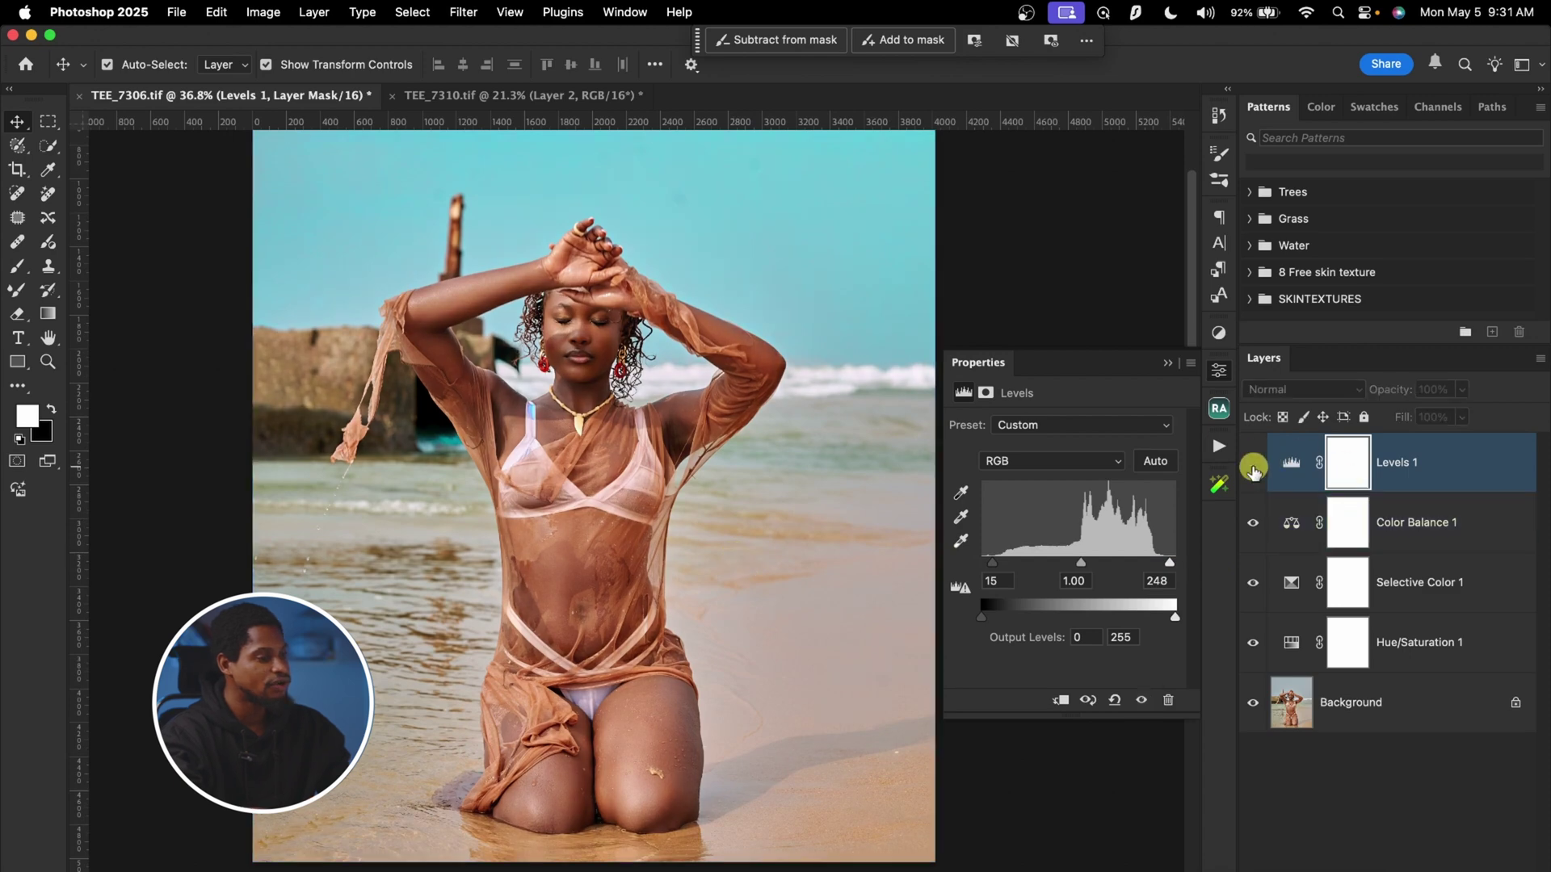
pyautogui.click(1252, 465)
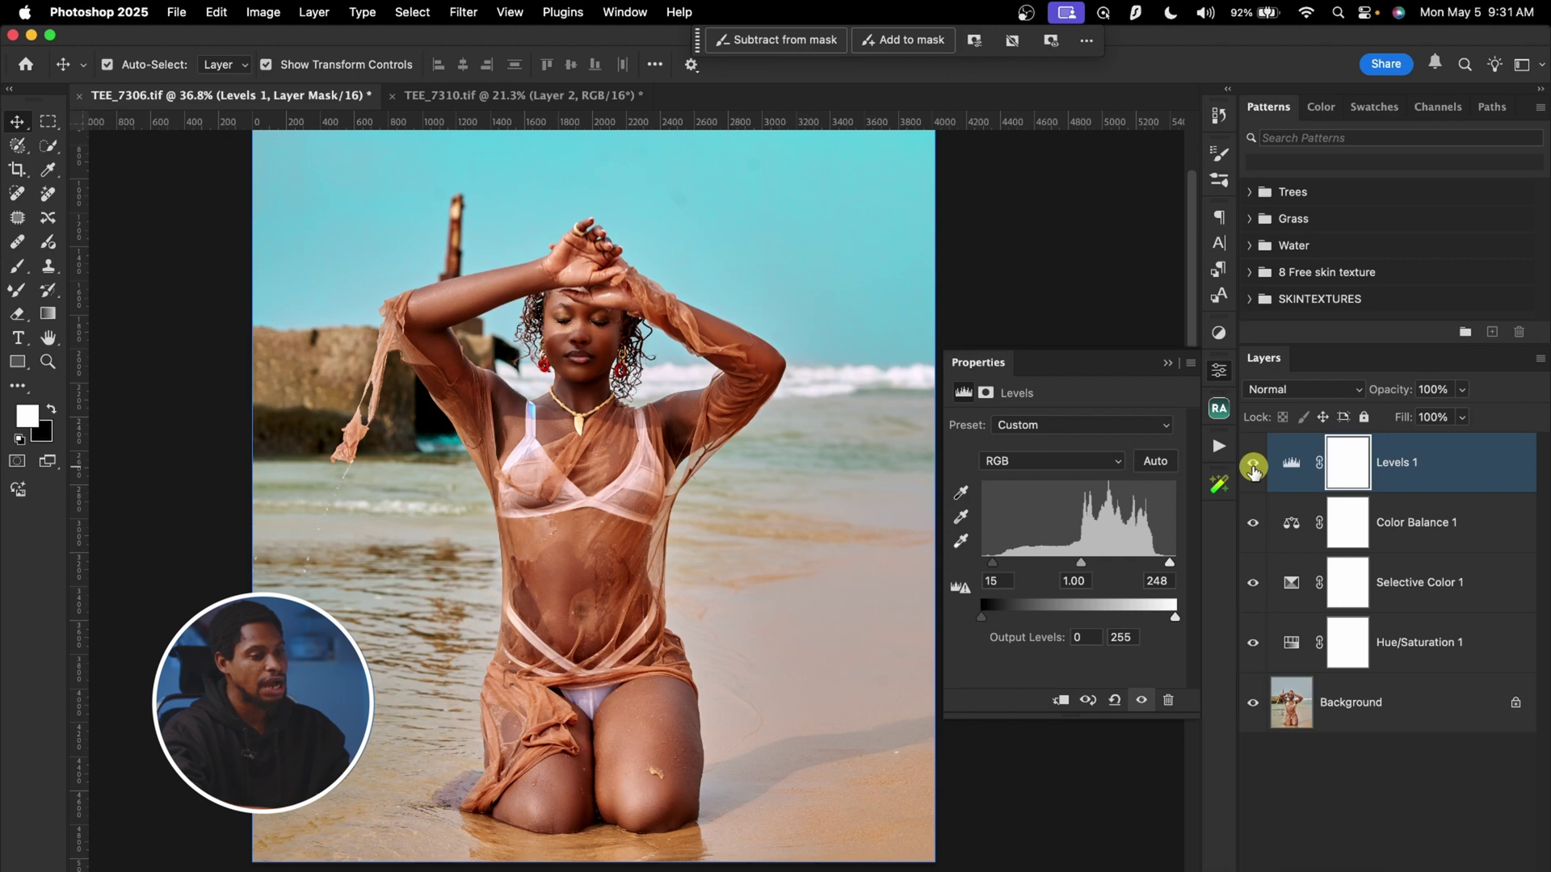
pyautogui.click(1218, 334)
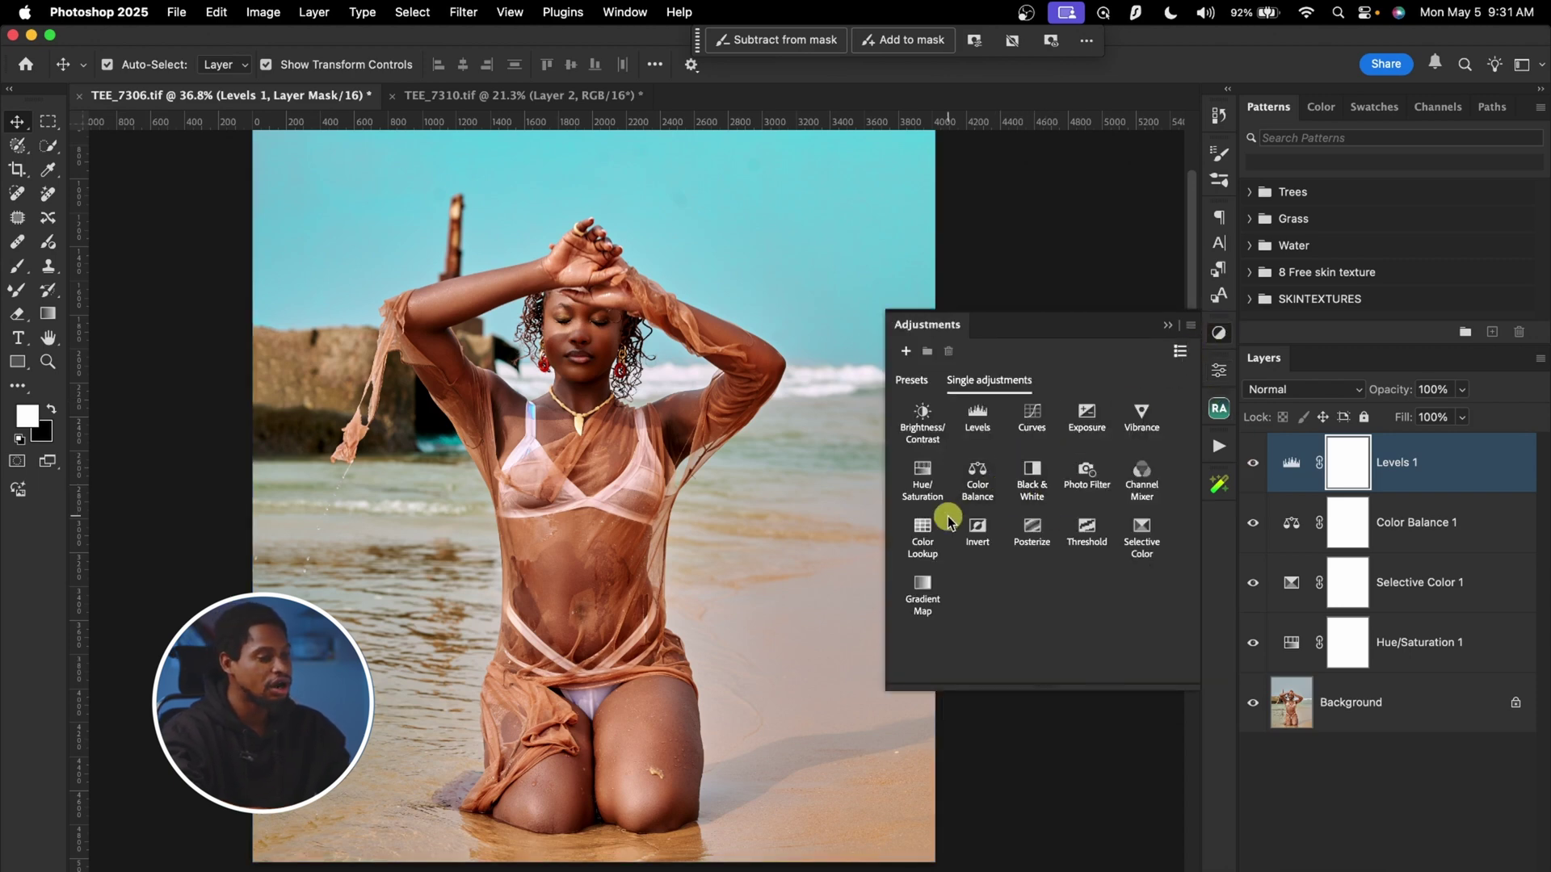
# Add a Color Lookup layer using the Moonlight.3DL look.
pyautogui.click(927, 530)
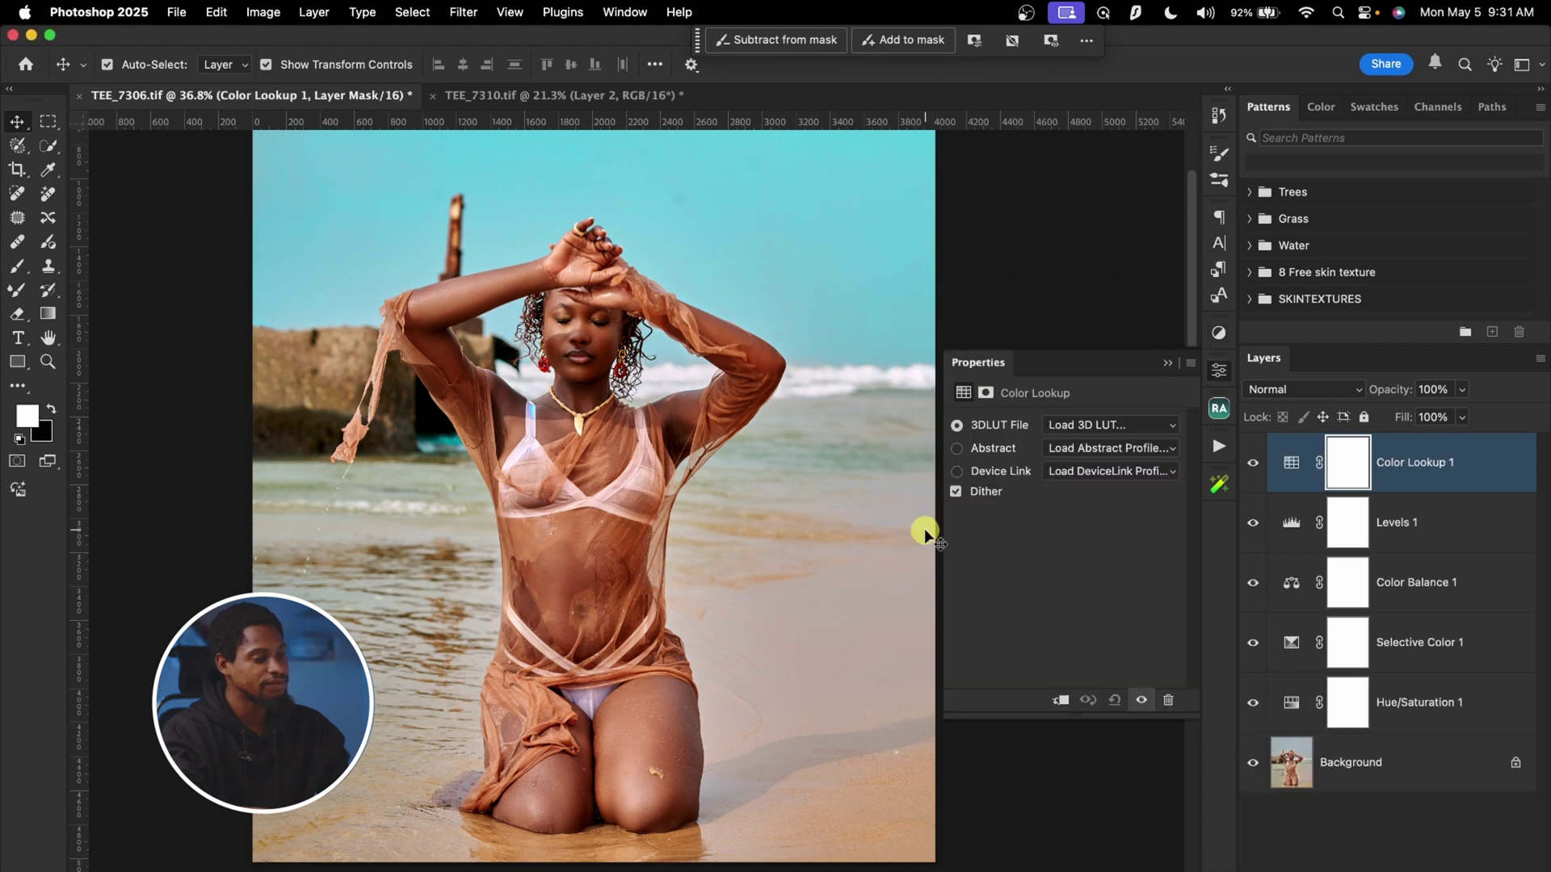
pyautogui.click(1128, 423)
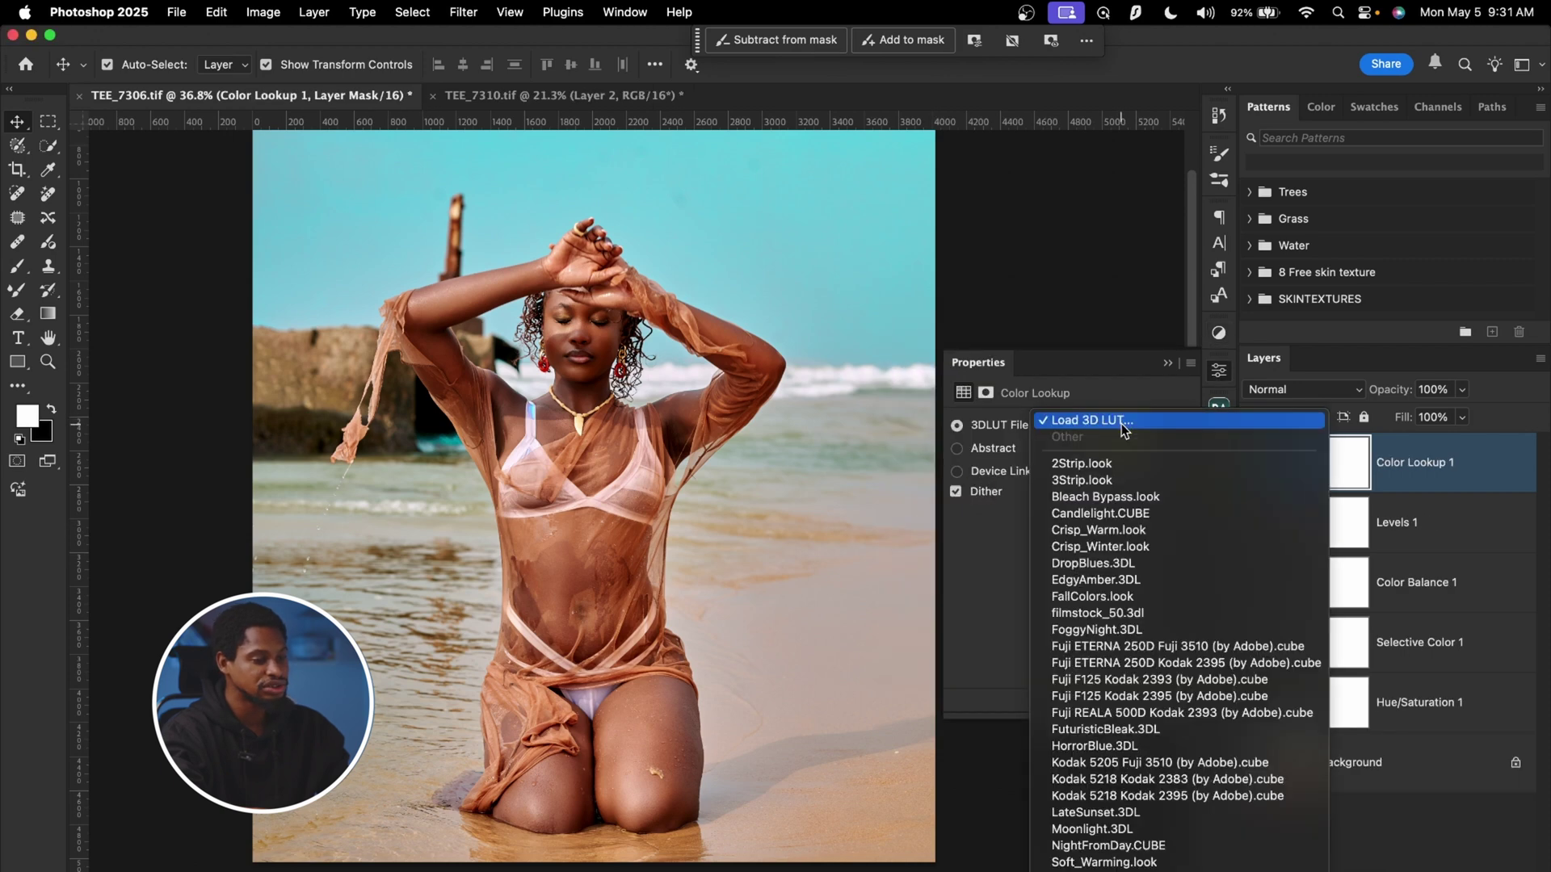
pyautogui.click(1134, 832)
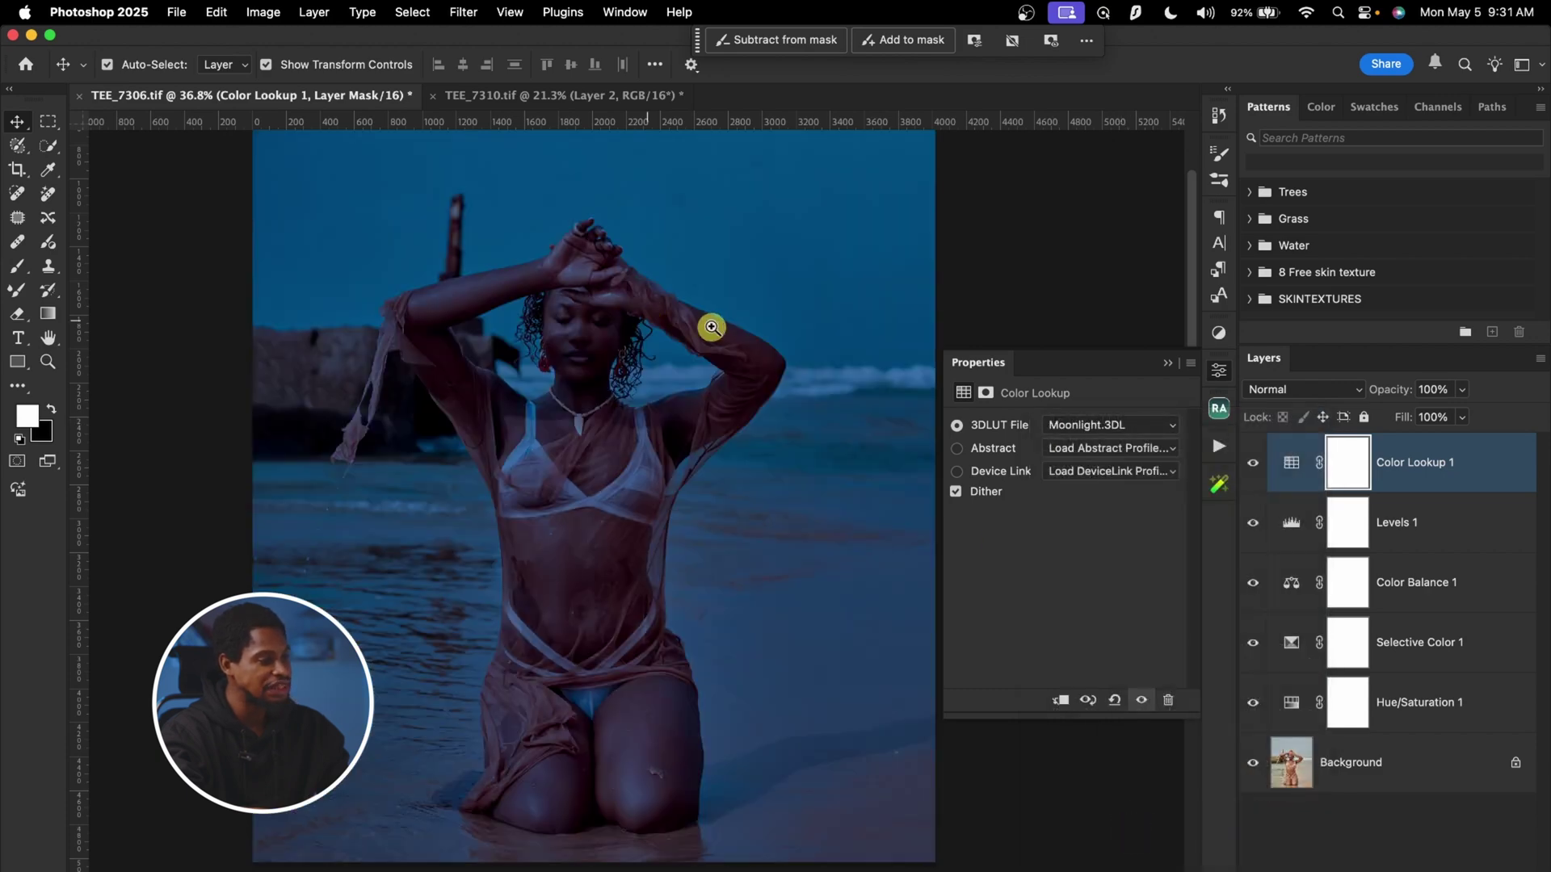
pyautogui.moveTo(711, 328); pyautogui.dragTo(668, 328)
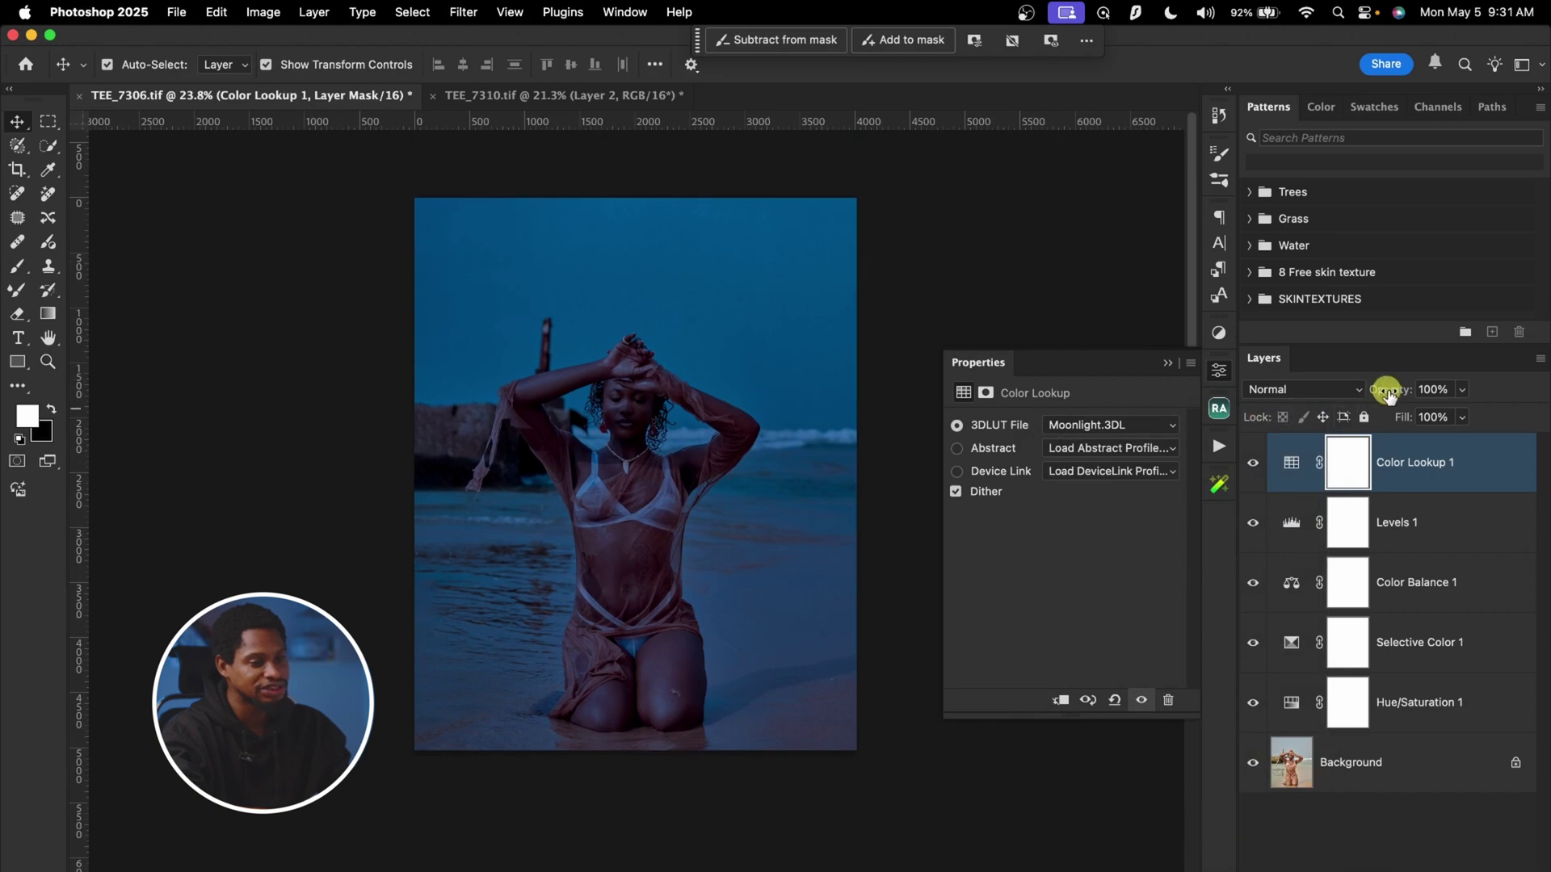
# Fade the Moonlight Color Lookup to 20% opacity and compare it on and off.
pyautogui.moveTo(1401, 393)
pyautogui.mouseDown()
pyautogui.moveTo(1373, 392)
pyautogui.moveTo(1406, 395)
pyautogui.moveTo(1374, 391)
pyautogui.moveTo(1389, 394)
pyautogui.mouseUp()
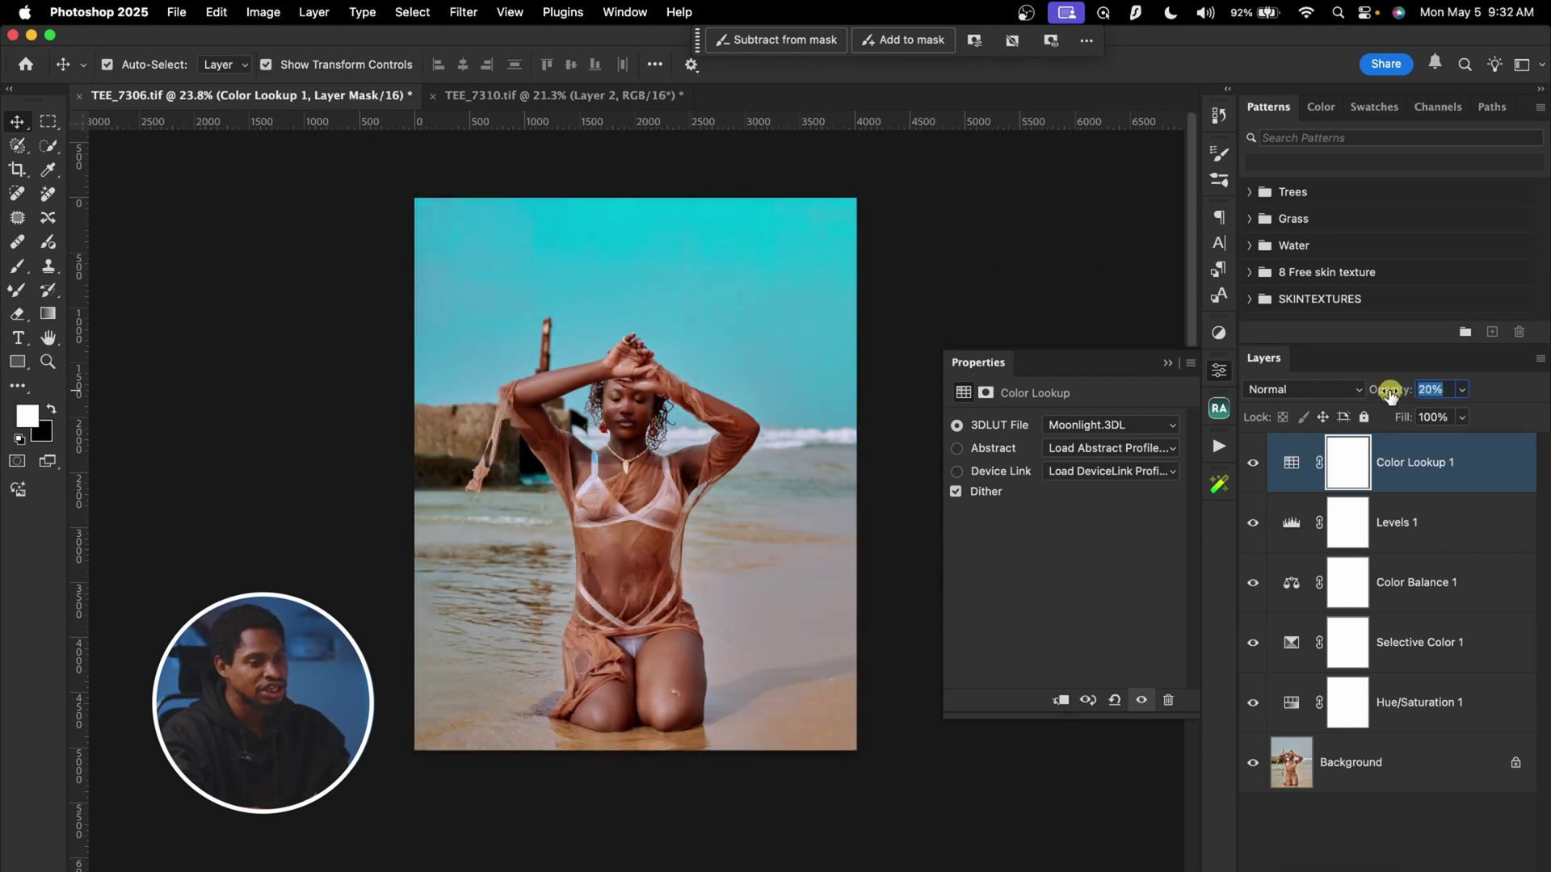
pyautogui.click(1253, 463)
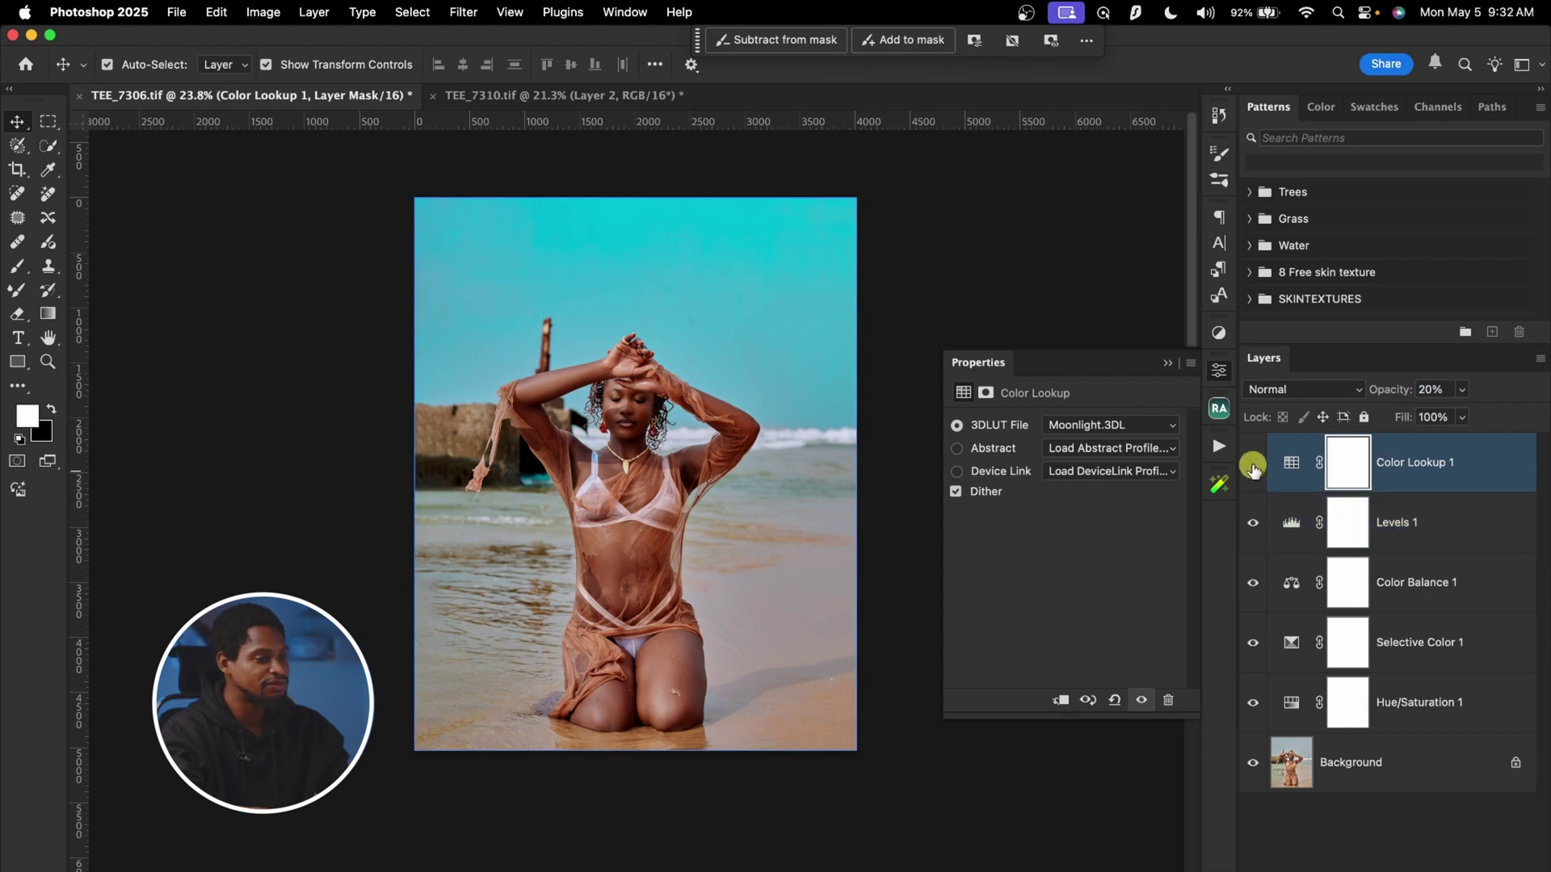
pyautogui.click(1253, 465)
pyautogui.click(1252, 465)
pyautogui.click(1252, 465)
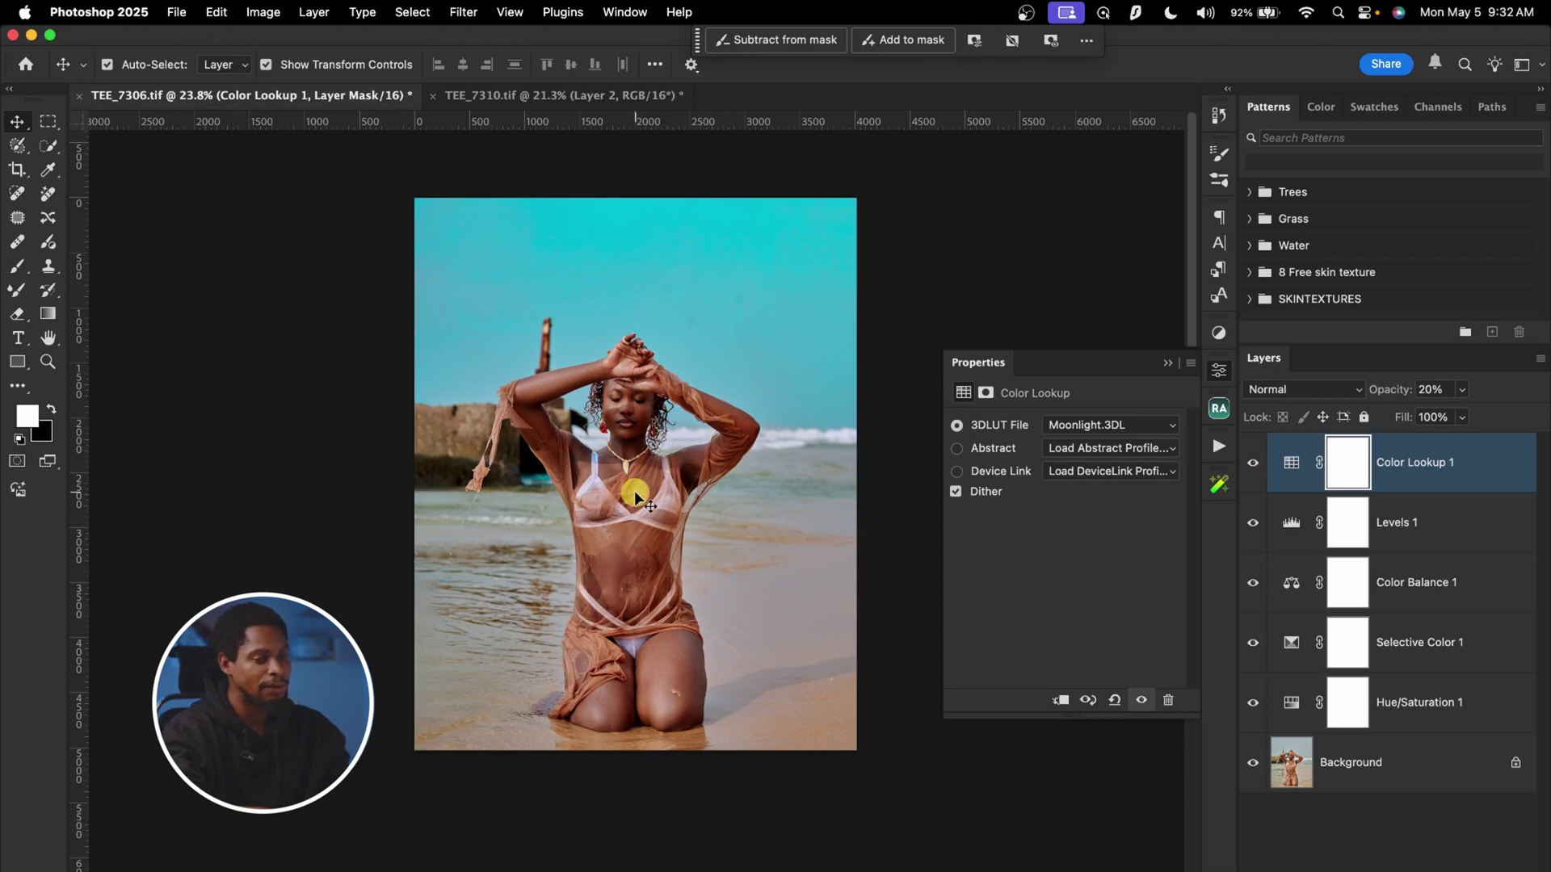
pyautogui.click(1218, 333)
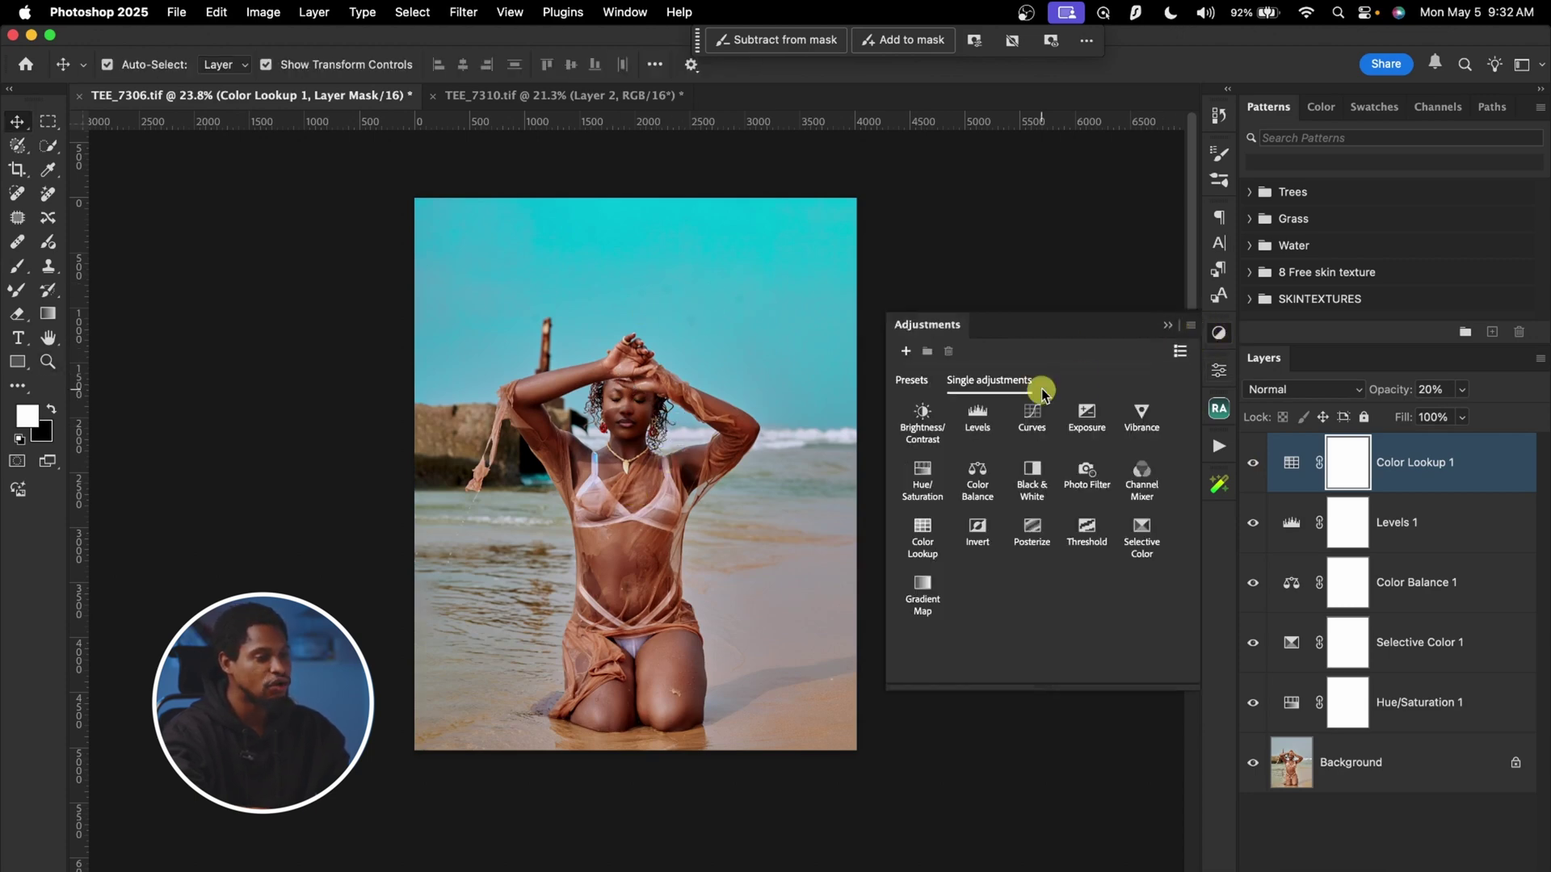
# Add a Curves layer with the Lighter (RGB) preset and compare it on and off.
pyautogui.click(1033, 411)
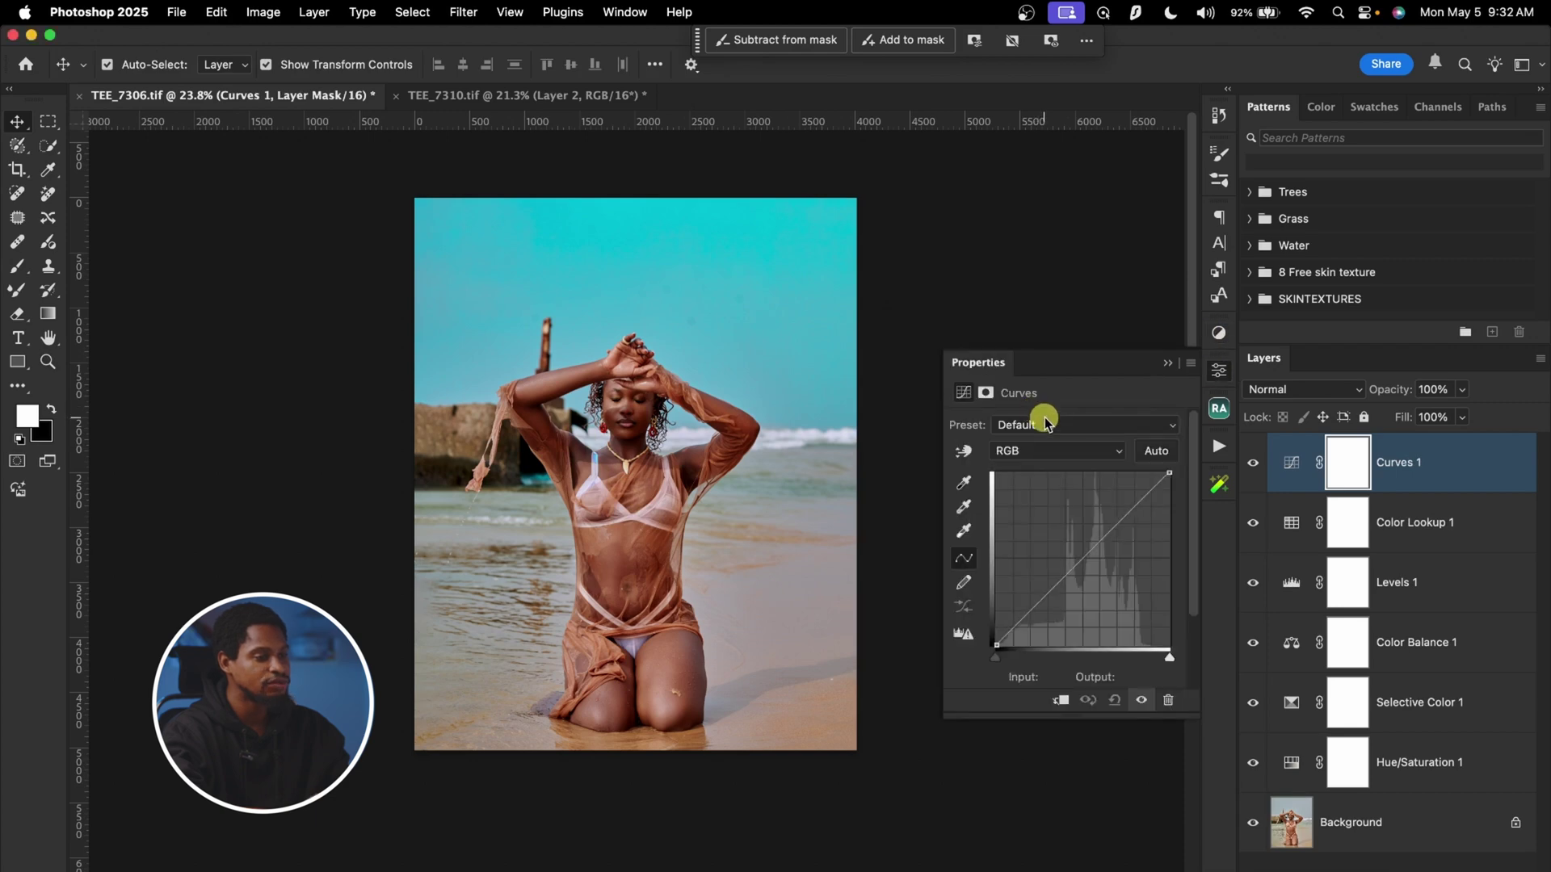
pyautogui.click(1043, 425)
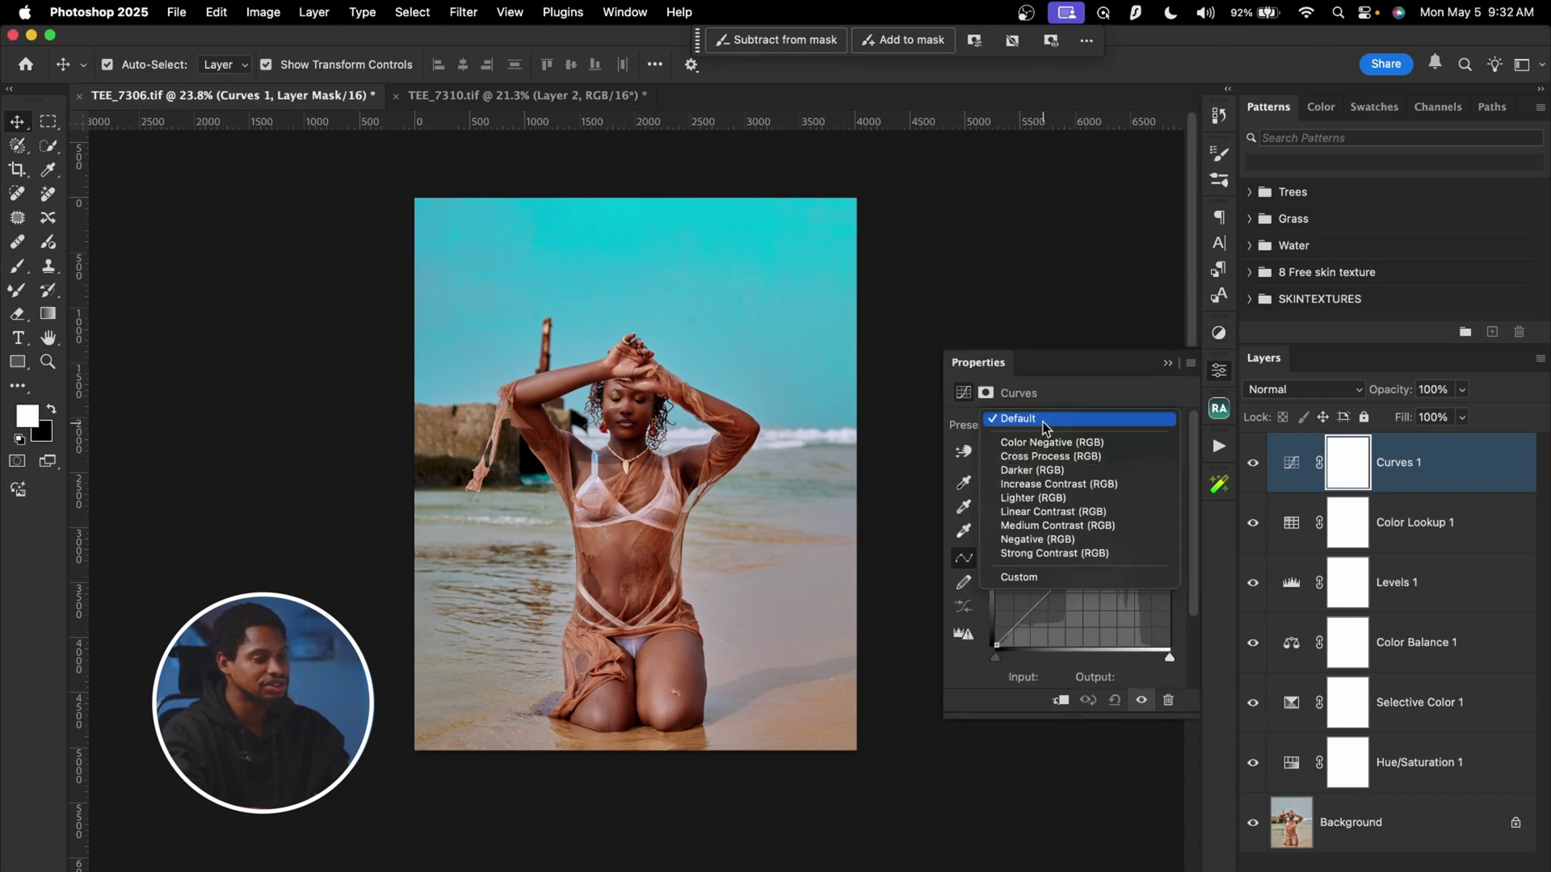
pyautogui.click(1046, 497)
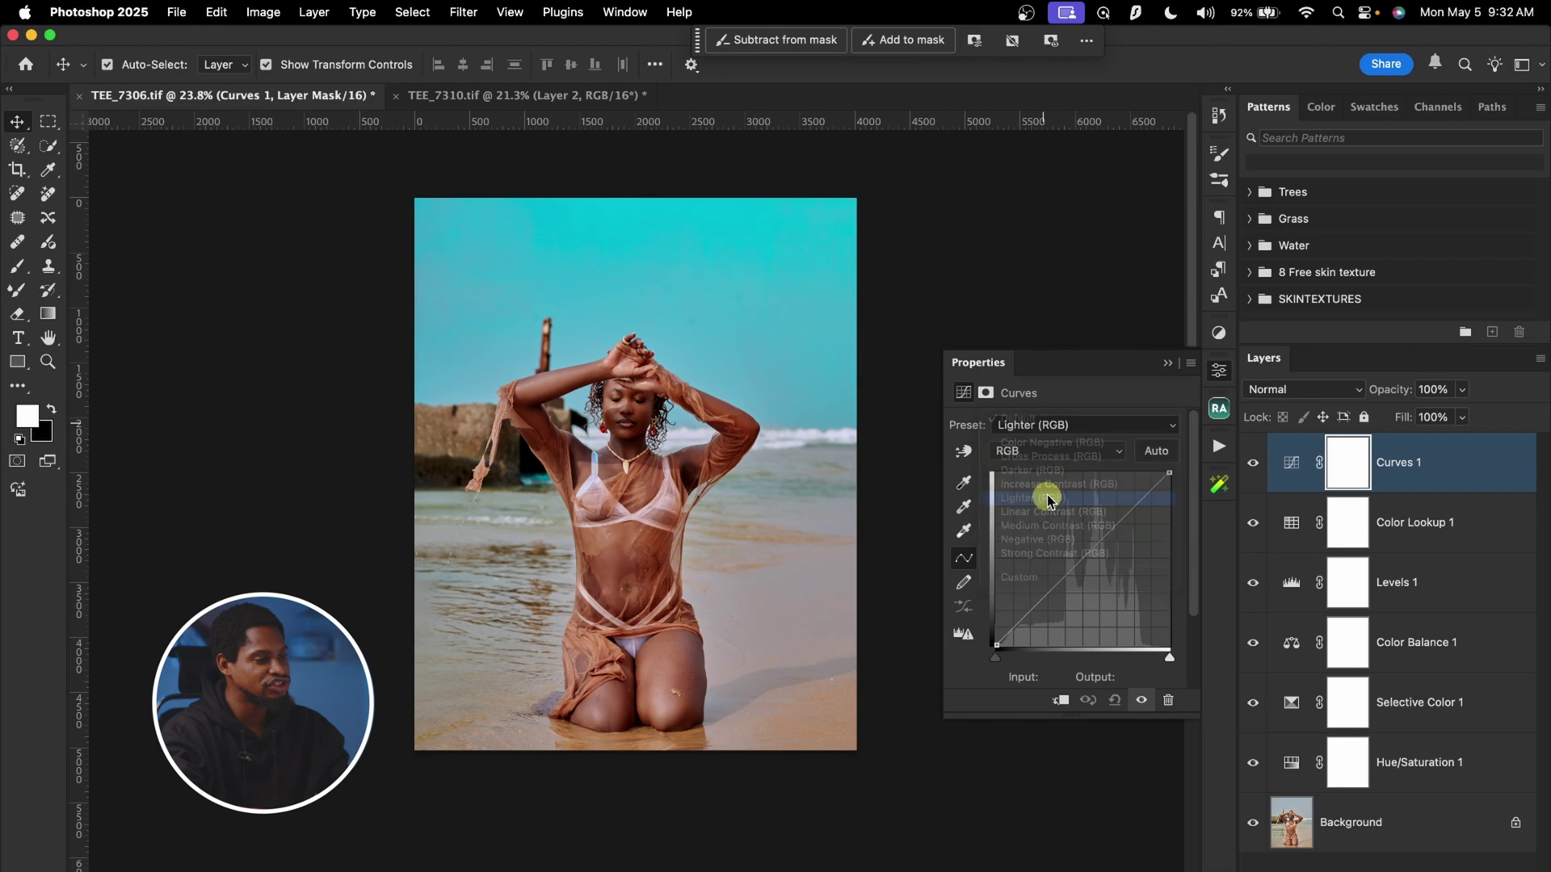
pyautogui.press('z')
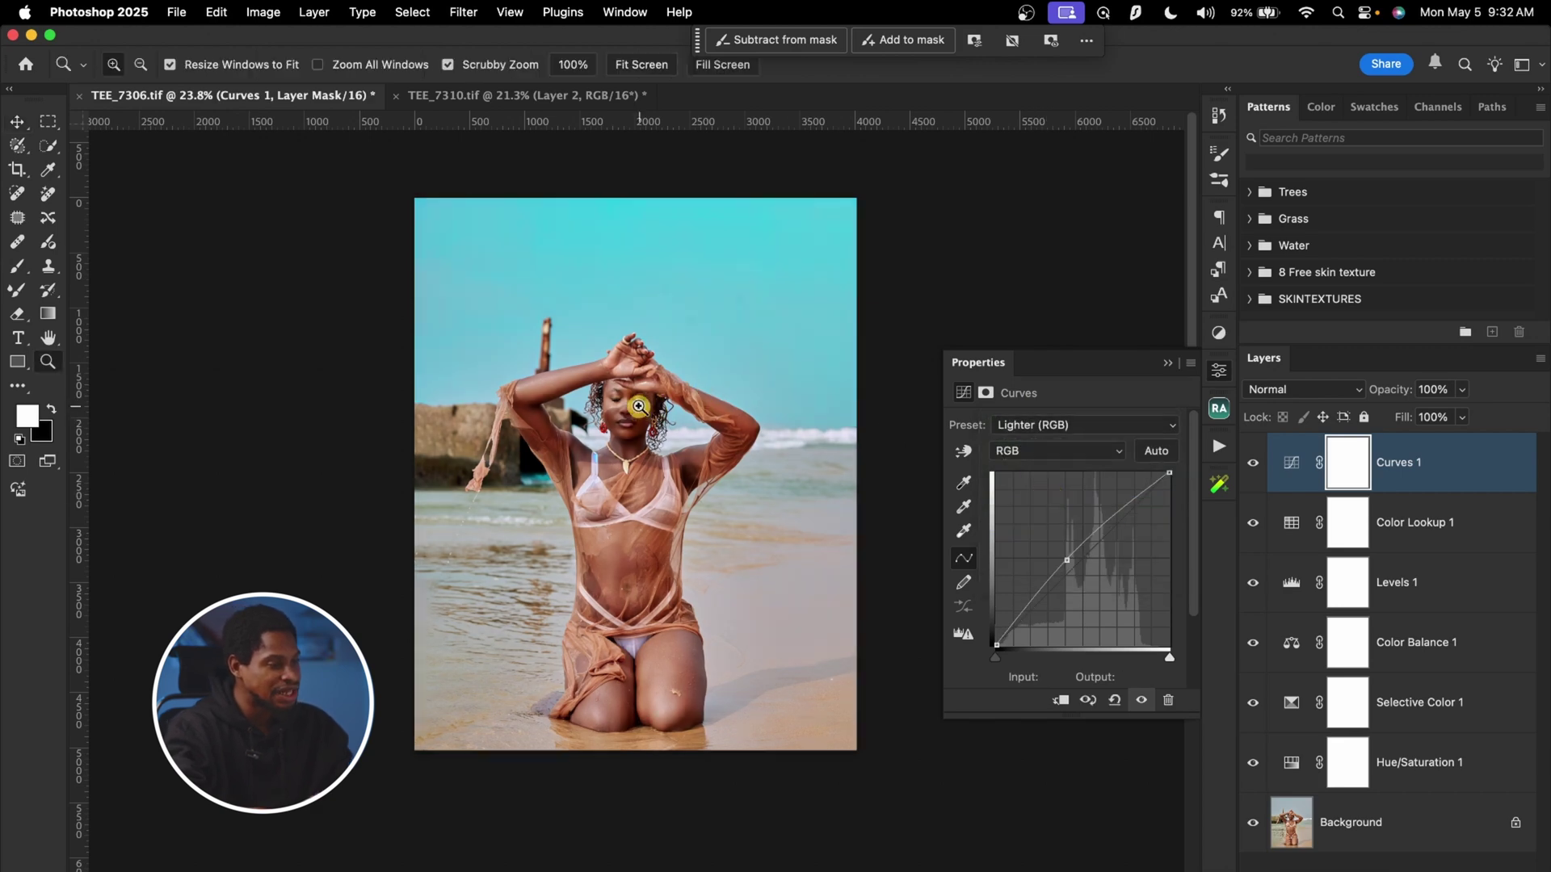
pyautogui.click(710, 405)
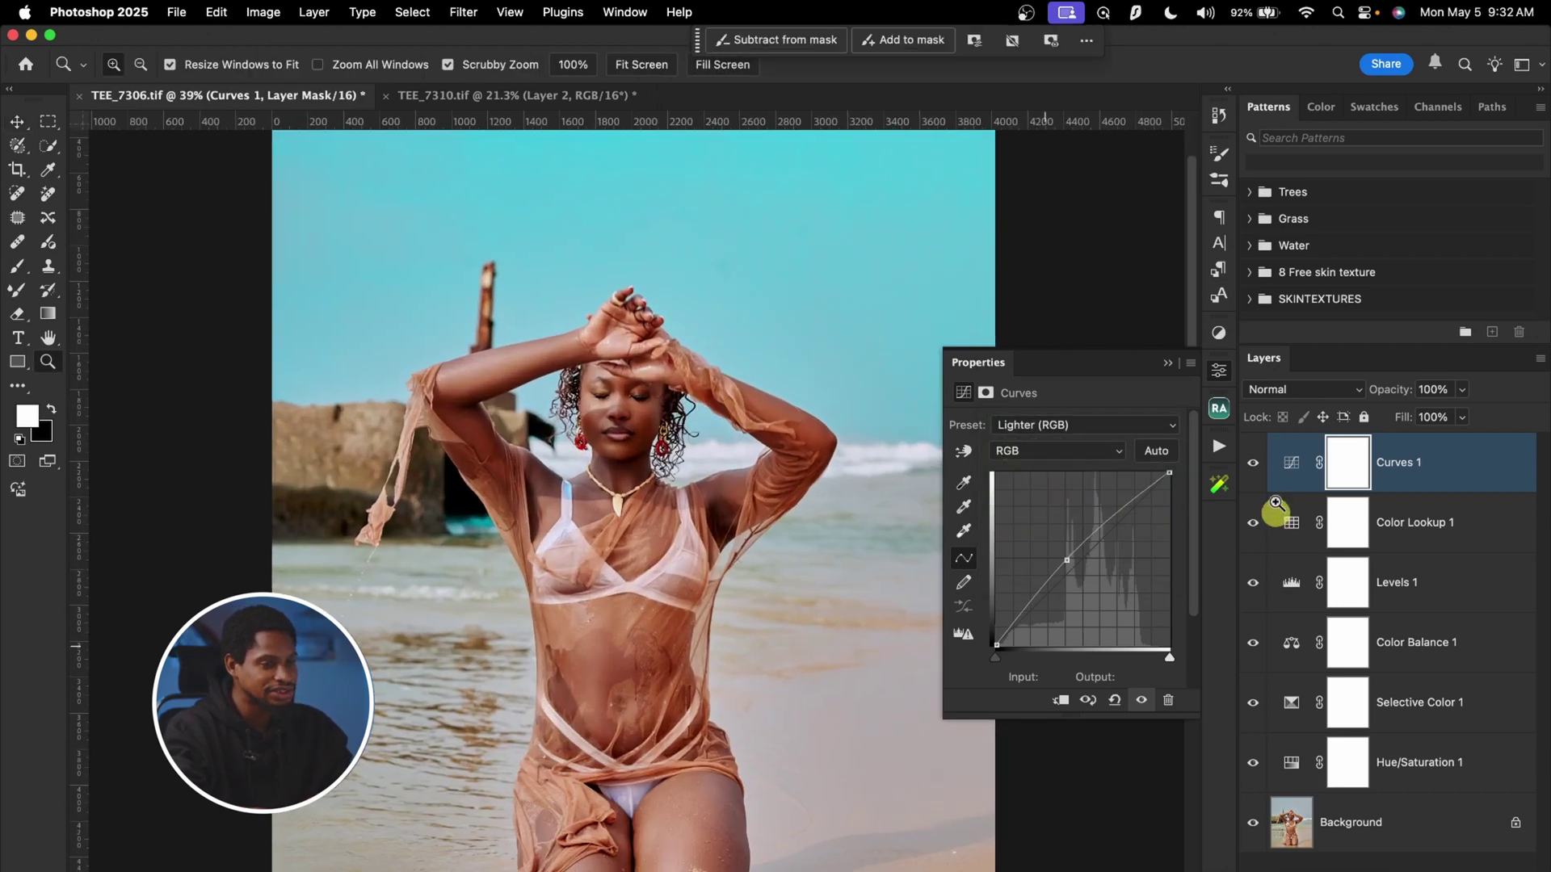
pyautogui.press('v')
pyautogui.click(1252, 463)
pyautogui.click(1253, 465)
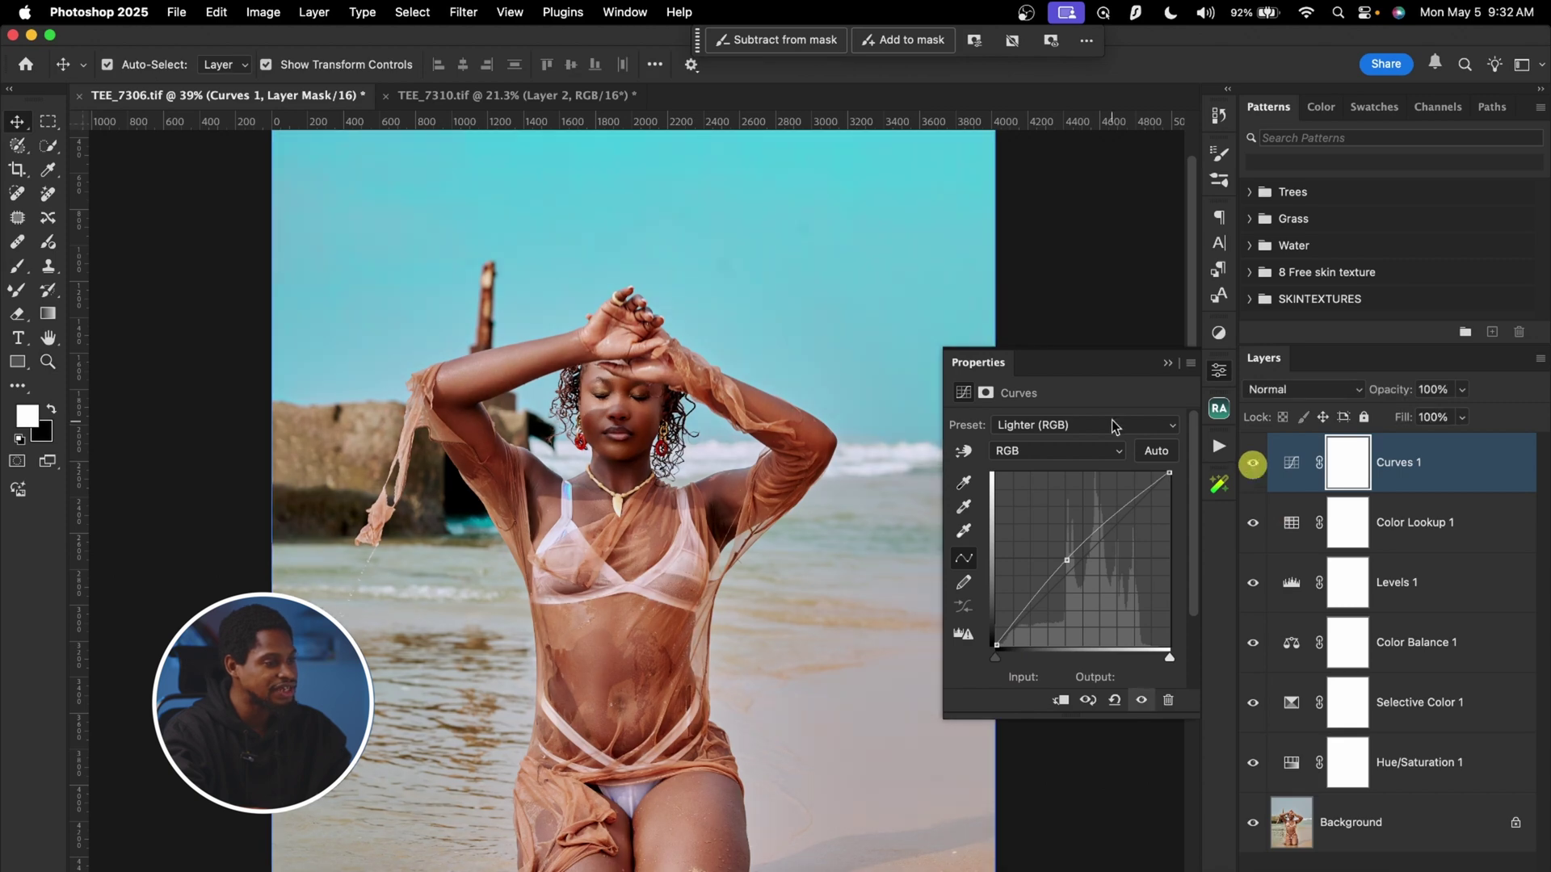
# Lower the Curves 1 layer opacity to 61%.
pyautogui.press('z')
pyautogui.moveTo(735, 344); pyautogui.dragTo(695, 380)
pyautogui.click(1405, 396)
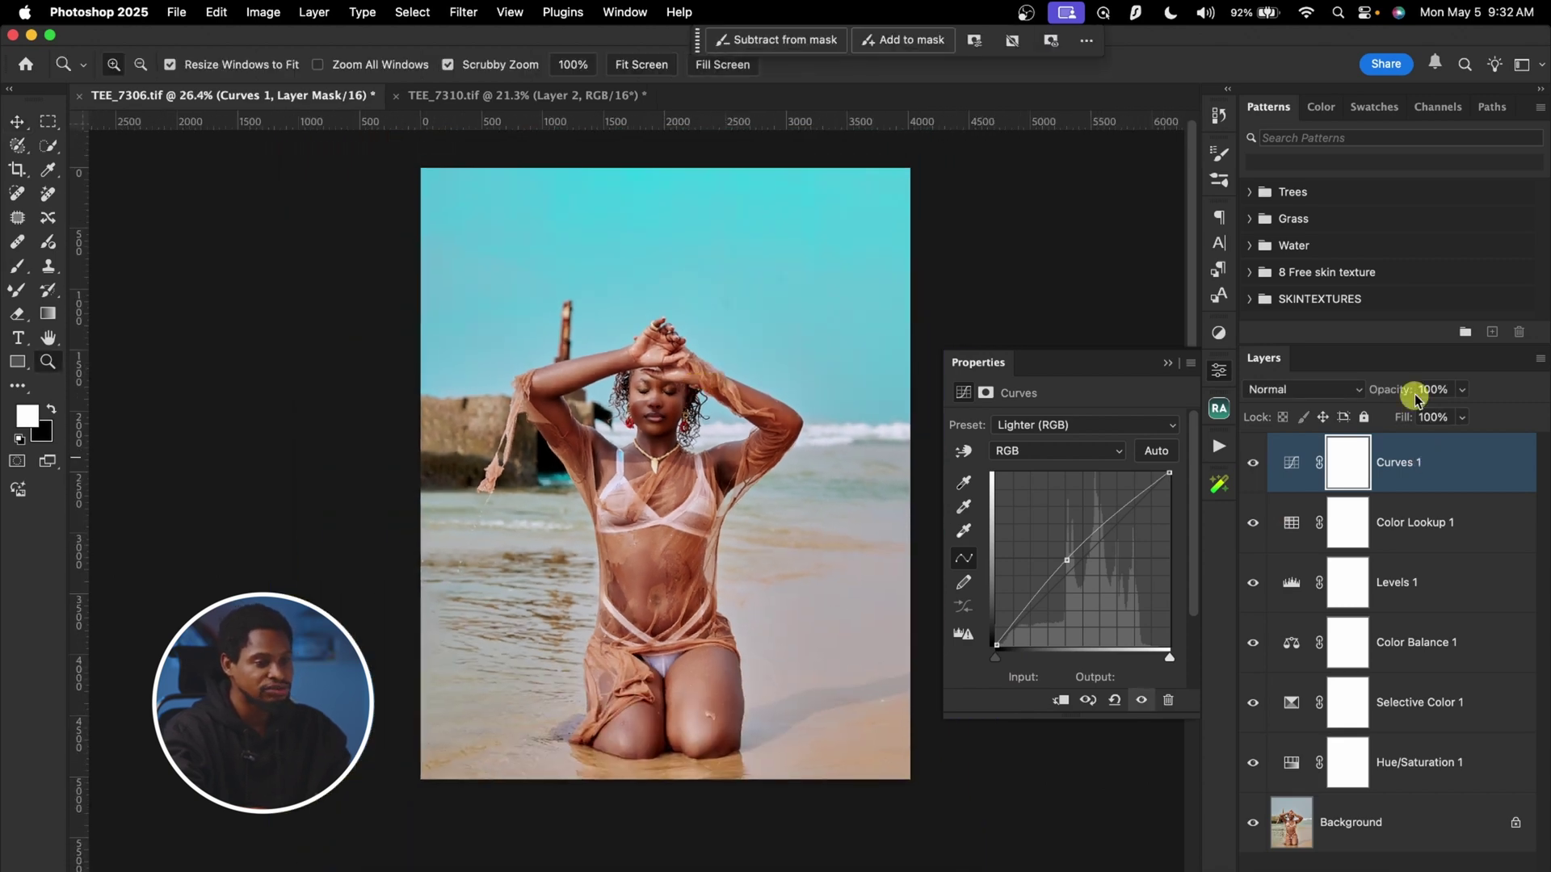
pyautogui.moveTo(1401, 398); pyautogui.dragTo(1370, 395)
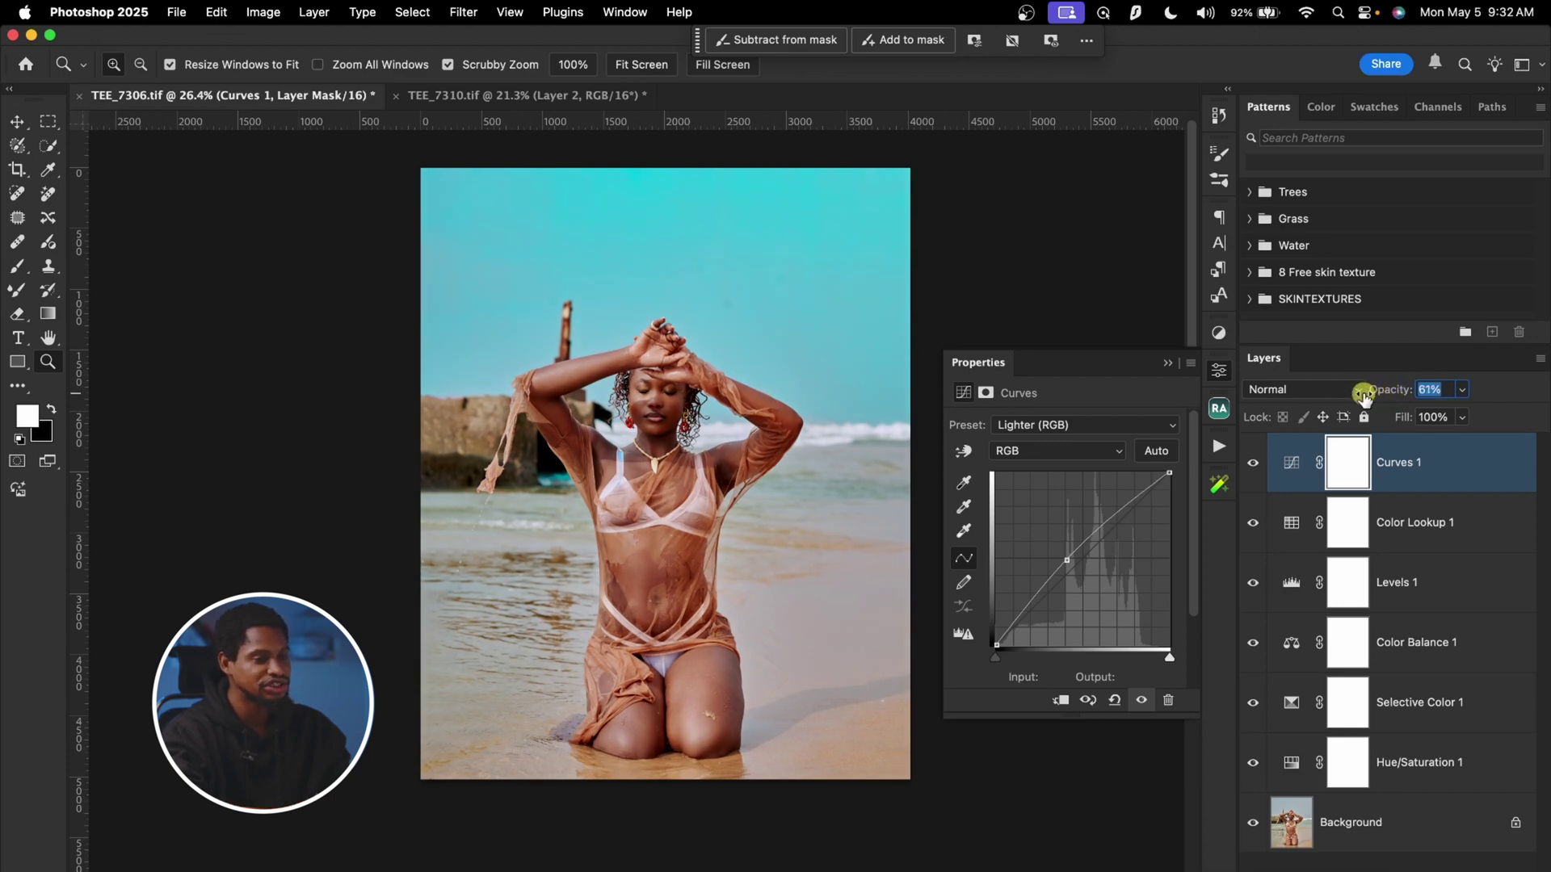
pyautogui.click(1252, 462)
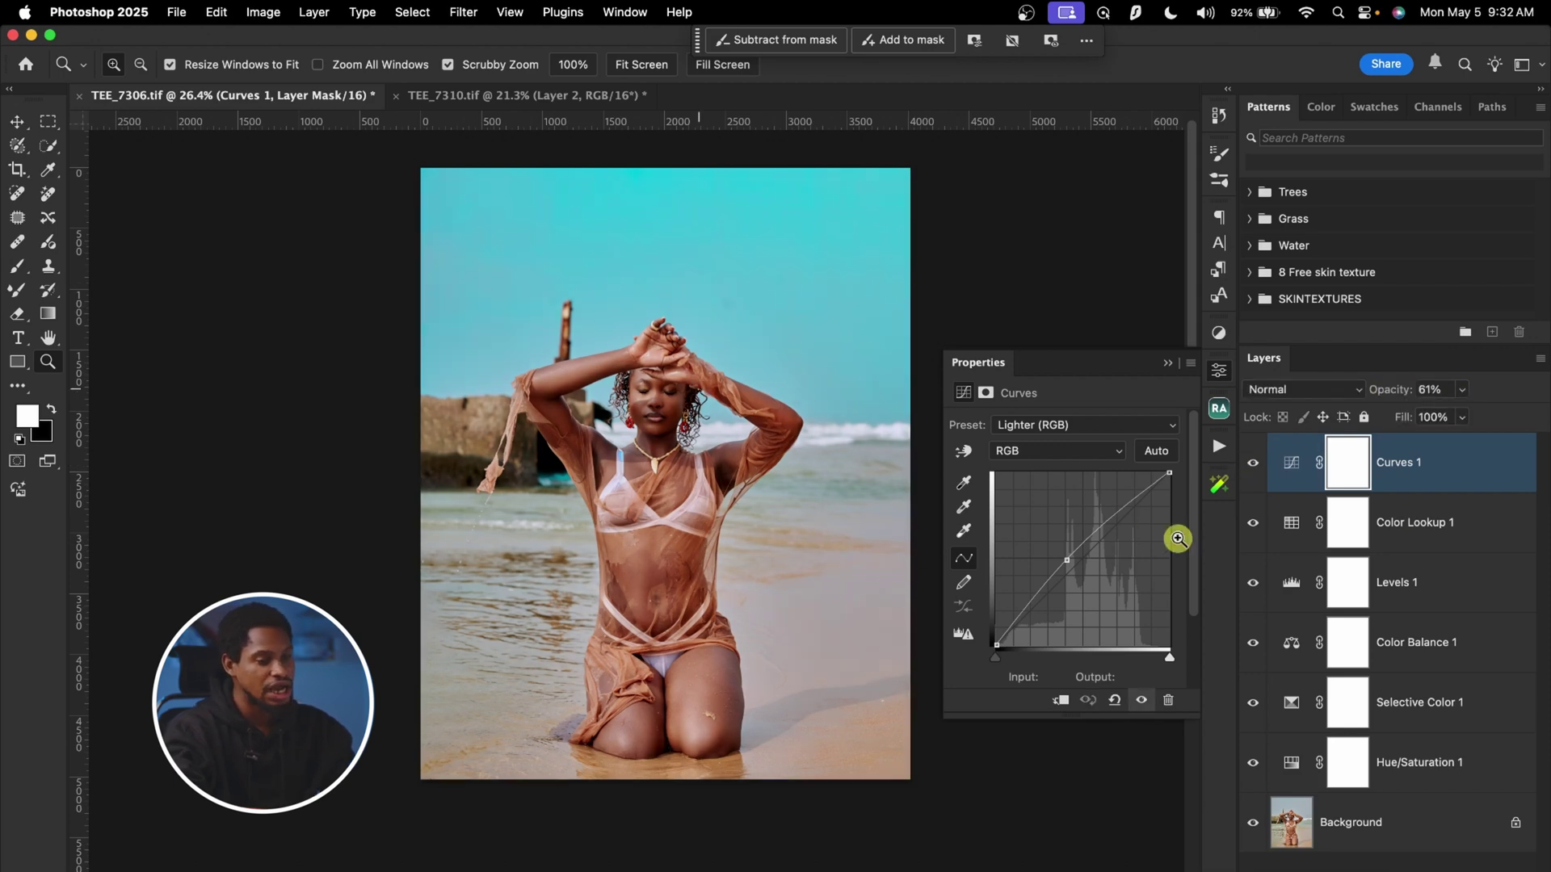
pyautogui.keyDown('shift'); pyautogui.click(1467, 771); pyautogui.keyUp('shift')
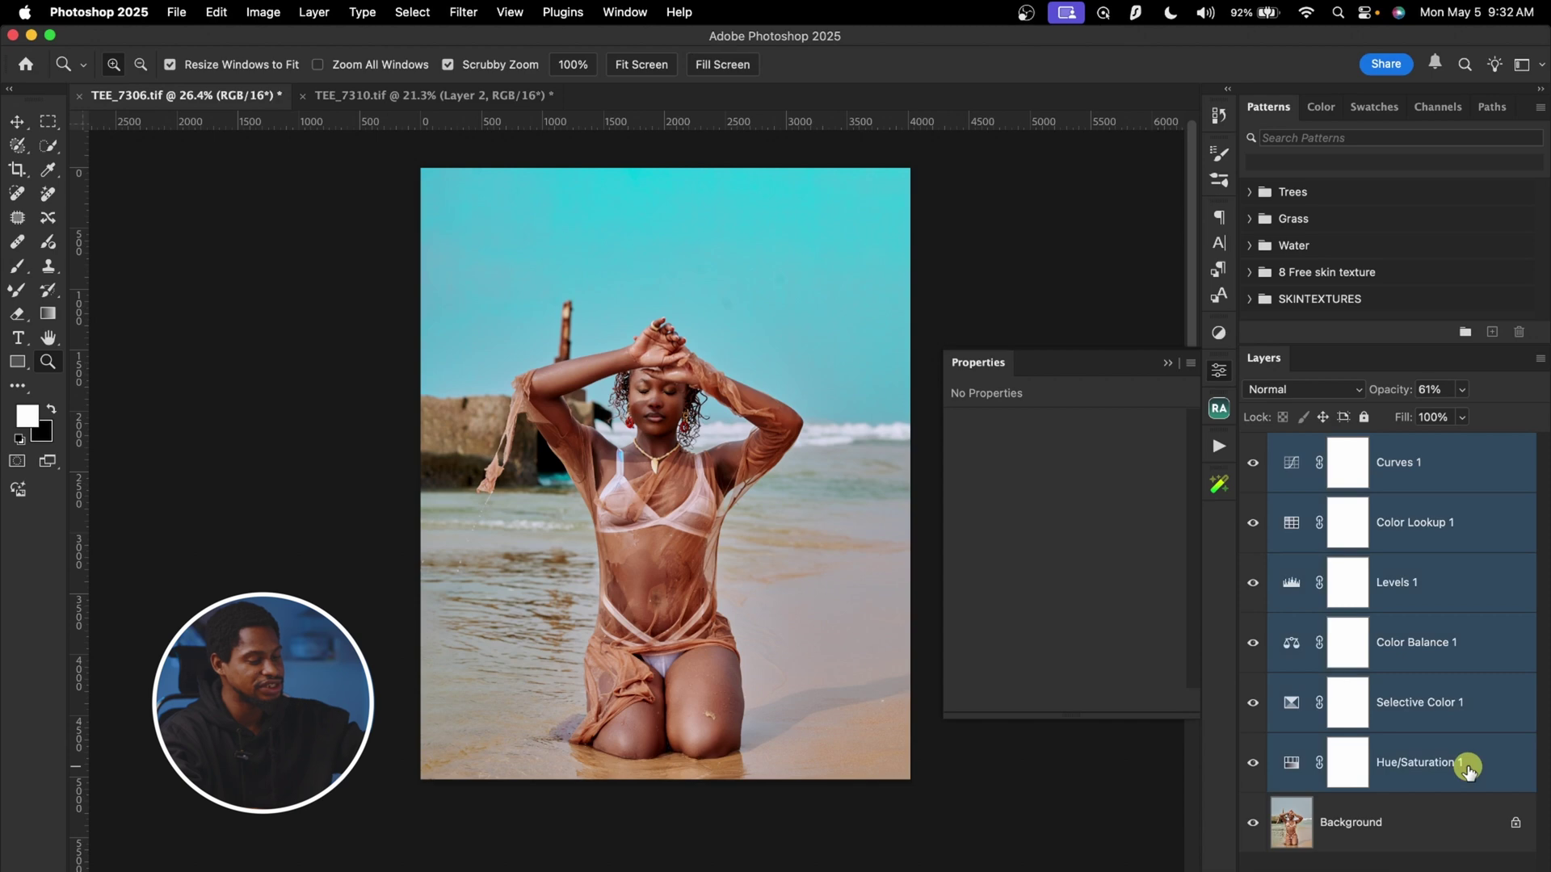
pyautogui.press('super+g')
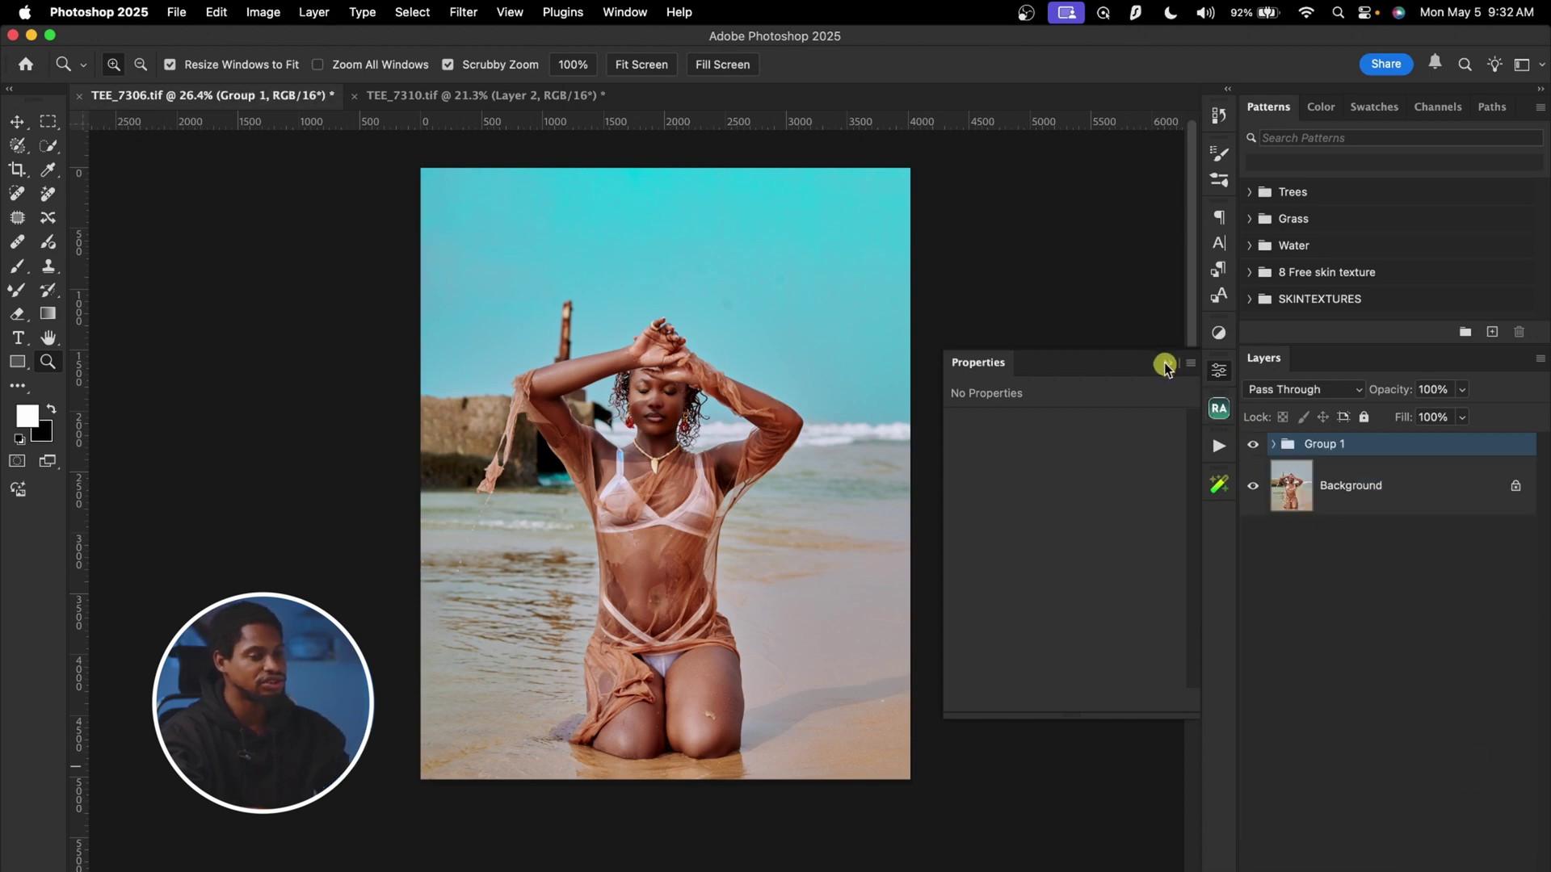
pyautogui.click(1213, 406)
pyautogui.click(1252, 444)
pyautogui.click(1253, 444)
pyautogui.click(1252, 444)
pyautogui.click(1252, 444)
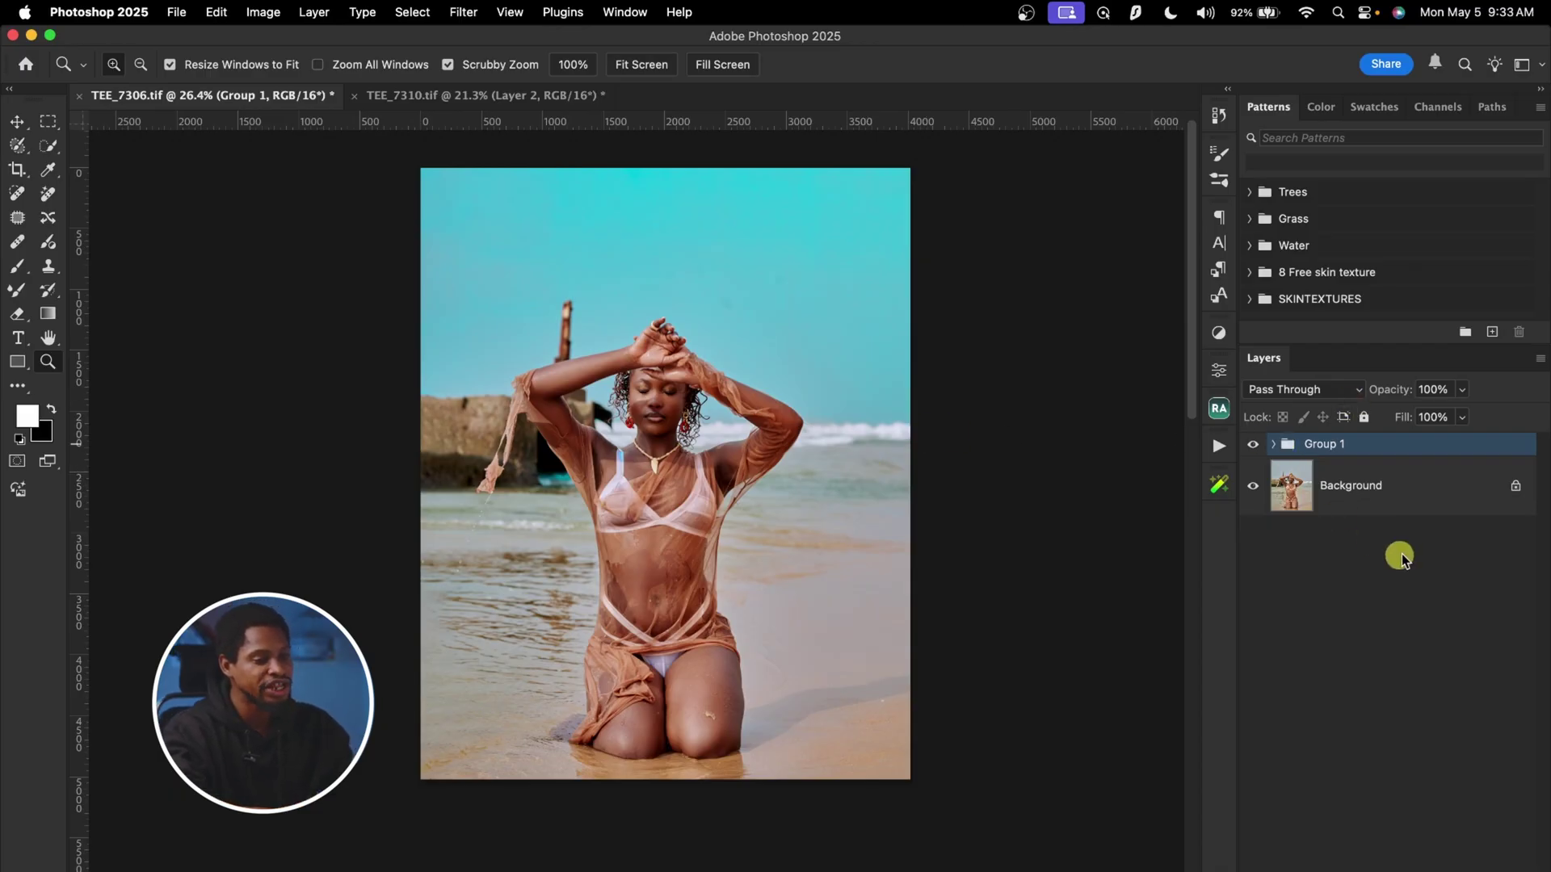
pyautogui.click(1273, 445)
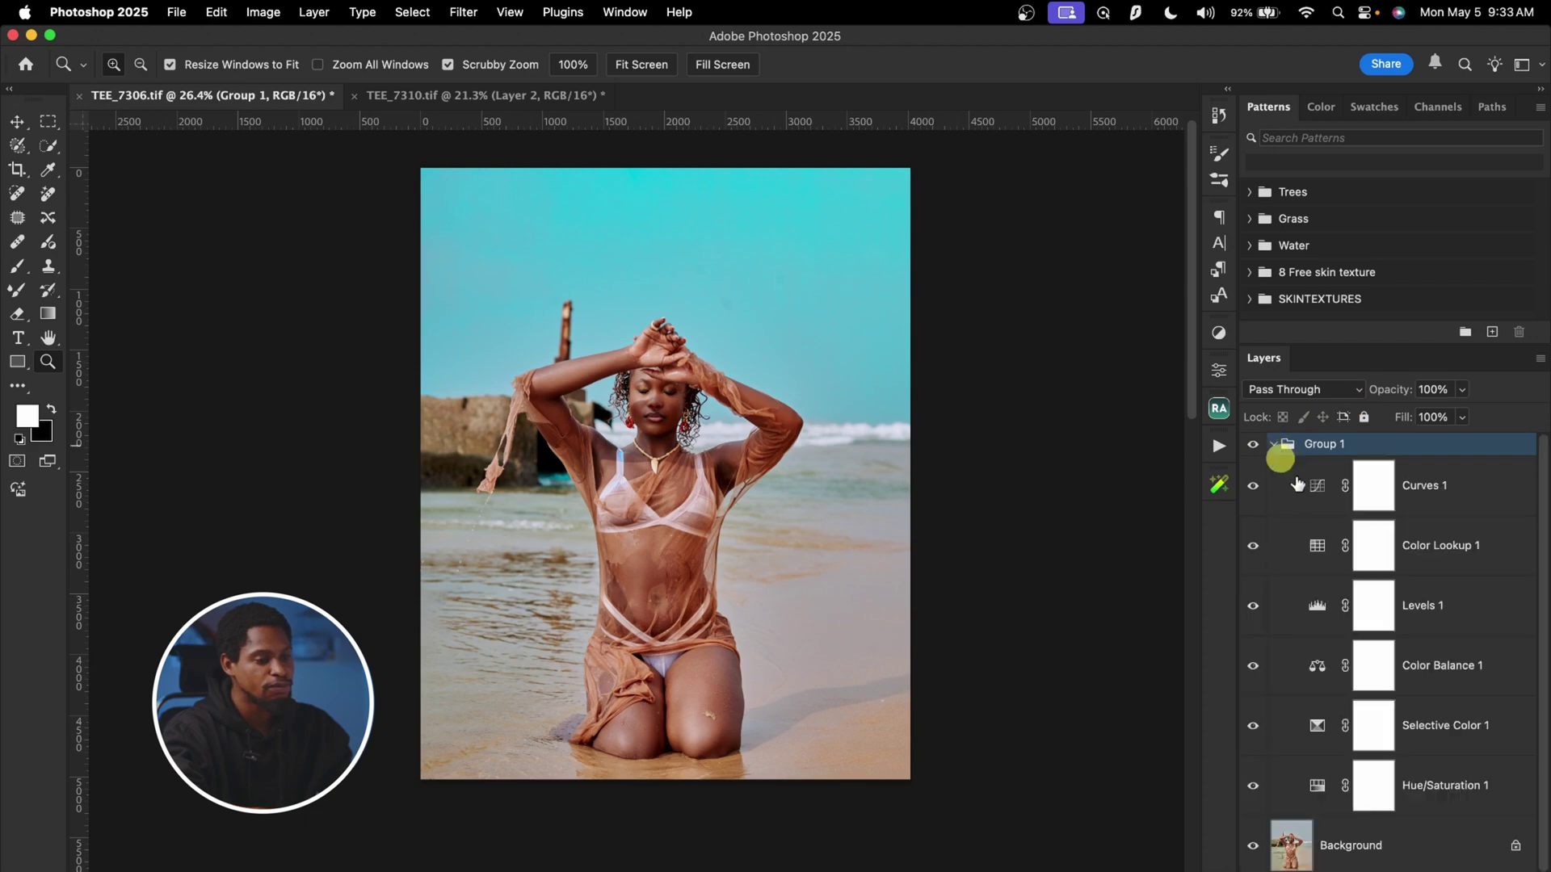
pyautogui.click(1386, 505)
pyautogui.keyDown('shift'); pyautogui.click(1451, 787); pyautogui.keyUp('shift')
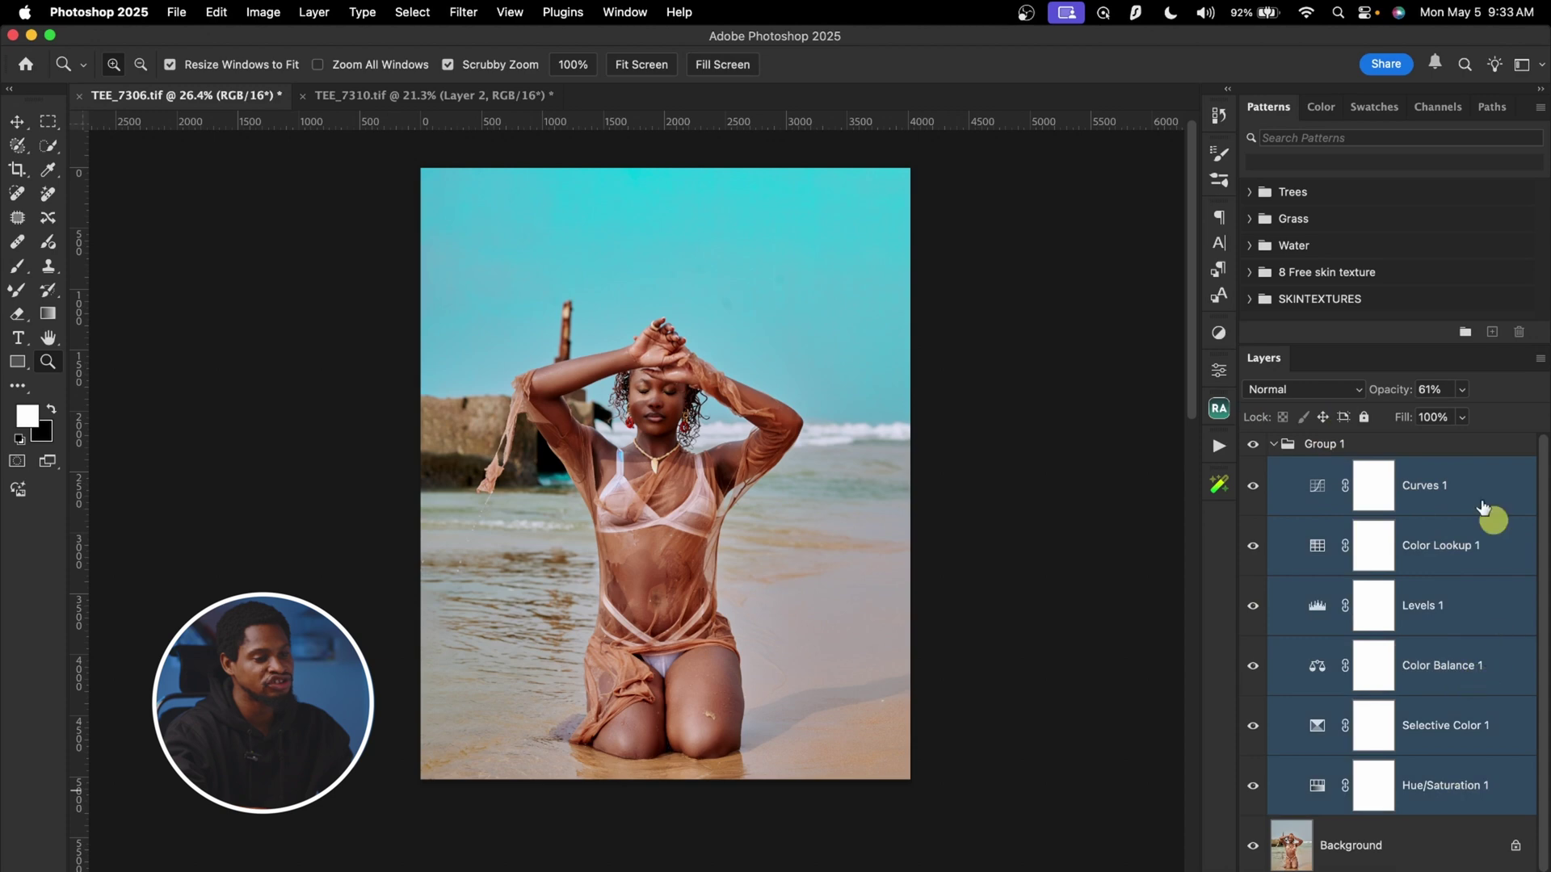
pyautogui.moveTo(1454, 501); pyautogui.dragTo(1429, 427)
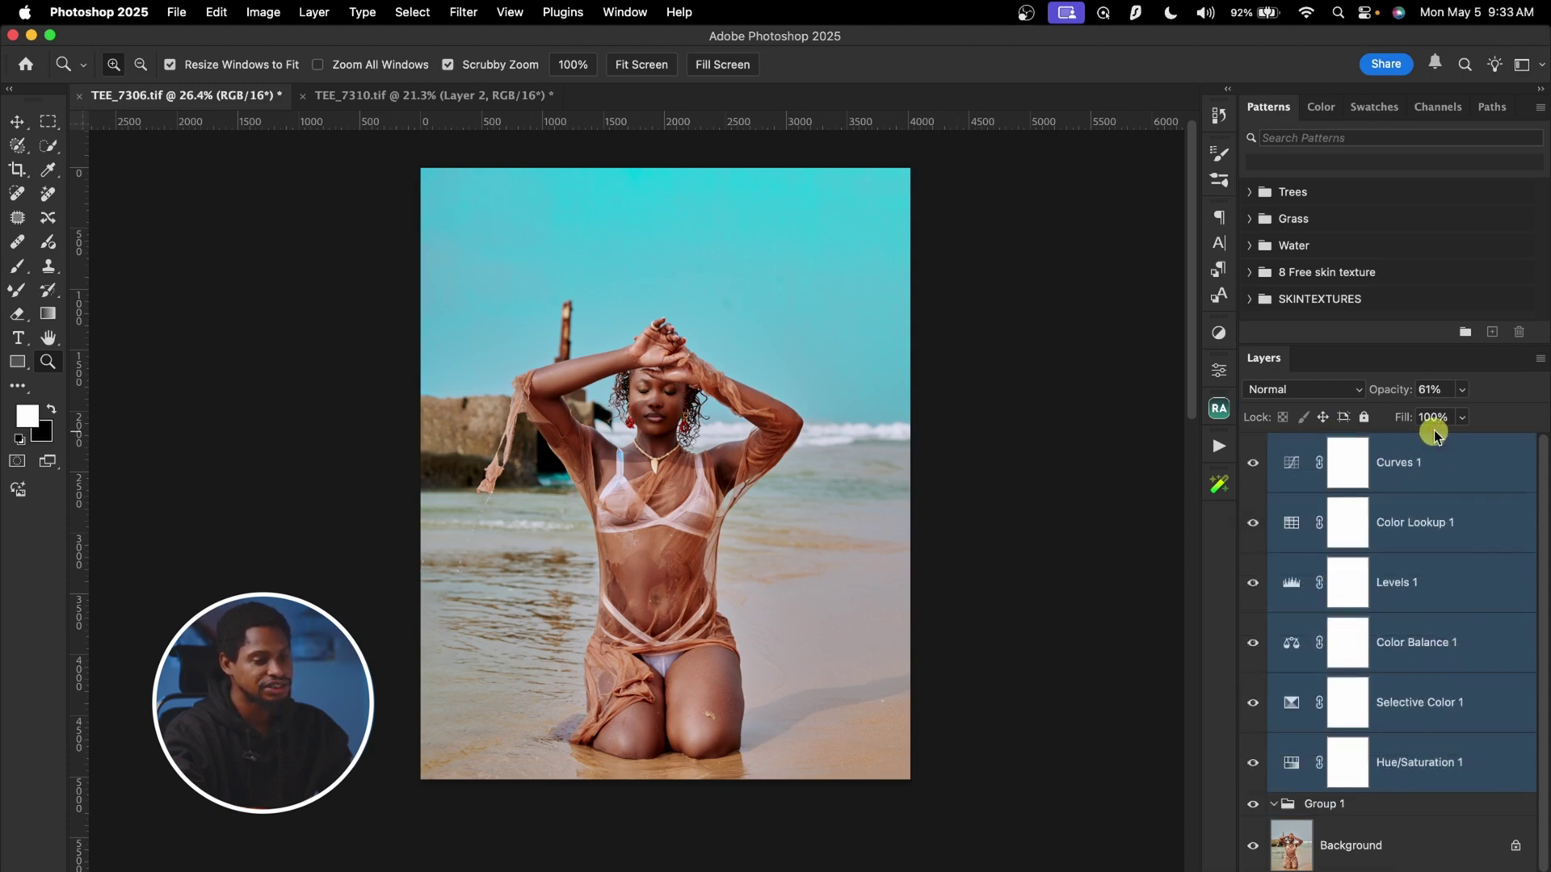
pyautogui.click(1321, 805)
pyautogui.press('Delete')
pyautogui.click(1348, 462)
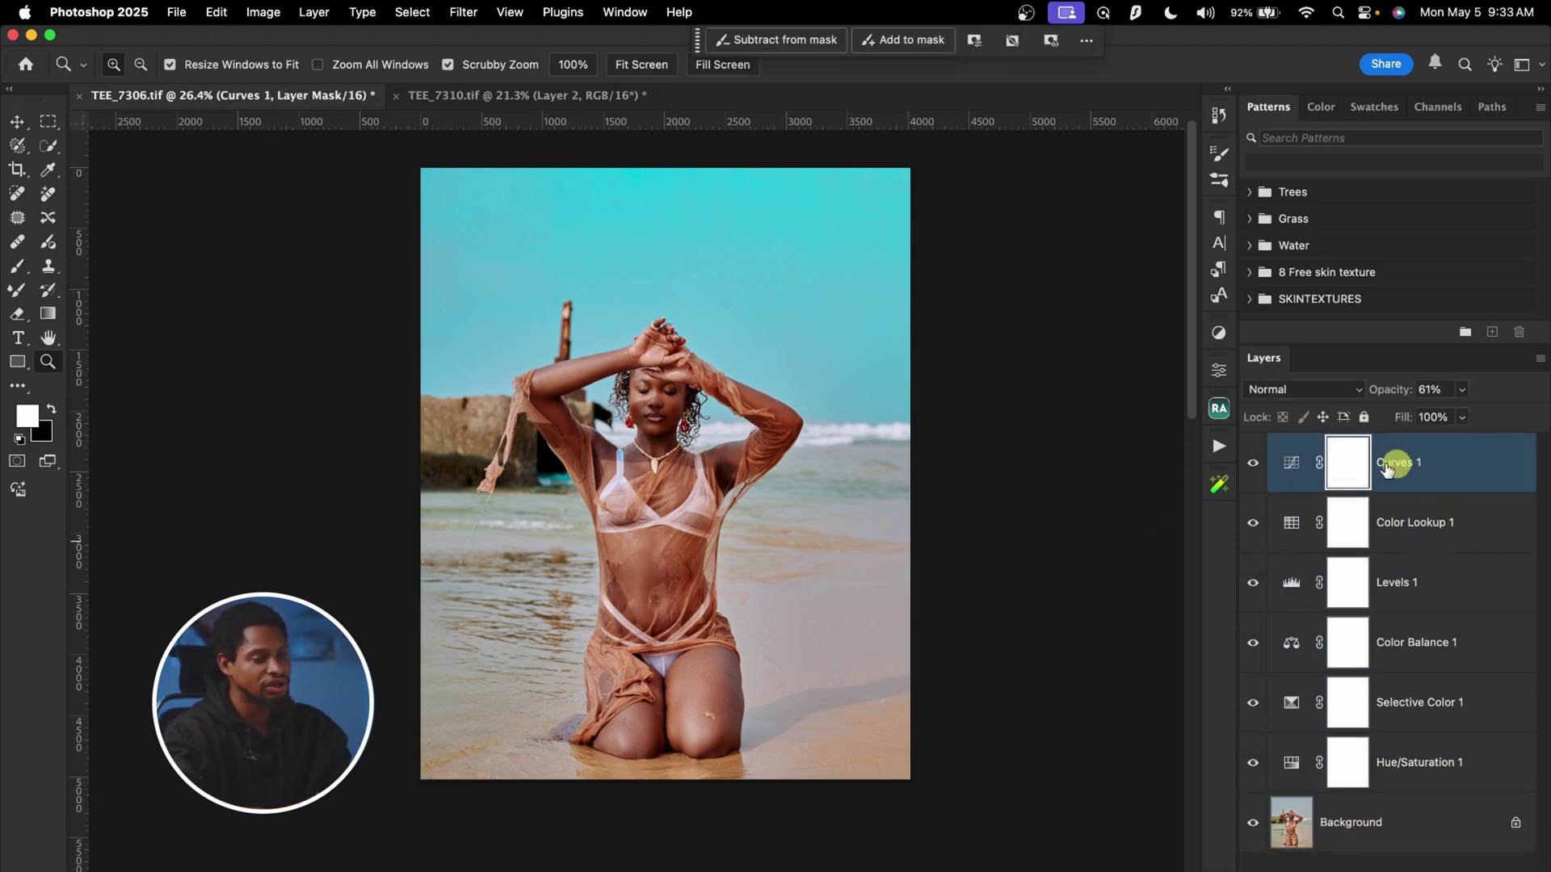
pyautogui.click(1423, 470)
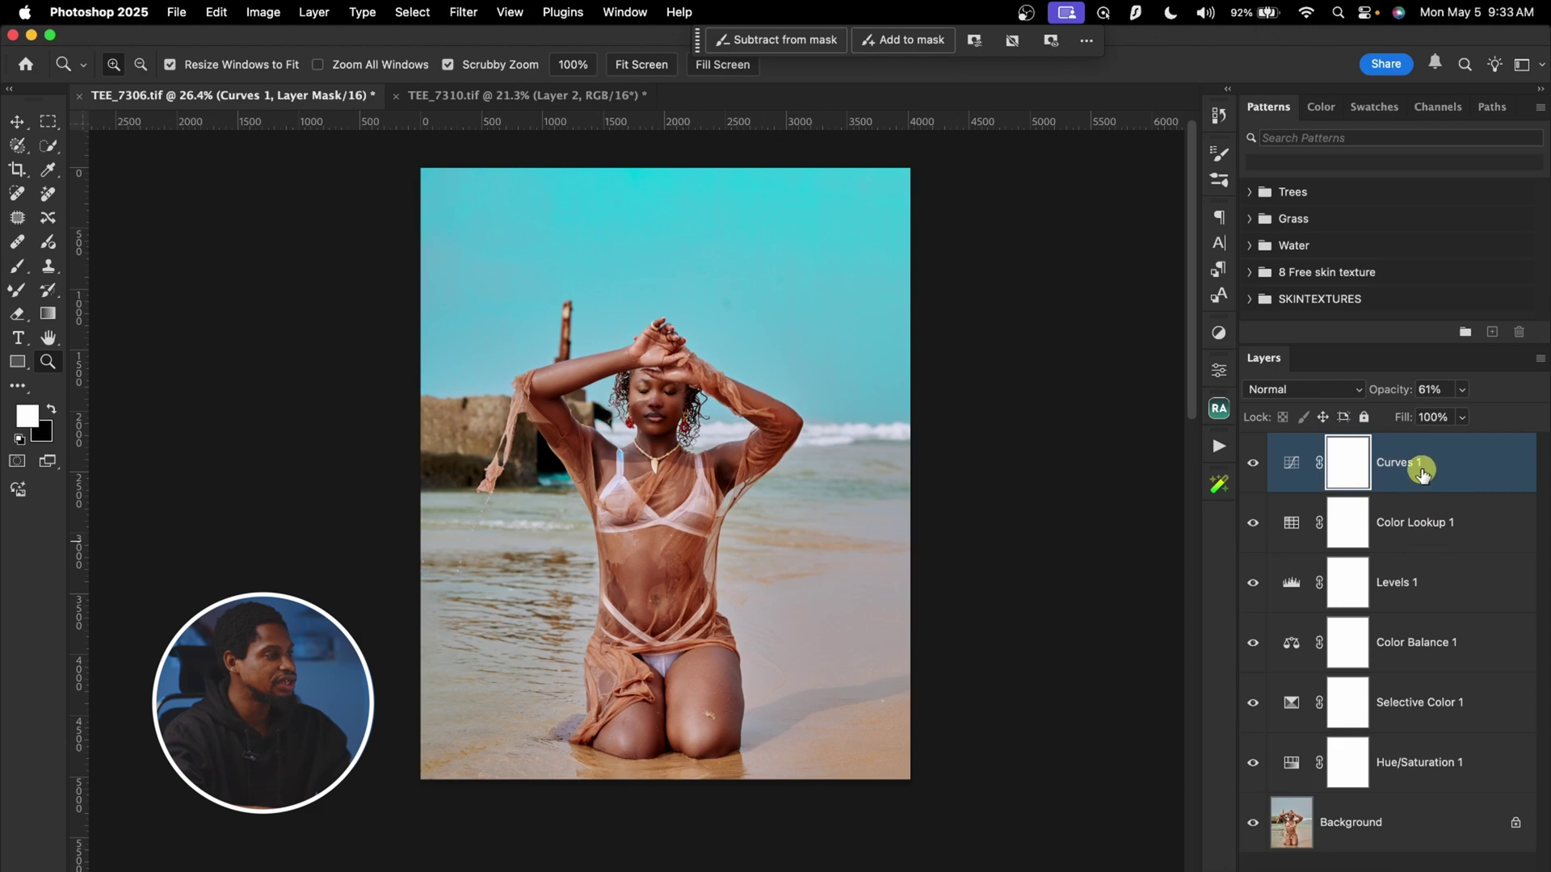
# Export Color Lookup Tables in CUBE format with the description 'teelens'.
pyautogui.click(176, 12)
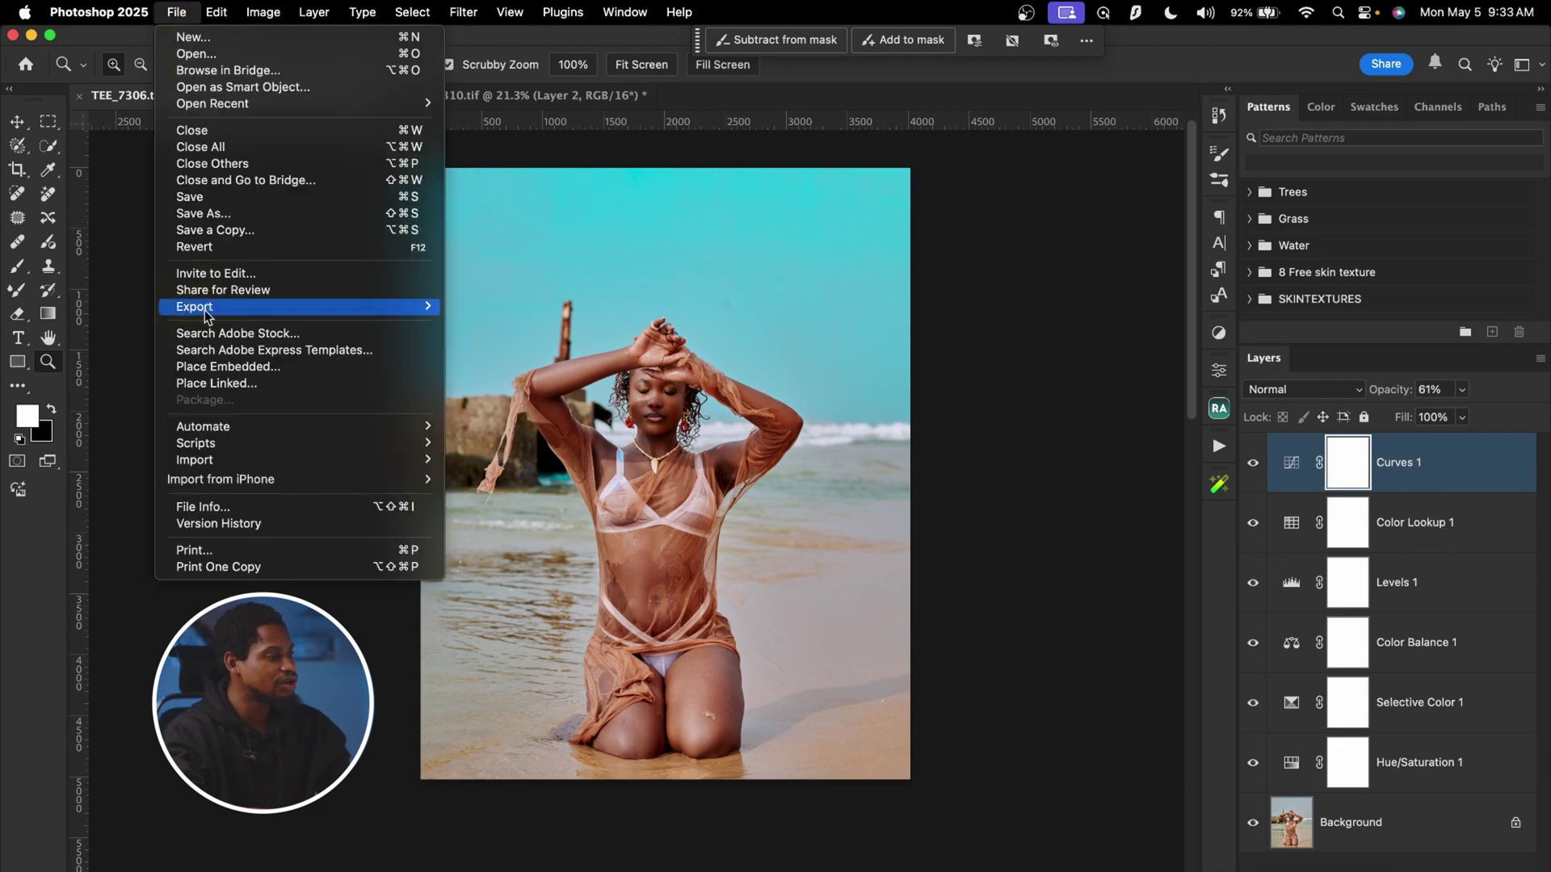
pyautogui.moveTo(227, 315)
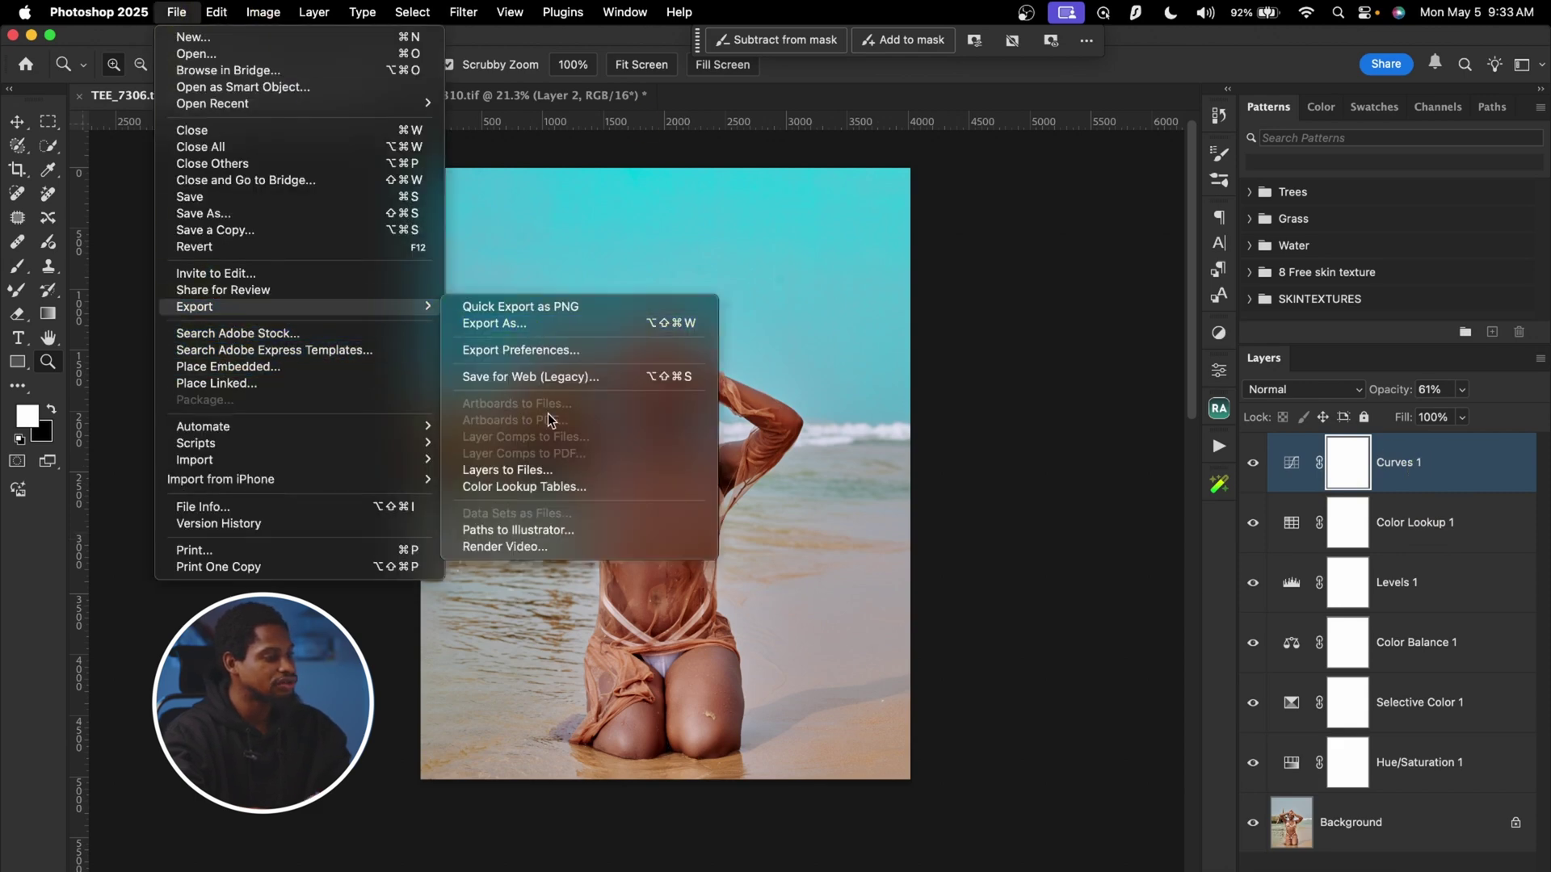
pyautogui.click(576, 489)
pyautogui.moveTo(730, 391); pyautogui.dragTo(523, 391)
pyautogui.write('teelens')
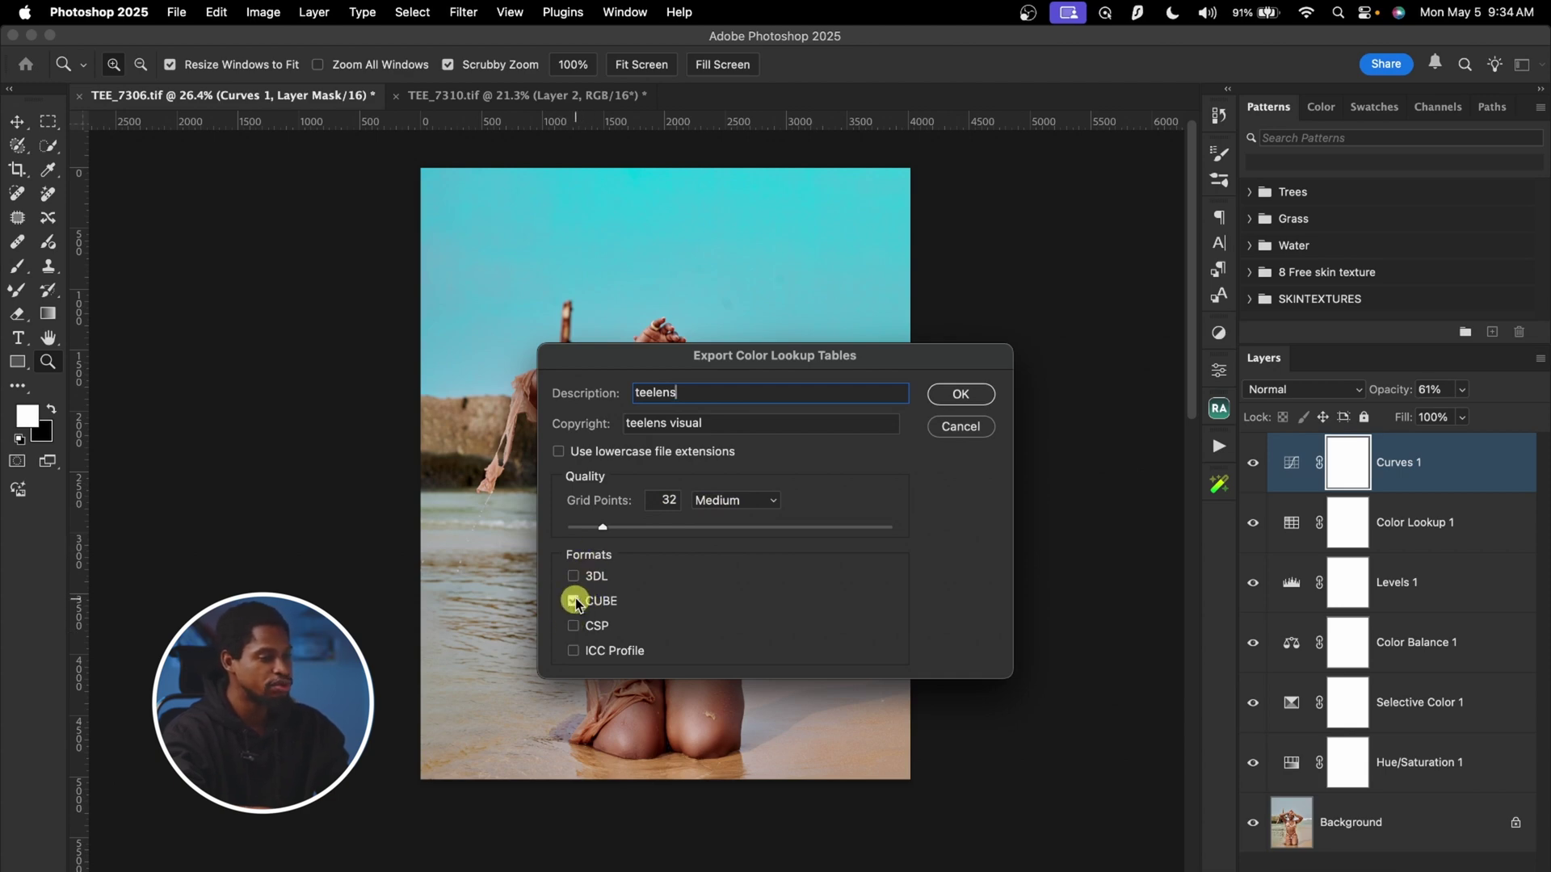
pyautogui.click(958, 399)
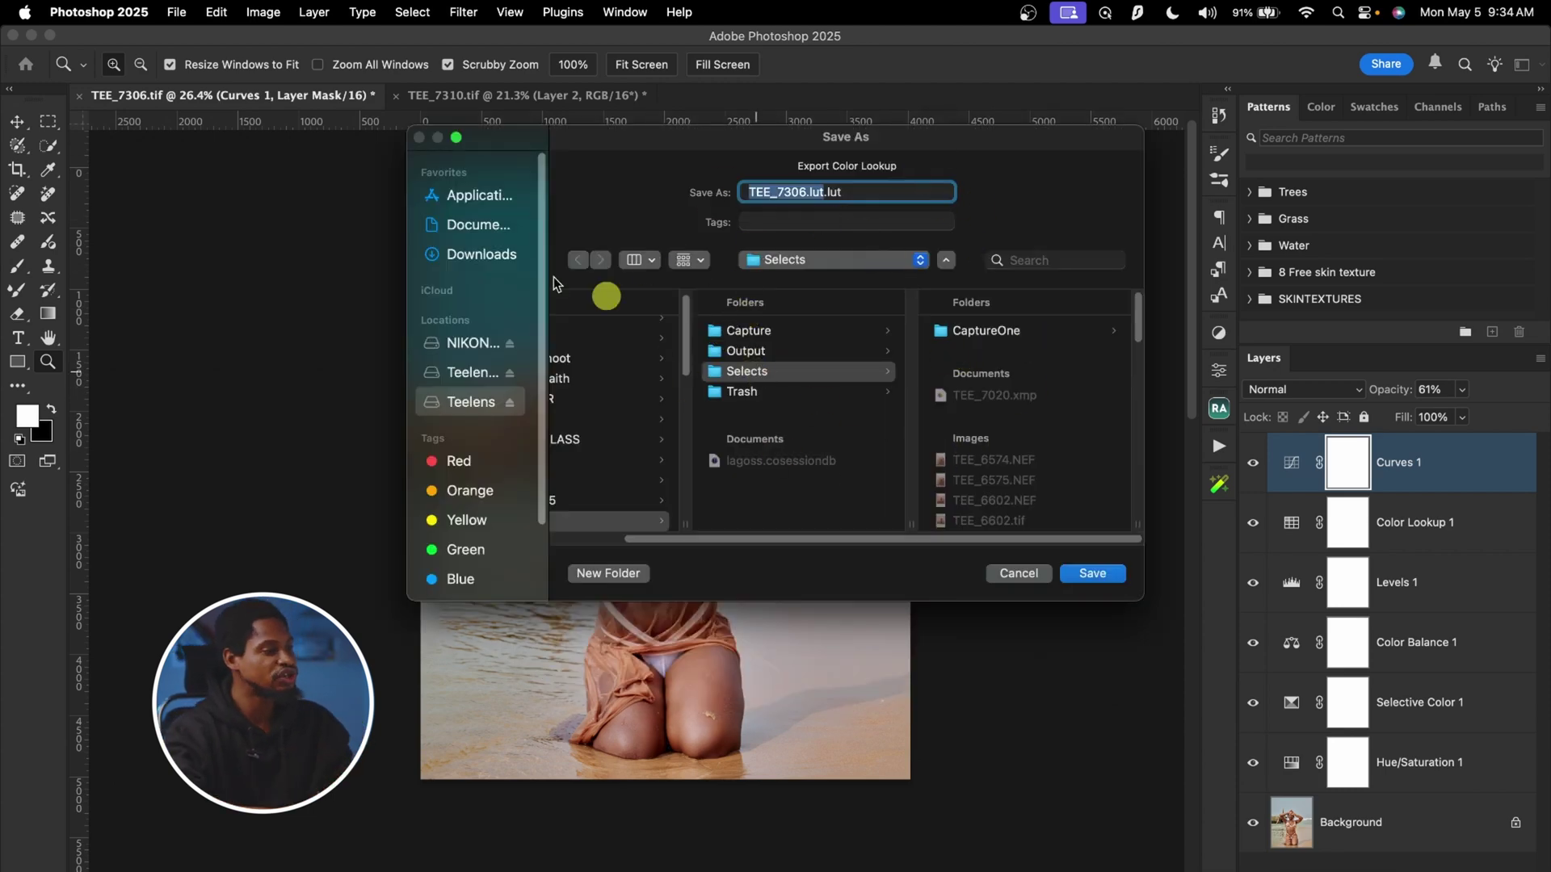
# Save the lookup table as Teelens in Documents > VIDEO COLOR GRADE.
pyautogui.click(470, 227)
pyautogui.scroll(-5, 638, 404)
pyautogui.click(646, 487)
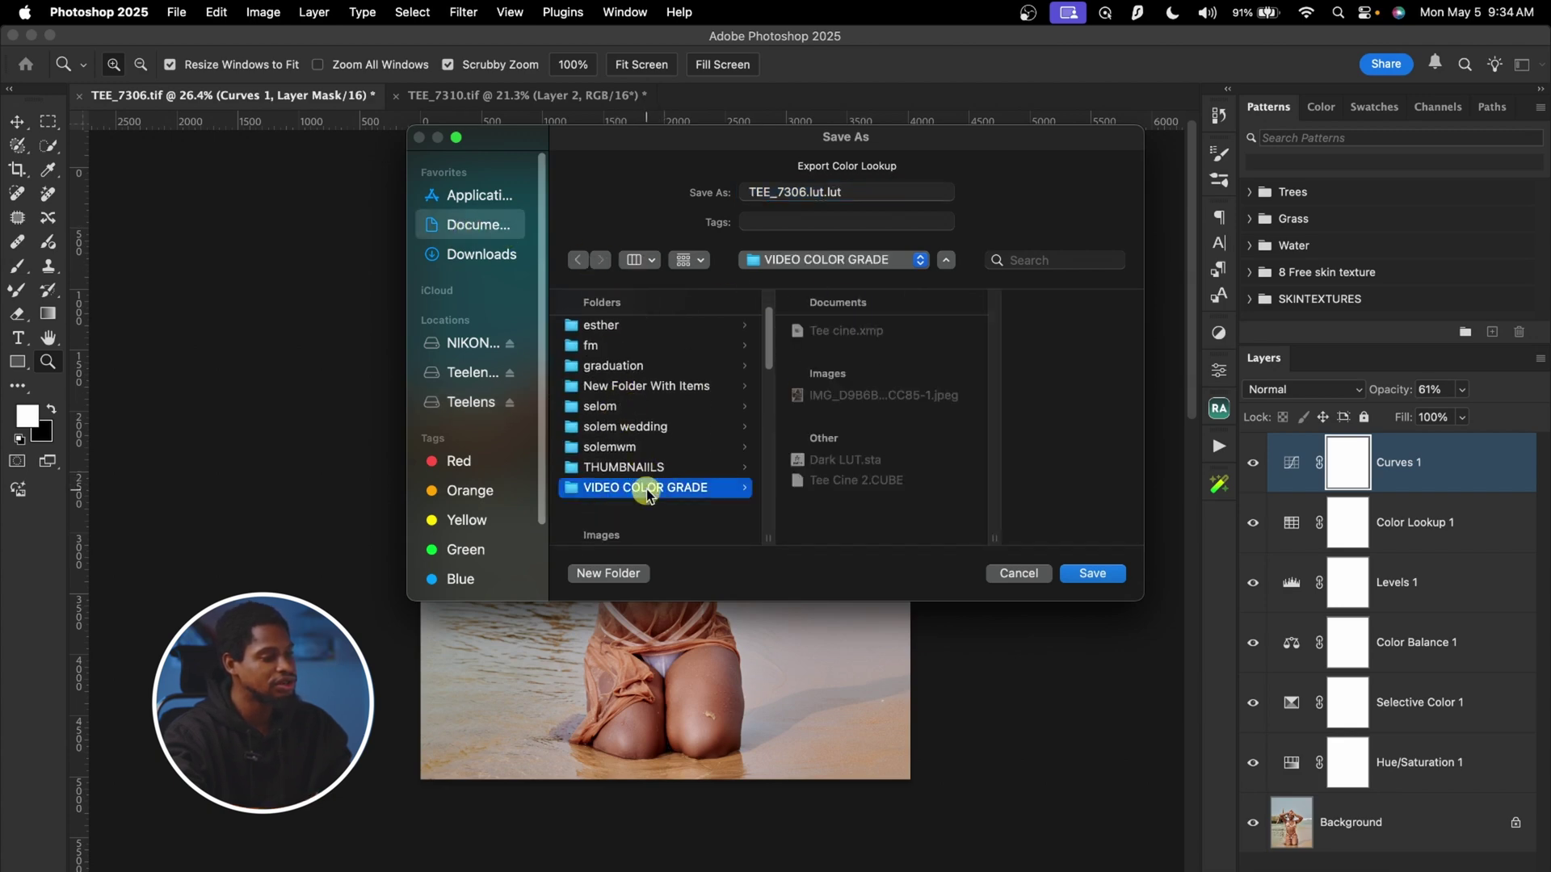
pyautogui.doubleClick(793, 191)
pyautogui.press('BackSpace')
pyautogui.write('T')
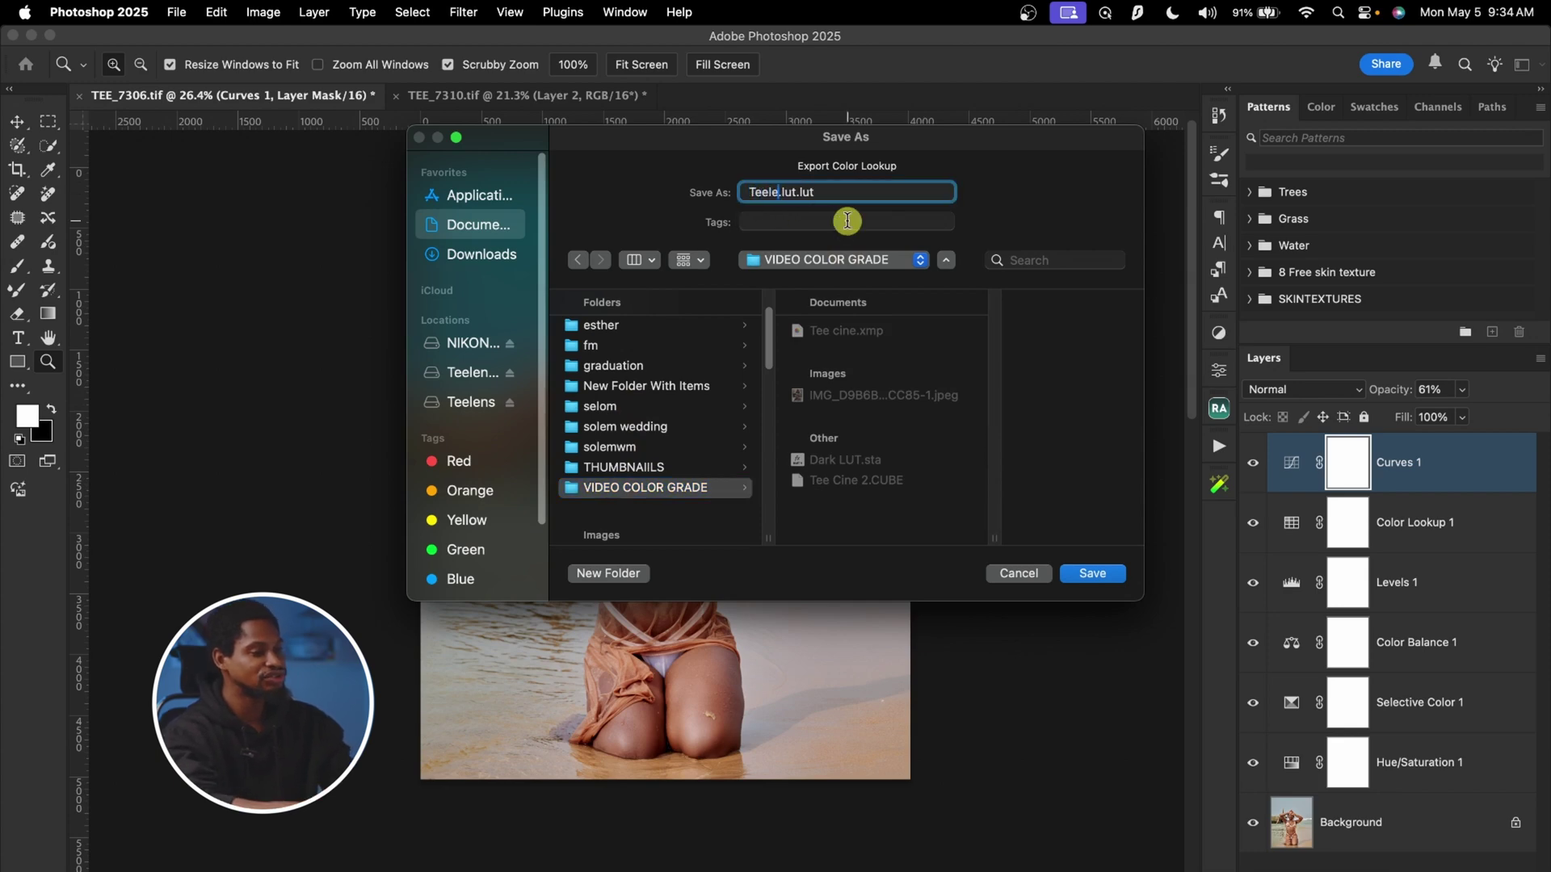
pyautogui.click(1097, 573)
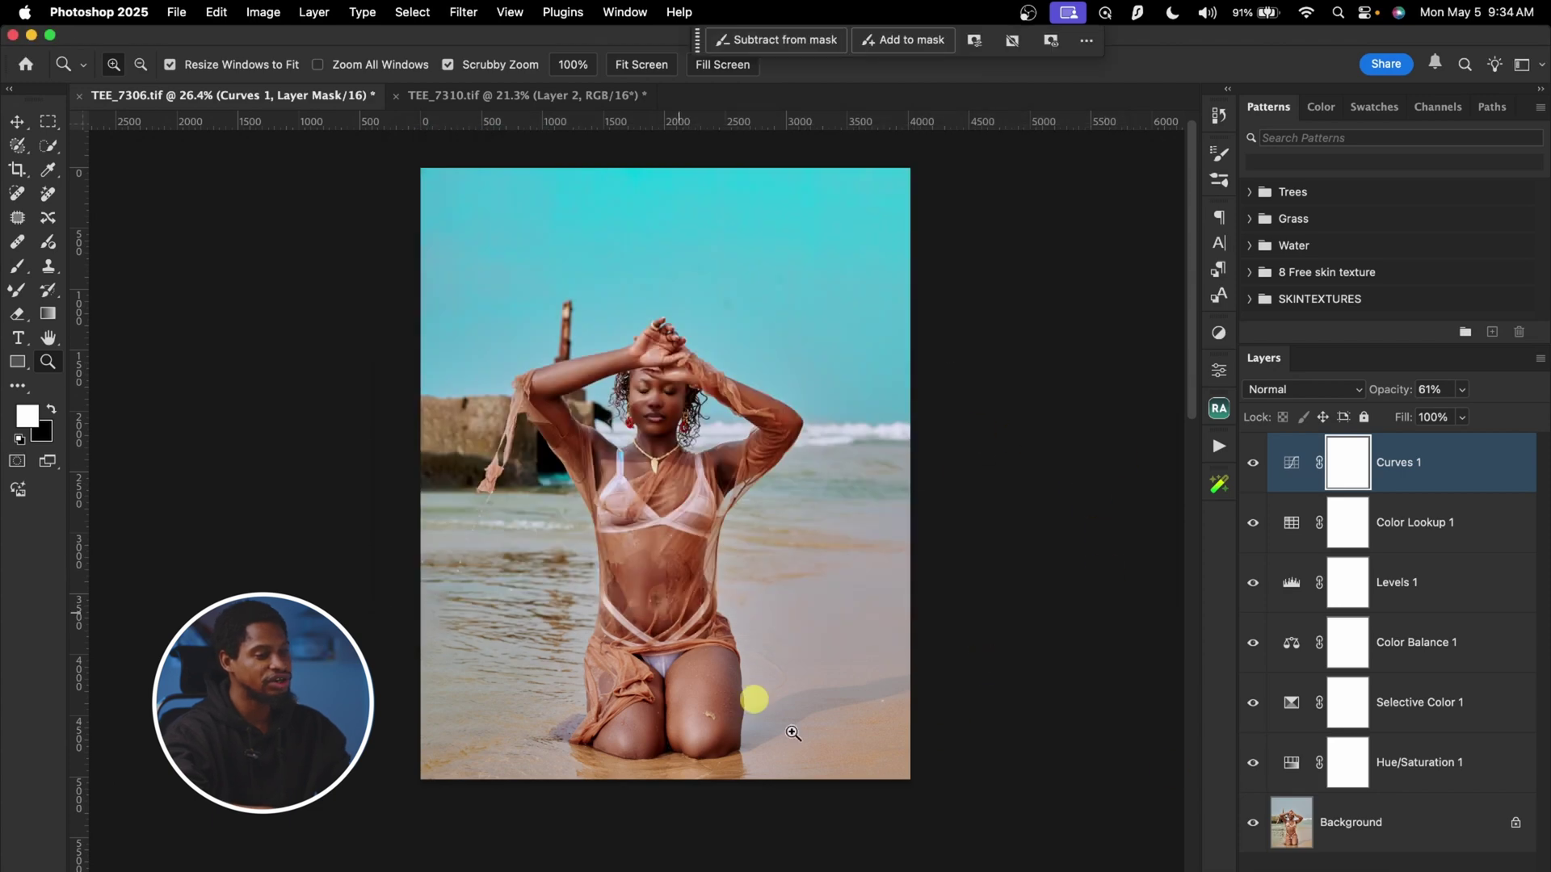
# Group the six adjustment layers into Group 1, hide it, and select Background.
pyautogui.keyDown('shift'); pyautogui.click(1426, 767); pyautogui.keyUp('shift')
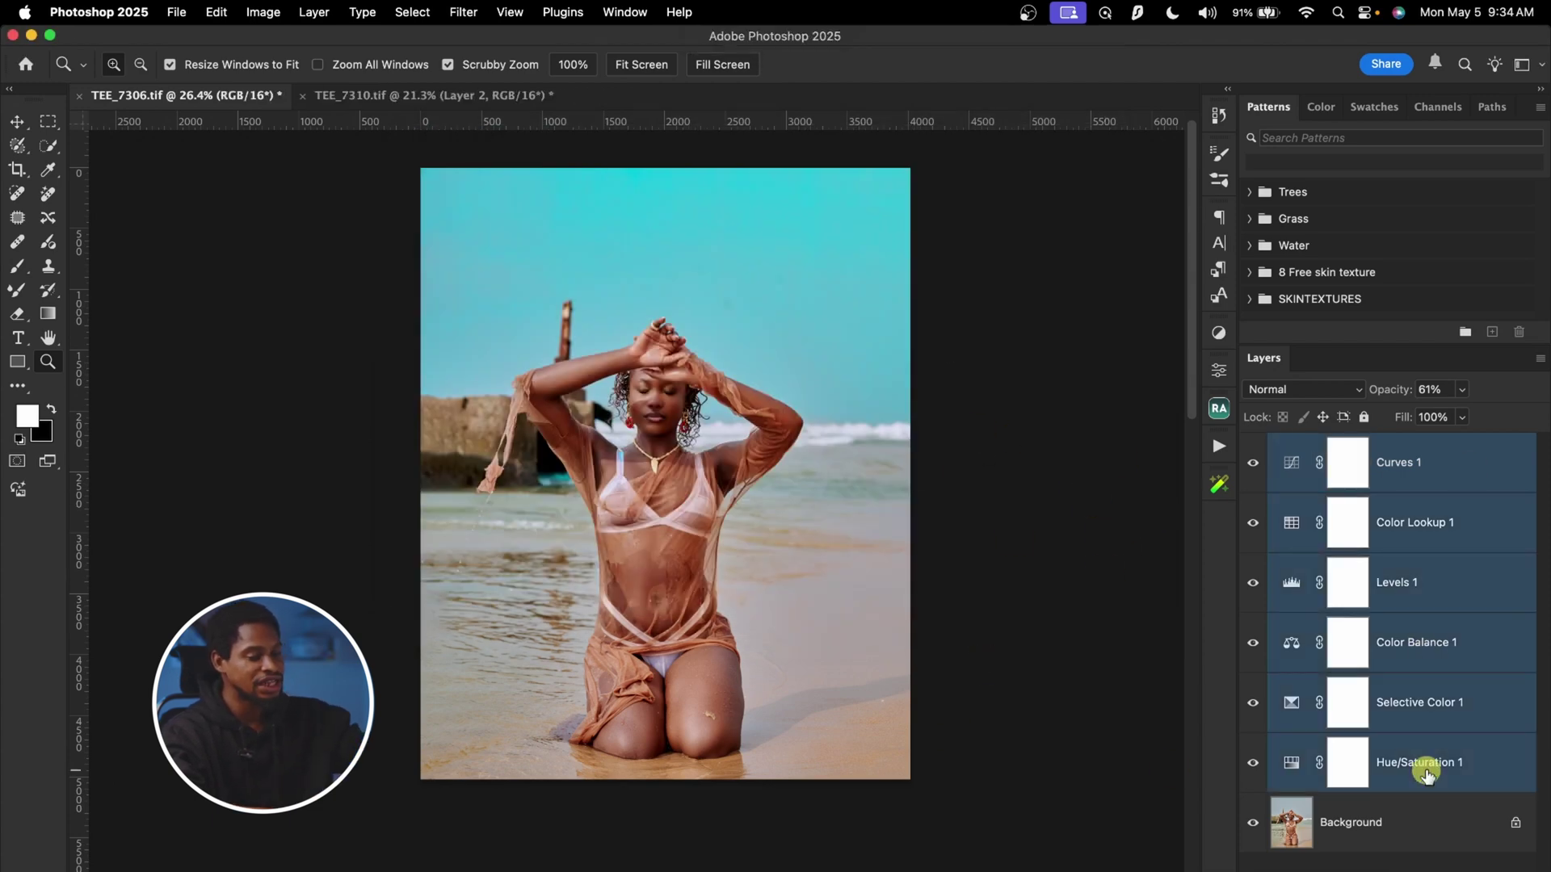
pyautogui.press('super+g')
pyautogui.click(1253, 446)
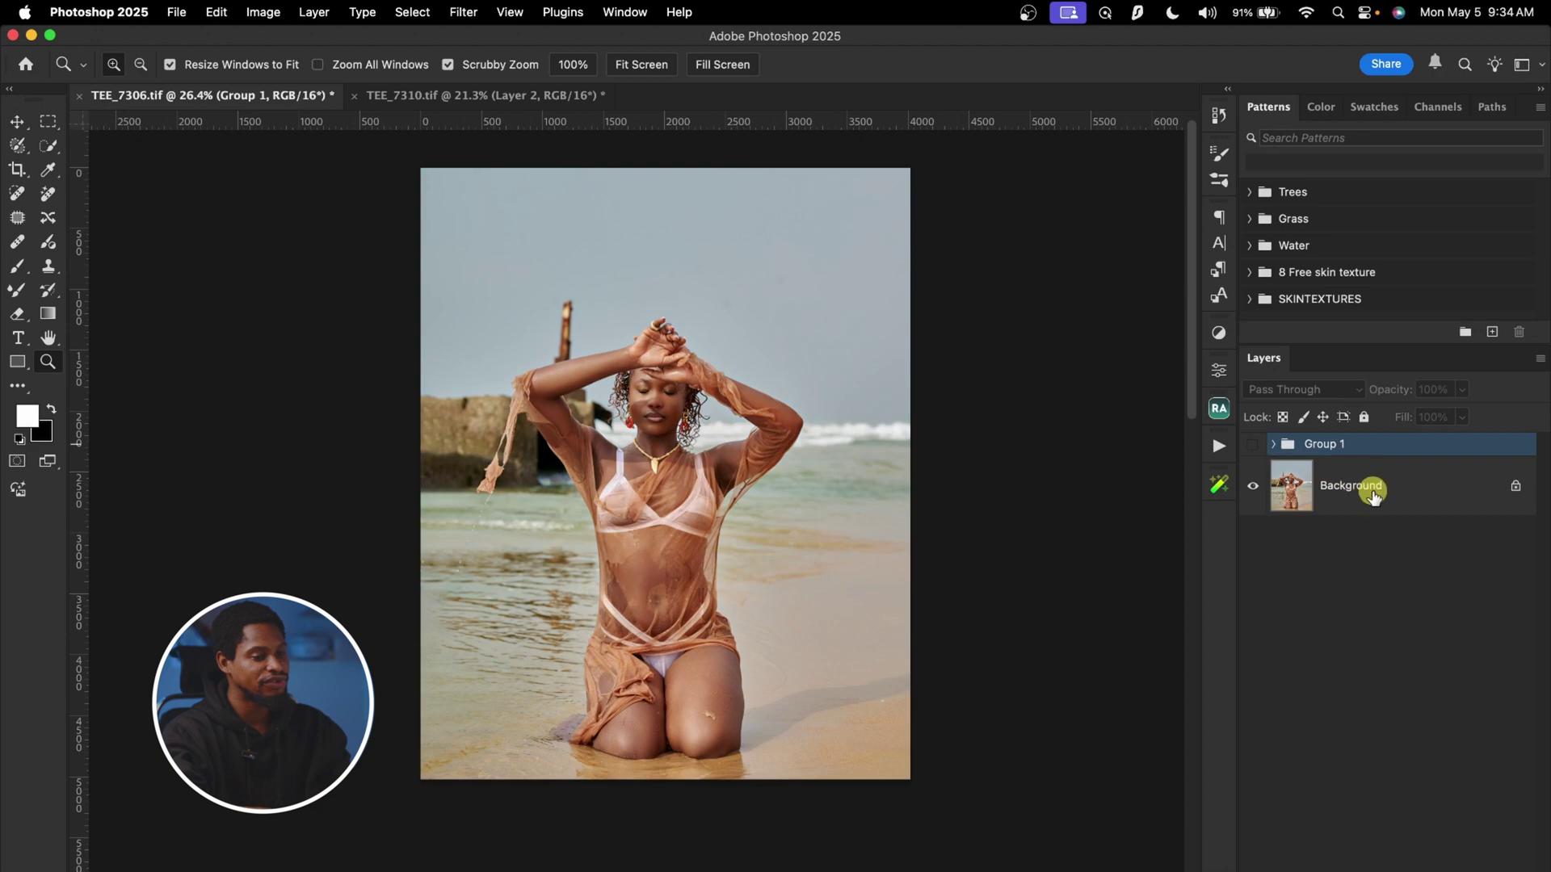
pyautogui.click(1265, 484)
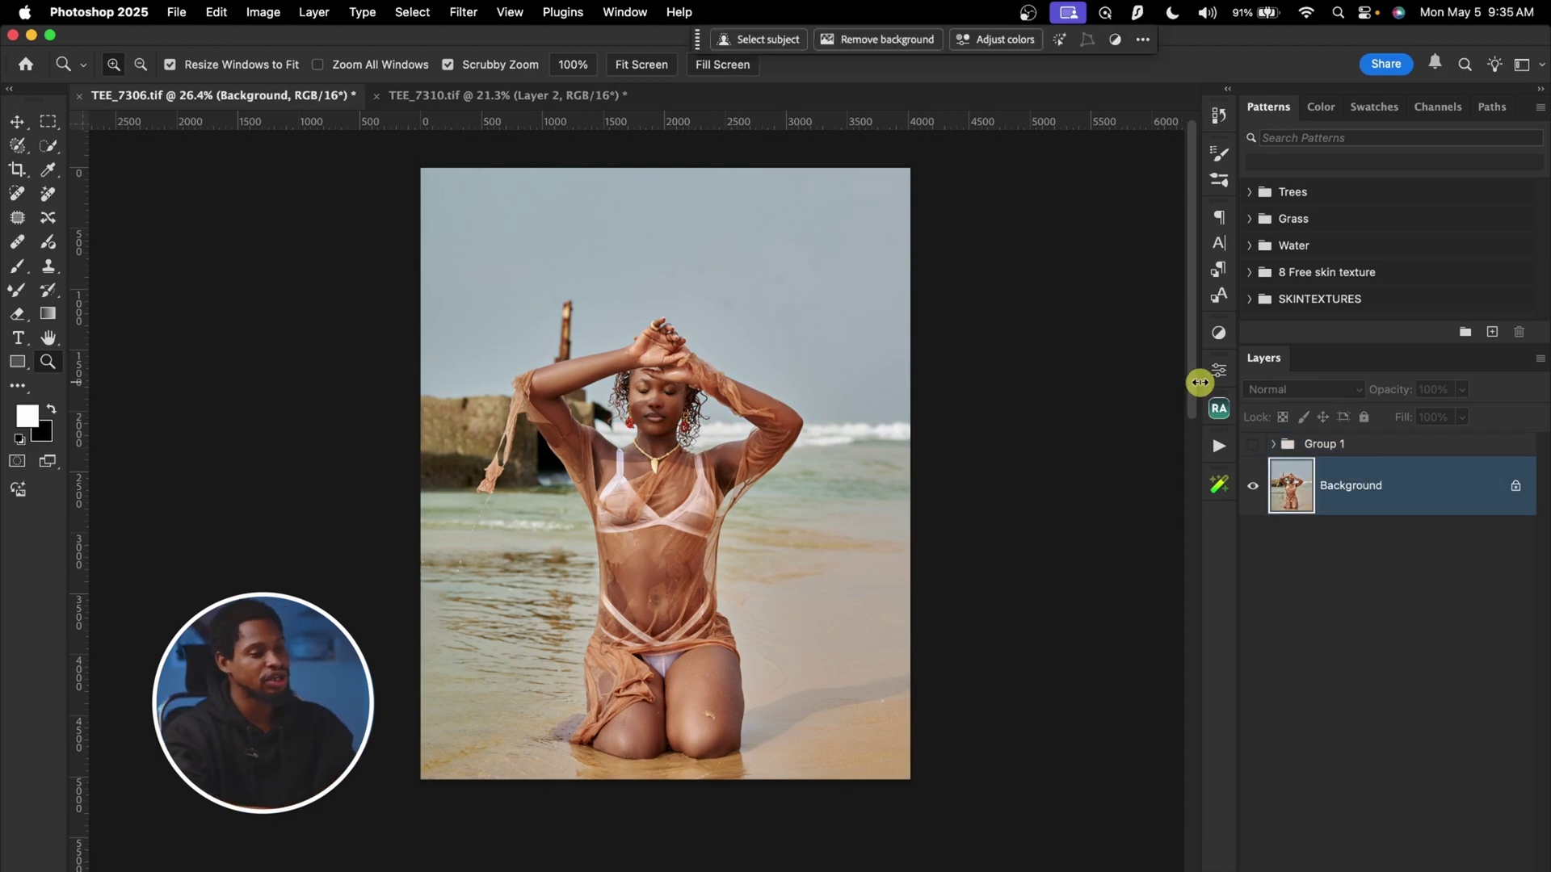
# Add a Color Lookup layer above Background loaded with Teelens.lut.CUBE.
pyautogui.click(1219, 334)
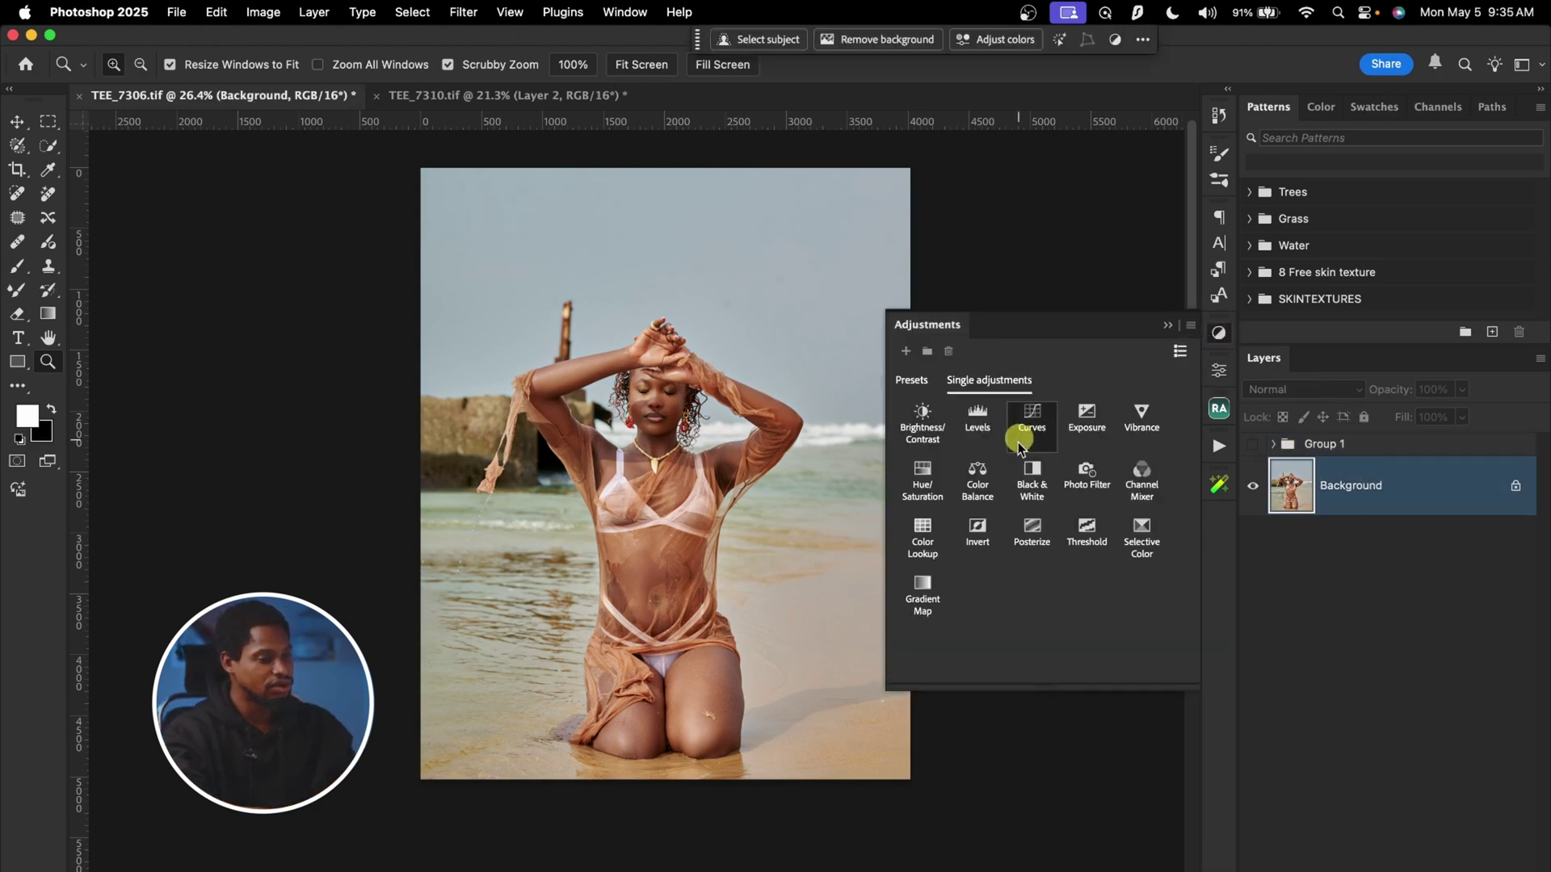
pyautogui.click(921, 533)
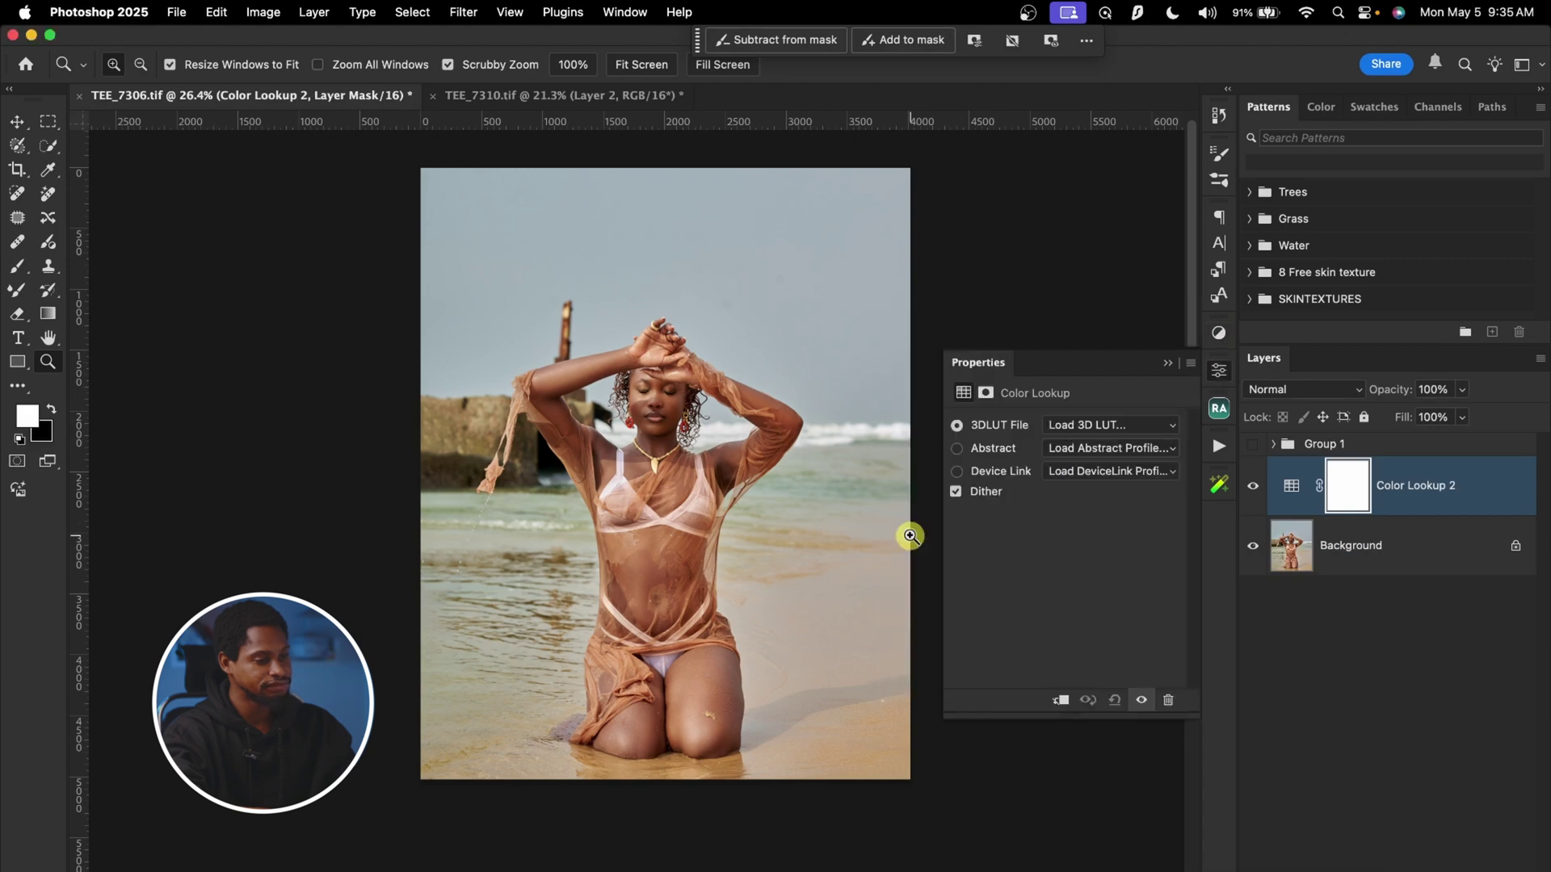
pyautogui.click(1089, 424)
pyautogui.click(1129, 420)
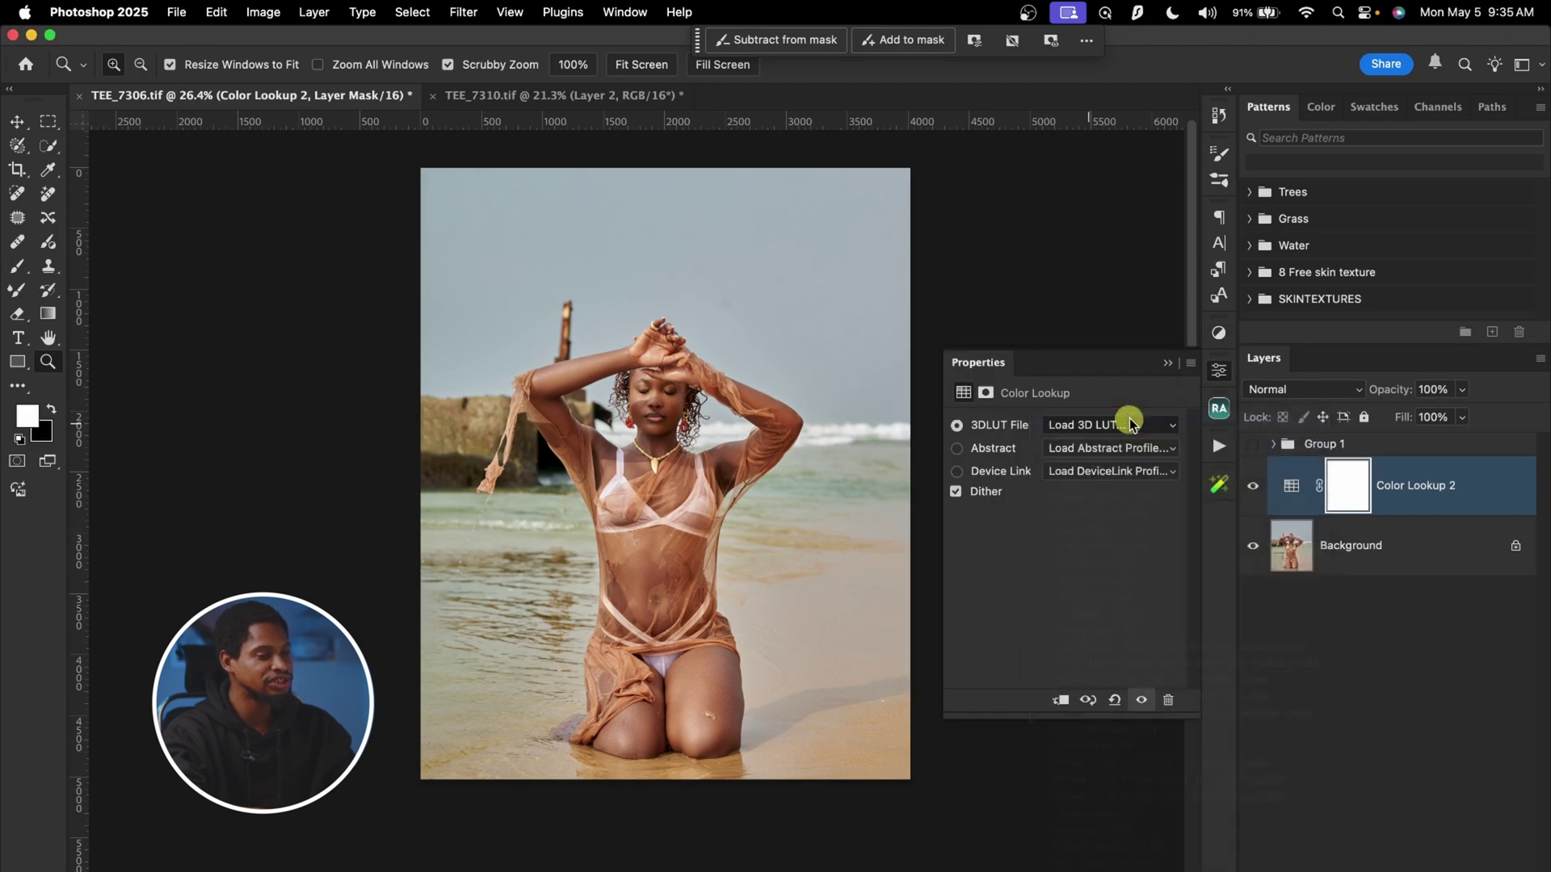
pyautogui.scroll(-5, 740, 430)
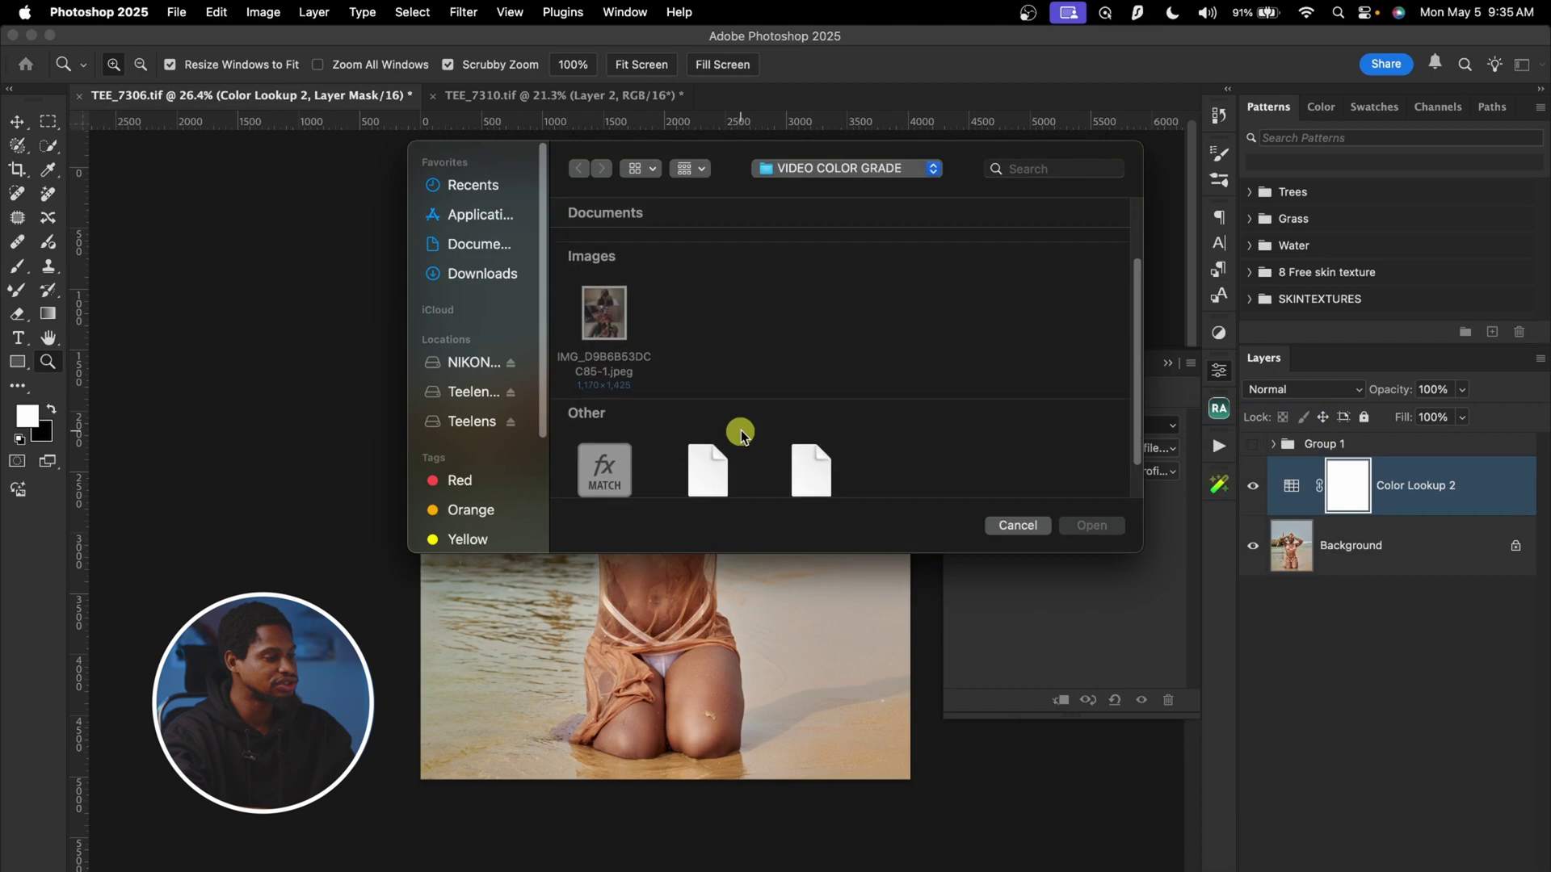
pyautogui.click(819, 428)
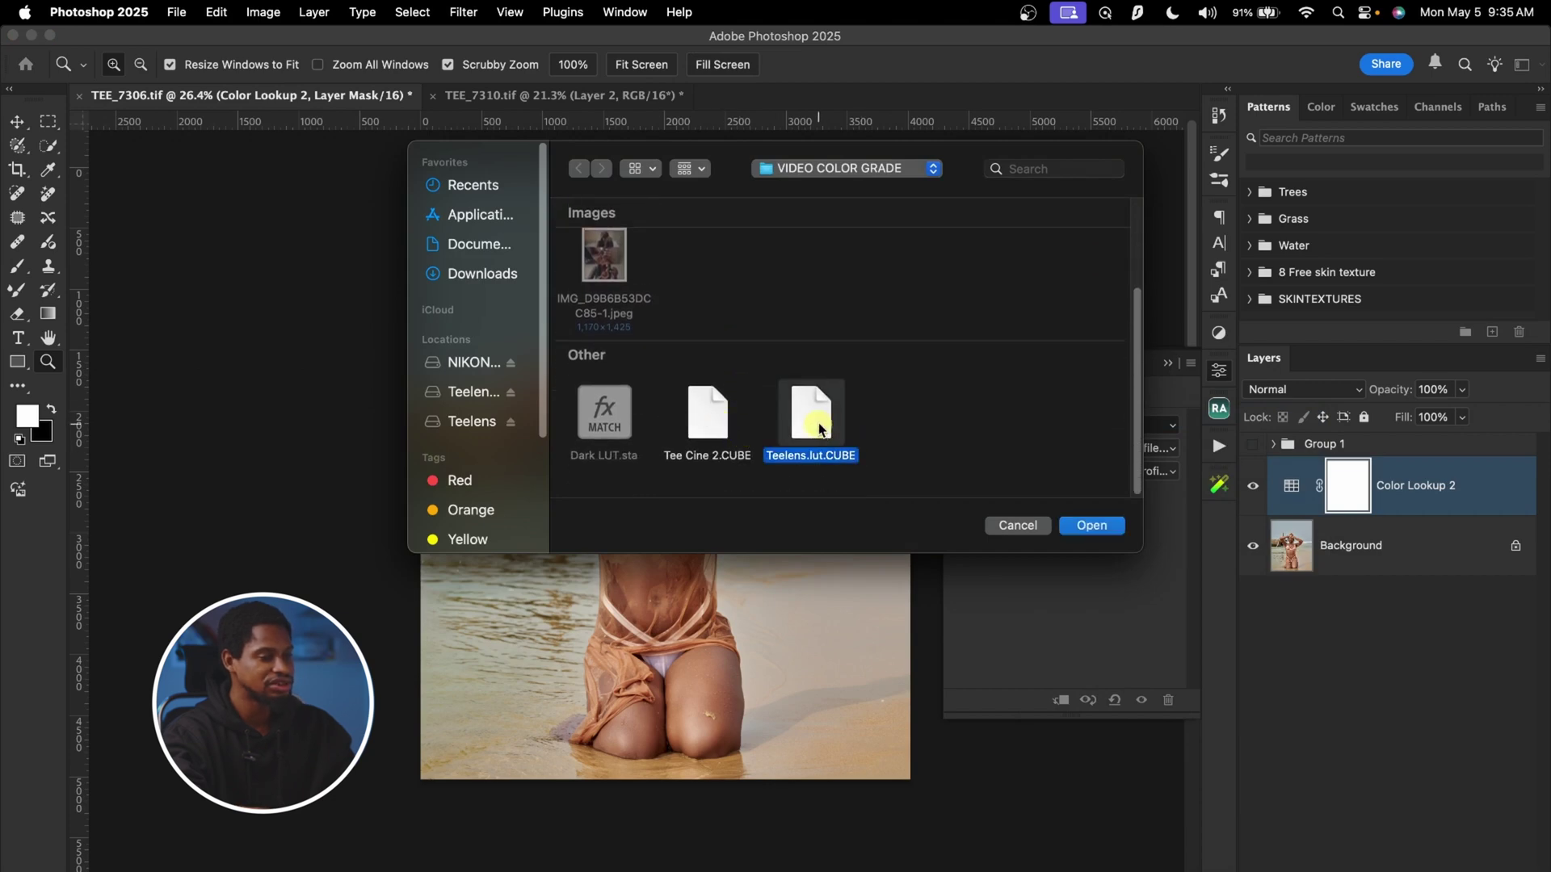
pyautogui.click(1088, 527)
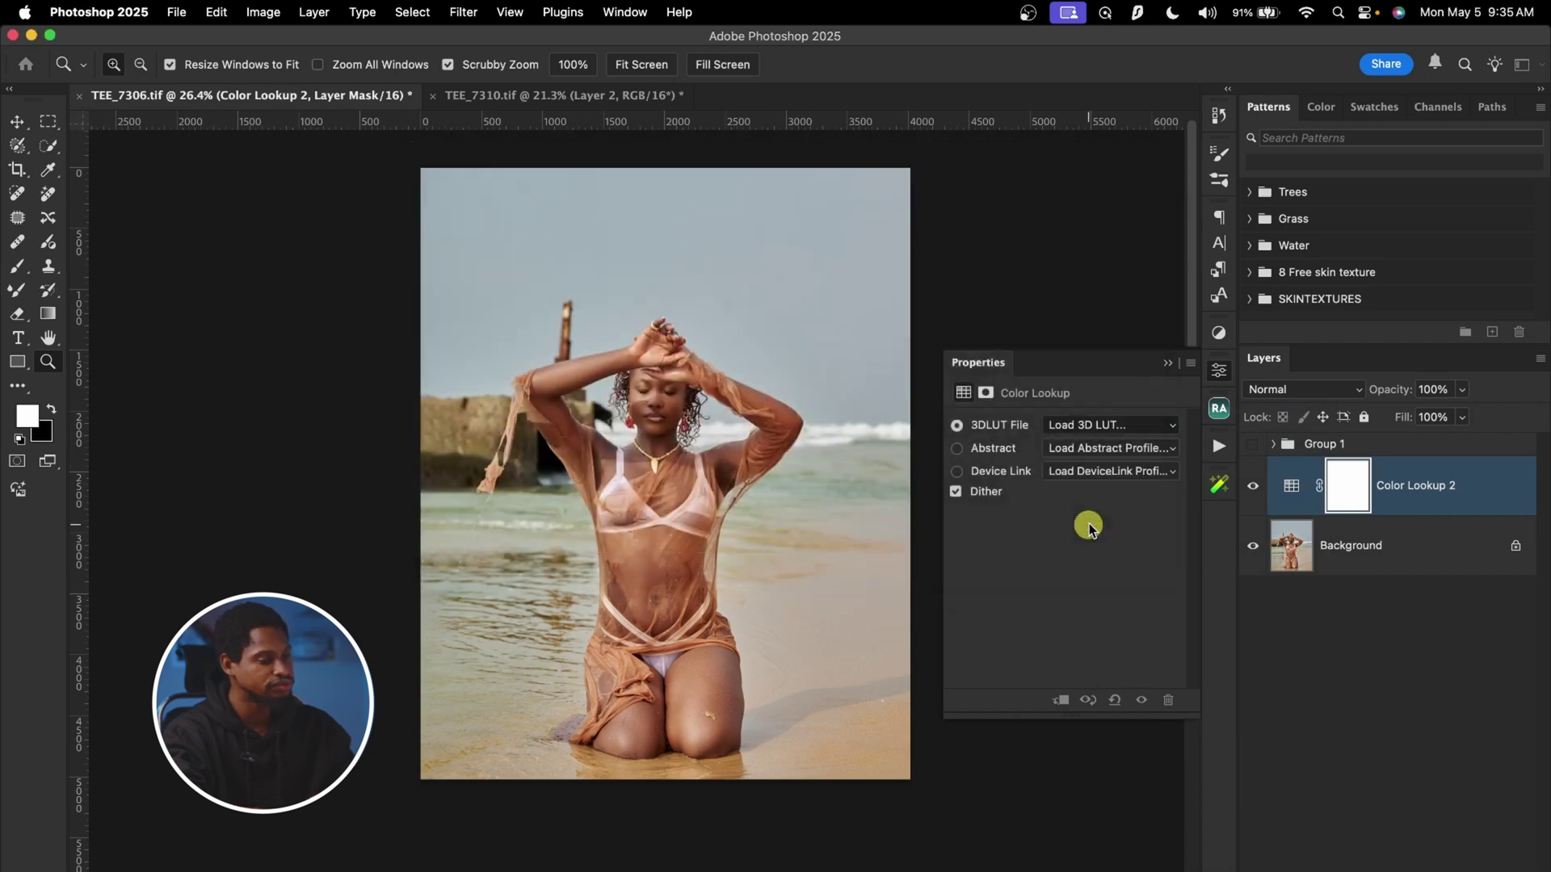
# Toggle Color Lookup 2 on and off to compare the grade with the original.
pyautogui.click(1165, 365)
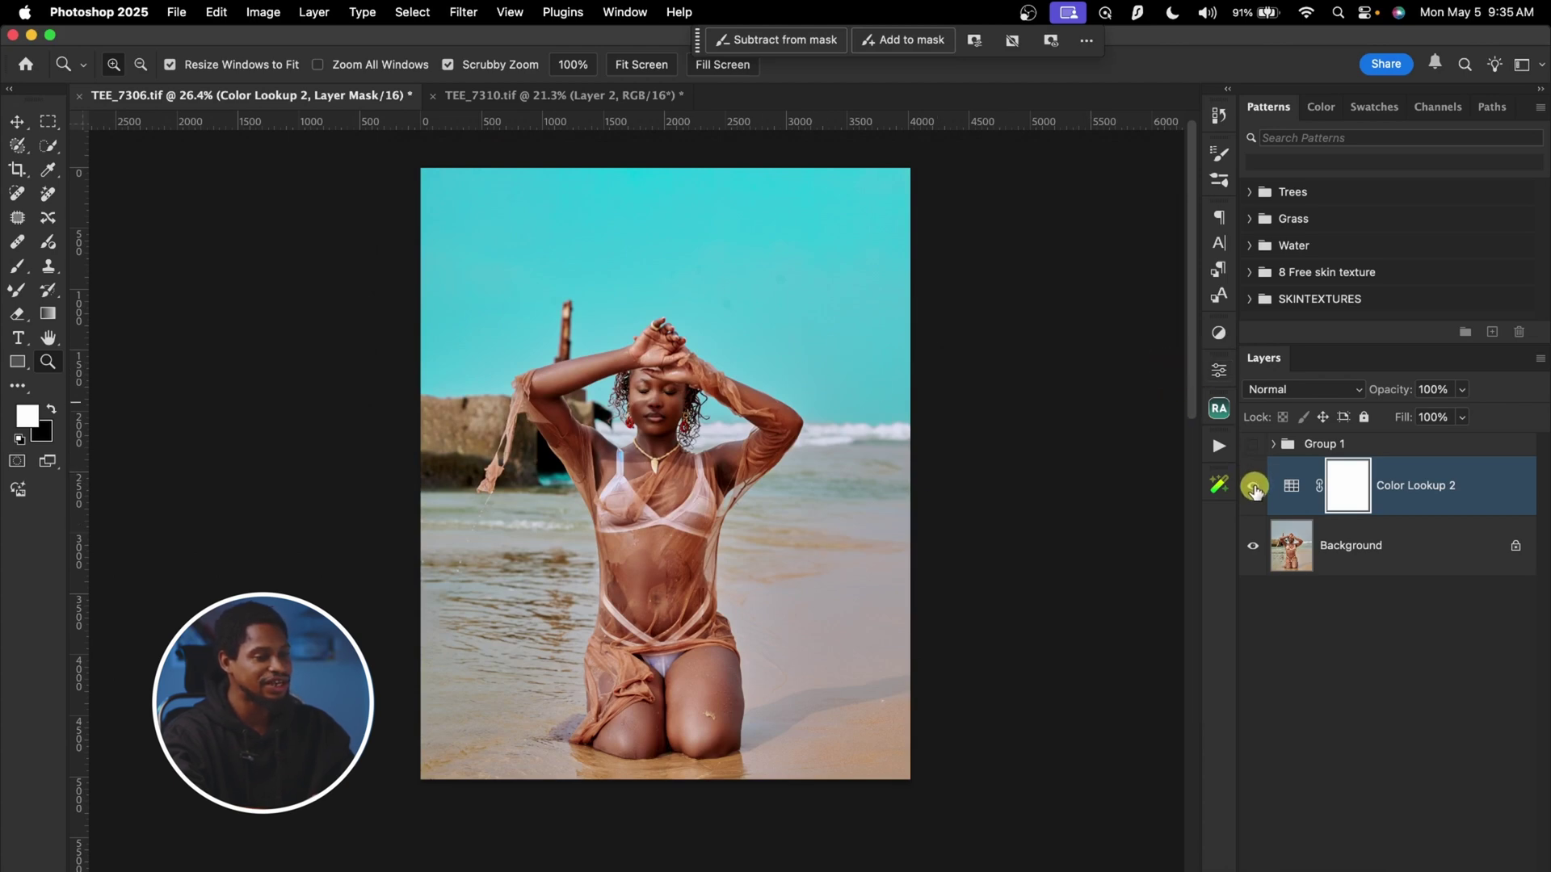
pyautogui.click(1253, 486)
pyautogui.click(1252, 486)
pyautogui.click(1253, 486)
pyautogui.click(1252, 447)
pyautogui.click(1257, 457)
pyautogui.click(1254, 488)
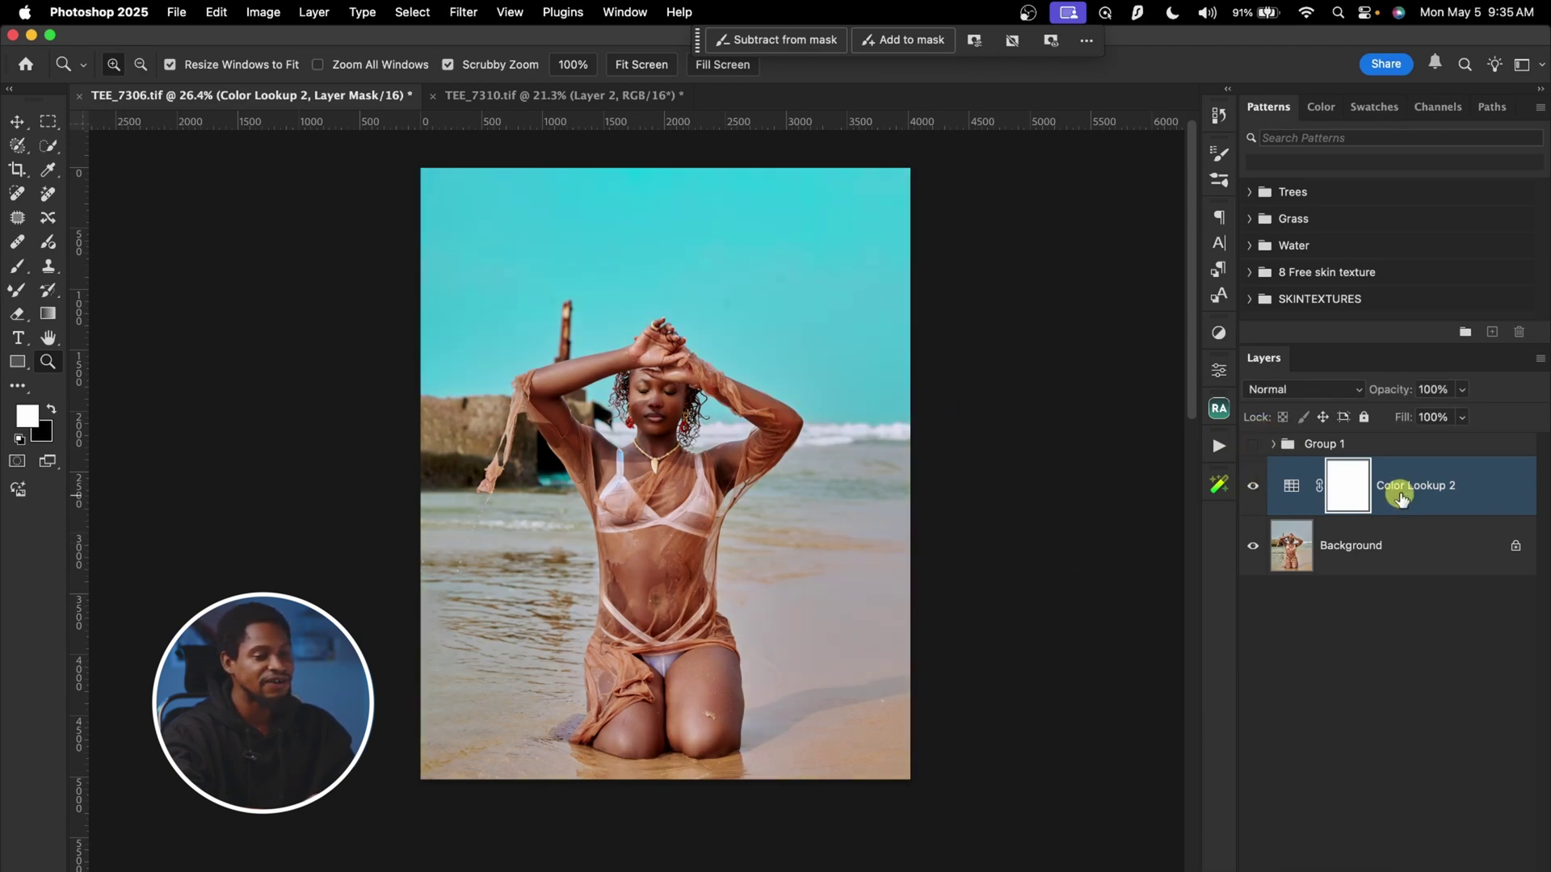
pyautogui.click(1413, 493)
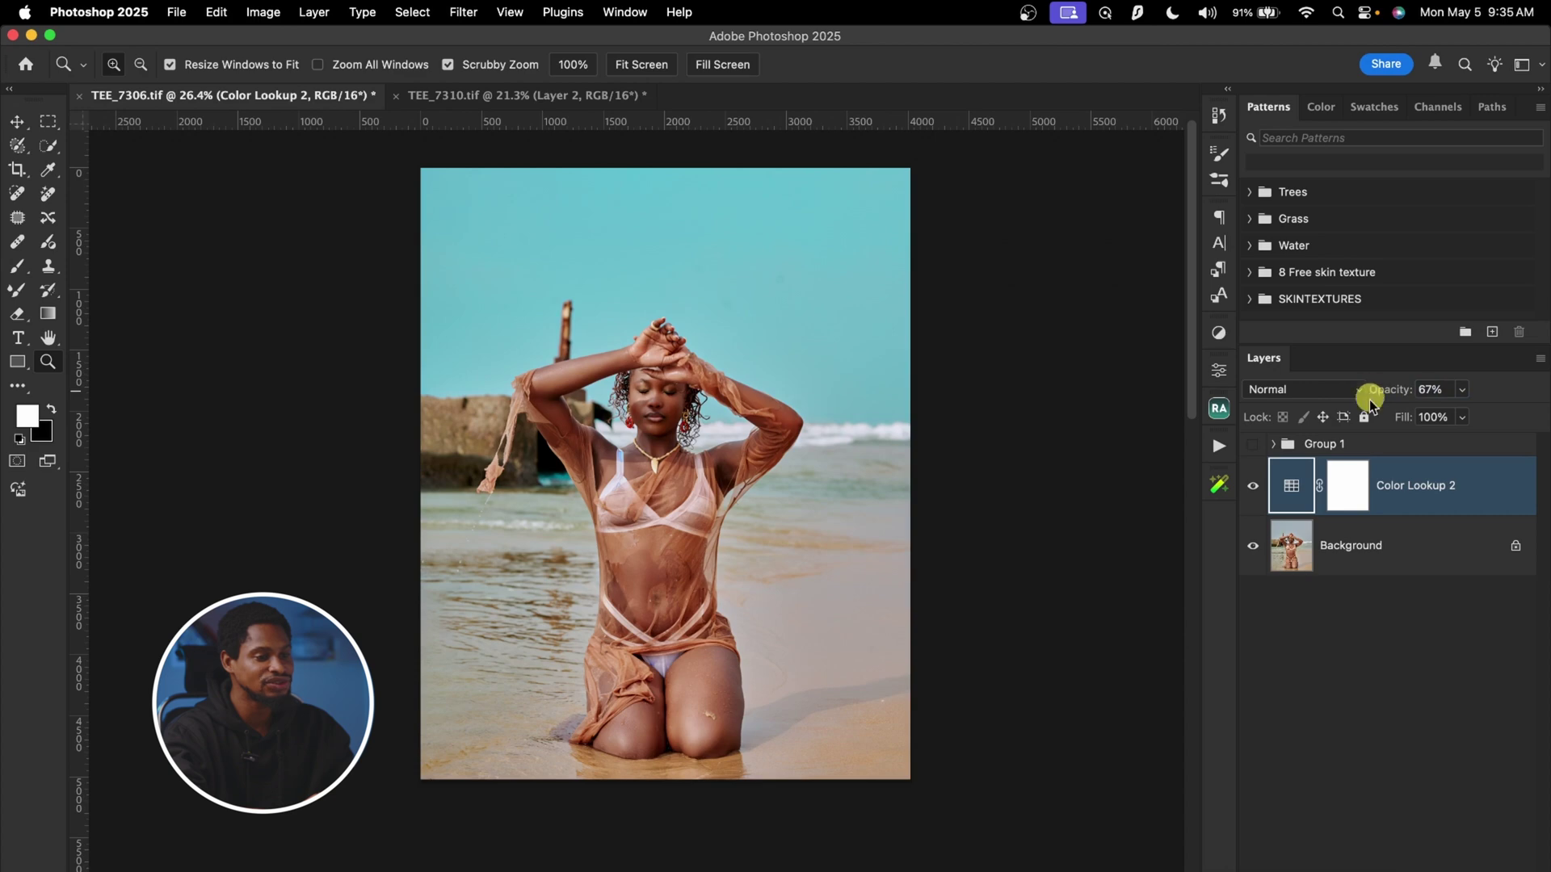
pyautogui.click(1252, 487)
pyautogui.click(1253, 488)
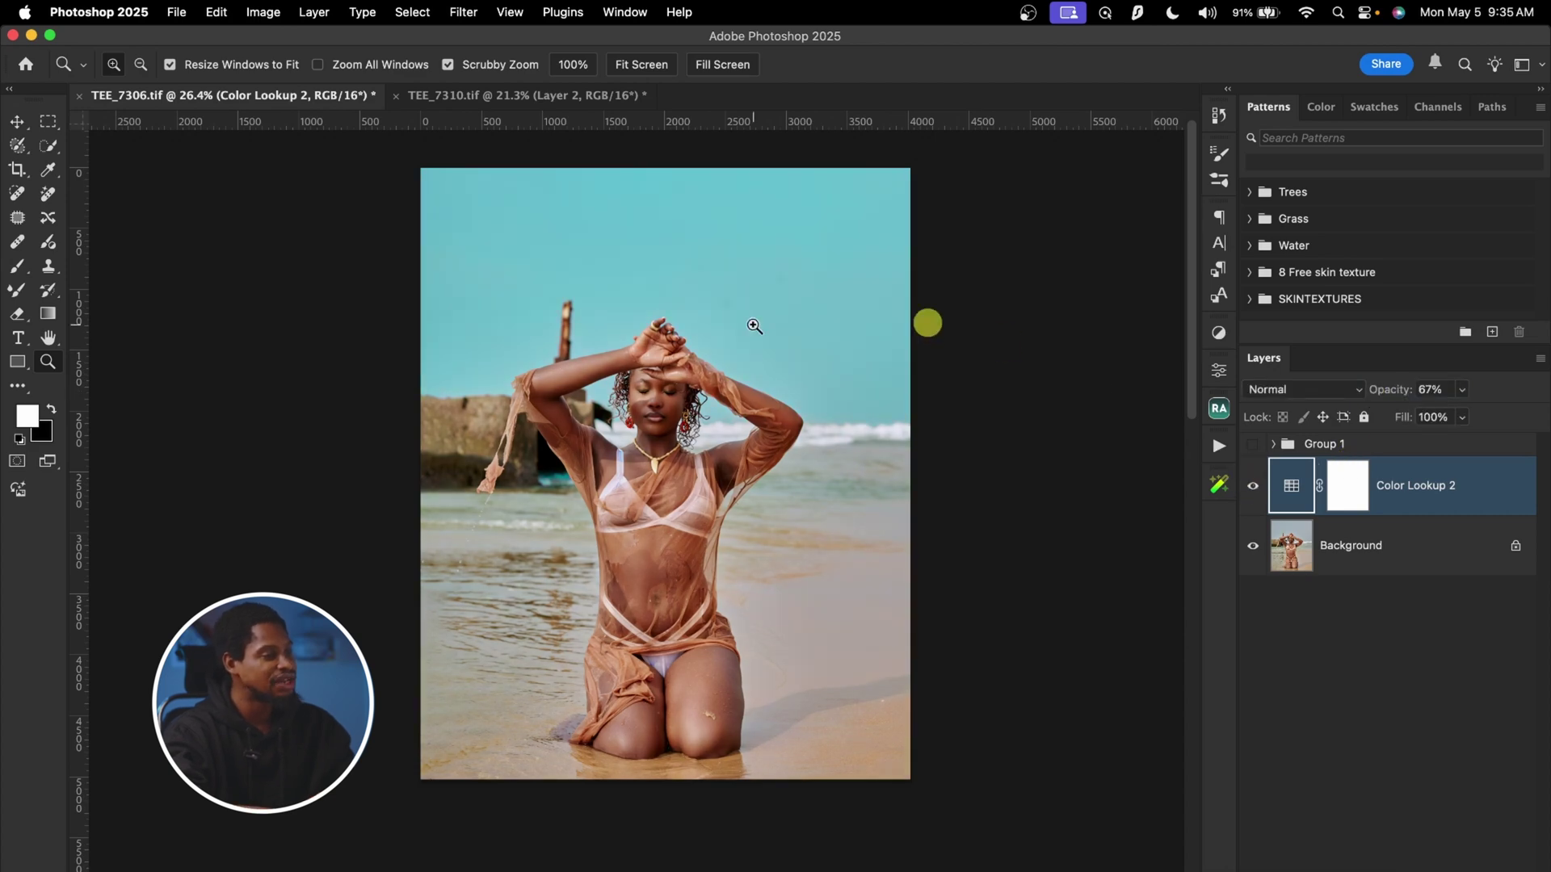
# In the TEE_7310 photo, delete Layer 2 and add a Color Lookup adjustment layer.
pyautogui.click(498, 96)
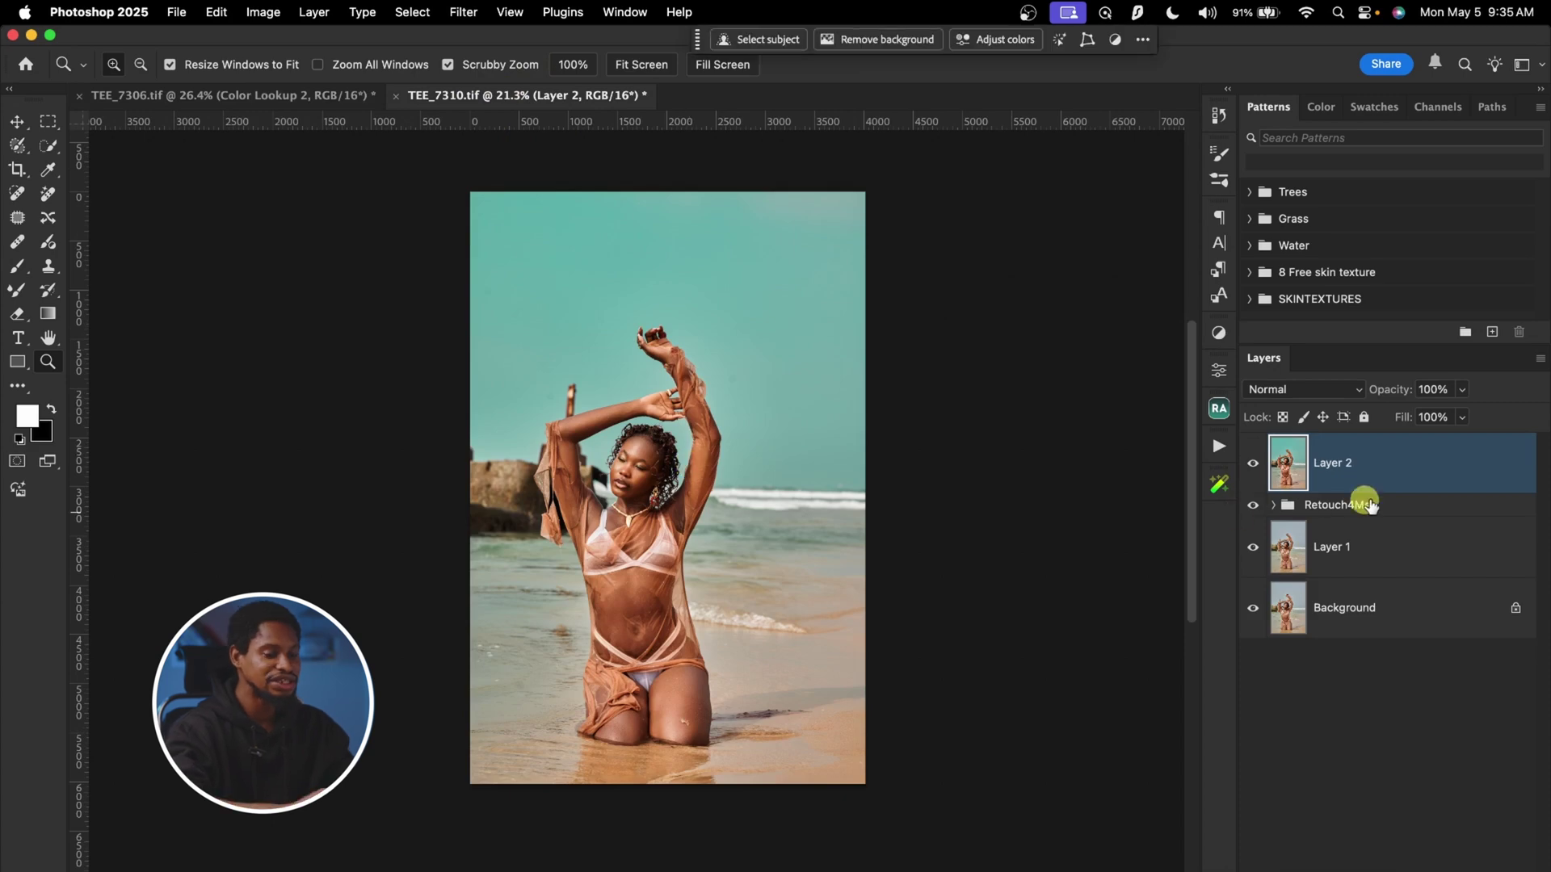
pyautogui.moveTo(1408, 488); pyautogui.dragTo(1410, 494)
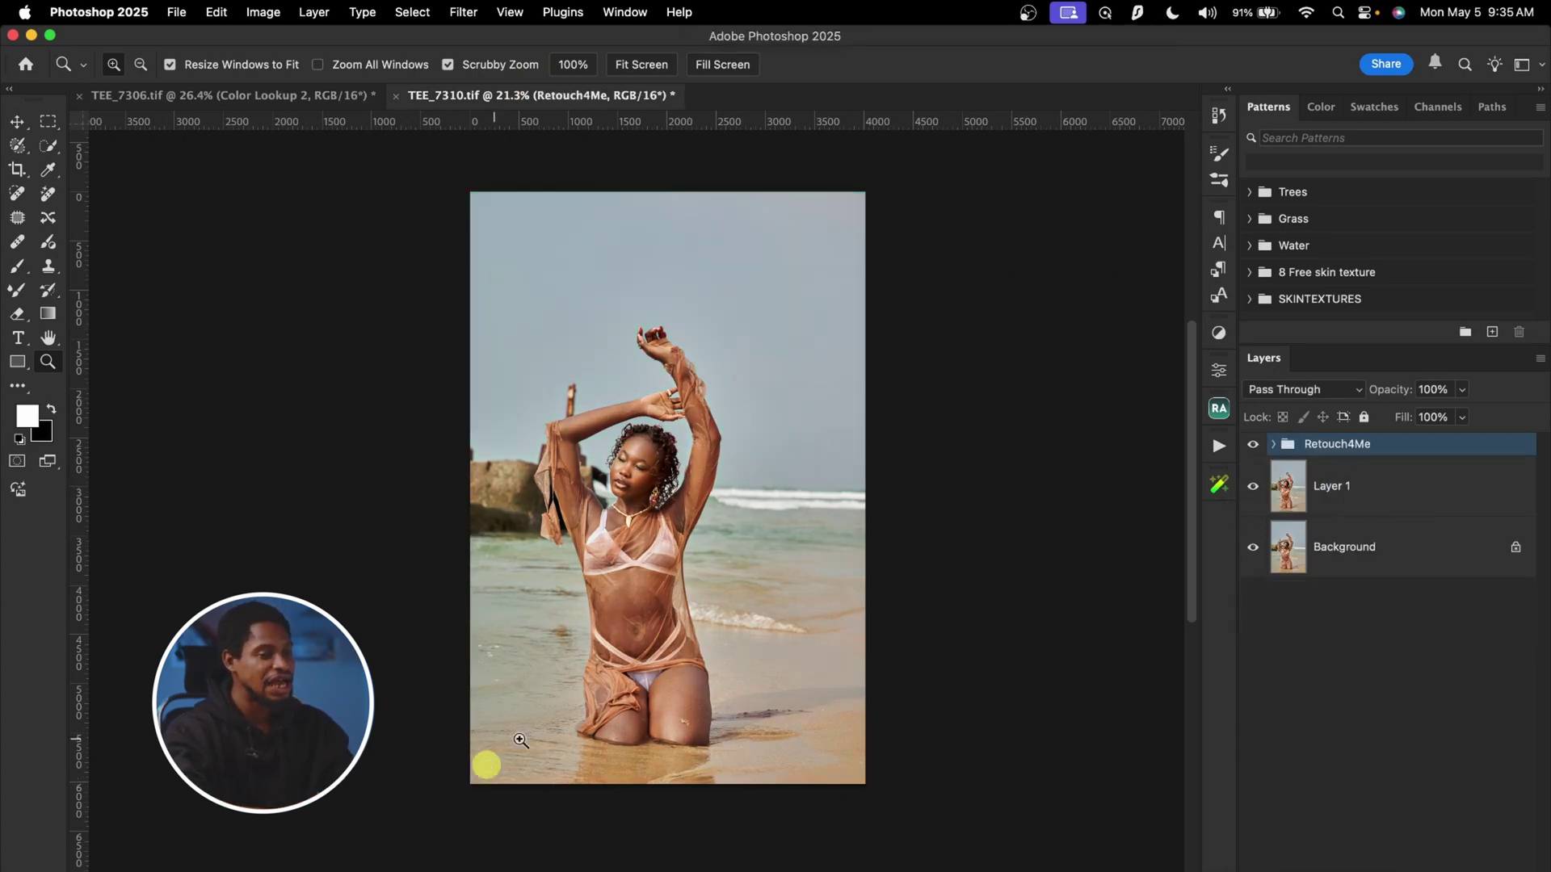
pyautogui.click(1219, 334)
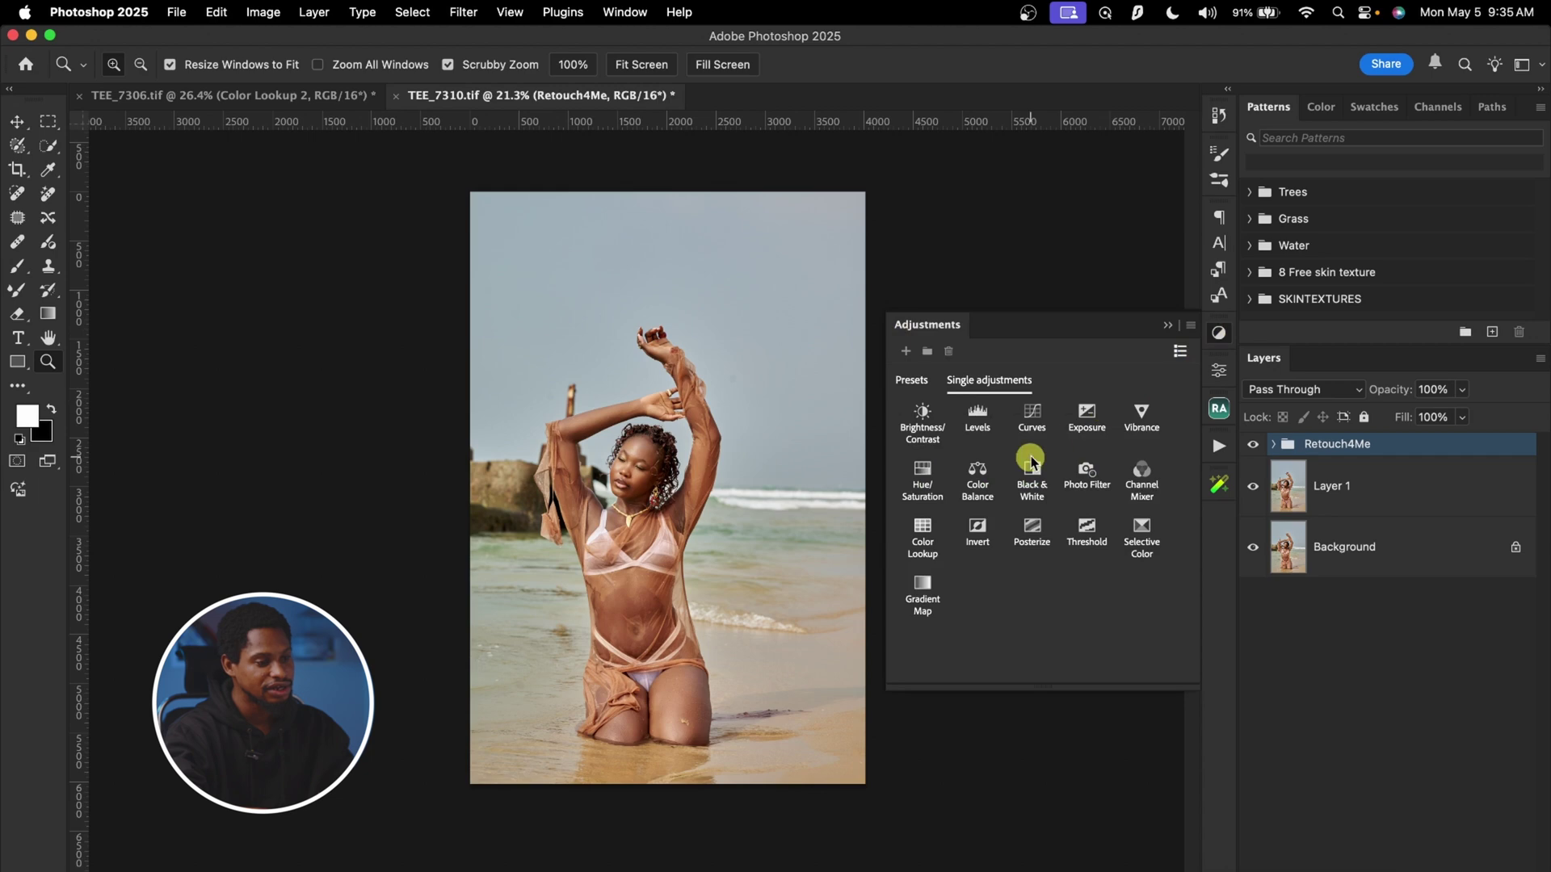
pyautogui.click(929, 535)
# Load Teelens.lut.CUBE into the Color Lookup and lower its opacity to 64%.
pyautogui.click(1098, 423)
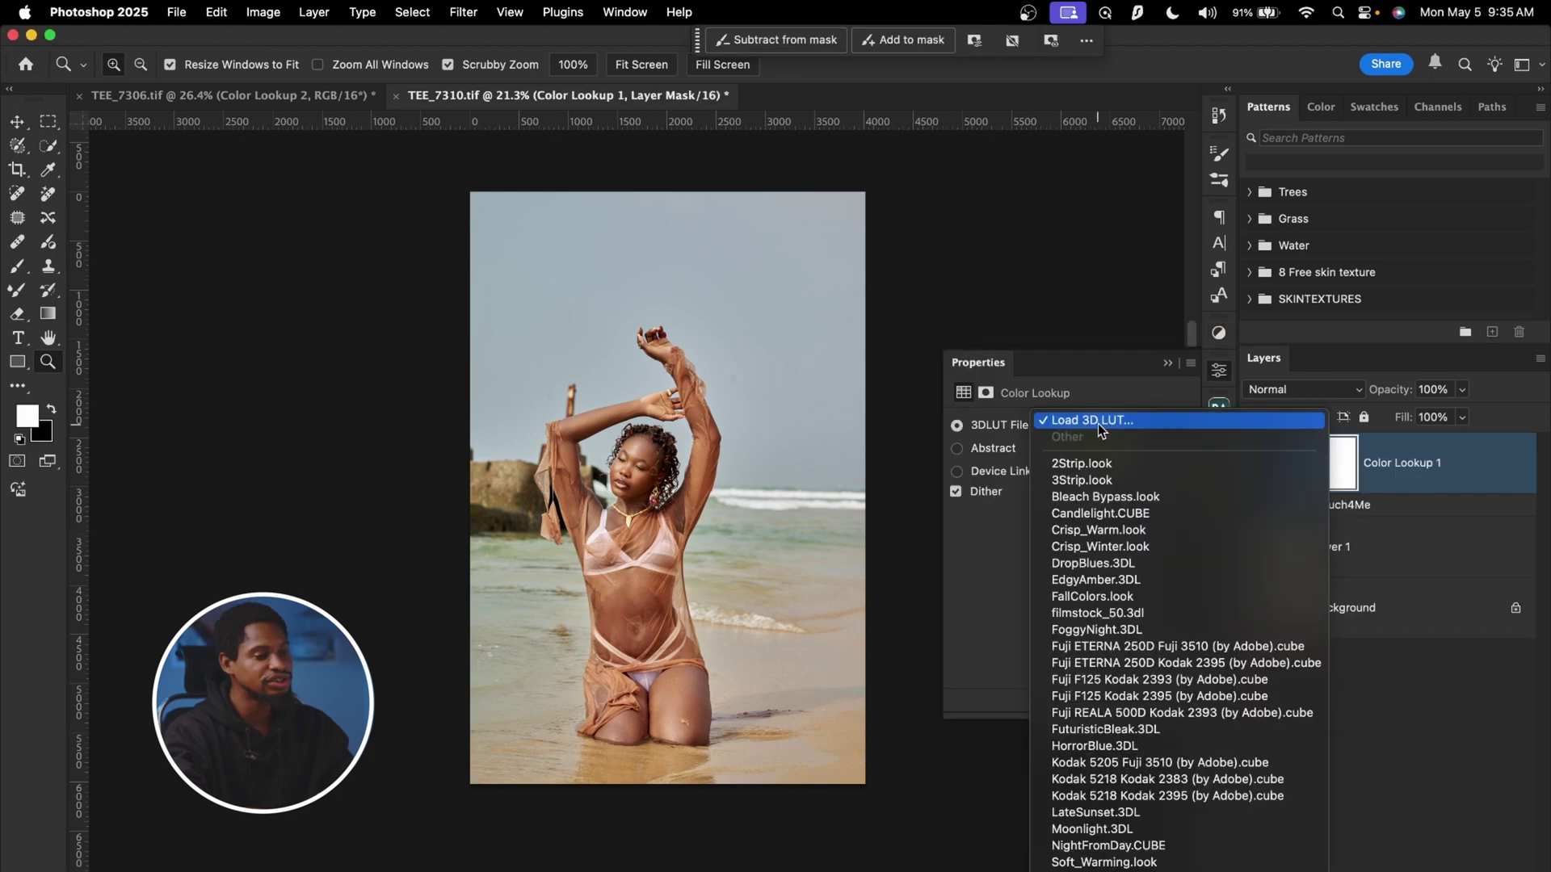
pyautogui.click(1128, 421)
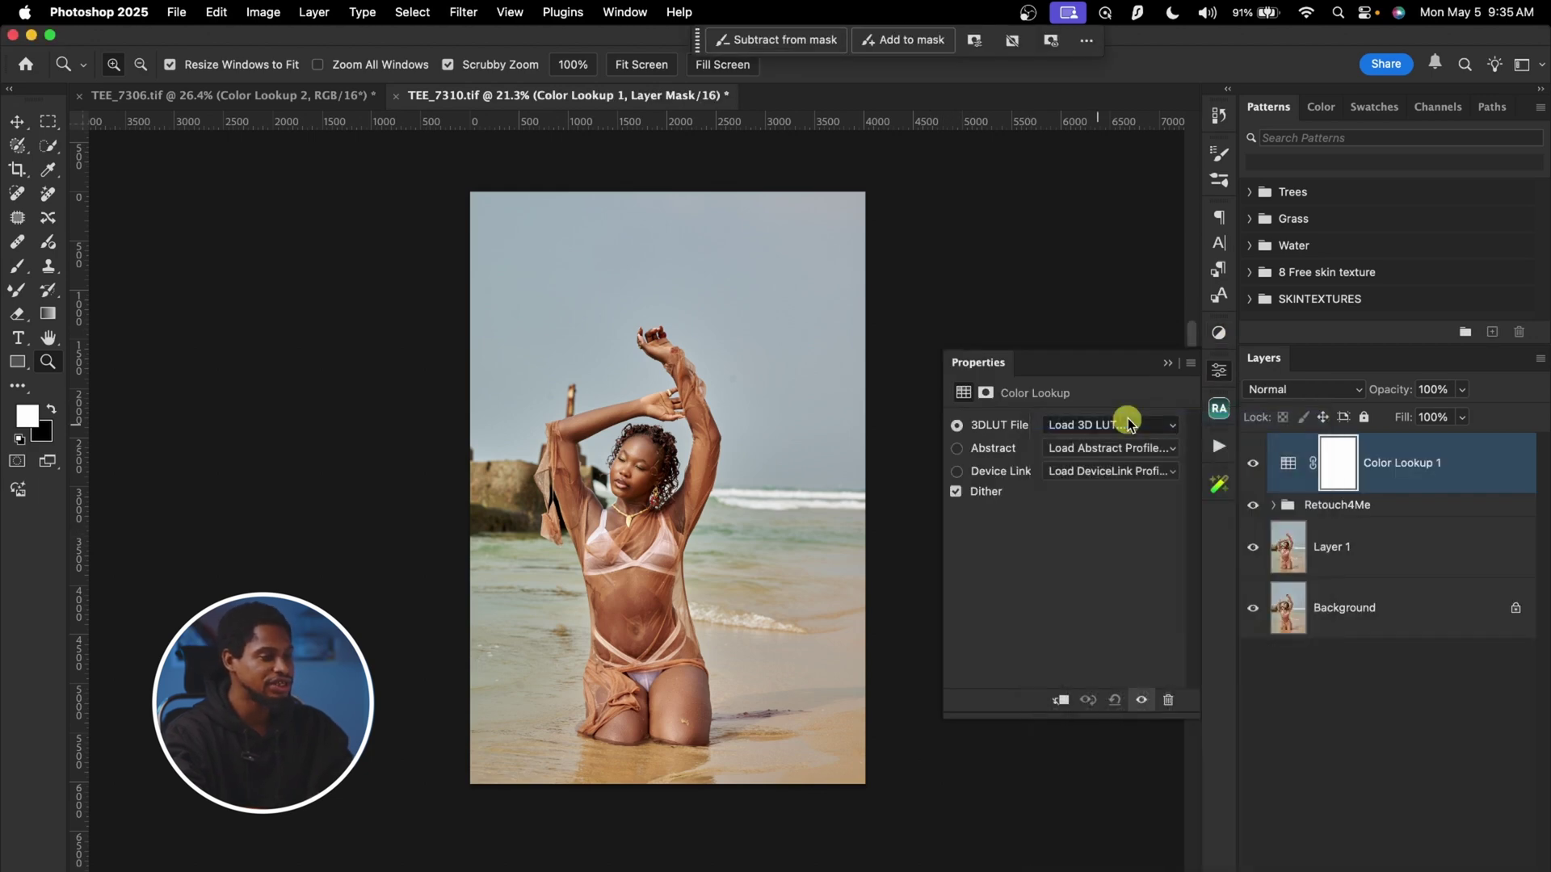
pyautogui.scroll(-3, 793, 428)
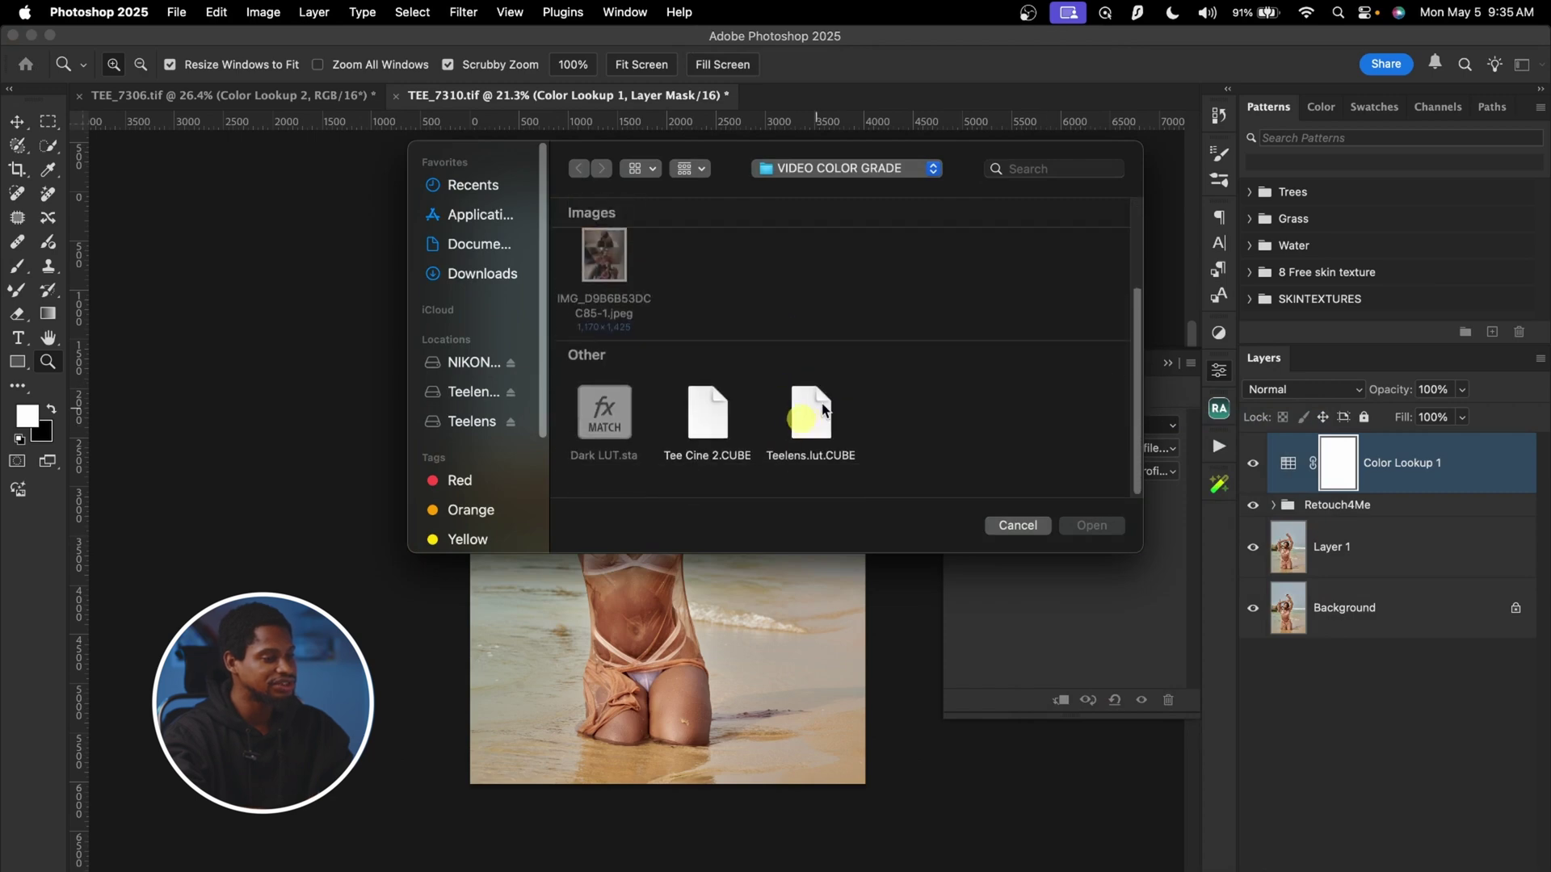
pyautogui.click(810, 418)
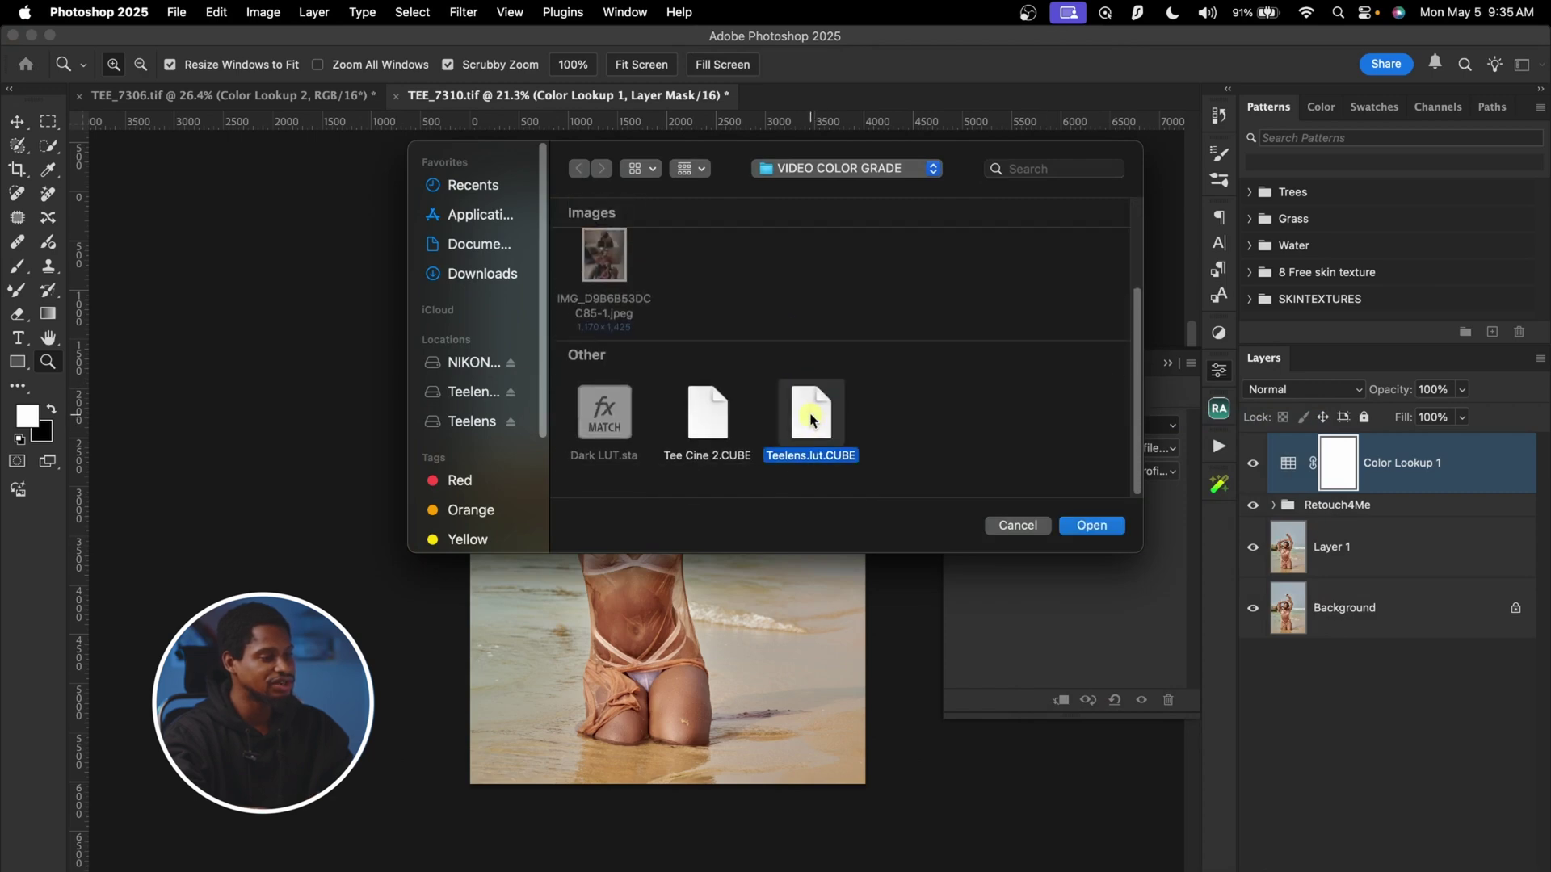
pyautogui.click(1092, 525)
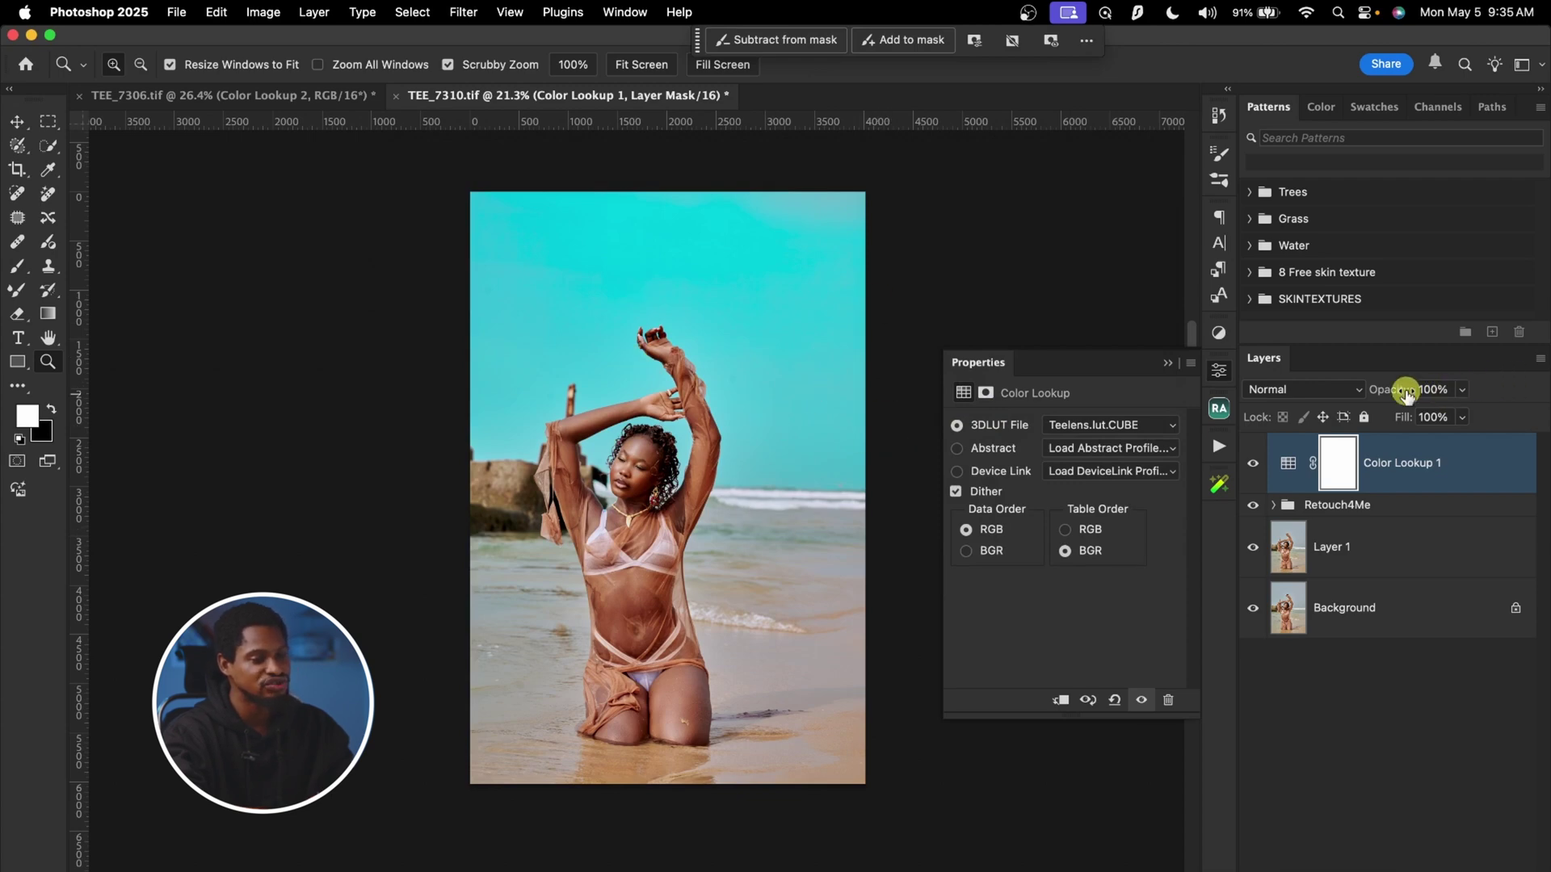
pyautogui.moveTo(1373, 393); pyautogui.dragTo(799, 409)
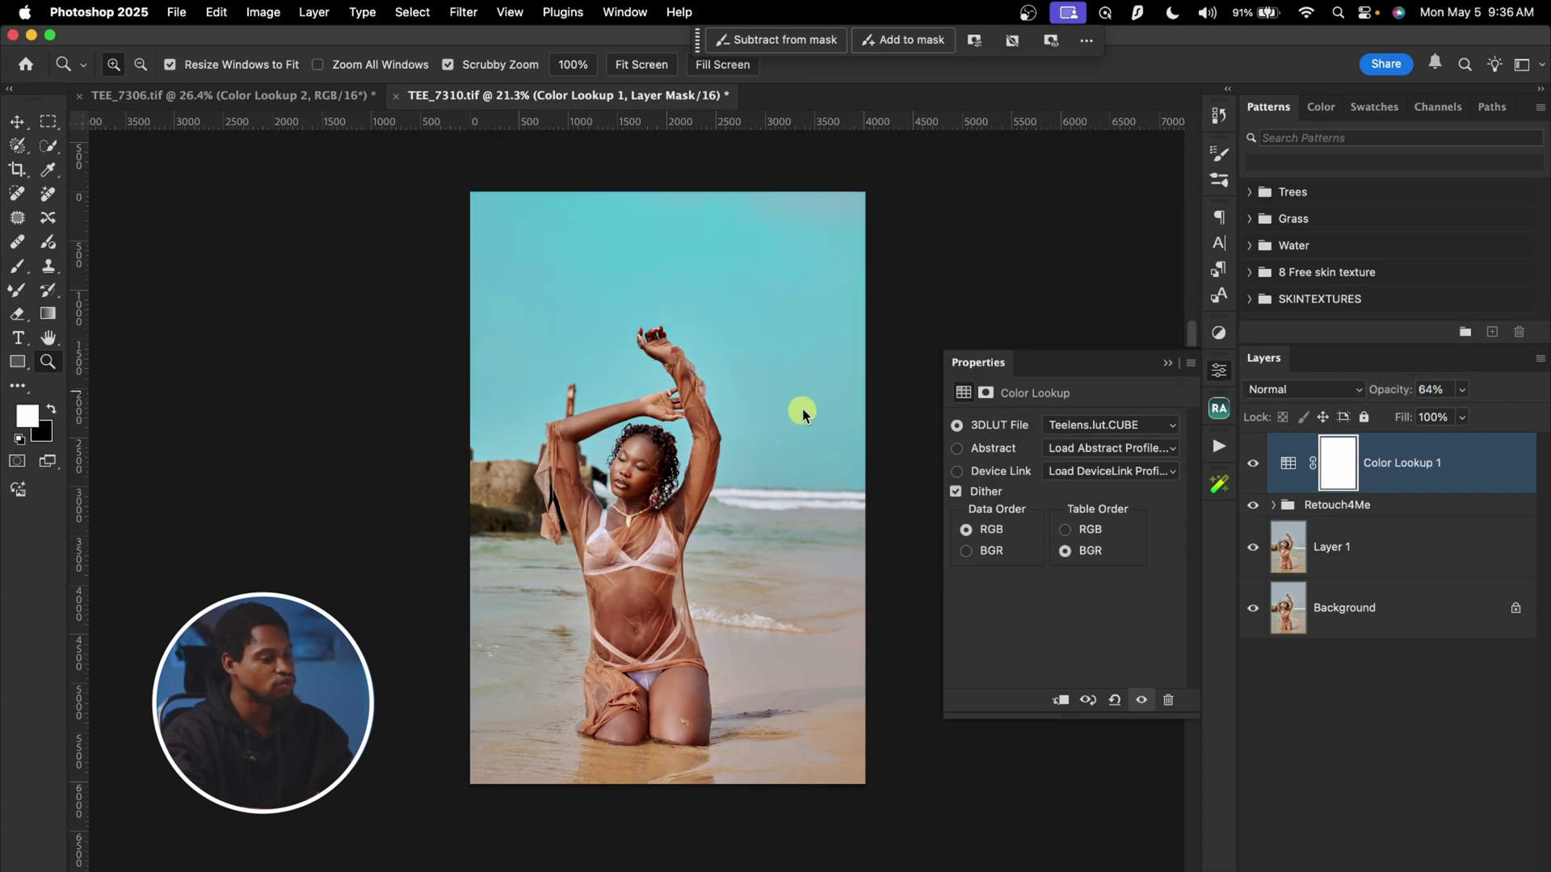